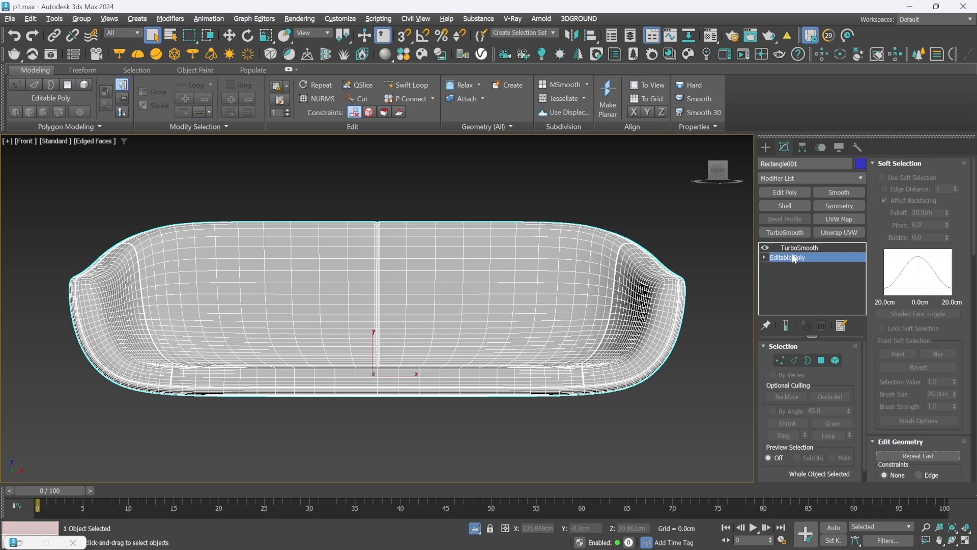
Add an Unwrap UVW modifier to the sofa shell beneath TurboSmooth and activate its edge selection level in a perspective view
{"action": "left_click", "coordinate": [844, 234]}
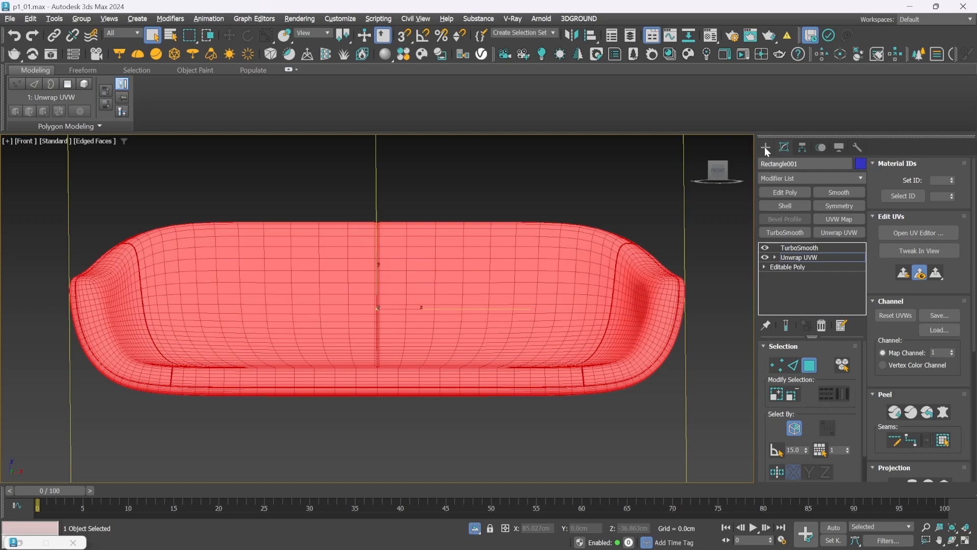
{"action": "left_click", "coordinate": [789, 370]}
{"action": "key", "text": "p"}
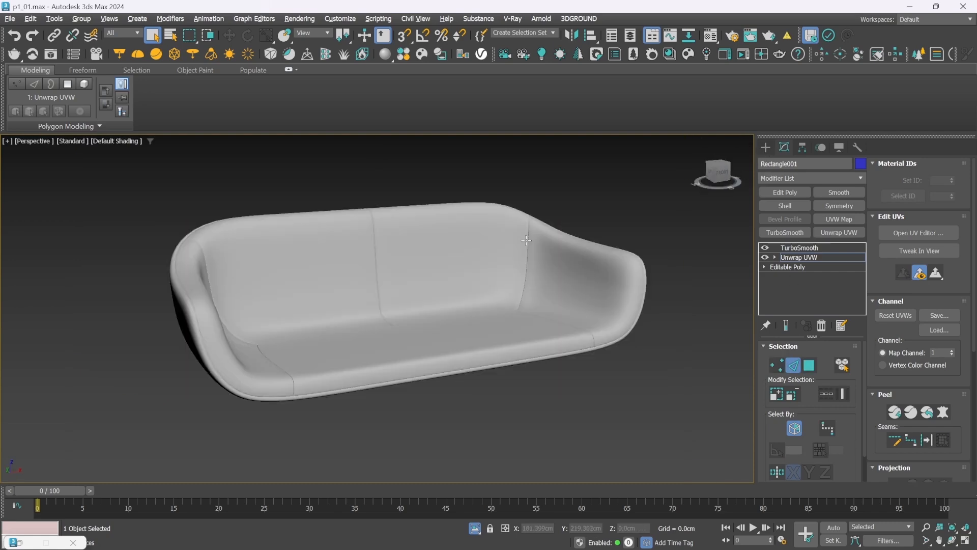
Convert the edge loop deep in the groove between the backrest and the right armrest into a UV seam
{"action": "key", "text": "F4"}
{"action": "scroll", "coordinate": [527, 243], "scroll_direction": "up", "scroll_amount": 10}
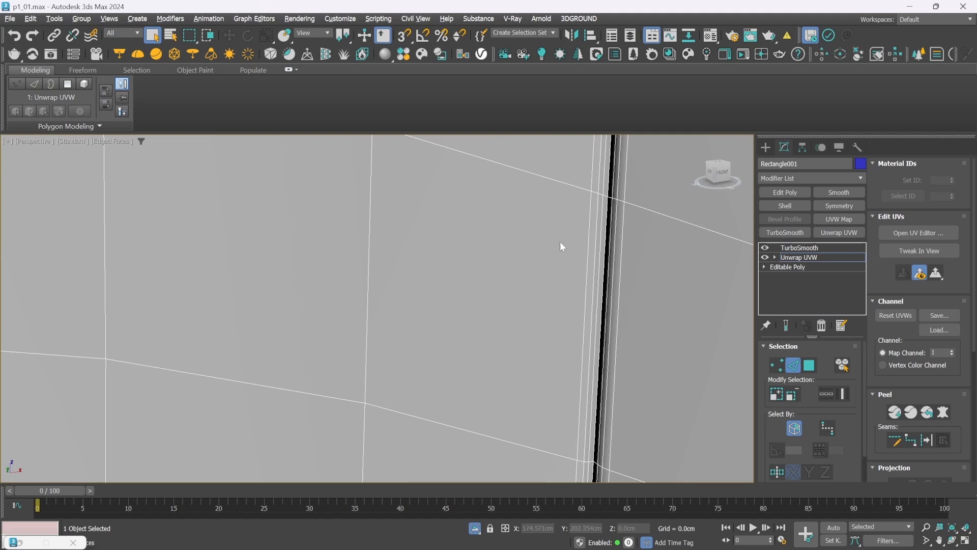
{"action": "left_click", "coordinate": [606, 242]}
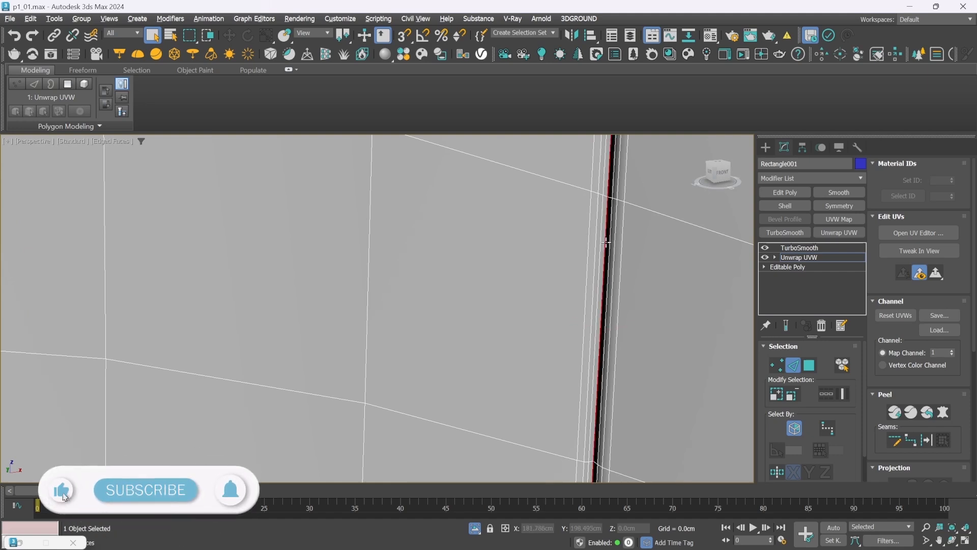
{"action": "key", "text": "z"}
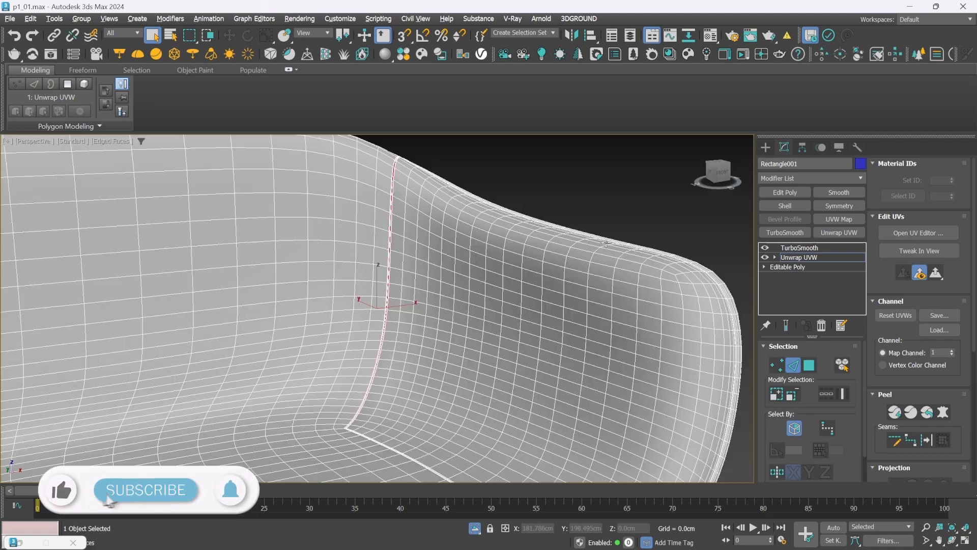
{"action": "left_click", "coordinate": [927, 442]}
{"action": "key", "text": "z"}
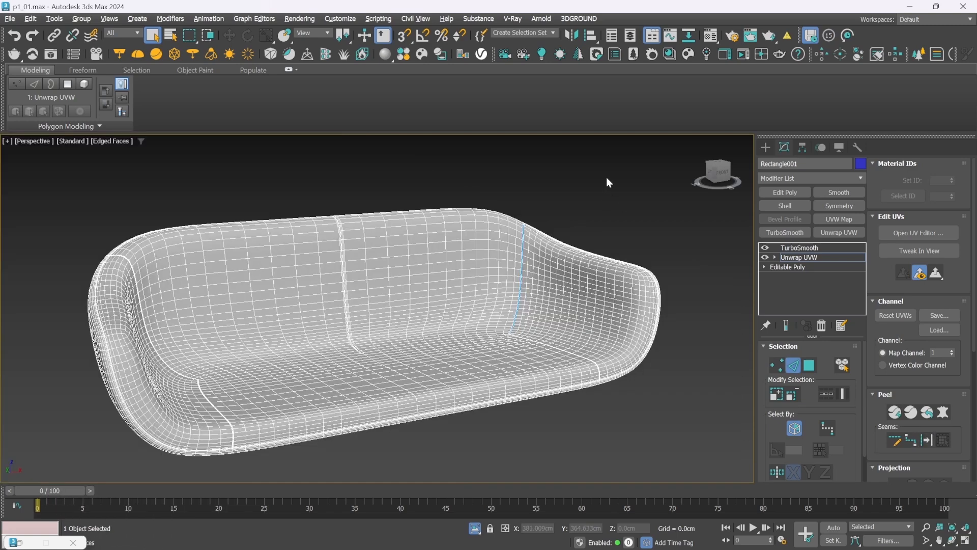
Convert the edge loop in the groove between the backrest and the left armrest into a UV seam
{"action": "left_click_drag", "start_coordinate": [738, 183], "coordinate": [708, 178]}
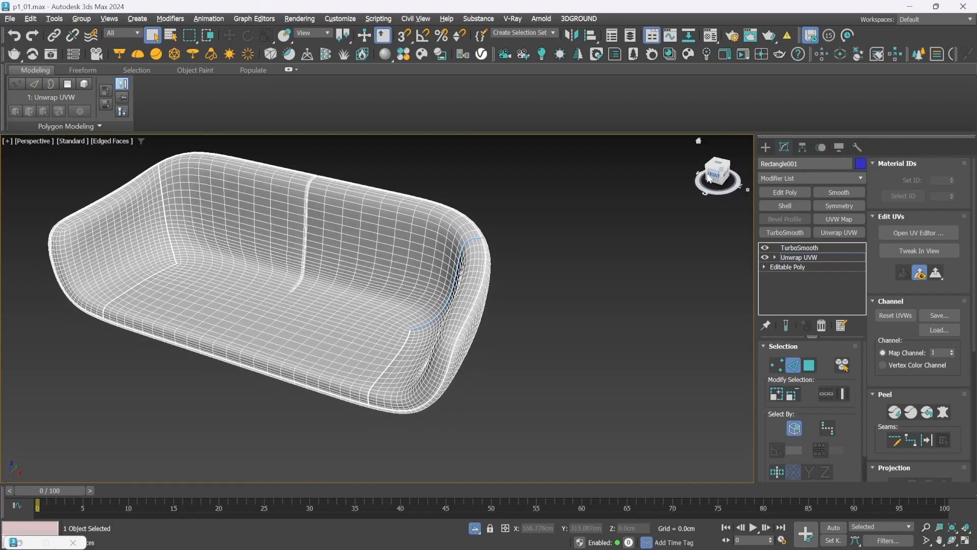
{"action": "scroll", "coordinate": [165, 205], "scroll_direction": "up", "scroll_amount": 10}
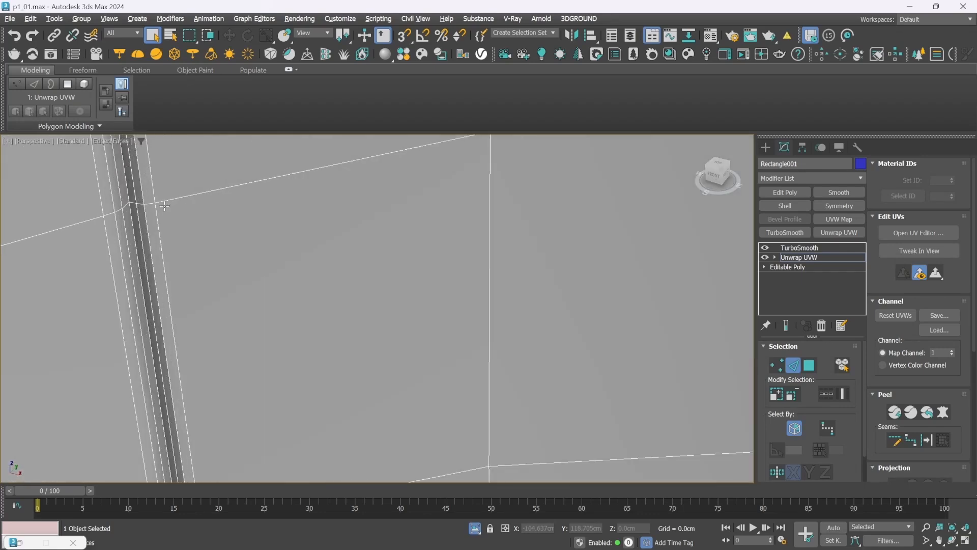
{"action": "left_click", "coordinate": [132, 219]}
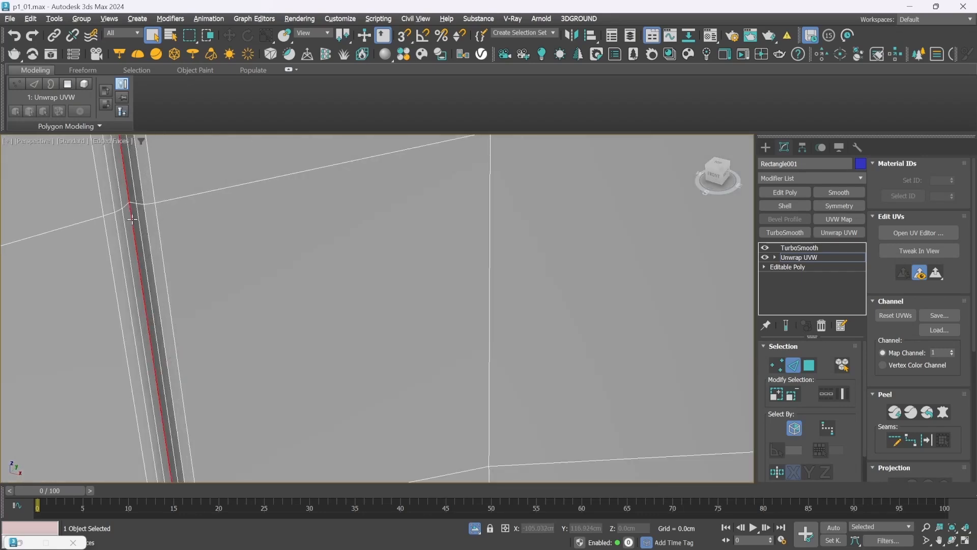
{"action": "key", "text": "z"}
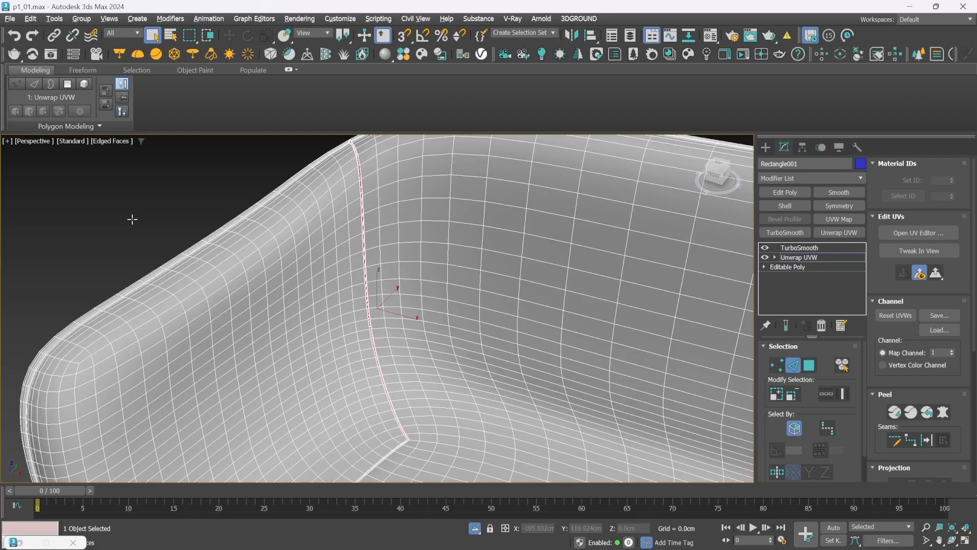
{"action": "left_click", "coordinate": [926, 441]}
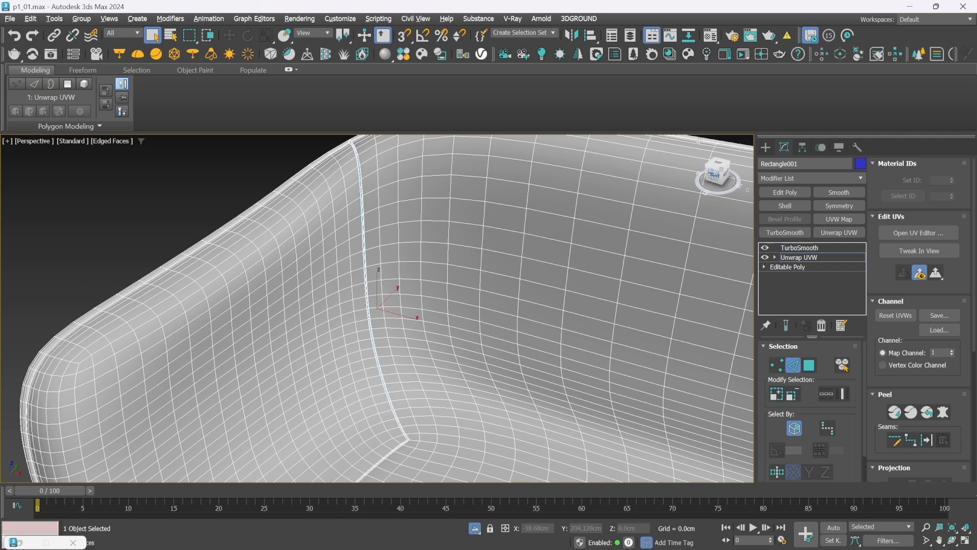
Convert the edges in the groove between the seat and the left armrest into a UV seam
{"action": "left_click", "coordinate": [715, 175]}
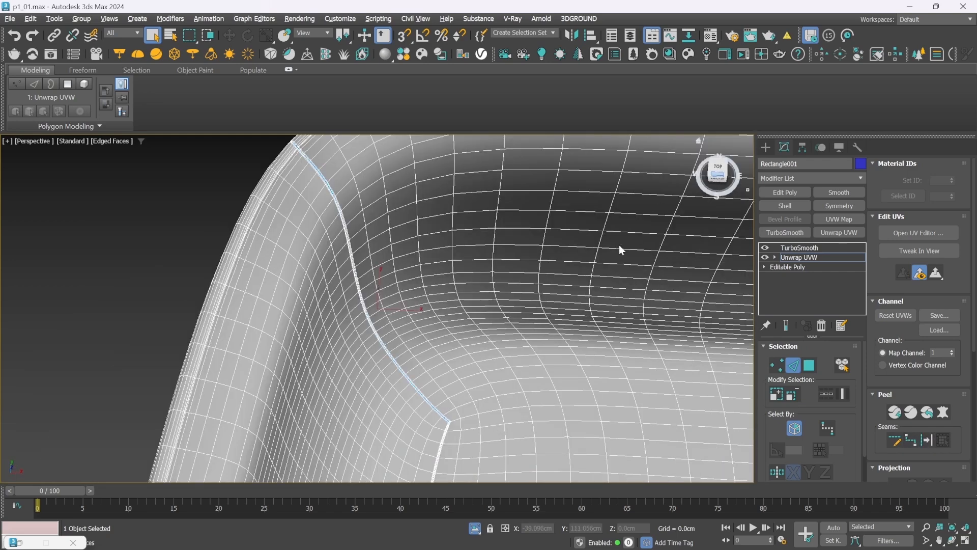
{"action": "scroll", "coordinate": [440, 443], "scroll_direction": "up", "scroll_amount": 10}
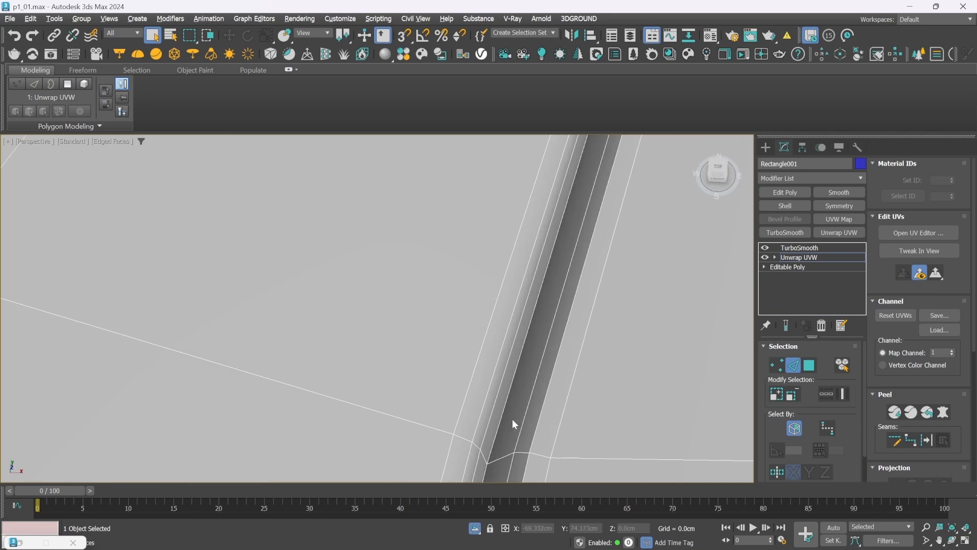
{"action": "scroll", "coordinate": [504, 411], "scroll_direction": "down", "scroll_amount": 10}
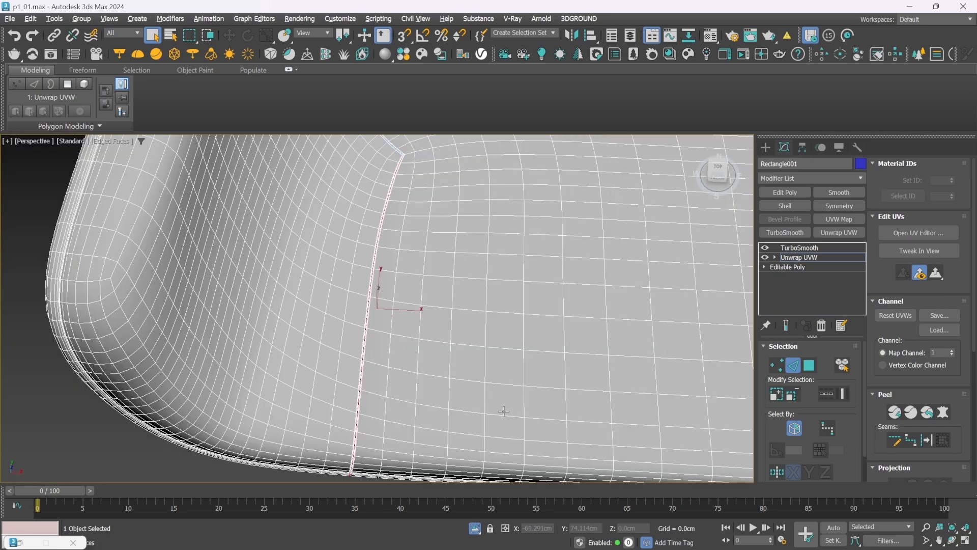
{"action": "left_click", "coordinate": [925, 441]}
Convert the edges in the groove between the seat and the right armrest into a UV seam
{"action": "scroll", "coordinate": [545, 350], "scroll_direction": "down", "scroll_amount": 15}
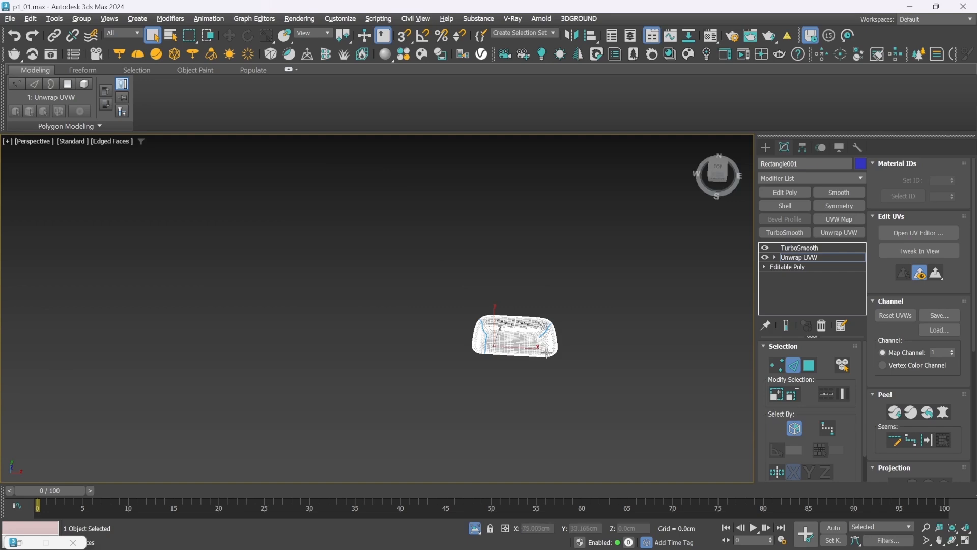
{"action": "scroll", "coordinate": [546, 353], "scroll_direction": "up", "scroll_amount": 15}
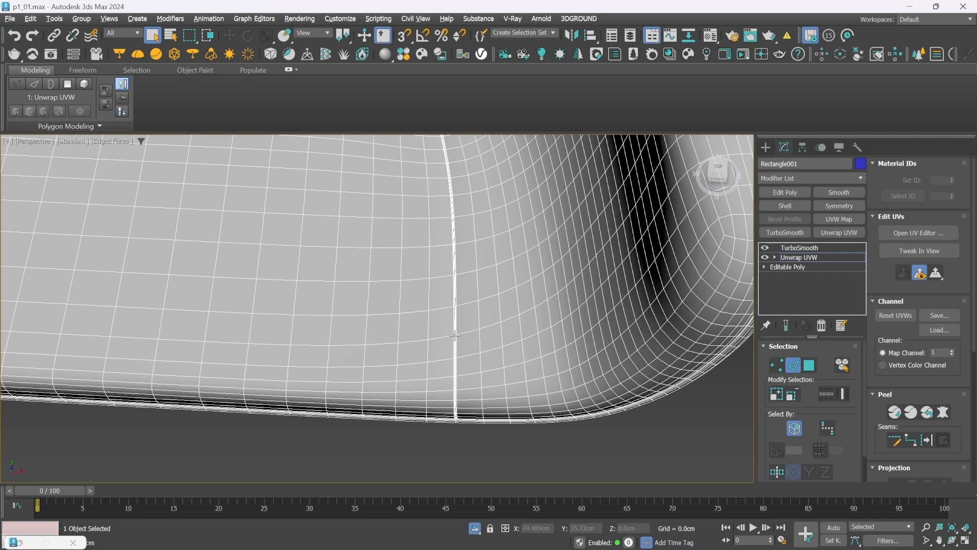
{"action": "scroll", "coordinate": [454, 335], "scroll_direction": "up", "scroll_amount": 5}
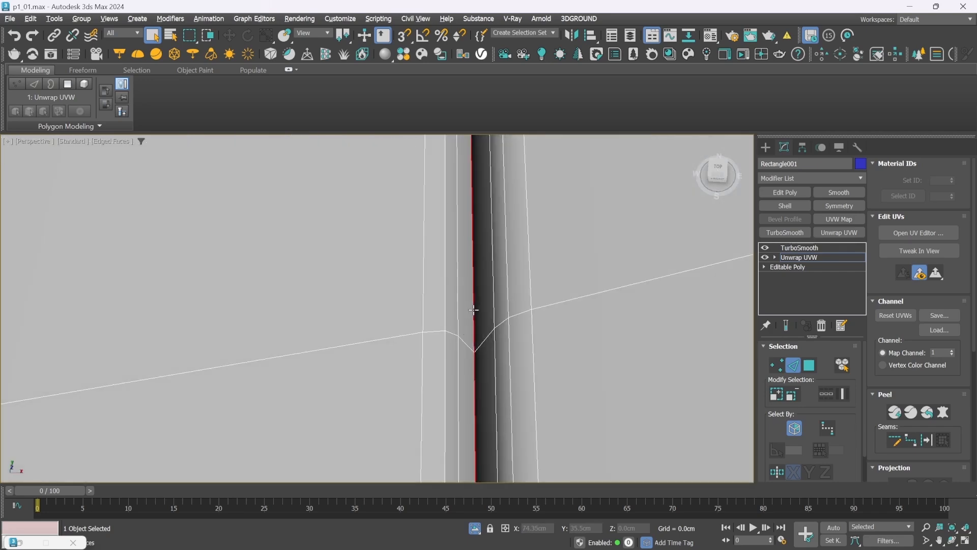
{"action": "scroll", "coordinate": [473, 310], "scroll_direction": "down", "scroll_amount": 5}
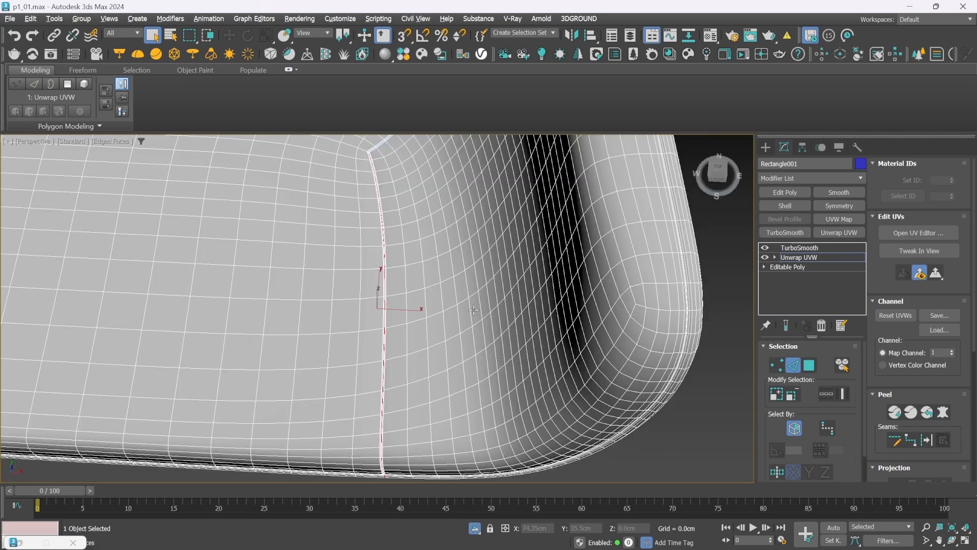
{"action": "left_click", "coordinate": [926, 439]}
Select the edge run where seat meets backrest plus the lengthwise run on the shell's outer side, and convert both into seams
{"action": "double_click", "coordinate": [349, 146]}
{"action": "key", "text": "z"}
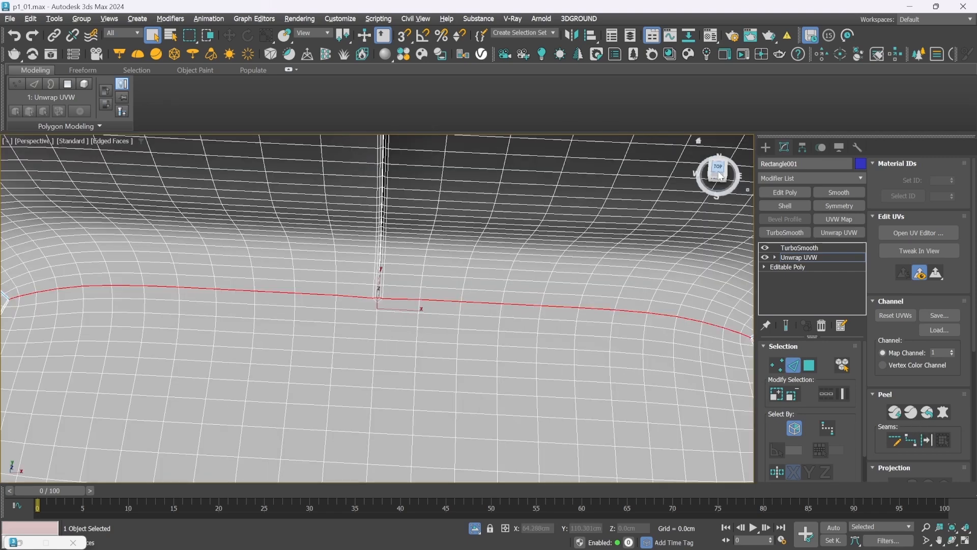
{"action": "left_click_drag", "start_coordinate": [718, 172], "coordinate": [684, 113]}
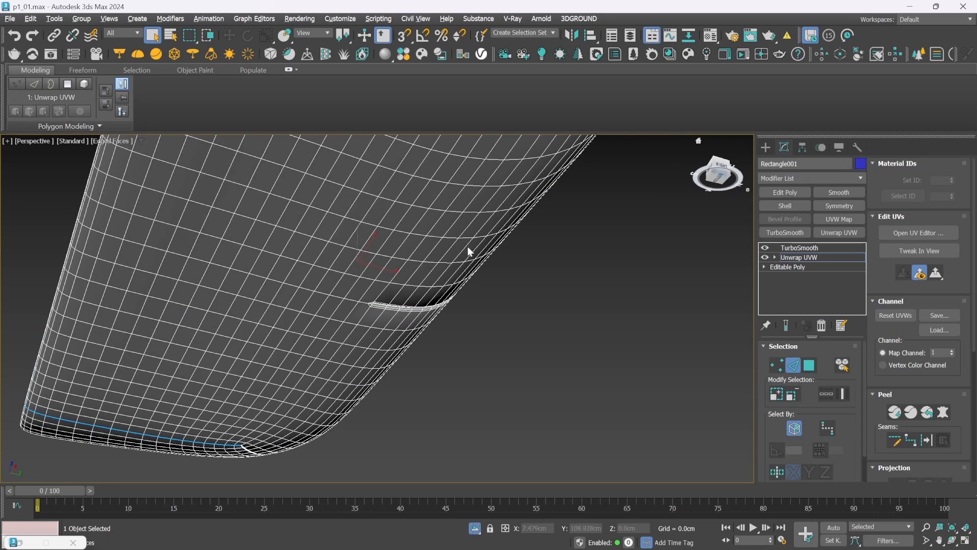
{"action": "double_click", "coordinate": [400, 273]}
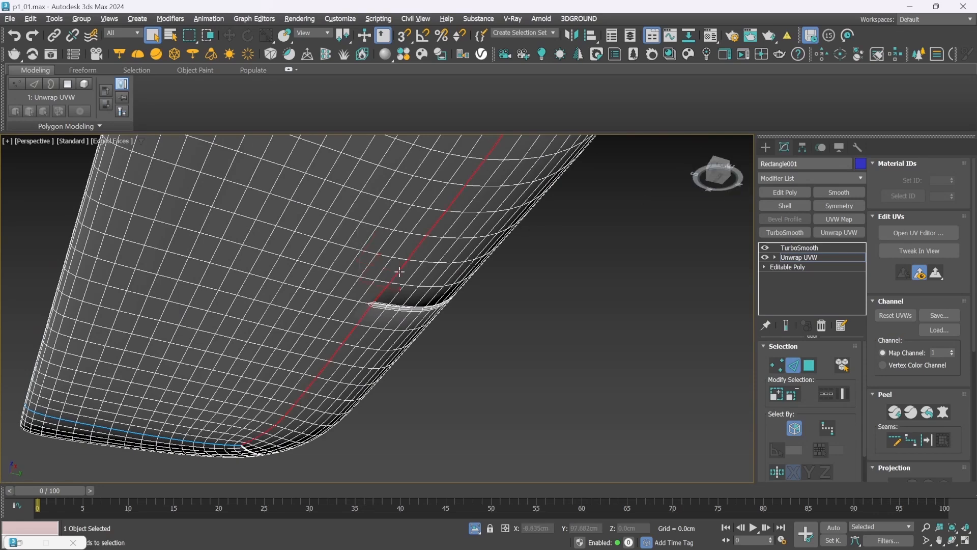
{"action": "left_click", "coordinate": [927, 439]}
Convert the edge loop in the narrow groove running around the sofa's outer rim into a UV seam
{"action": "mouse_move", "coordinate": [717, 174]}
{"action": "left_mouse_down"}
{"action": "mouse_move", "coordinate": [731, 219]}
{"action": "mouse_move", "coordinate": [722, 179]}
{"action": "left_mouse_up"}
{"action": "scroll", "coordinate": [574, 257], "scroll_direction": "down", "scroll_amount": 5}
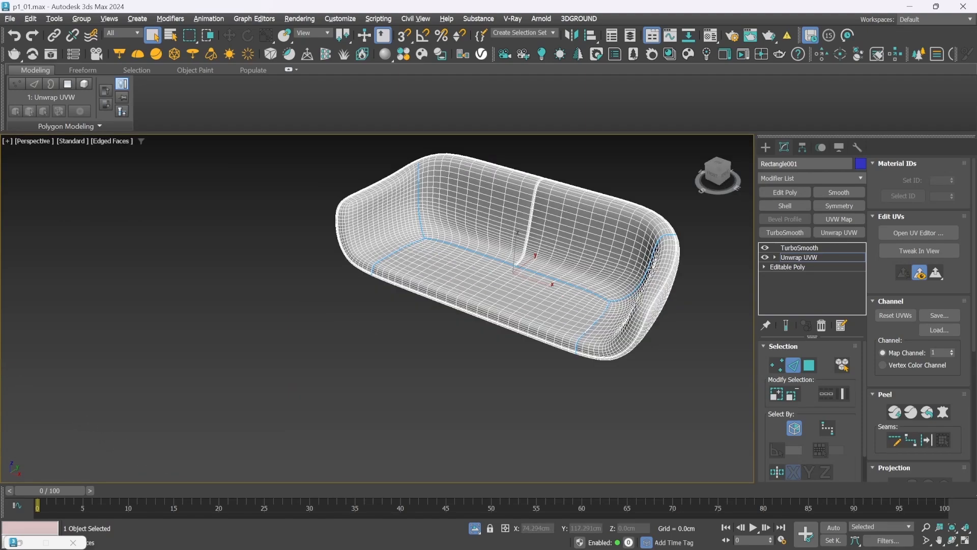
{"action": "scroll", "coordinate": [669, 273], "scroll_direction": "up", "scroll_amount": 10}
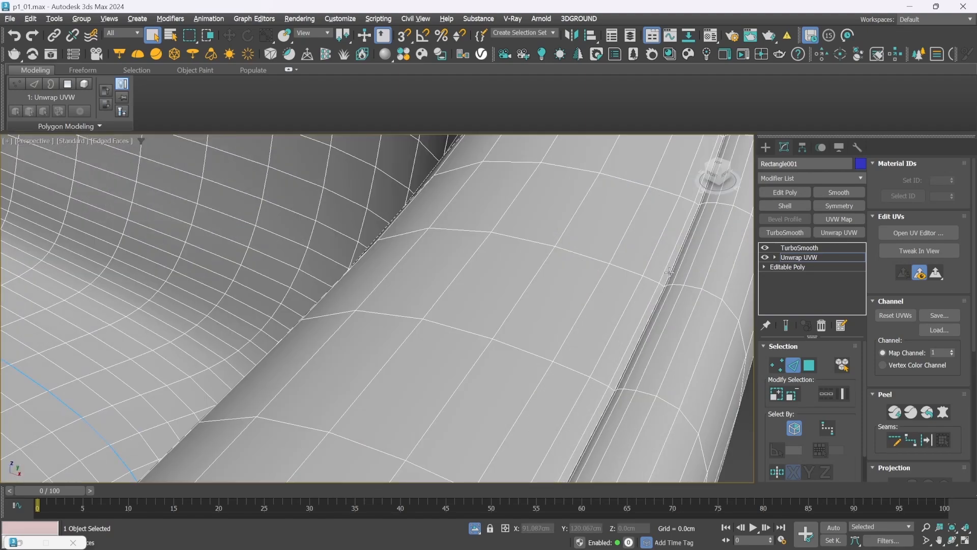
{"action": "key", "text": "z"}
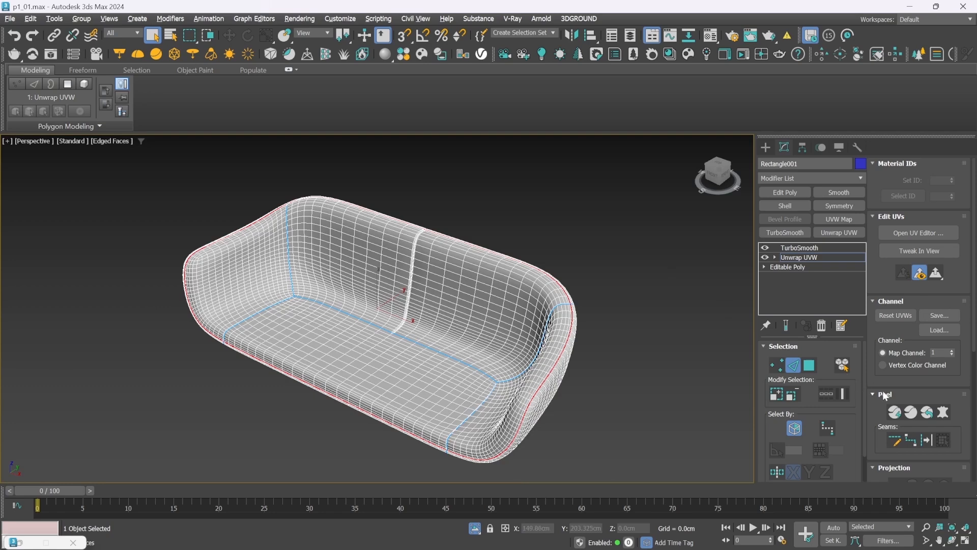
{"action": "left_click", "coordinate": [927, 439]}
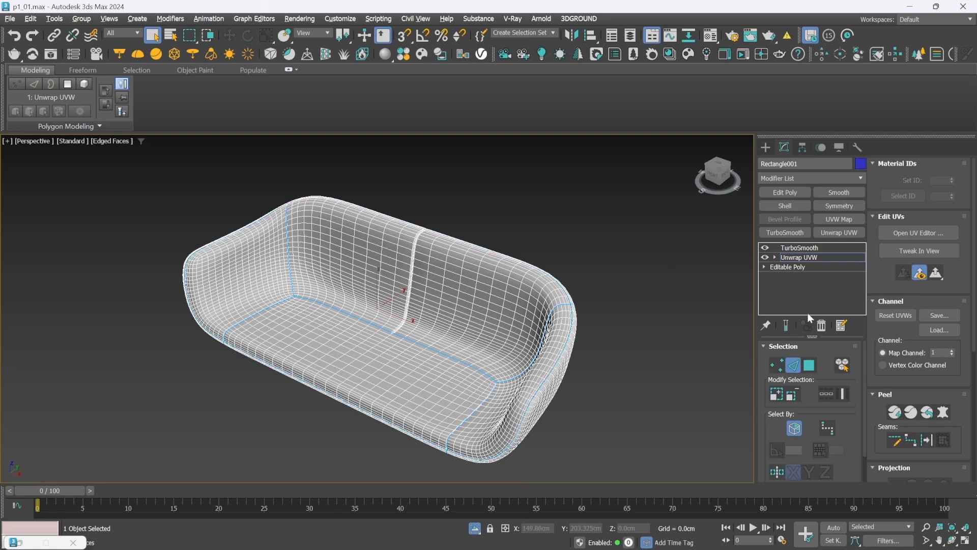
Examine the TurboSmooth result in wireframe and the Unwrap UVW seams from several angles, returning to the front view
{"action": "left_click", "coordinate": [809, 258]}
{"action": "left_click", "coordinate": [801, 248]}
{"action": "key", "text": "F3"}
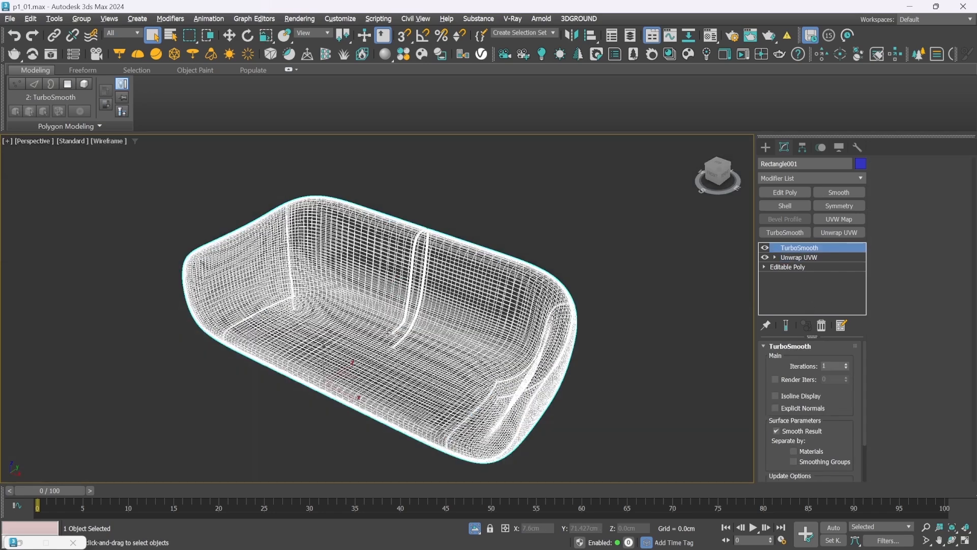
{"action": "key", "text": "F3"}
{"action": "left_click", "coordinate": [799, 256]}
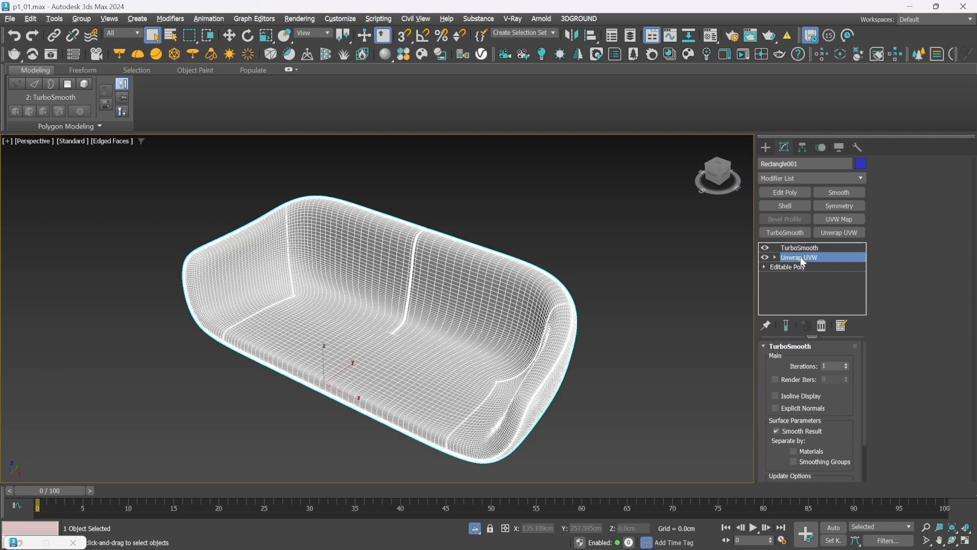
{"action": "key", "text": "F4"}
{"action": "mouse_move", "coordinate": [712, 182]}
{"action": "left_mouse_down"}
{"action": "mouse_move", "coordinate": [724, 188]}
{"action": "mouse_move", "coordinate": [774, 172]}
{"action": "left_mouse_up"}
{"action": "mouse_move", "coordinate": [407, 311]}
{"action": "middle_mouse_down", "text": "alt"}
{"action": "mouse_move", "coordinate": [555, 283]}
{"action": "mouse_move", "coordinate": [512, 255]}
{"action": "mouse_move", "coordinate": [374, 280]}
{"action": "mouse_move", "coordinate": [366, 305]}
{"action": "mouse_move", "coordinate": [298, 353]}
{"action": "mouse_move", "coordinate": [295, 382]}
{"action": "mouse_move", "coordinate": [369, 369]}
{"action": "mouse_move", "coordinate": [402, 329]}
{"action": "middle_mouse_up", "text": "alt"}
{"action": "left_click_drag", "start_coordinate": [711, 203], "coordinate": [713, 182]}
{"action": "left_click", "coordinate": [713, 182]}
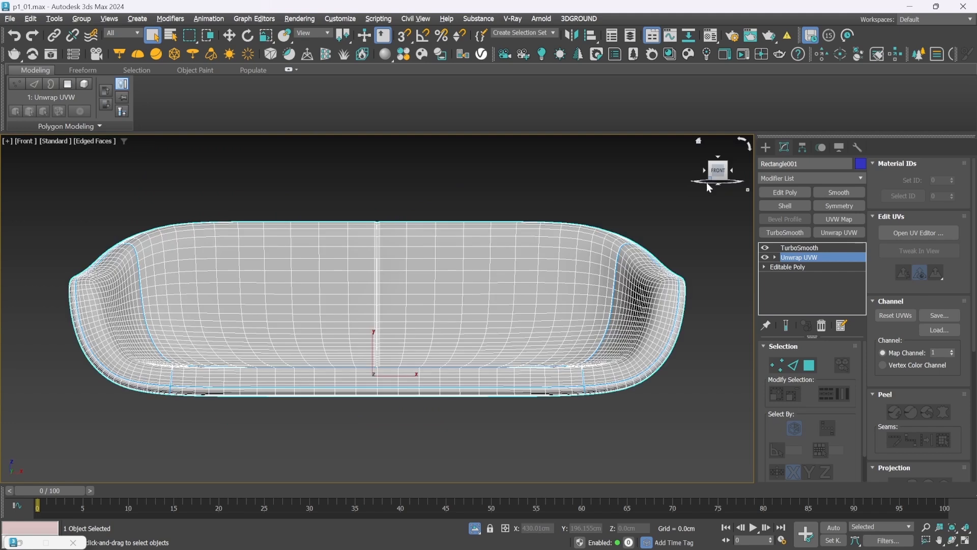
Save the scene as p1_02.max and apply Quick Peel to all of the sofa's faces
{"action": "key", "text": "ctrl+s"}
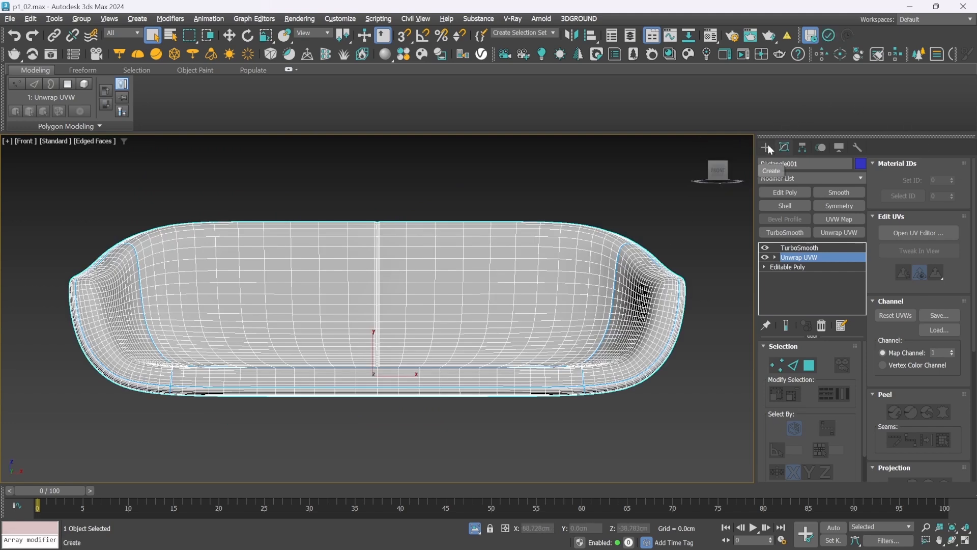
{"action": "key", "text": "3"}
{"action": "key", "text": "ctrl+a"}
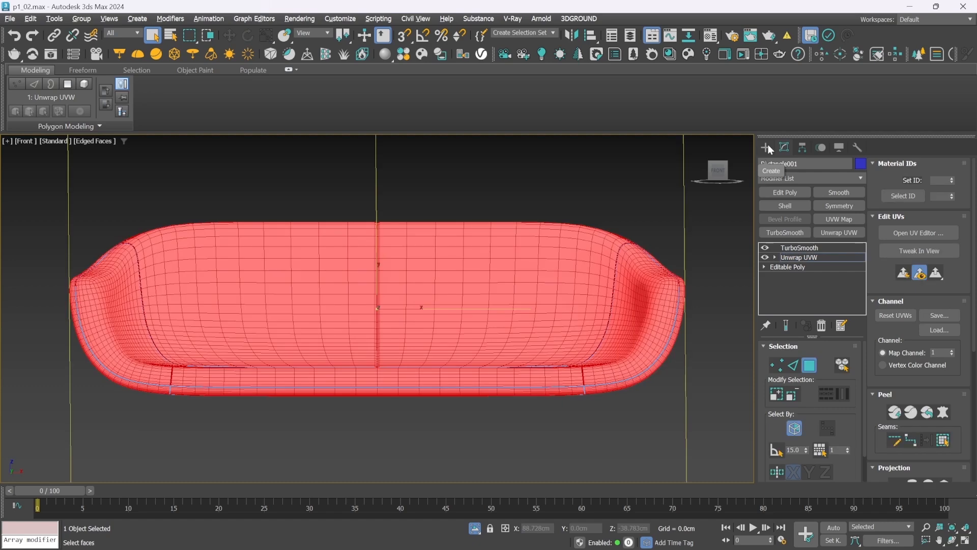
{"action": "left_click", "coordinate": [896, 414]}
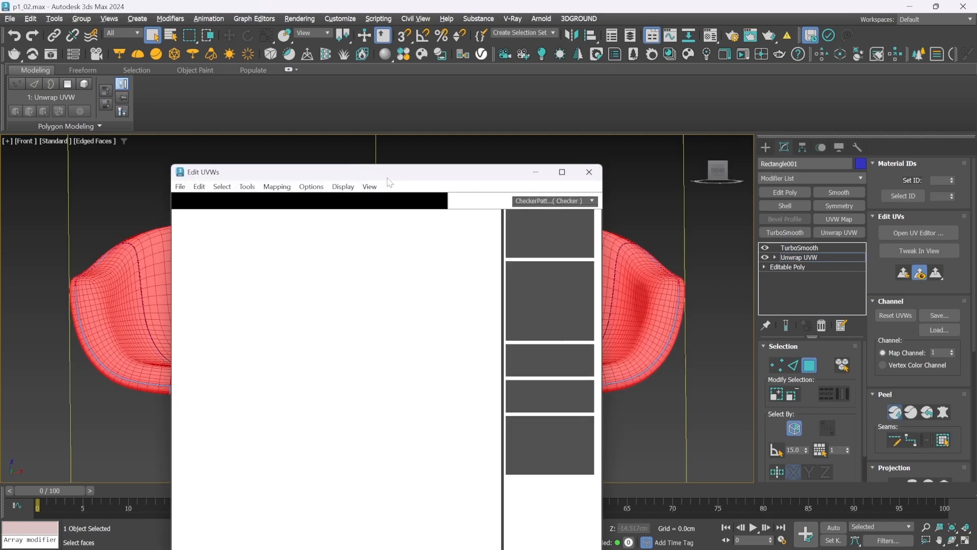
Reposition and enlarge the Edit UVWs window to show the UV layout beside the model, and clear the face selection
{"action": "left_click_drag", "start_coordinate": [389, 176], "coordinate": [222, 62]}
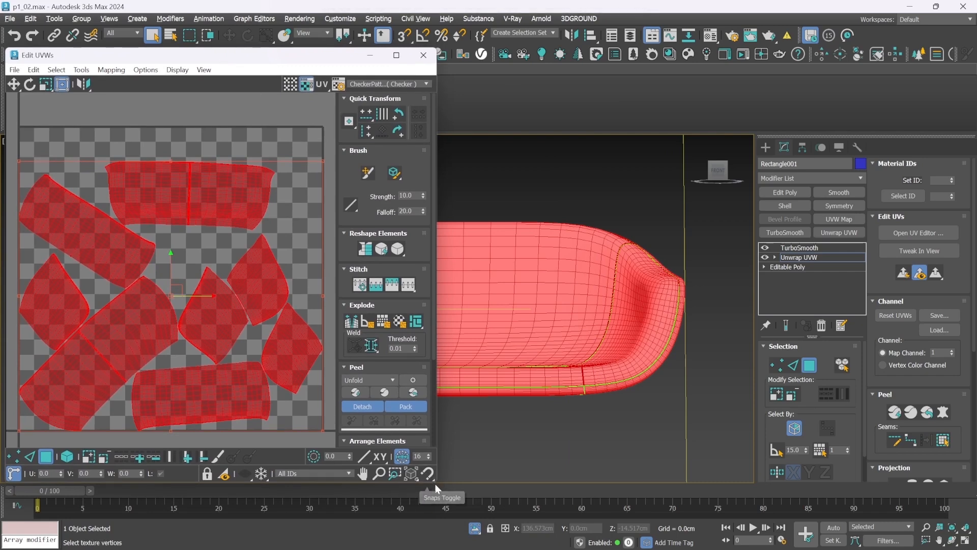
{"action": "left_click_drag", "start_coordinate": [435, 484], "coordinate": [467, 533]}
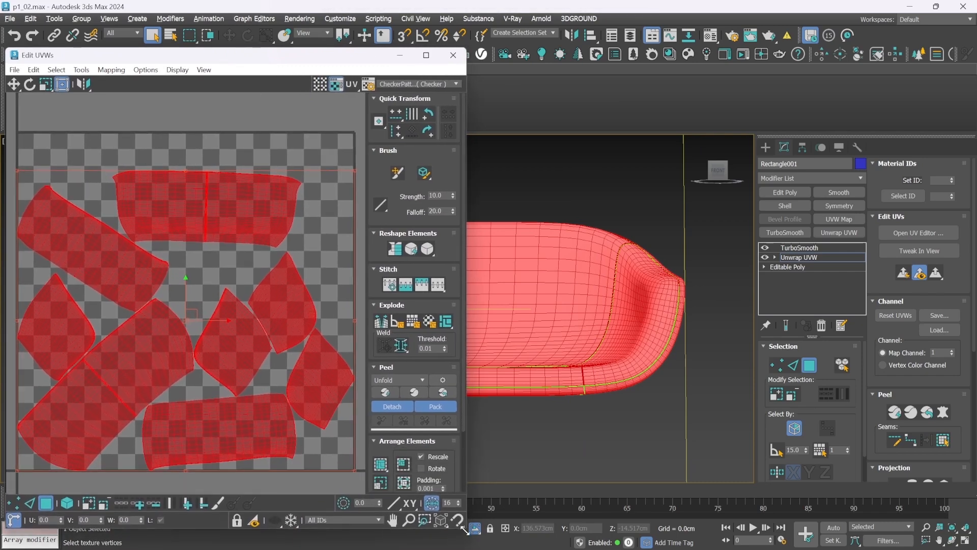
{"action": "left_click", "coordinate": [653, 163]}
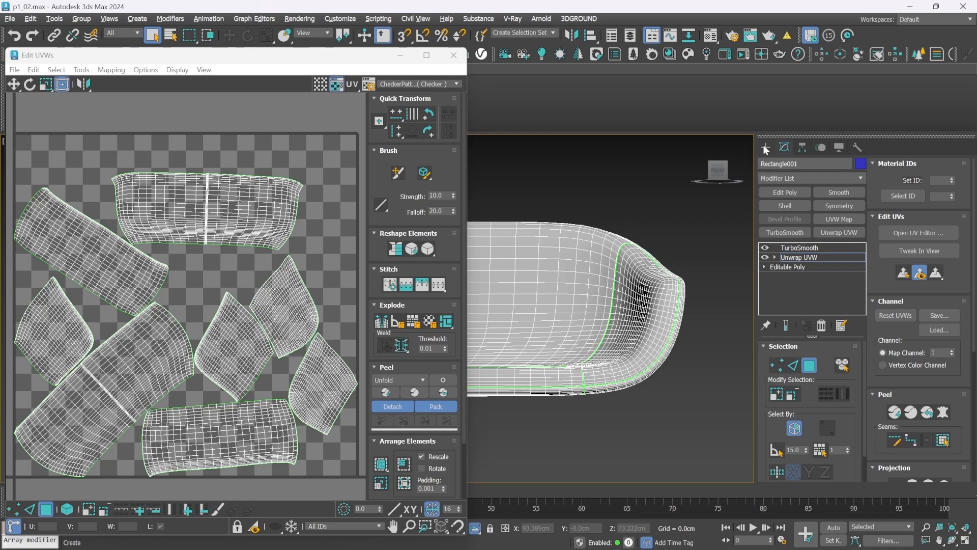
Turn the second material slot into a VRayMtl material and close the material browser
{"action": "left_click", "coordinate": [712, 36]}
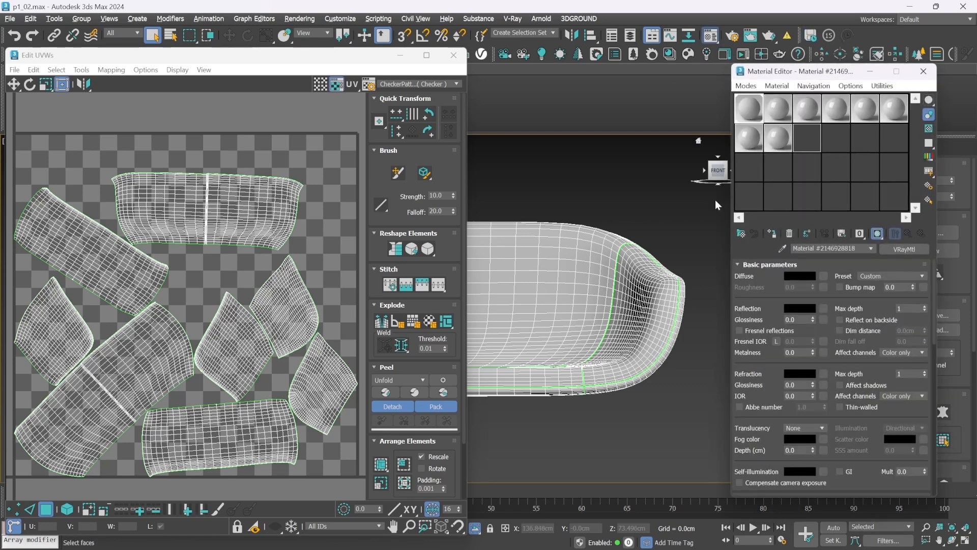
{"action": "left_click", "coordinate": [777, 108]}
{"action": "left_click", "coordinate": [740, 234]}
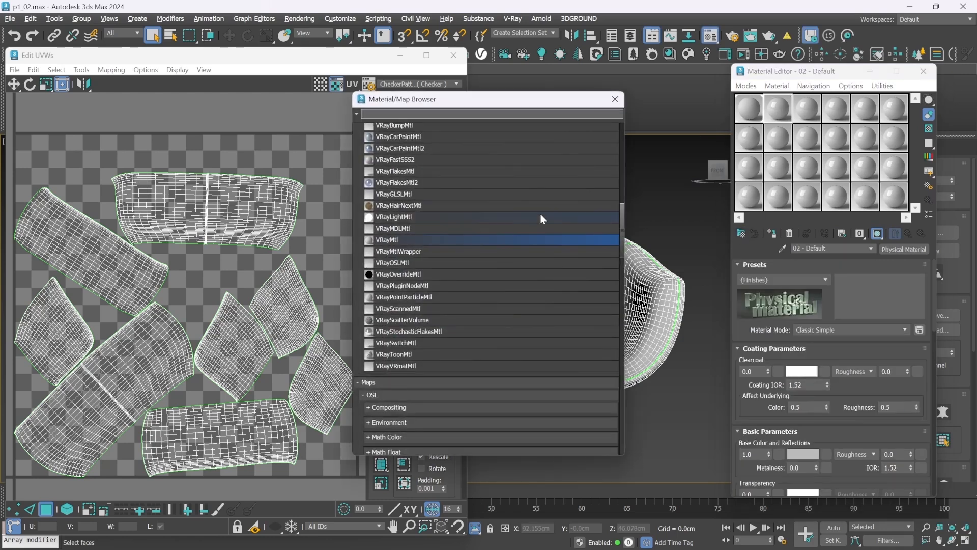
{"action": "double_click", "coordinate": [414, 239]}
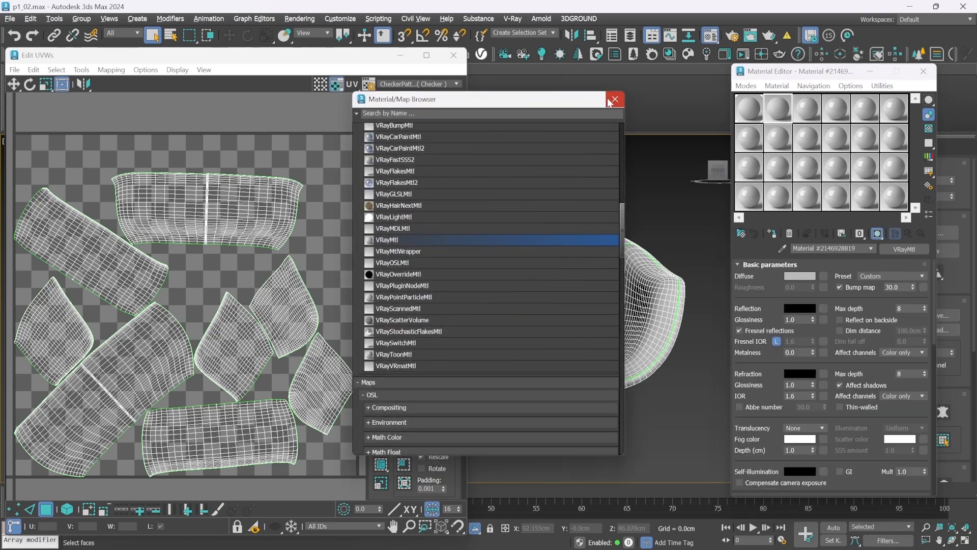
{"action": "left_click", "coordinate": [615, 99]}
Add a Checker map to the material's Diffuse channel and set its U and V tiling to 20
{"action": "left_click", "coordinate": [820, 274]}
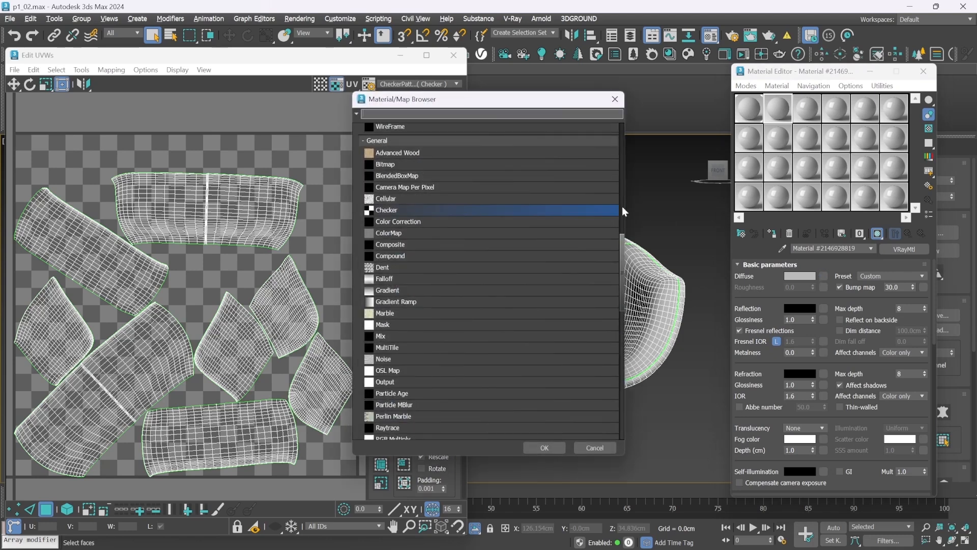
{"action": "double_click", "coordinate": [401, 209]}
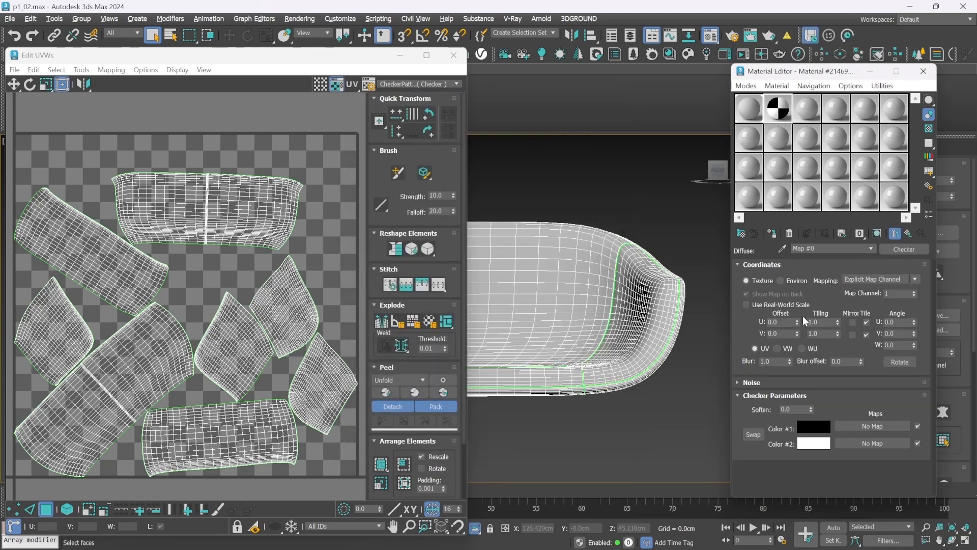
{"action": "double_click", "coordinate": [815, 322]}
{"action": "type", "text": "20"}
{"action": "key", "text": "Tab"}
{"action": "type", "text": "20"}
{"action": "key", "text": "Return"}
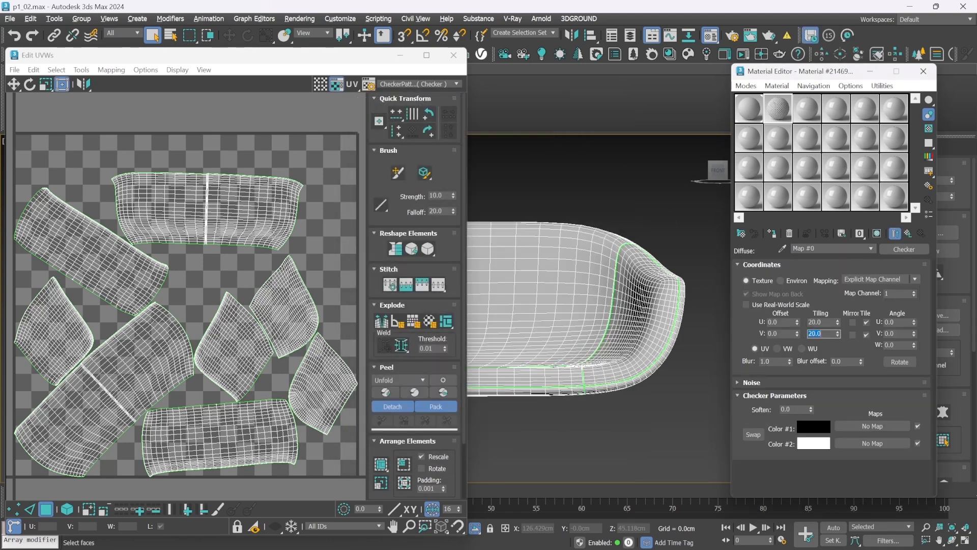
Assign the checker material to the sofa shell and show it in perspective beside the UV editor
{"action": "left_click", "coordinate": [772, 233]}
{"action": "left_click", "coordinate": [869, 72]}
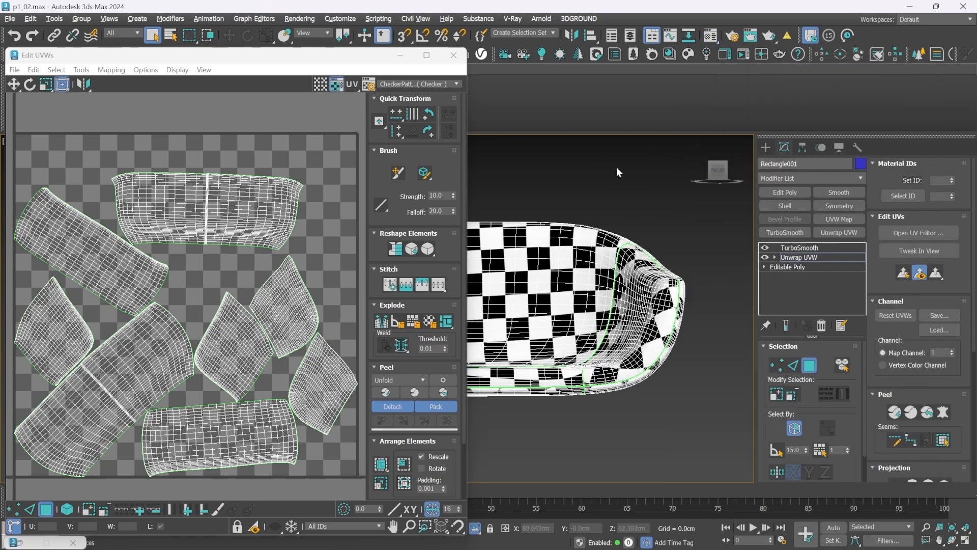
{"action": "key", "text": "p"}
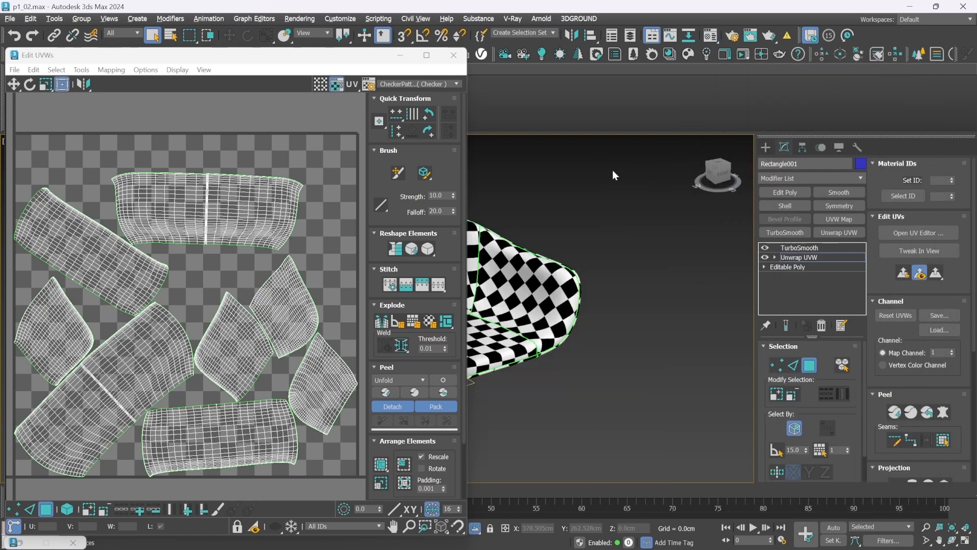
{"action": "left_click", "coordinate": [939, 539]}
{"action": "left_click_drag", "start_coordinate": [520, 302], "coordinate": [671, 309]}
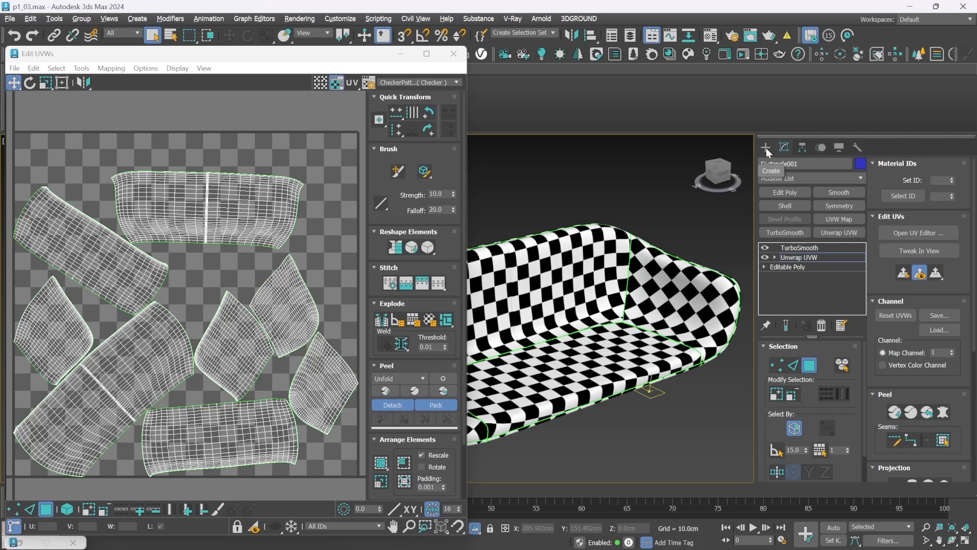
Using element selection, move the inner backrest's UV shell to the top of the layout, and rotate it and the seat shell level
{"action": "left_click", "coordinate": [68, 509]}
{"action": "left_click", "coordinate": [193, 219]}
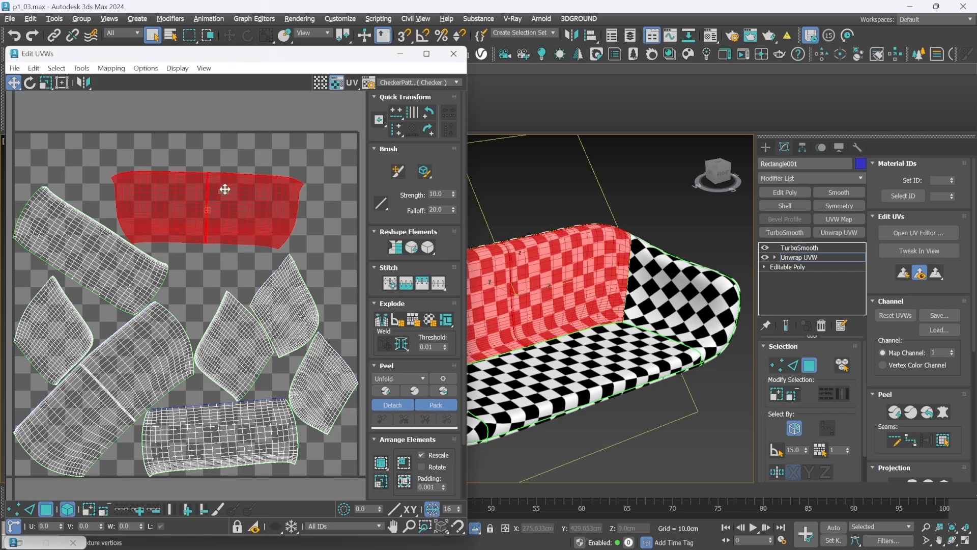
{"action": "left_click_drag", "start_coordinate": [225, 194], "coordinate": [227, 149]}
{"action": "key", "text": "e"}
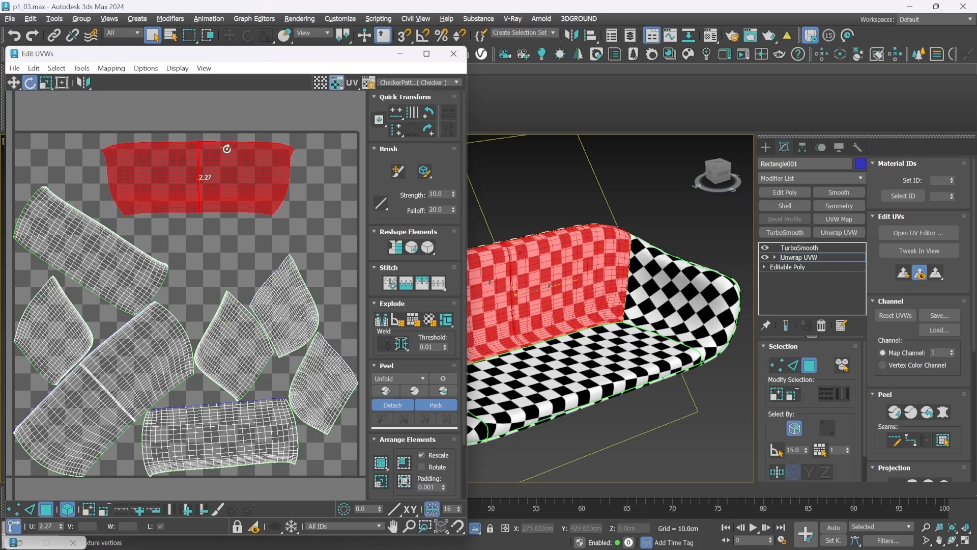
{"action": "left_click", "coordinate": [261, 410]}
{"action": "left_click_drag", "start_coordinate": [261, 410], "coordinate": [272, 415]}
Rotate and place the two inner armrest UV shells on either side of the backrest shell, with the seat shell beneath it
{"action": "left_click_drag", "start_coordinate": [291, 261], "coordinate": [252, 280]}
{"action": "left_click", "coordinate": [305, 357]}
{"action": "left_click_drag", "start_coordinate": [313, 357], "coordinate": [69, 167]}
{"action": "key", "text": "w"}
{"action": "key", "text": "ctrl+a"}
{"action": "left_click_drag", "start_coordinate": [285, 305], "coordinate": [322, 163]}
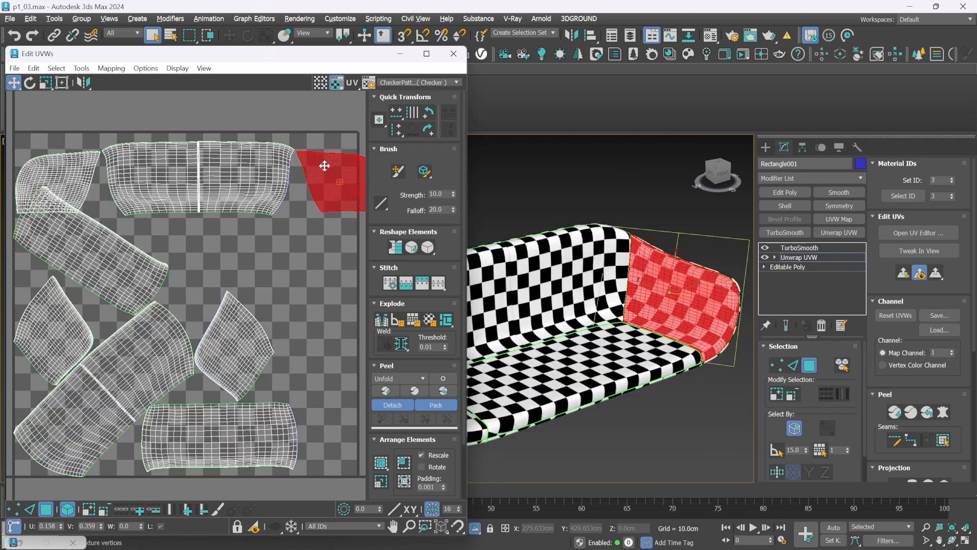
{"action": "left_click", "coordinate": [253, 425]}
{"action": "left_click_drag", "start_coordinate": [253, 426], "coordinate": [232, 243]}
Rotate the outer back's UV shell level and place the straightened underside shell directly beneath it
{"action": "left_click", "coordinate": [162, 316]}
{"action": "key", "text": "e"}
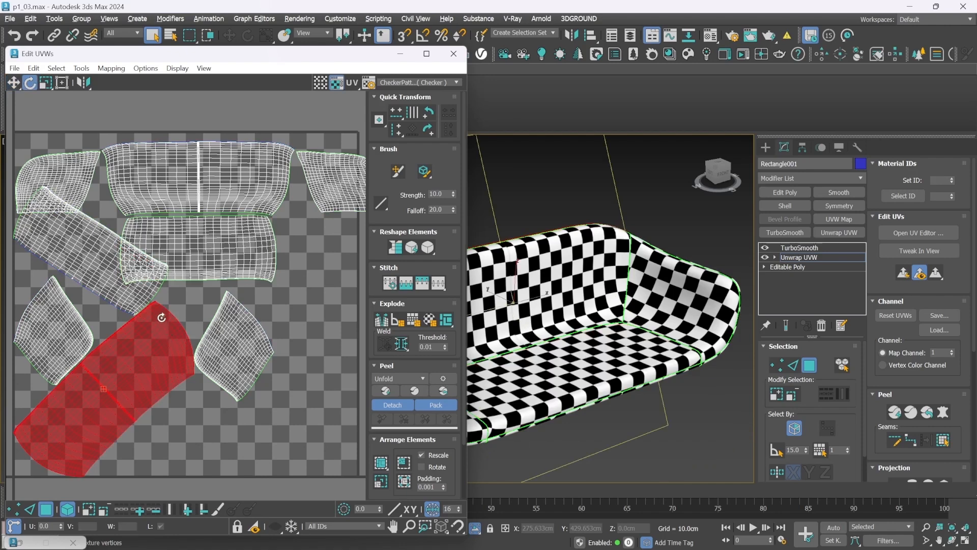
{"action": "left_click_drag", "start_coordinate": [180, 329], "coordinate": [211, 380]}
{"action": "left_click_drag", "start_coordinate": [178, 355], "coordinate": [181, 360]}
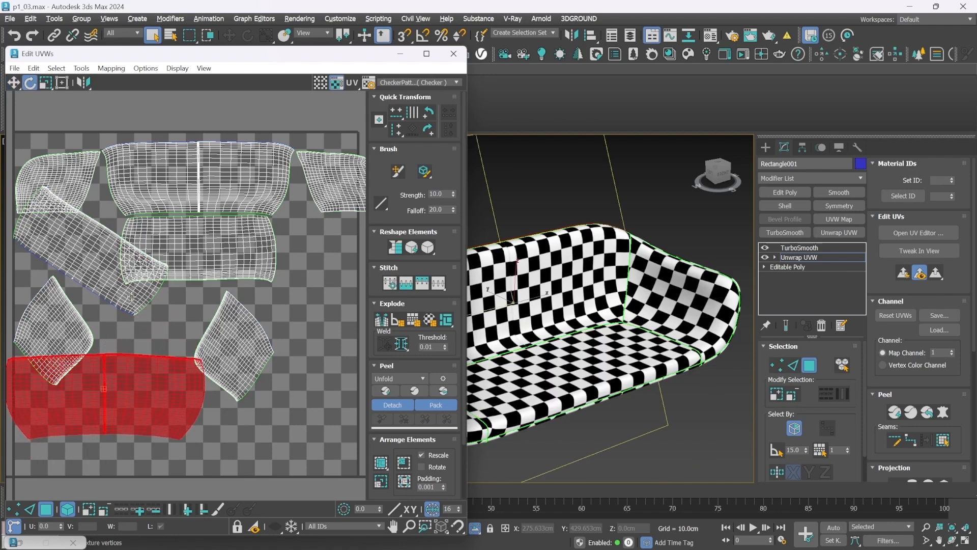
{"action": "left_click_drag", "start_coordinate": [135, 295], "coordinate": [113, 451]}
{"action": "key", "text": "w"}
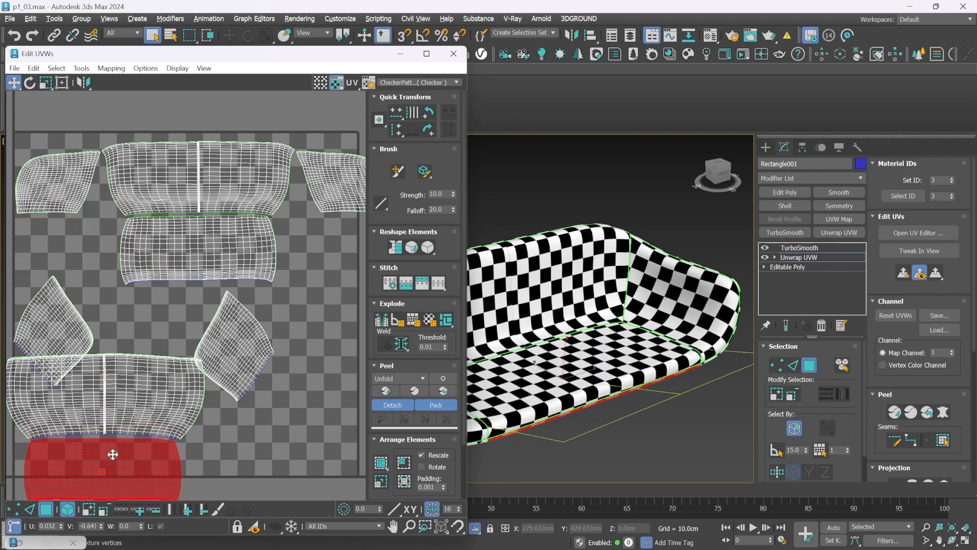
Rotate the outer armrest UV shells to flank the outer back shell and arrange this group below the inner shells
{"action": "left_click", "coordinate": [231, 325]}
{"action": "key", "text": "e"}
{"action": "left_click_drag", "start_coordinate": [229, 295], "coordinate": [173, 447]}
{"action": "key", "text": "w"}
{"action": "key", "text": "ctrl+a"}
{"action": "left_click", "coordinate": [164, 290]}
{"action": "key", "text": "e"}
{"action": "key", "text": "w"}
{"action": "left_click_drag", "start_coordinate": [175, 393], "coordinate": [265, 327]}
{"action": "left_click_drag", "start_coordinate": [80, 324], "coordinate": [68, 333]}
{"action": "left_click", "coordinate": [340, 398]}
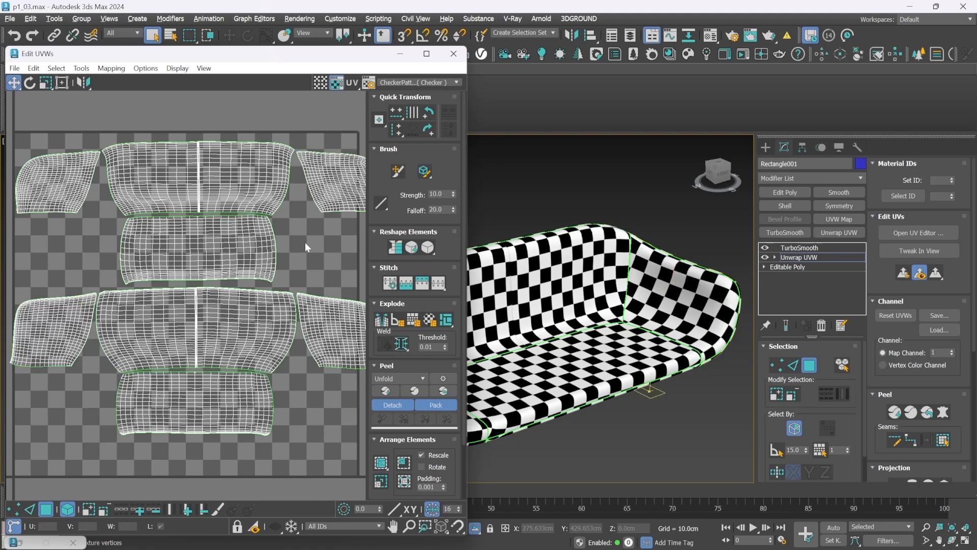
Scale down and reposition all UV shells together to fit inside the UV tile, then close the UV editor
{"action": "key", "text": "ctrl+a"}
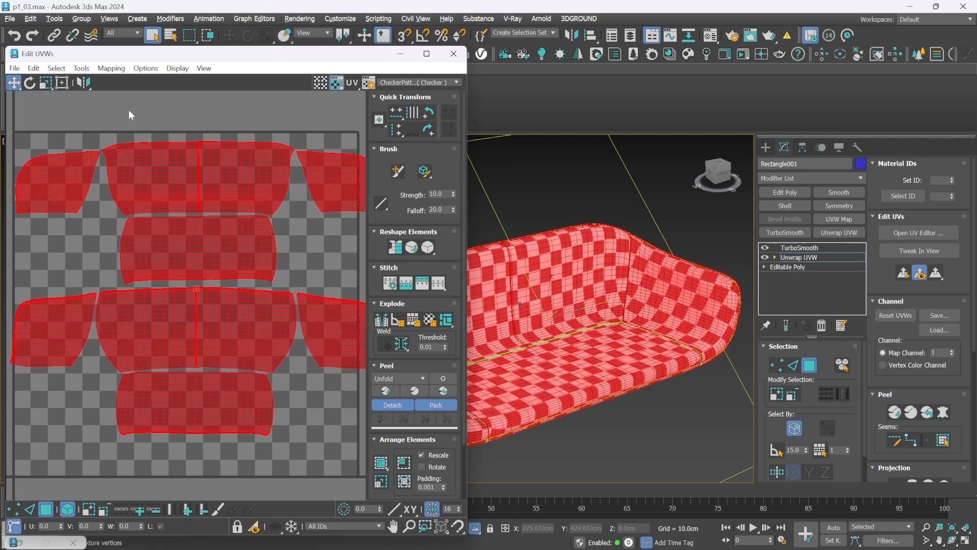
{"action": "left_click", "coordinate": [45, 82]}
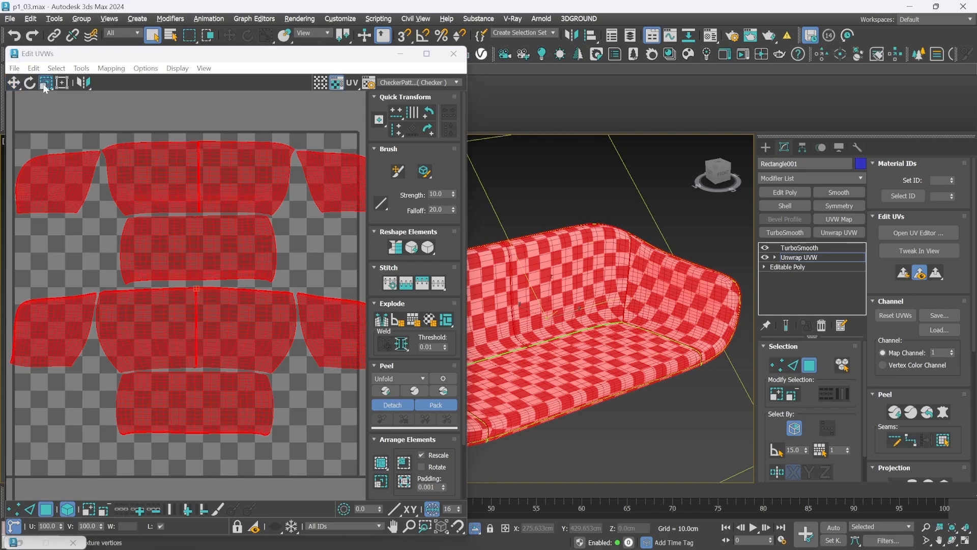
{"action": "left_click_drag", "start_coordinate": [246, 156], "coordinate": [212, 218]}
{"action": "key", "text": "w"}
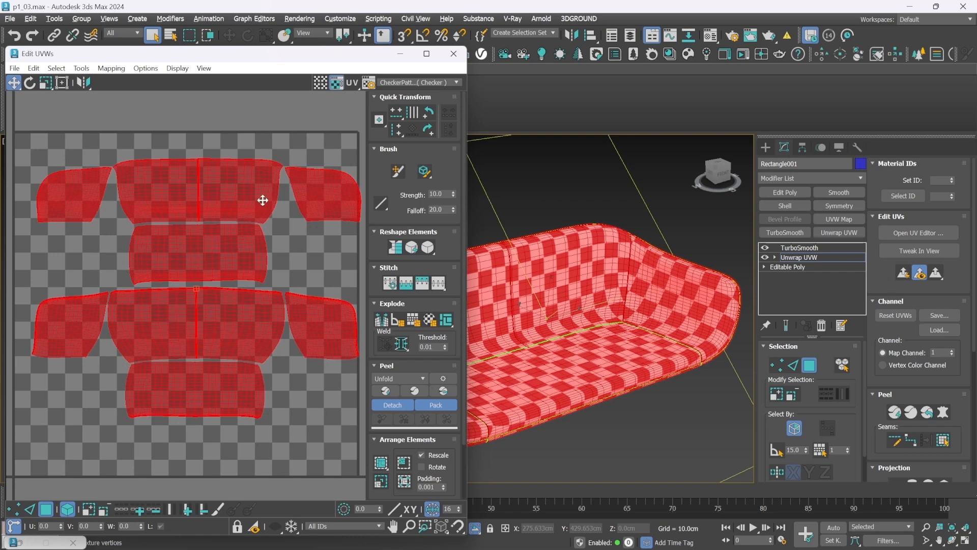
{"action": "left_click_drag", "start_coordinate": [262, 200], "coordinate": [247, 197]}
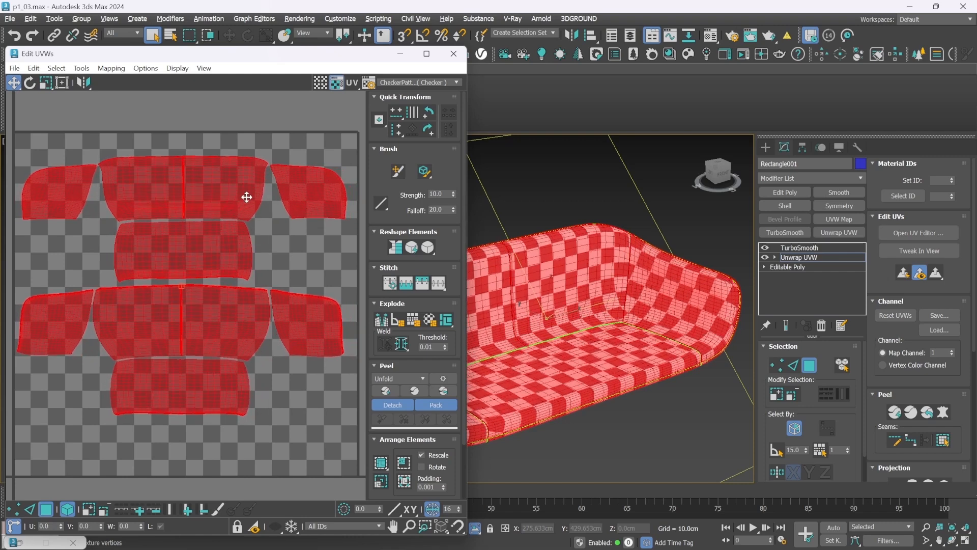
{"action": "left_click", "coordinate": [278, 130]}
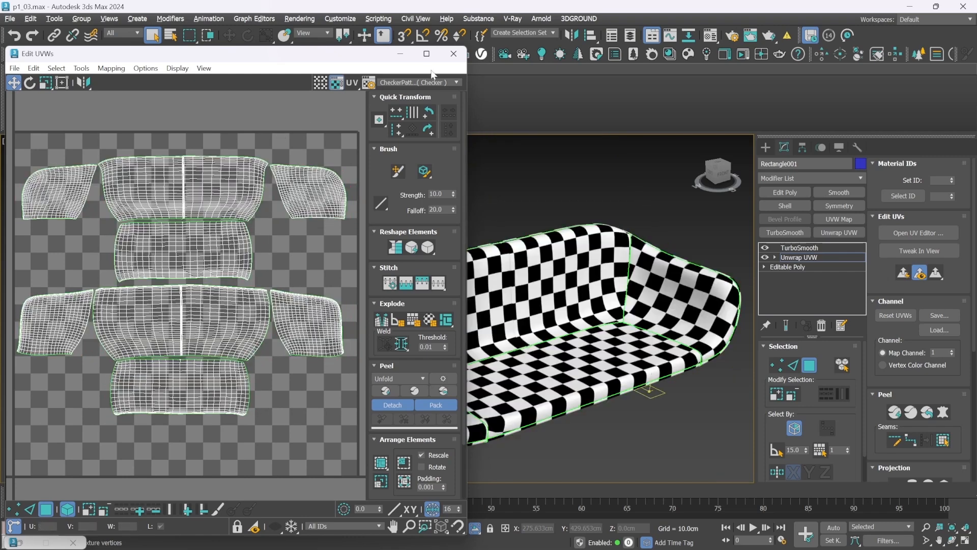
{"action": "left_click", "coordinate": [453, 54]}
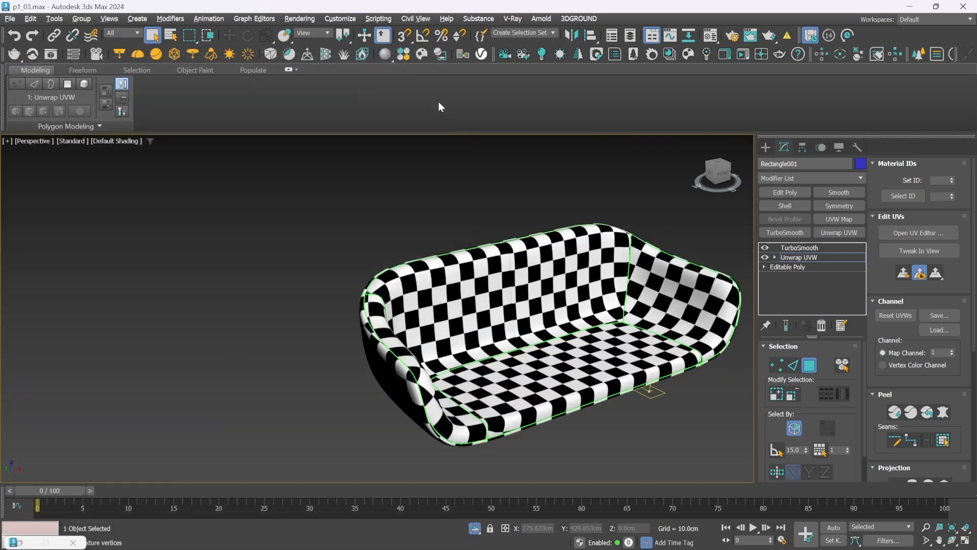
Set the Checker map's U and V tiling to 30 in the sofa material
{"action": "left_click", "coordinate": [710, 35]}
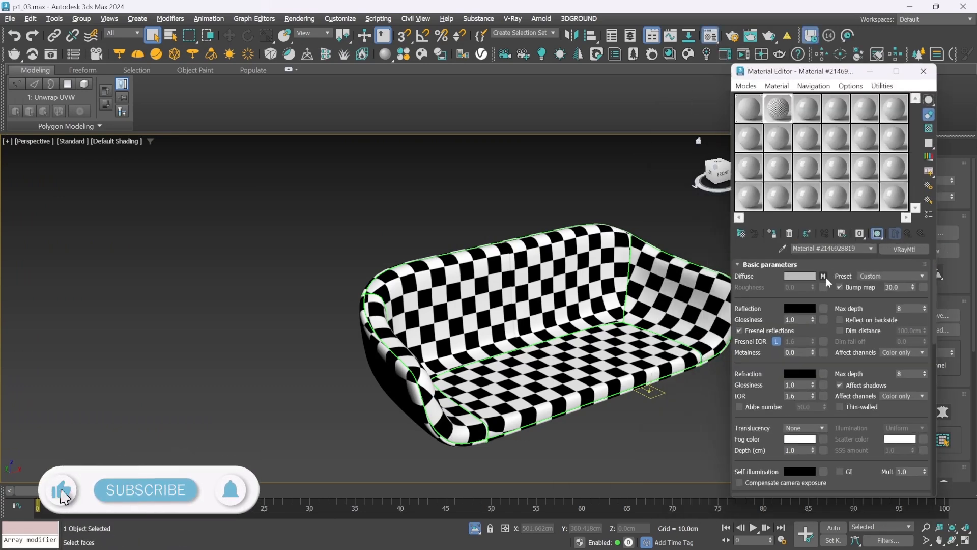
{"action": "left_click", "coordinate": [823, 276]}
{"action": "double_click", "coordinate": [815, 322]}
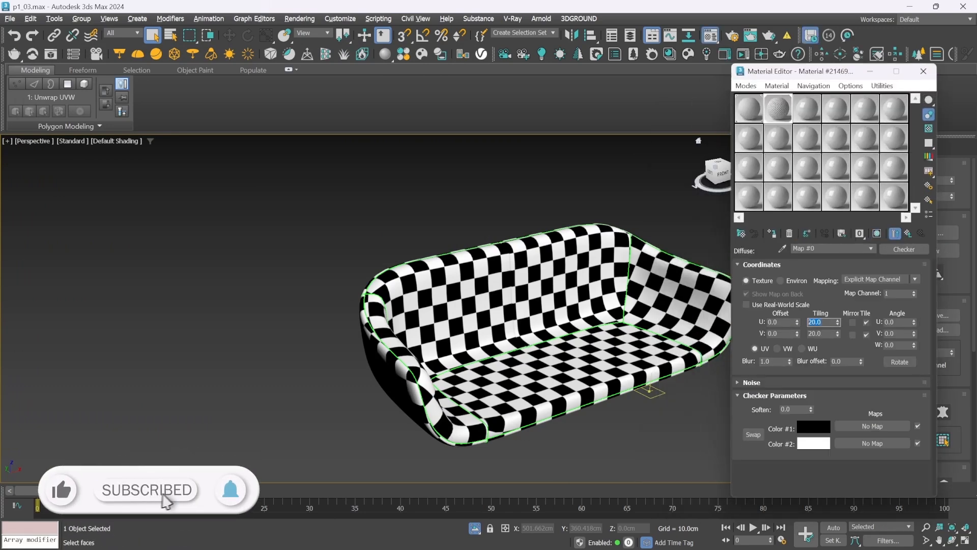
{"action": "type", "text": "30"}
{"action": "key", "text": "Tab"}
{"action": "type", "text": "30"}
{"action": "key", "text": "Return"}
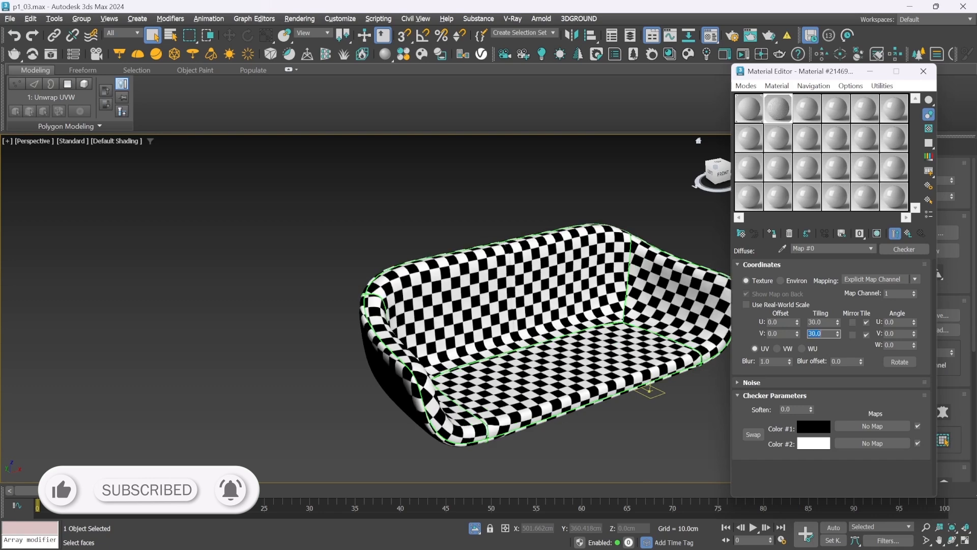
{"action": "left_click", "coordinate": [917, 78]}
Leave isolation mode to show the complete sofa, clear the selection and view the checkered shell from the front
{"action": "middle_click_drag", "start_coordinate": [687, 190], "coordinate": [513, 181]}
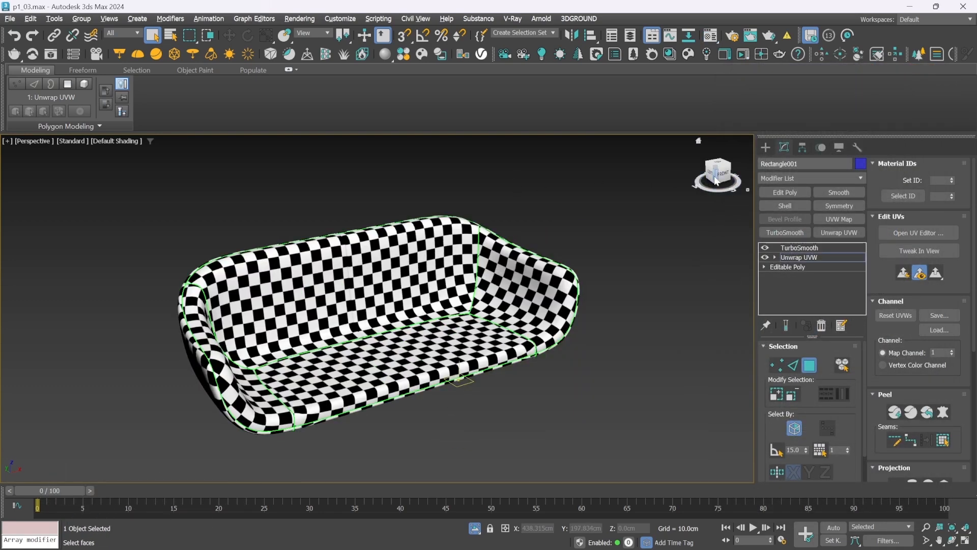
{"action": "mouse_move", "coordinate": [715, 180]}
{"action": "left_mouse_down"}
{"action": "mouse_move", "coordinate": [671, 168]}
{"action": "mouse_move", "coordinate": [519, 160]}
{"action": "mouse_move", "coordinate": [717, 181]}
{"action": "left_mouse_up"}
{"action": "left_click", "coordinate": [765, 148]}
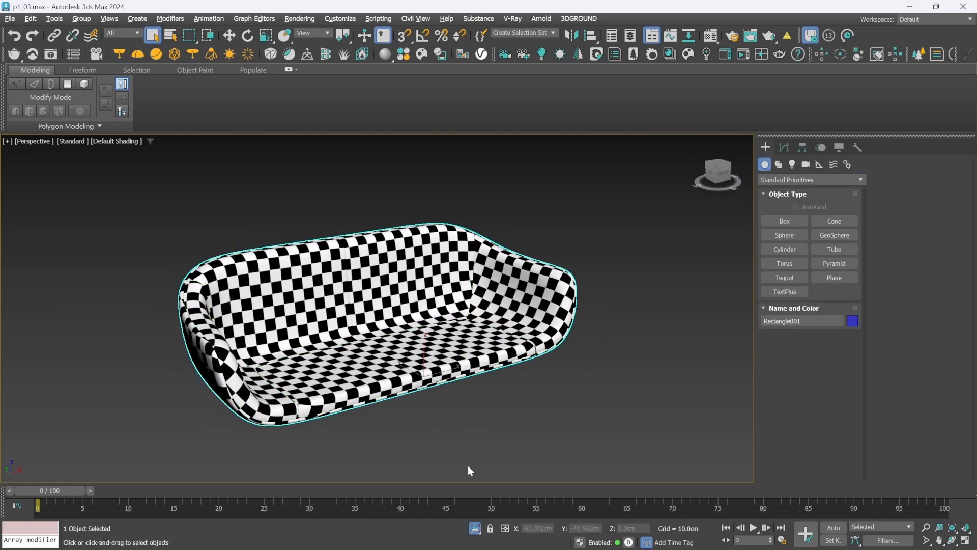
{"action": "left_click", "coordinate": [475, 527]}
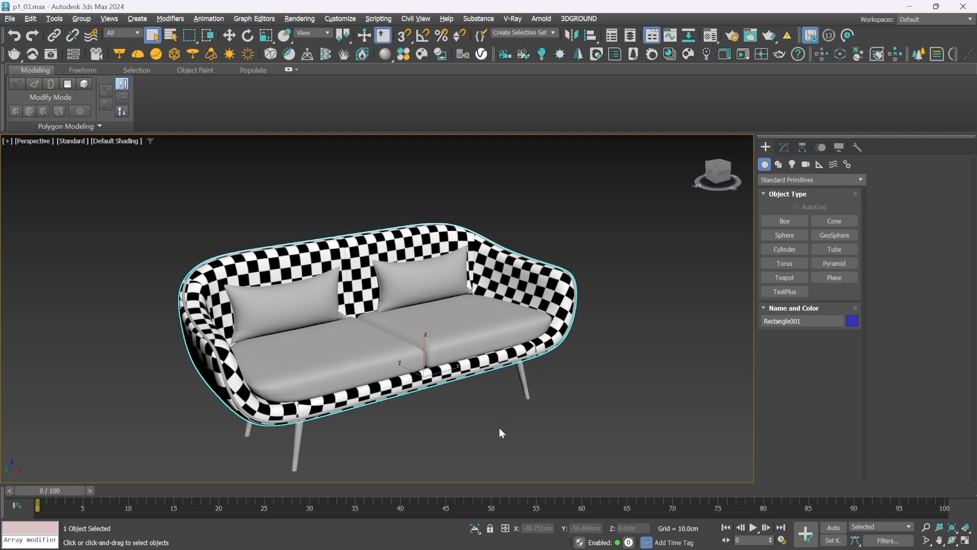
{"action": "left_click", "coordinate": [499, 428]}
{"action": "left_click", "coordinate": [721, 175]}
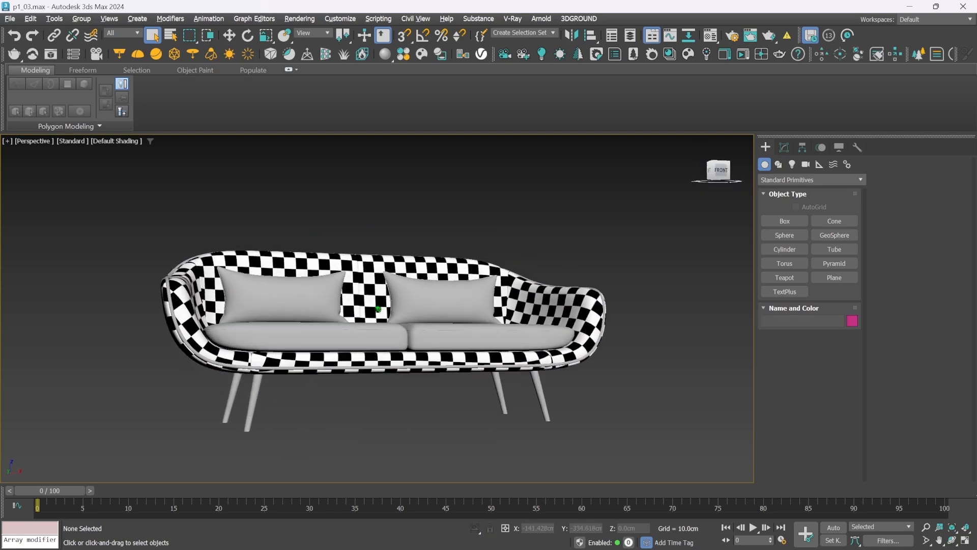
{"action": "mouse_move", "coordinate": [378, 309]}
{"action": "middle_mouse_down", "text": "alt"}
{"action": "mouse_move", "coordinate": [282, 311]}
{"action": "mouse_move", "coordinate": [602, 310]}
{"action": "mouse_move", "coordinate": [504, 324]}
{"action": "mouse_move", "coordinate": [388, 316]}
{"action": "middle_mouse_up", "text": "alt"}
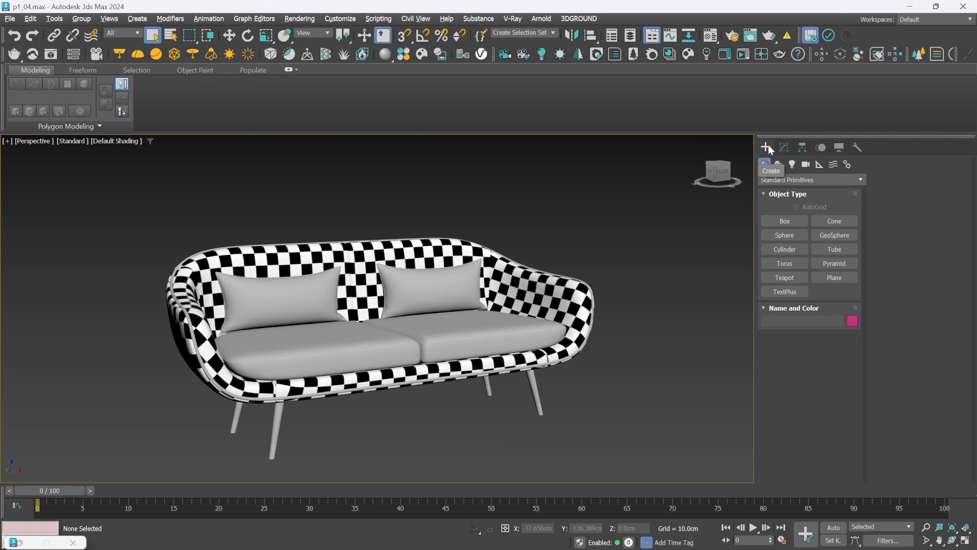
Isolate the left seat cushion and frame it in the front view
{"action": "left_click", "coordinate": [331, 336]}
{"action": "key", "text": "alt+q"}
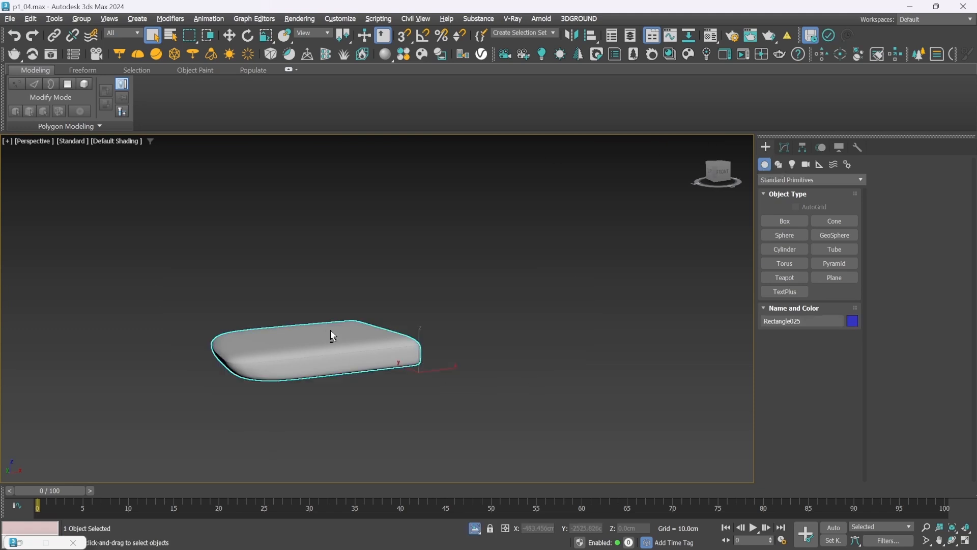
{"action": "key", "text": "f"}
{"action": "key", "text": "z"}
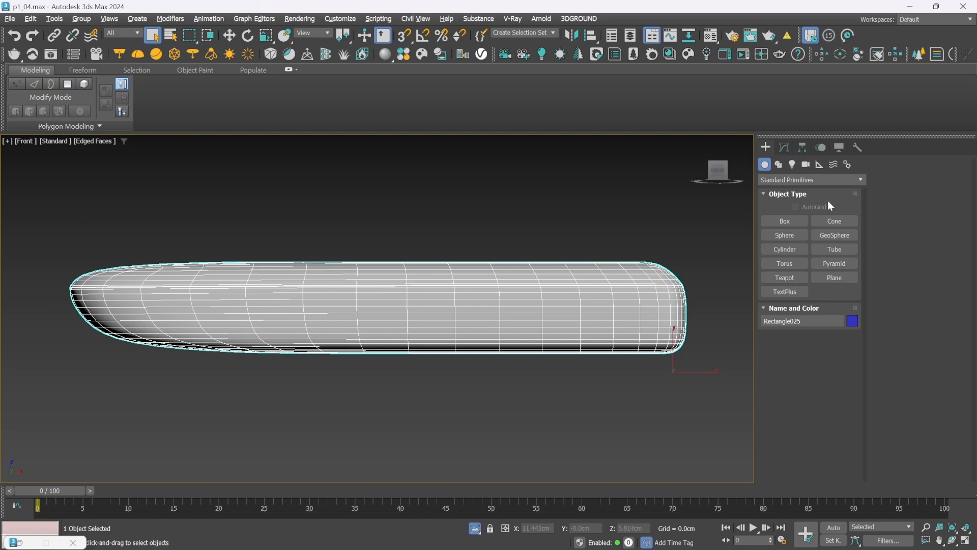
Add an Unwrap UVW modifier between the cushion's Editable Poly and TurboSmooth, and switch it to edge selection
{"action": "left_click", "coordinate": [783, 147]}
{"action": "left_click", "coordinate": [792, 257]}
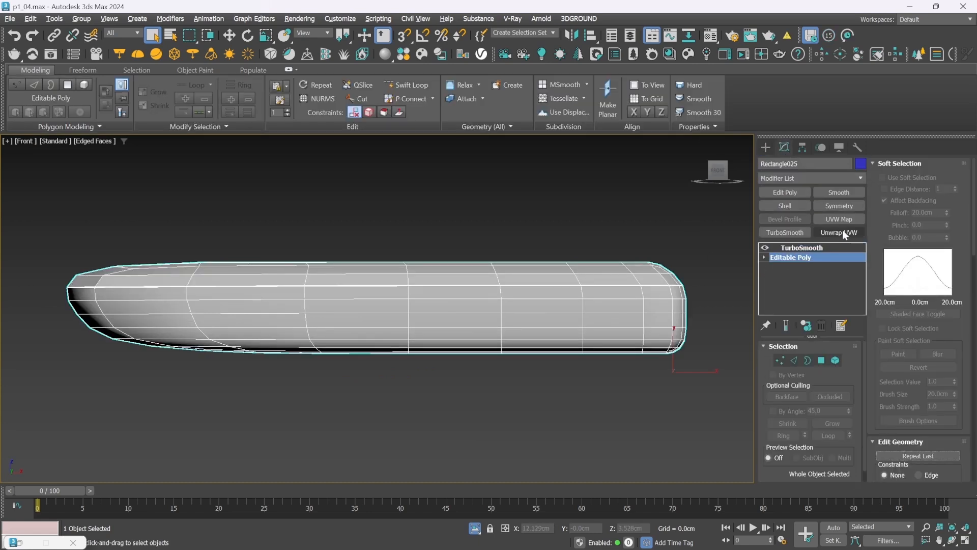
{"action": "left_click", "coordinate": [843, 232]}
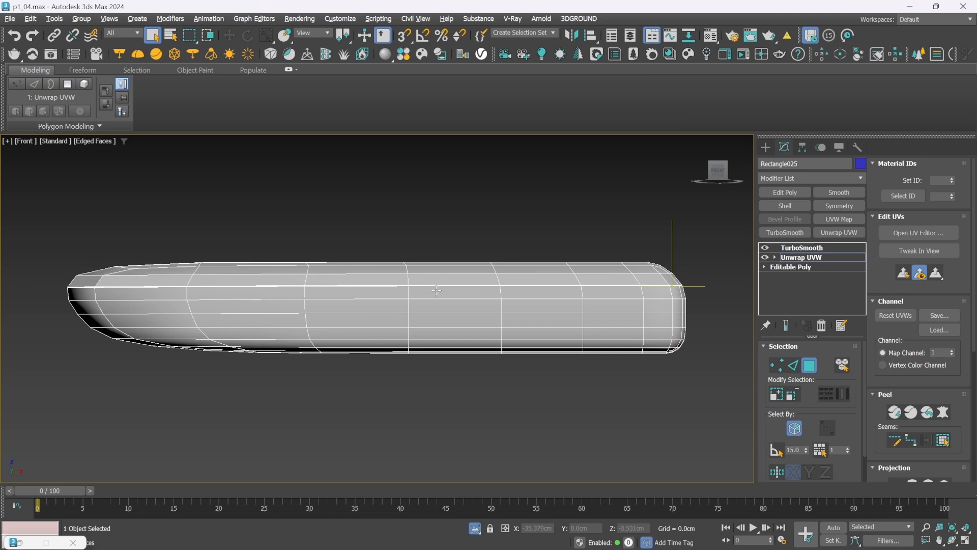
{"action": "left_click", "coordinate": [788, 363]}
{"action": "scroll", "coordinate": [439, 282], "scroll_direction": "up", "scroll_amount": 10}
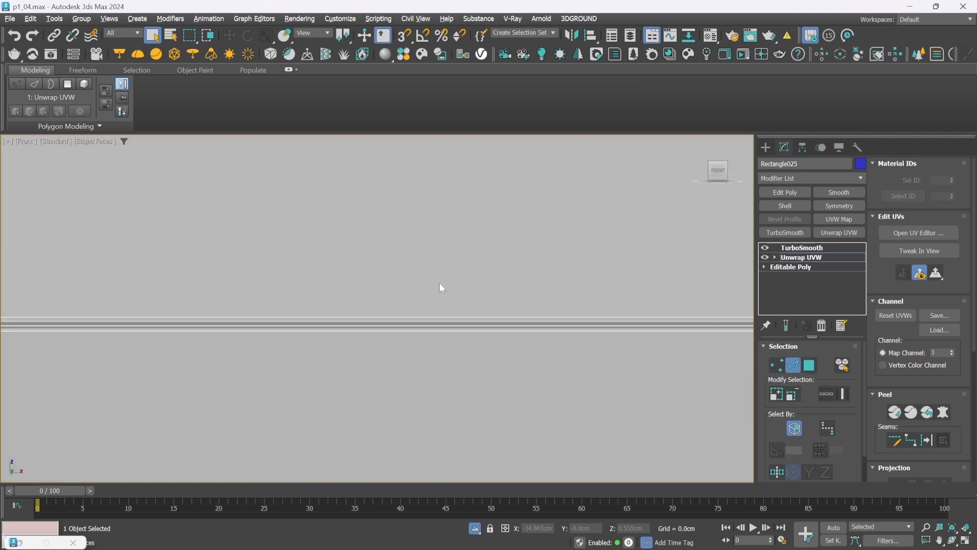
Convert the cushion's upper and lower horizontal edge loops into UV seams
{"action": "left_click", "coordinate": [401, 325]}
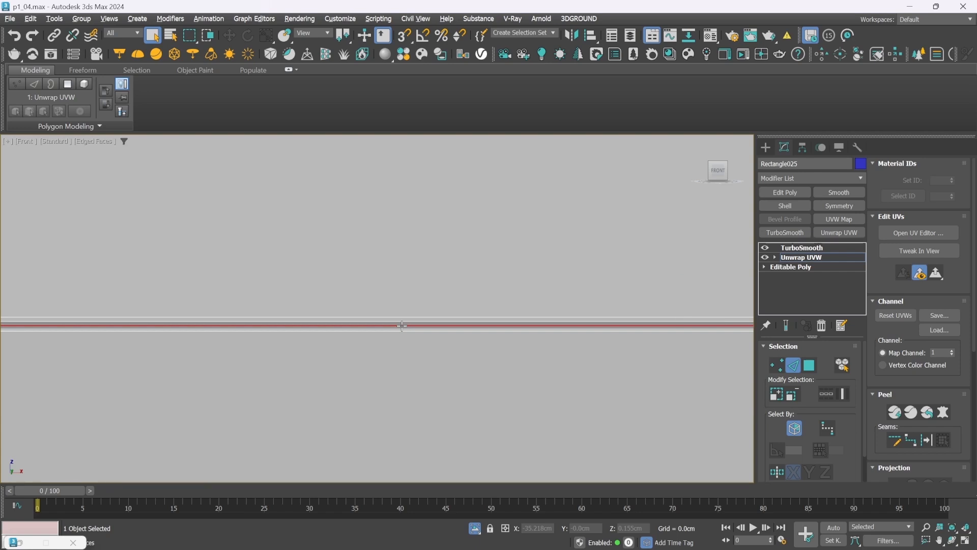
{"action": "key", "text": "z"}
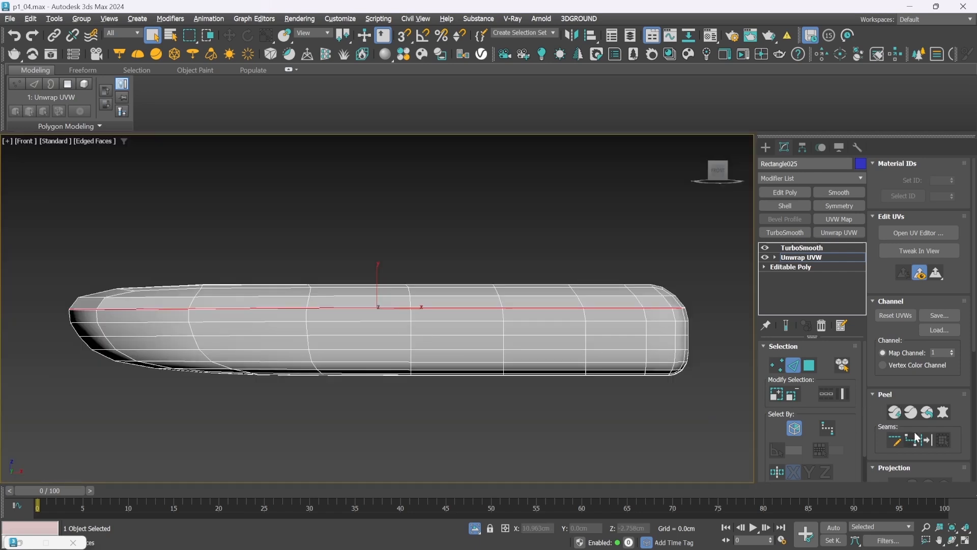
{"action": "left_click", "coordinate": [928, 438]}
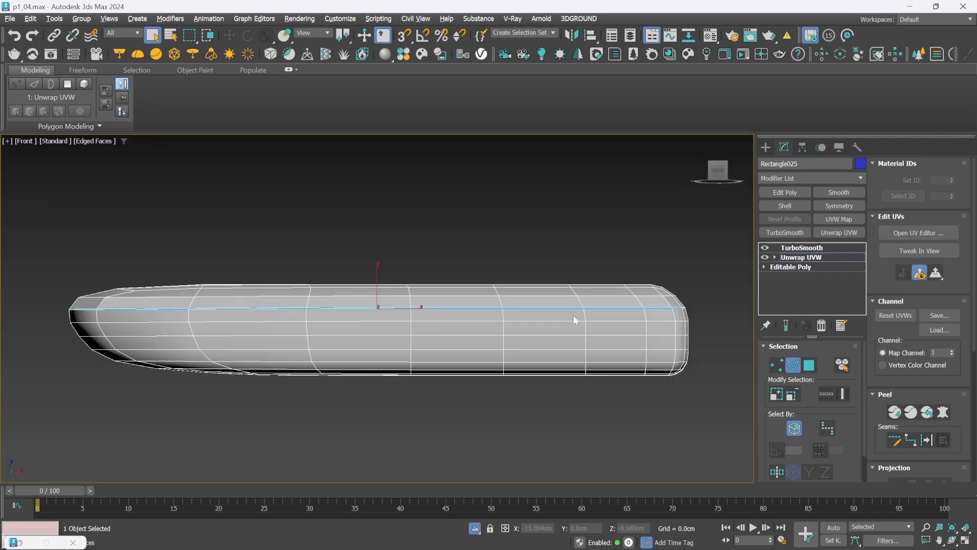
{"action": "left_click", "coordinate": [451, 368]}
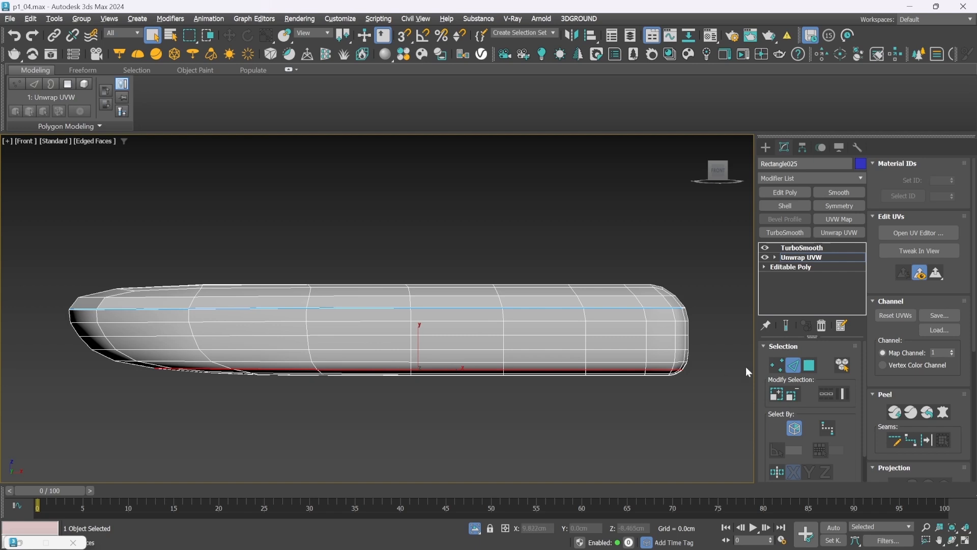
{"action": "left_click", "coordinate": [923, 440]}
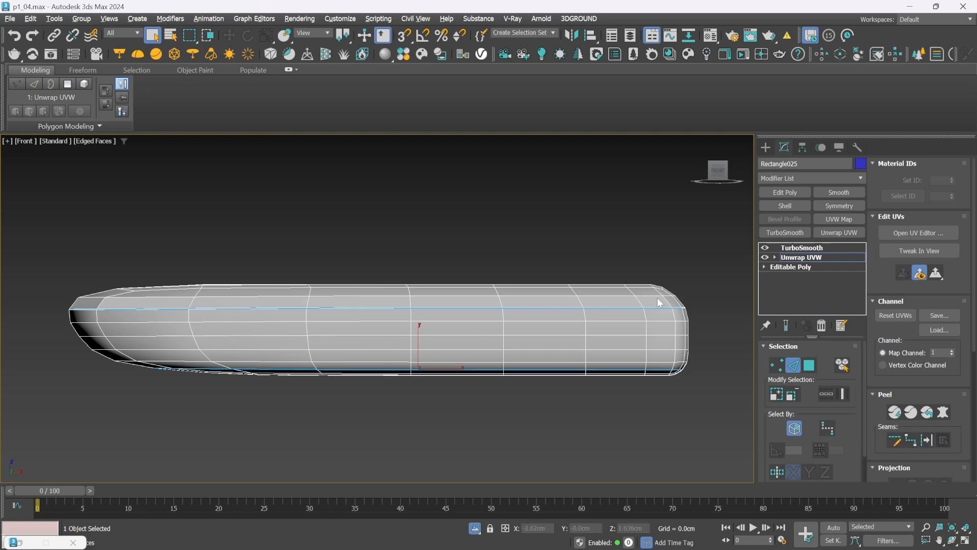
Convert the vertical edges at the cushion's rear corner, between the two loops, into a seam and Quick Peel the cushion
{"action": "key", "text": "p"}
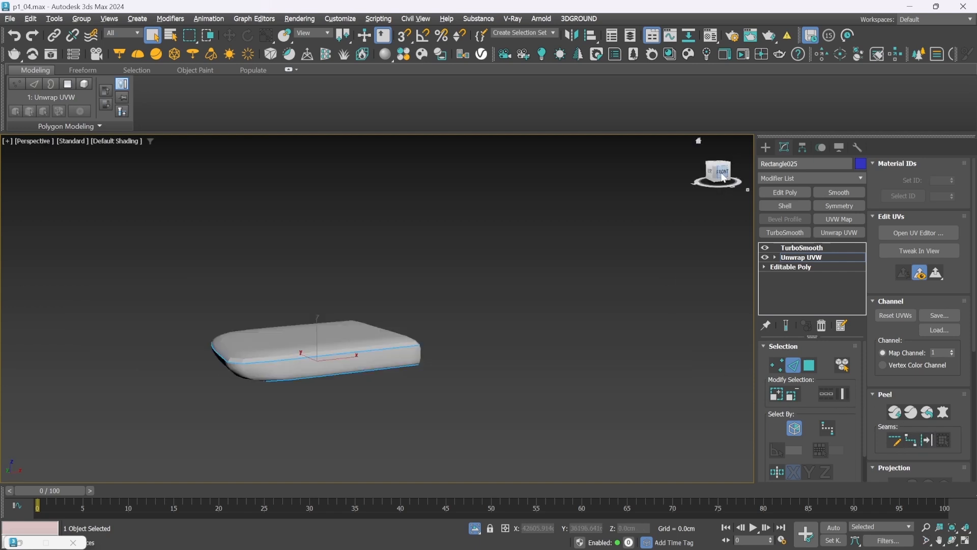
{"action": "left_click_drag", "start_coordinate": [722, 174], "coordinate": [656, 167]}
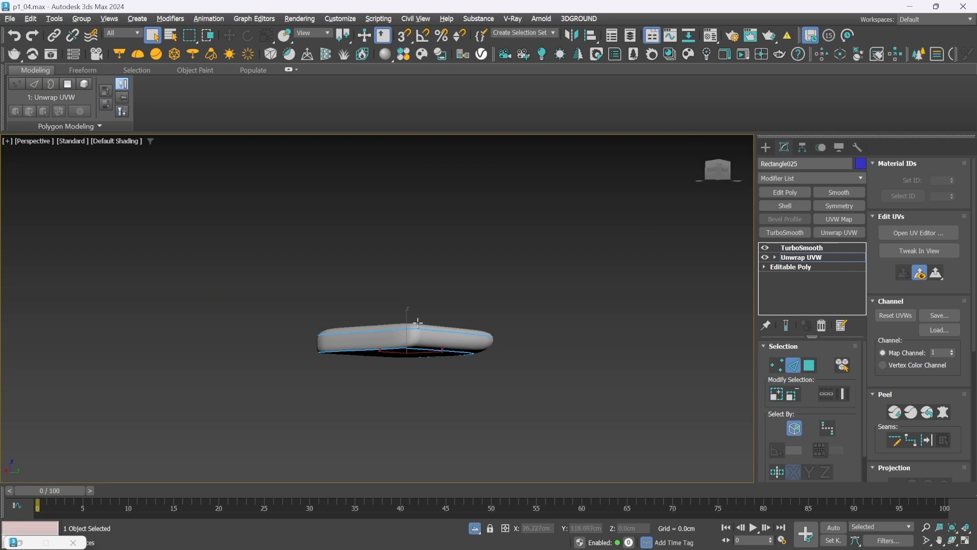
{"action": "scroll", "coordinate": [416, 336], "scroll_direction": "up", "scroll_amount": 8}
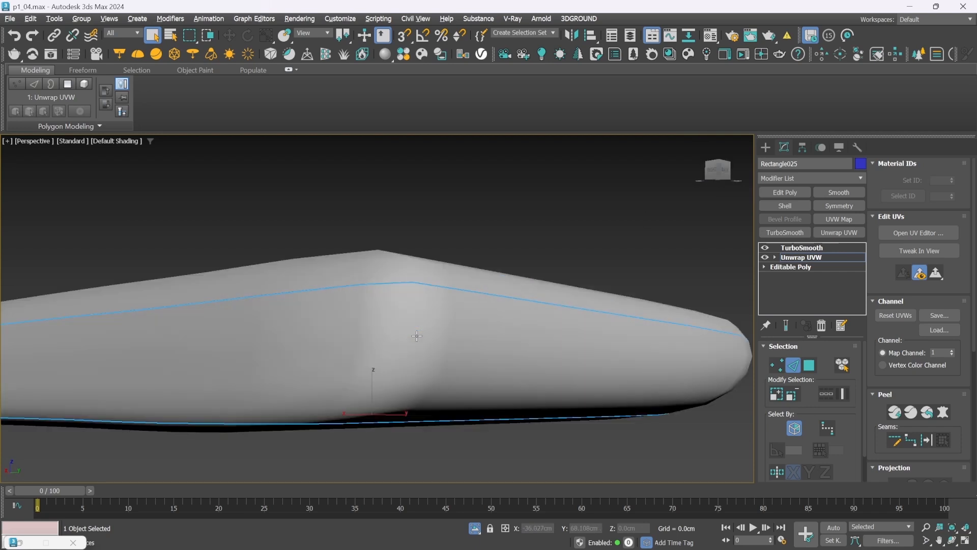
{"action": "key", "text": "F4"}
{"action": "left_click", "coordinate": [413, 297]}
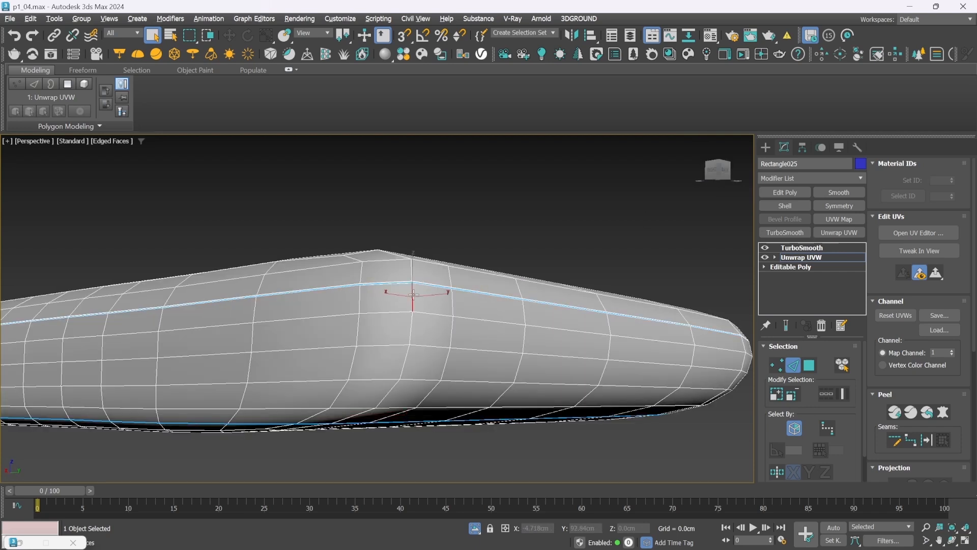
{"action": "left_click", "coordinate": [412, 325], "text": "ctrl"}
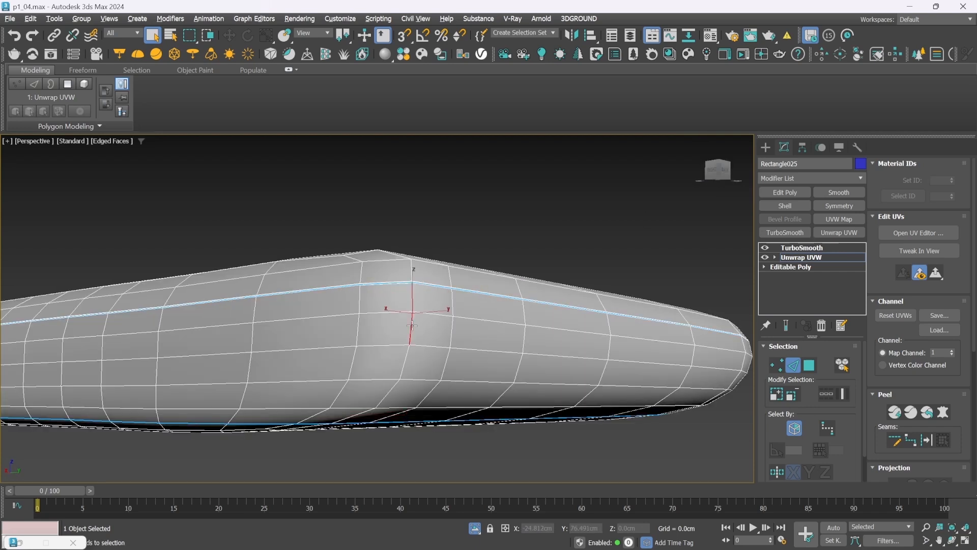
{"action": "left_click", "coordinate": [403, 359], "text": "ctrl"}
{"action": "left_click", "coordinate": [395, 388], "text": "ctrl"}
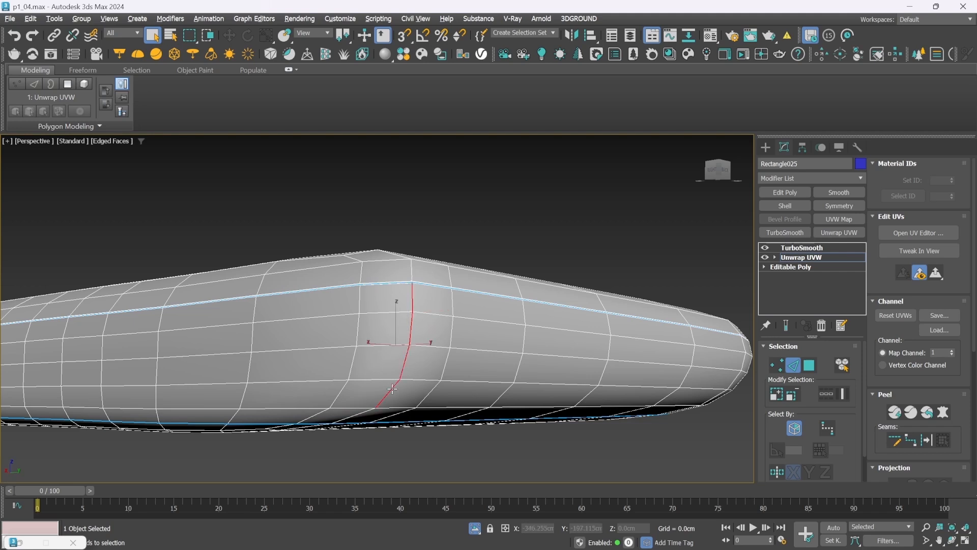
{"action": "left_click", "coordinate": [363, 413], "text": "ctrl"}
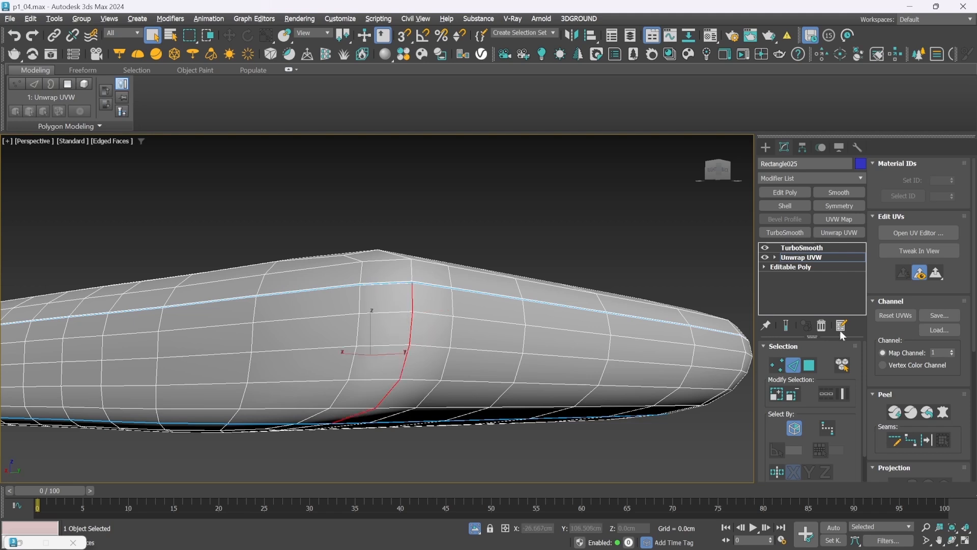
{"action": "left_click", "coordinate": [926, 440]}
{"action": "key", "text": "f"}
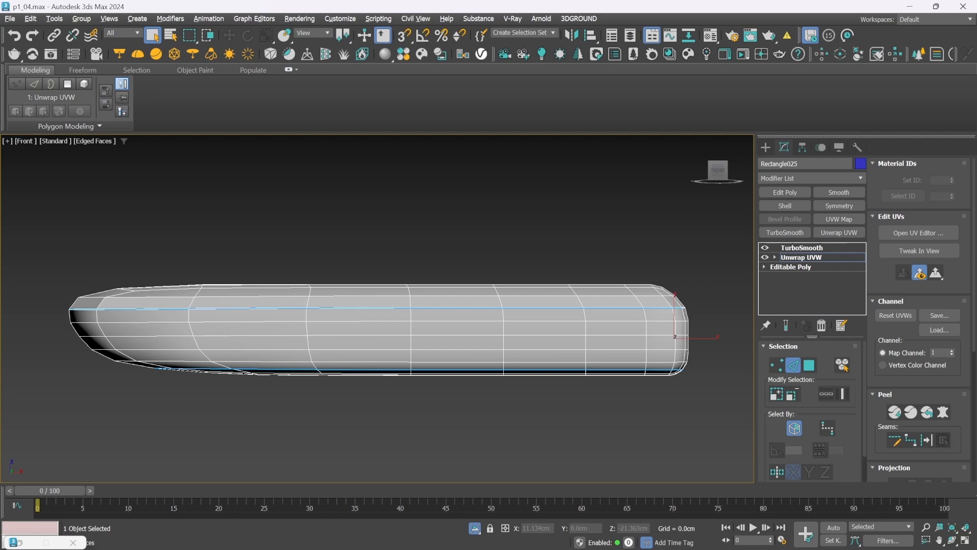
{"action": "left_click", "coordinate": [895, 412]}
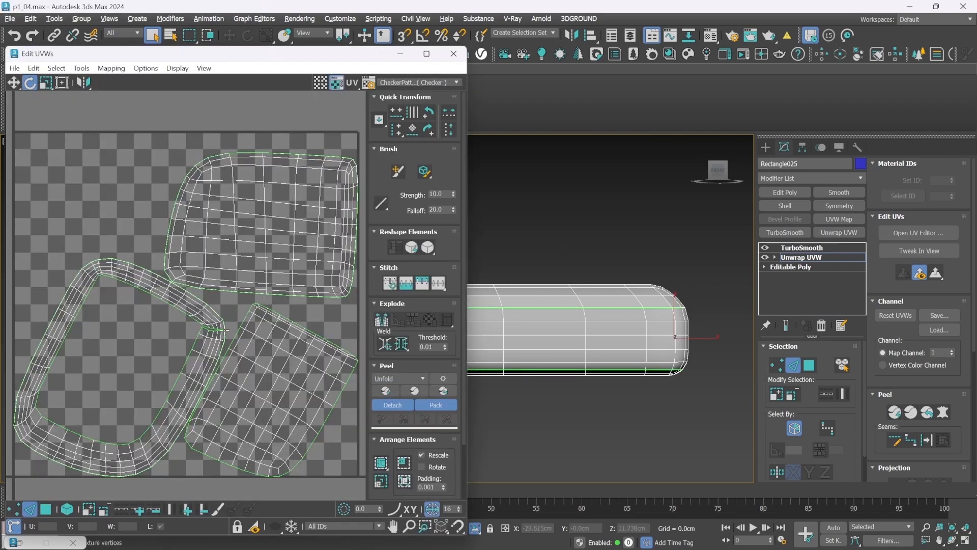
Break the short UV edge still joining the side band at its corner seam, and Quick Peel the UVs again
{"action": "scroll", "coordinate": [224, 333], "scroll_direction": "up", "scroll_amount": 10}
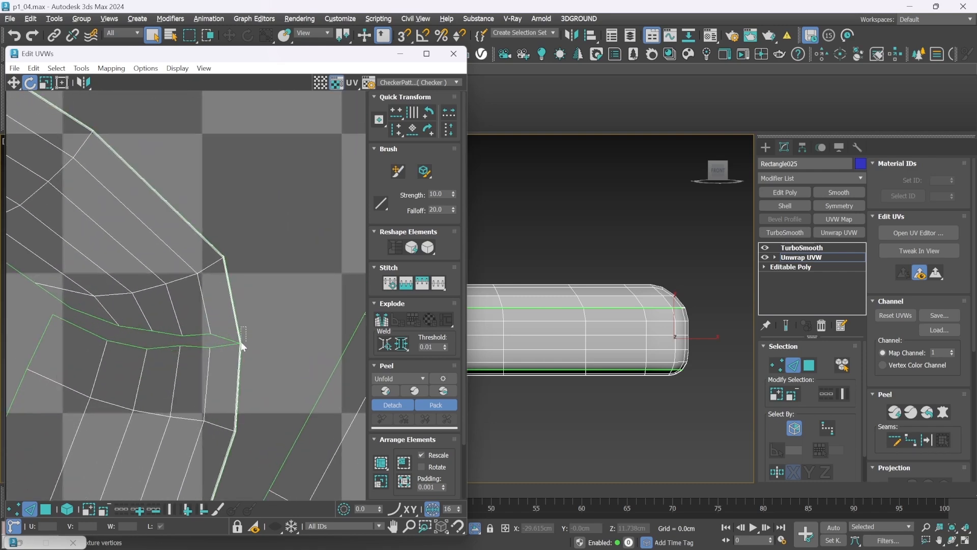
{"action": "left_click_drag", "start_coordinate": [246, 327], "coordinate": [232, 359]}
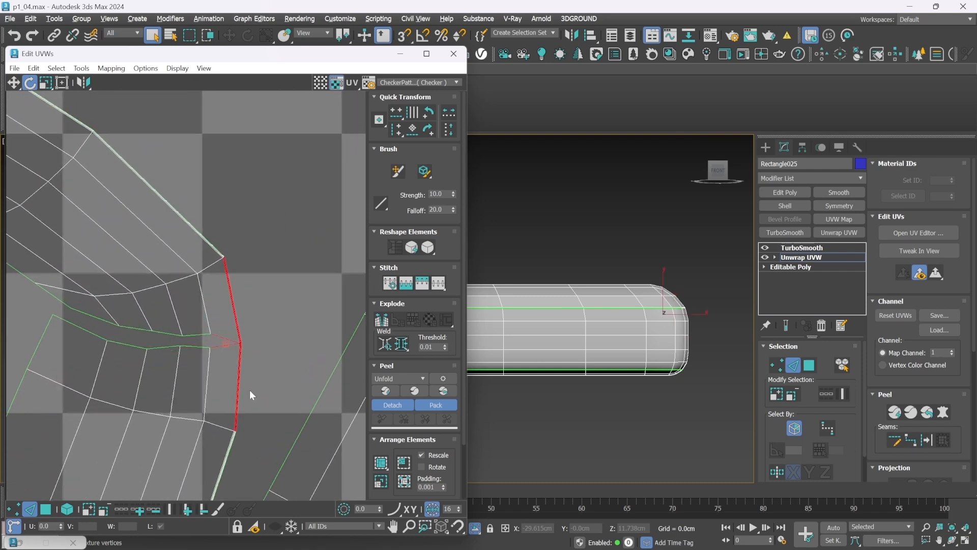
{"action": "left_click", "coordinate": [239, 374], "text": "alt"}
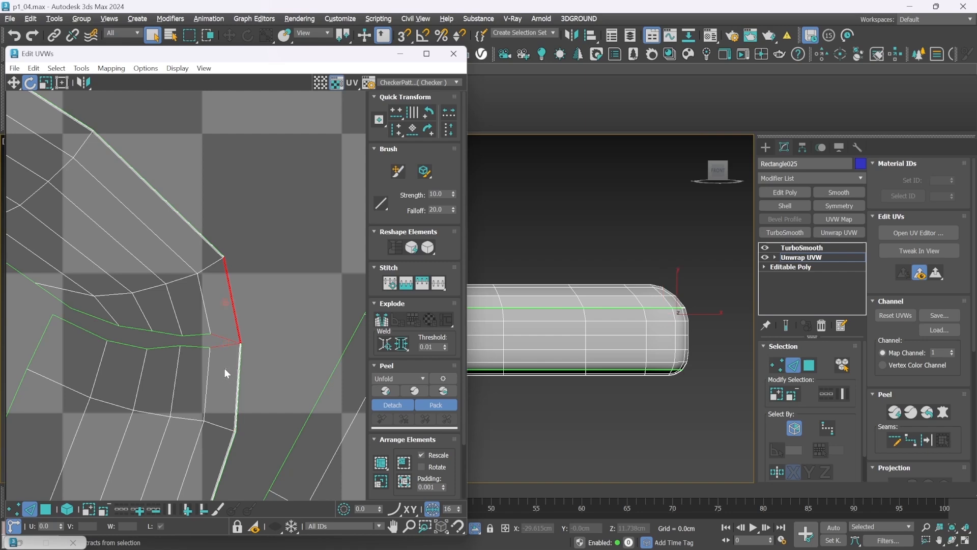
{"action": "left_click_drag", "start_coordinate": [245, 289], "coordinate": [223, 308], "text": "alt"}
{"action": "left_click", "coordinate": [384, 322]}
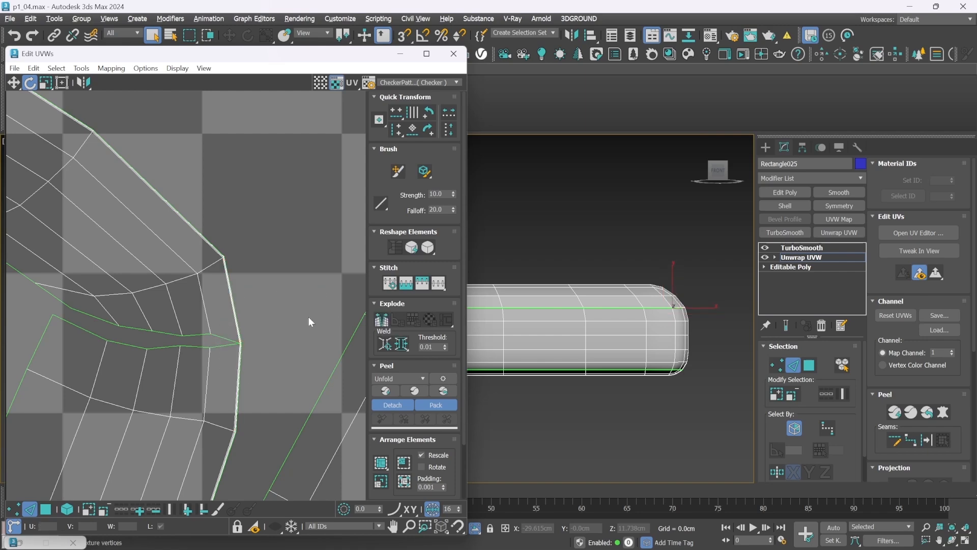
{"action": "key", "text": "z"}
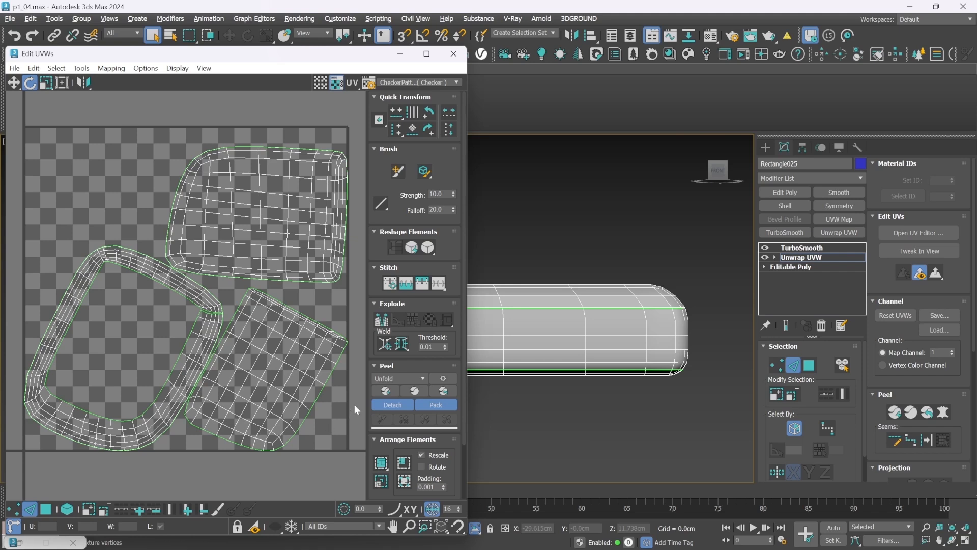
{"action": "left_click", "coordinate": [385, 391]}
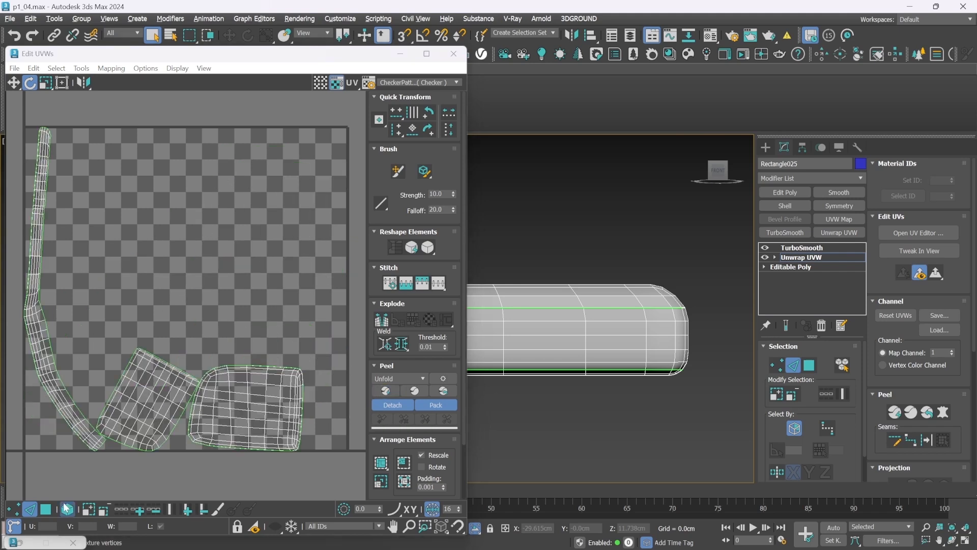
Rotate the long side strip's UV element by about -85.5° and move it across the upper part of the UV tile
{"action": "left_click", "coordinate": [45, 508]}
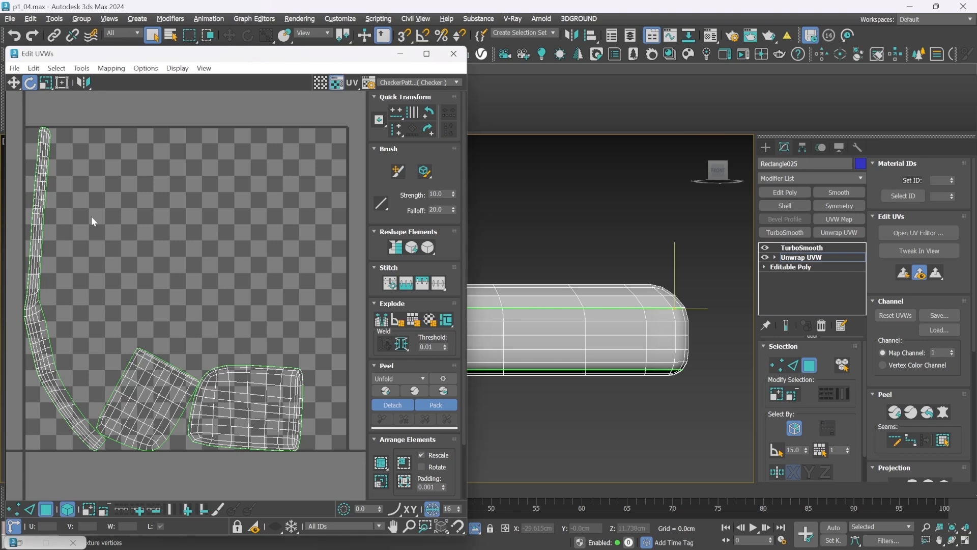
{"action": "left_click", "coordinate": [40, 213]}
{"action": "left_click_drag", "start_coordinate": [43, 181], "coordinate": [151, 263]}
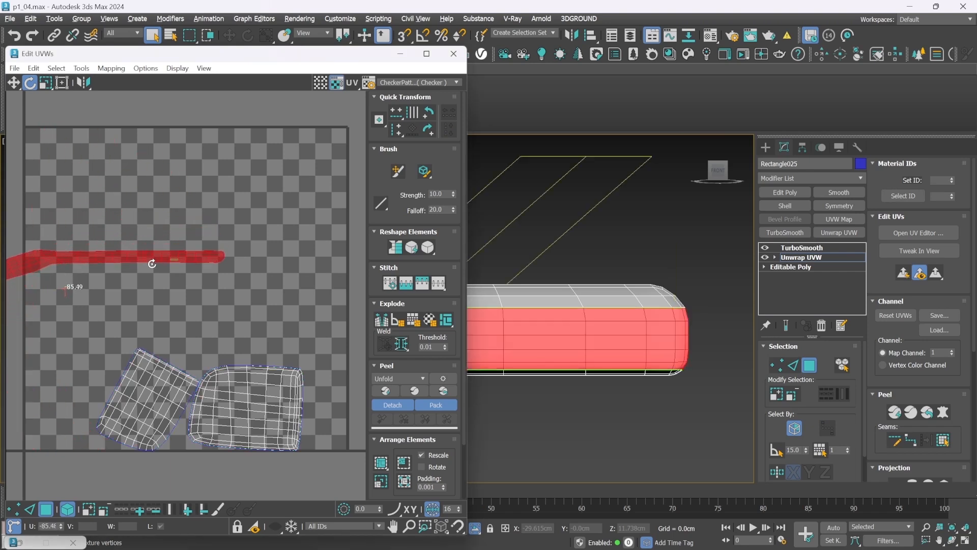
{"action": "key", "text": "w"}
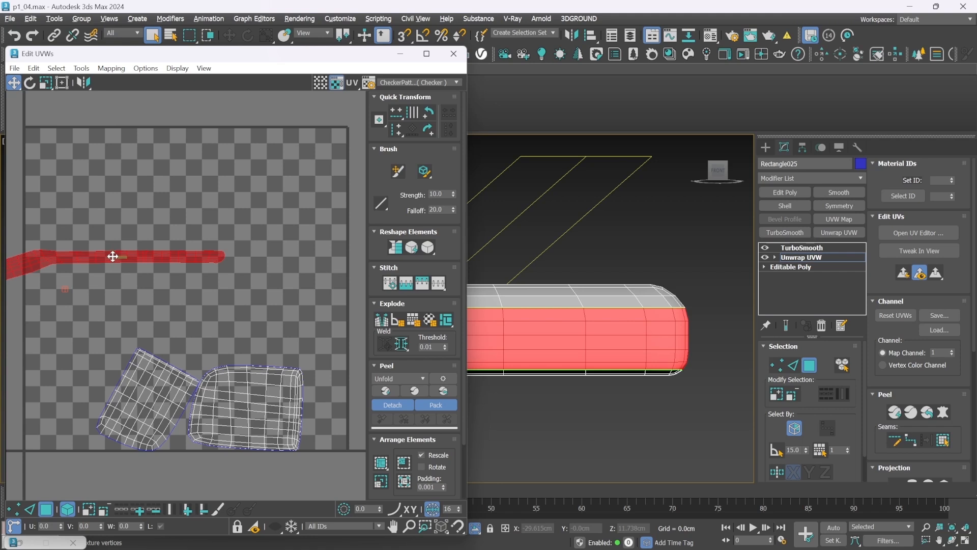
{"action": "left_click_drag", "start_coordinate": [179, 260], "coordinate": [299, 182]}
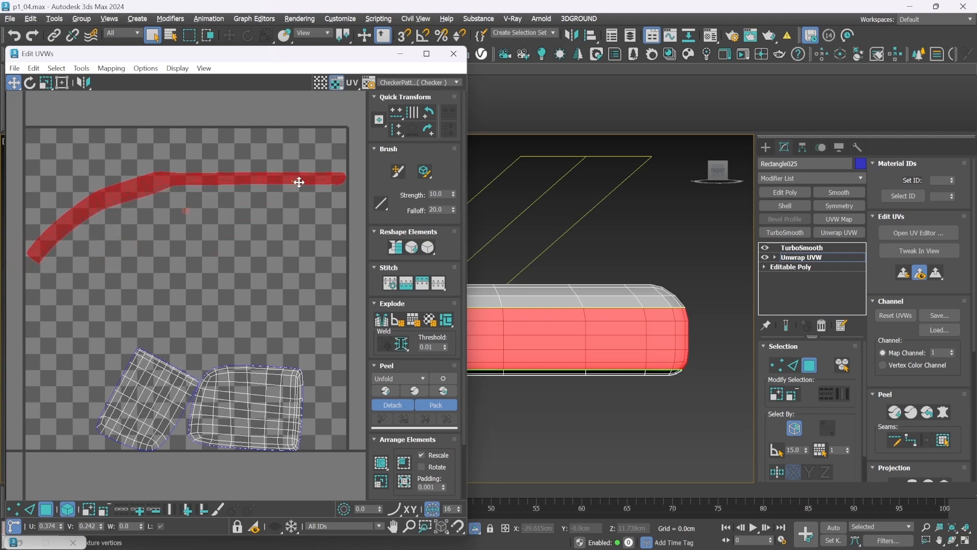
Rotate the cushion's bottom and top panel UV elements so both lie square and face the same way, then deselect them
{"action": "left_click", "coordinate": [136, 392]}
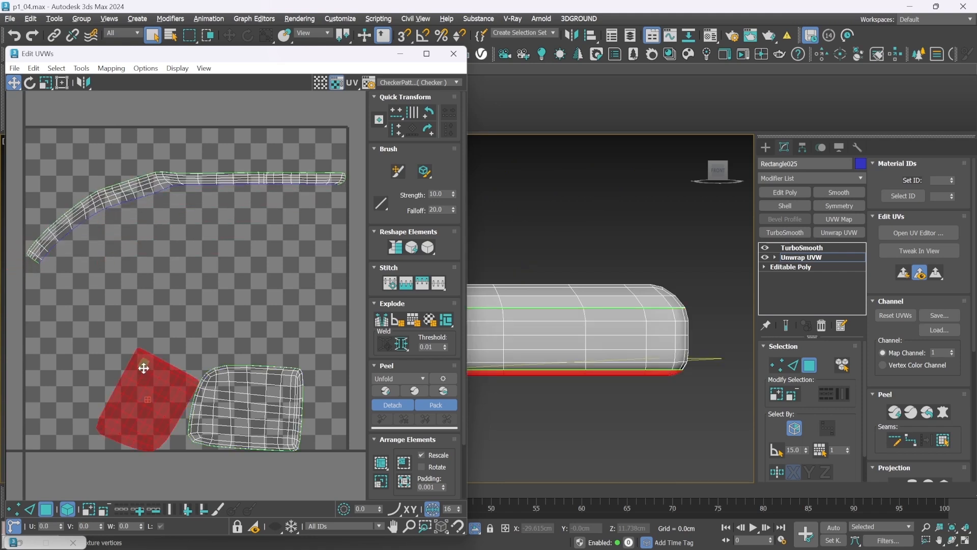
{"action": "key", "text": "r"}
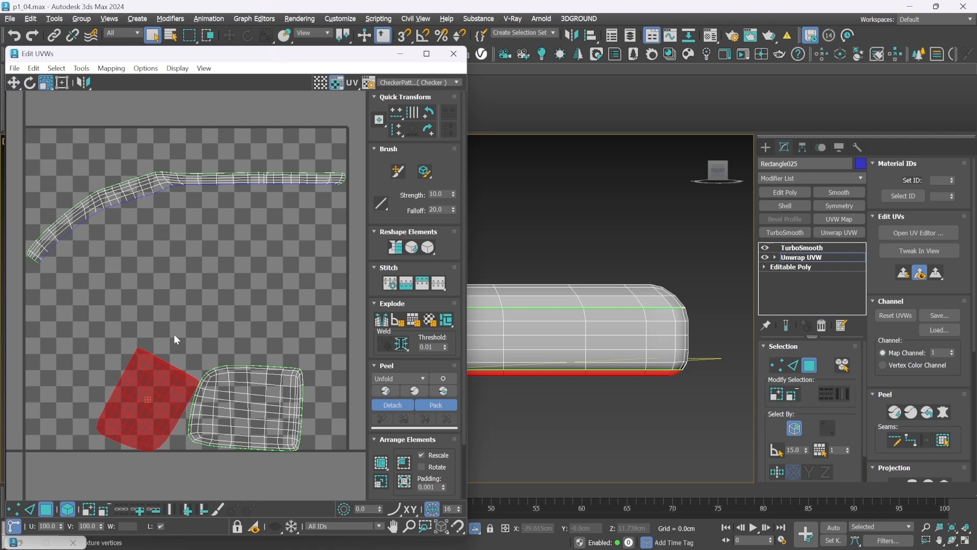
{"action": "key", "text": "e"}
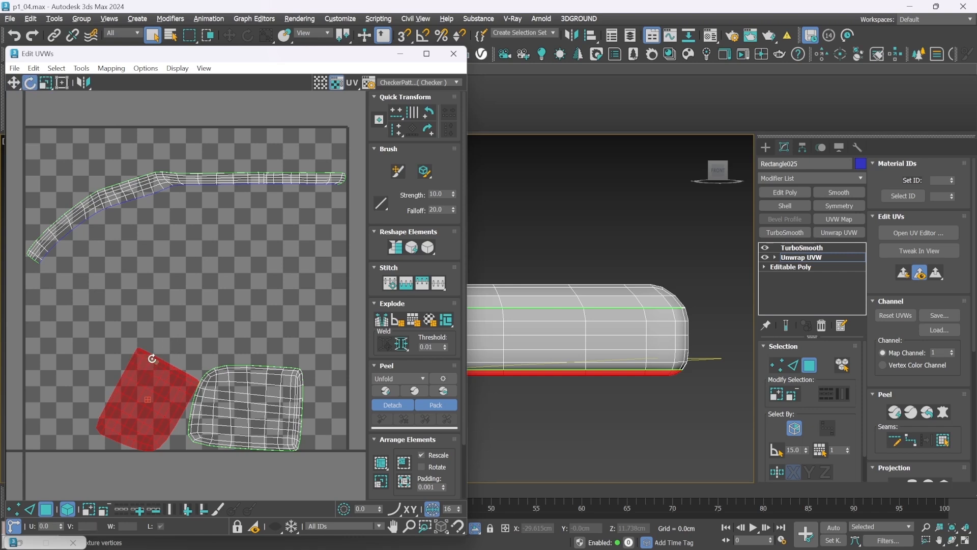
{"action": "left_click_drag", "start_coordinate": [143, 362], "coordinate": [280, 469]}
{"action": "left_click", "coordinate": [239, 379]}
{"action": "left_click", "coordinate": [285, 328]}
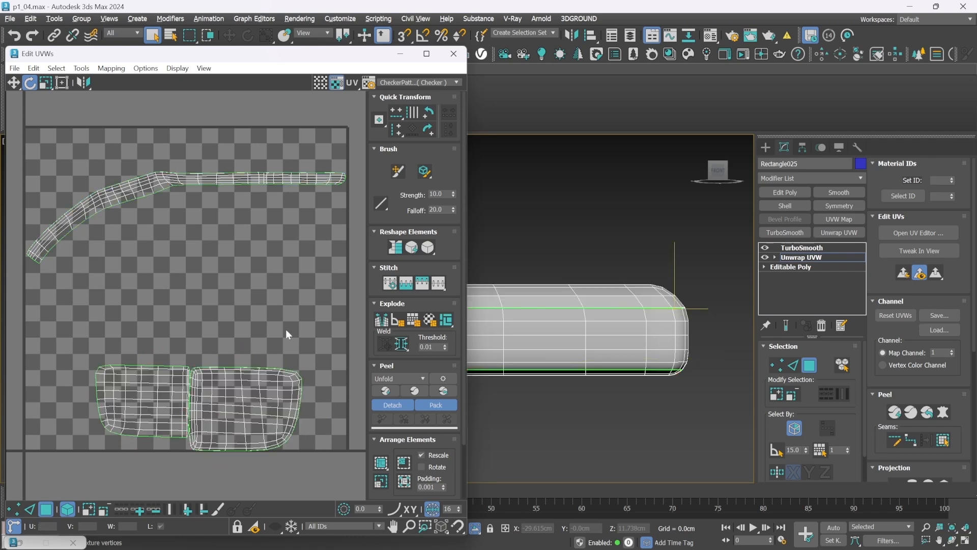
Pack the cushion's UV elements together, close the UV editor, and frame the cushion in perspective
{"action": "left_click", "coordinate": [406, 486]}
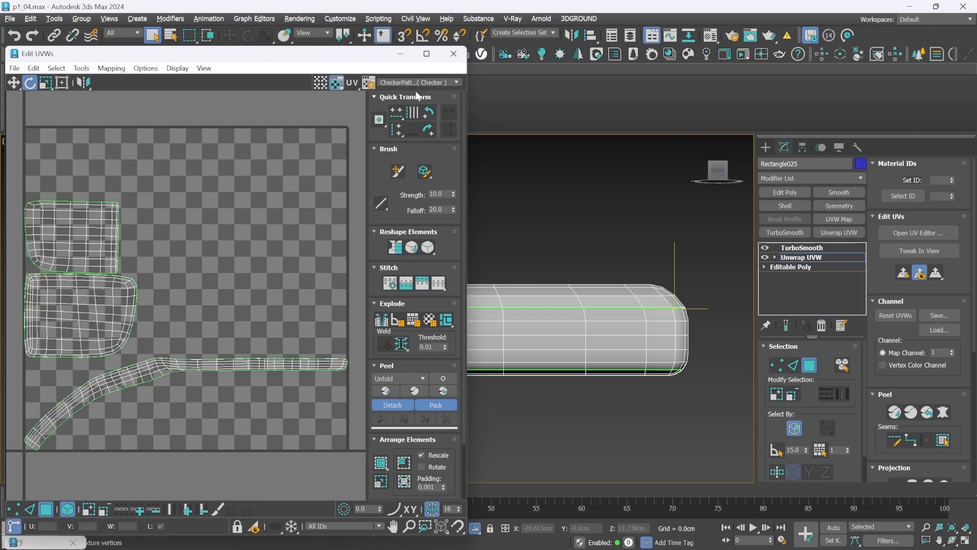
{"action": "left_click", "coordinate": [453, 53]}
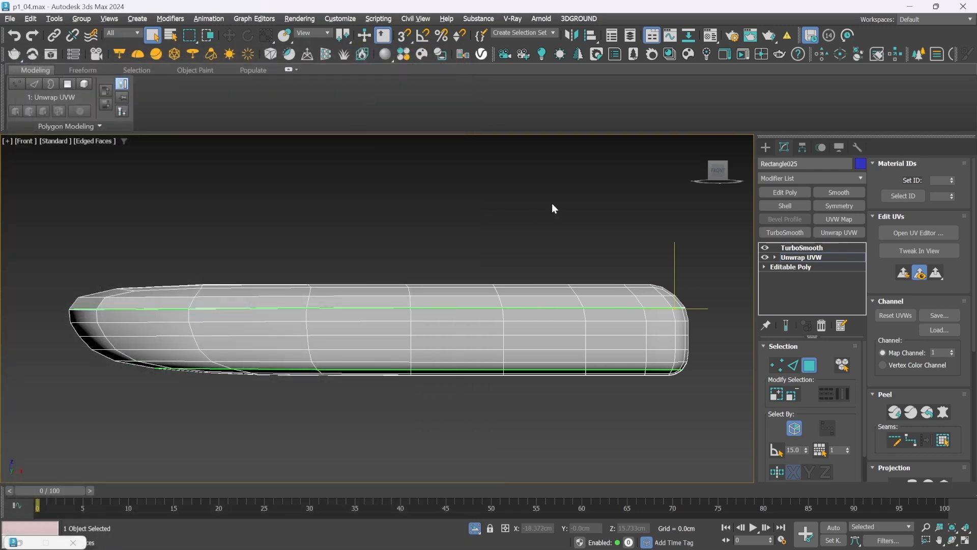
{"action": "key", "text": "p"}
{"action": "key", "text": "z"}
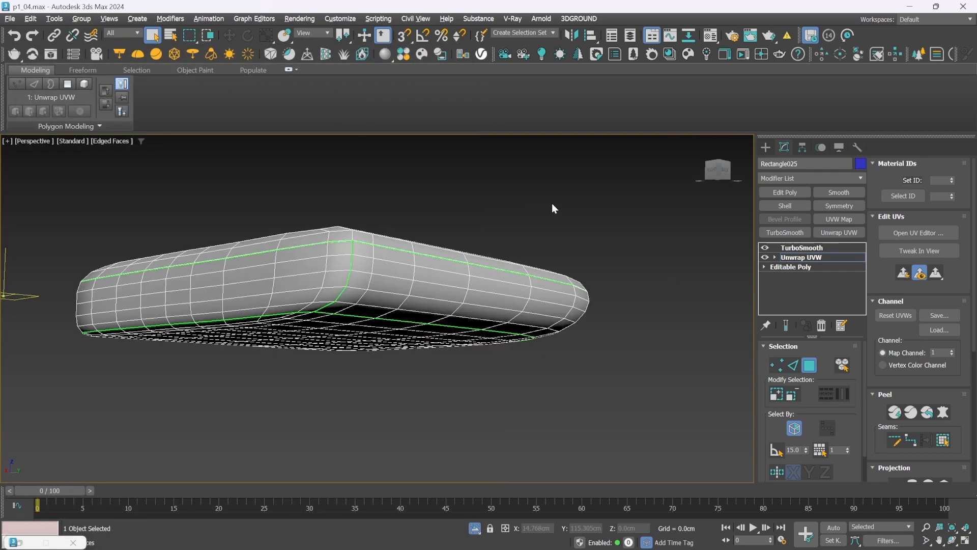
Leave the Unwrap UVW editing and assign the existing checker material to the cushion, minimizing the Material Editor
{"action": "left_click", "coordinate": [766, 147]}
{"action": "left_click", "coordinate": [711, 36]}
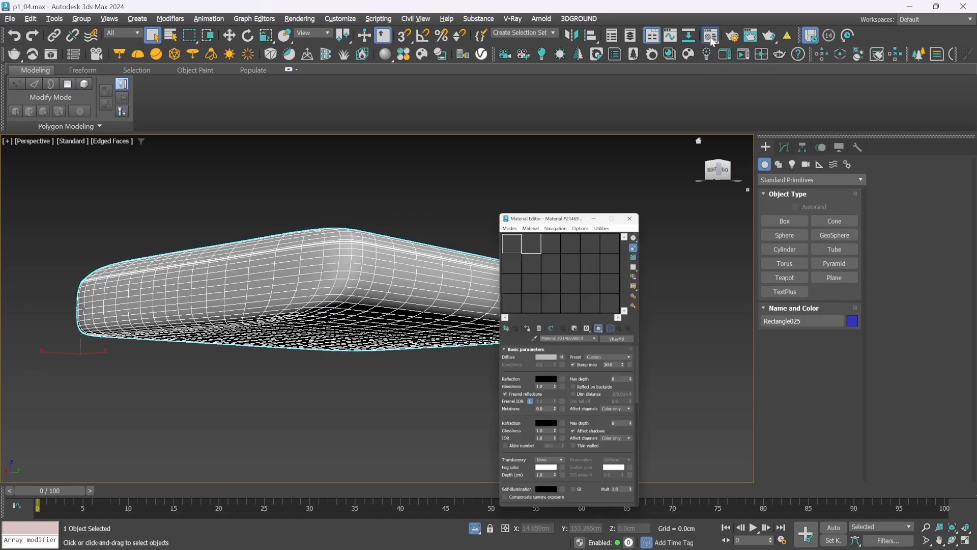
{"action": "left_click", "coordinate": [774, 234]}
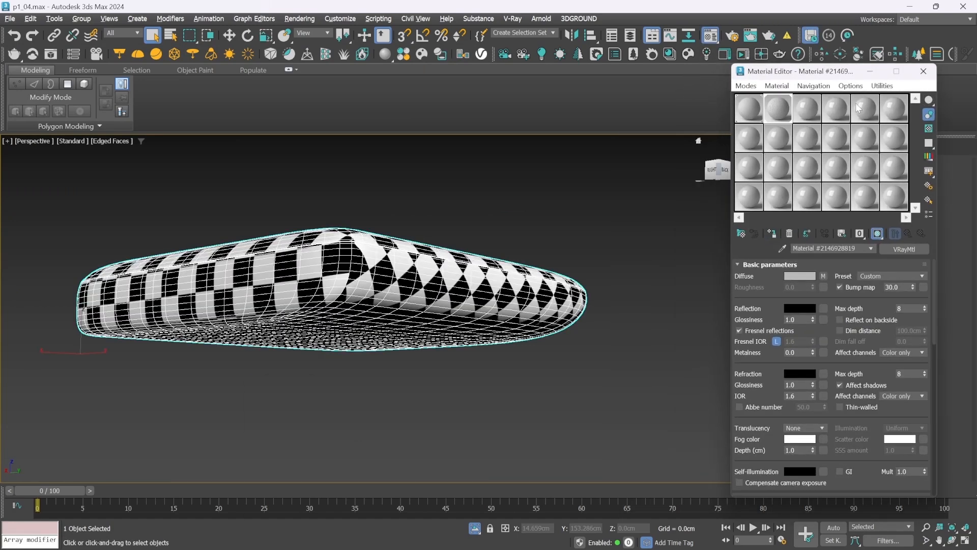
{"action": "left_click", "coordinate": [869, 71]}
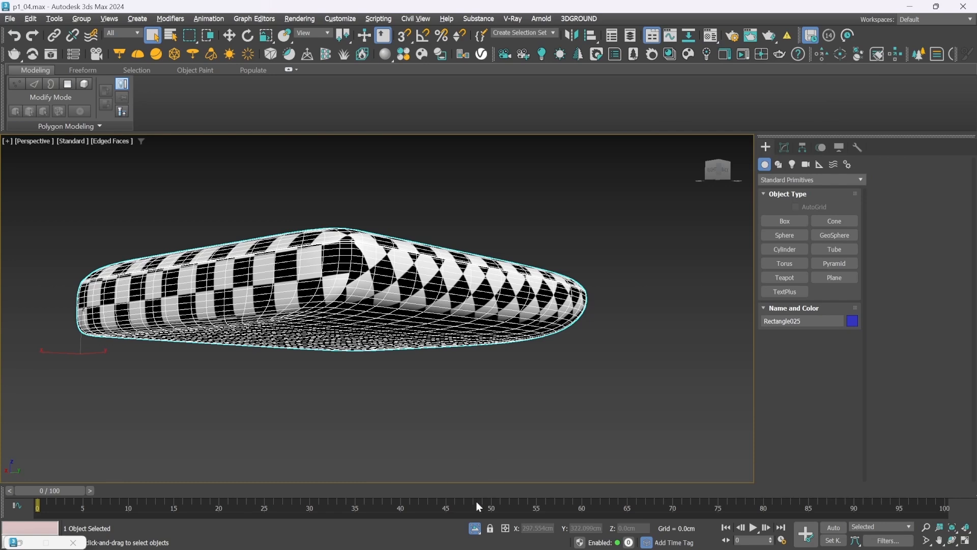
Leave isolation mode, clear the selection and frame the whole sofa in perspective
{"action": "left_click", "coordinate": [475, 528]}
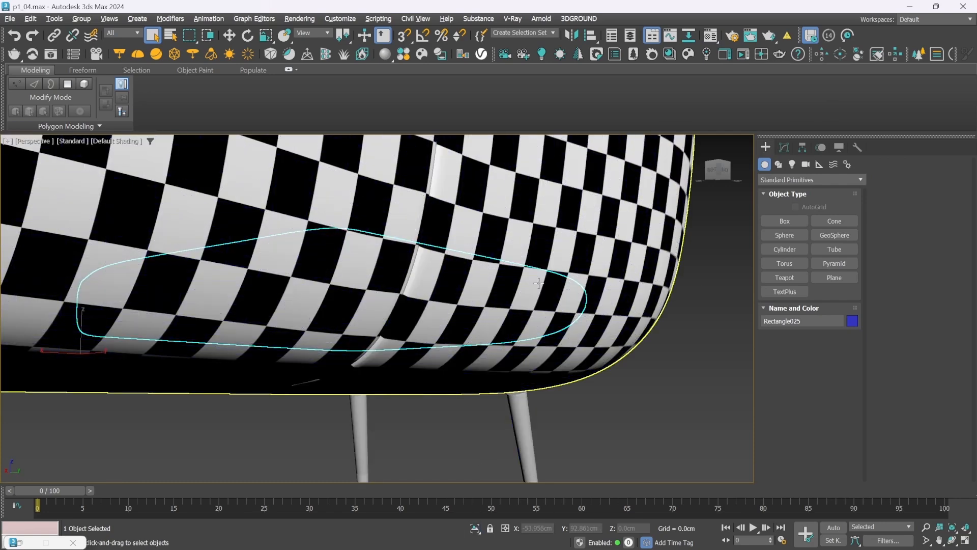
{"action": "left_click", "coordinate": [744, 294]}
{"action": "key", "text": "z"}
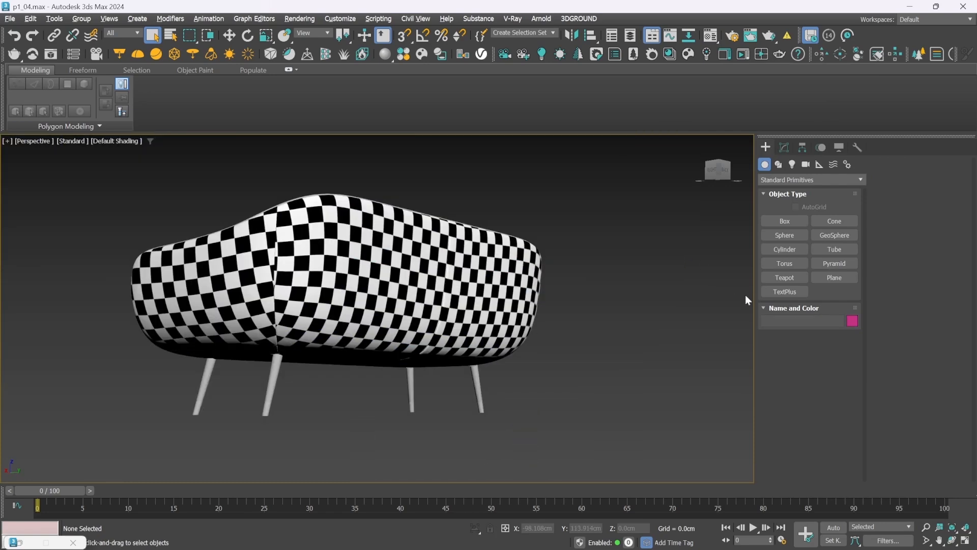
Assign the checker material to the second seat cushion, check both cushions in perspective and minimize the Material Editor
{"action": "middle_click_drag", "start_coordinate": [234, 262], "coordinate": [413, 320], "text": "alt"}
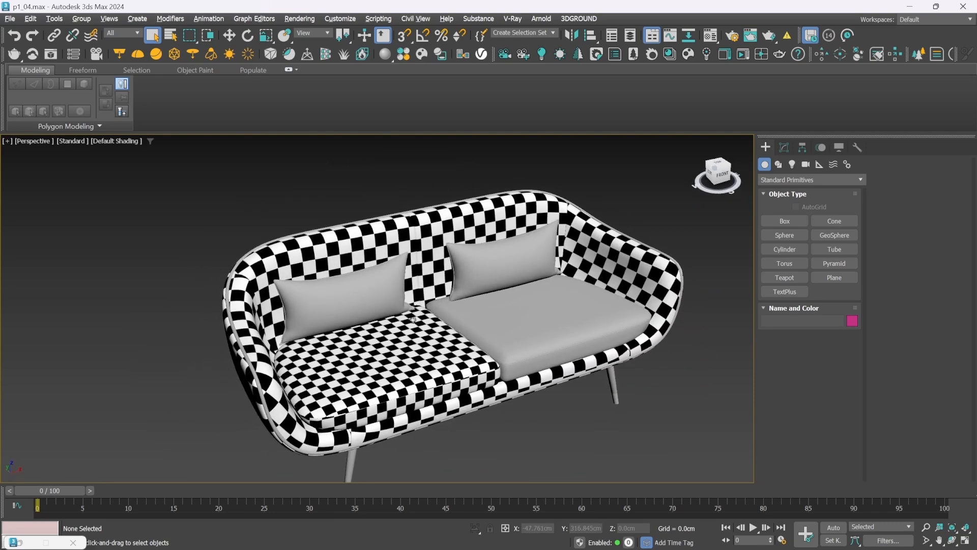
{"action": "left_click", "coordinate": [710, 37]}
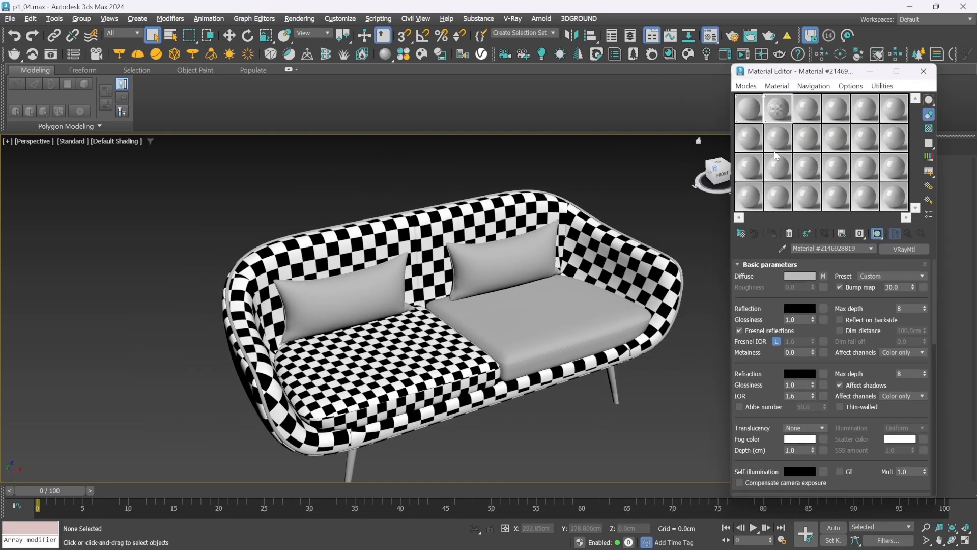
{"action": "left_click_drag", "start_coordinate": [793, 114], "coordinate": [585, 284]}
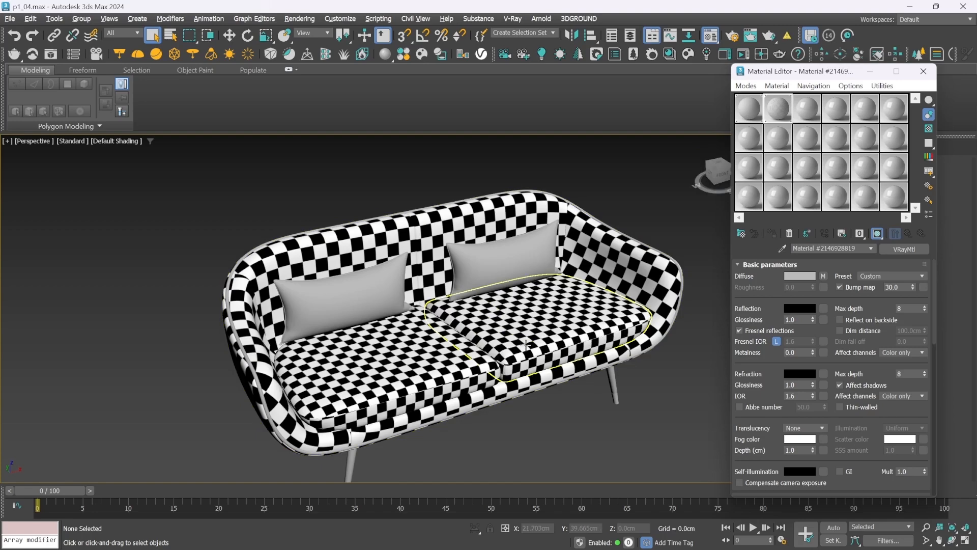
{"action": "key", "text": "z"}
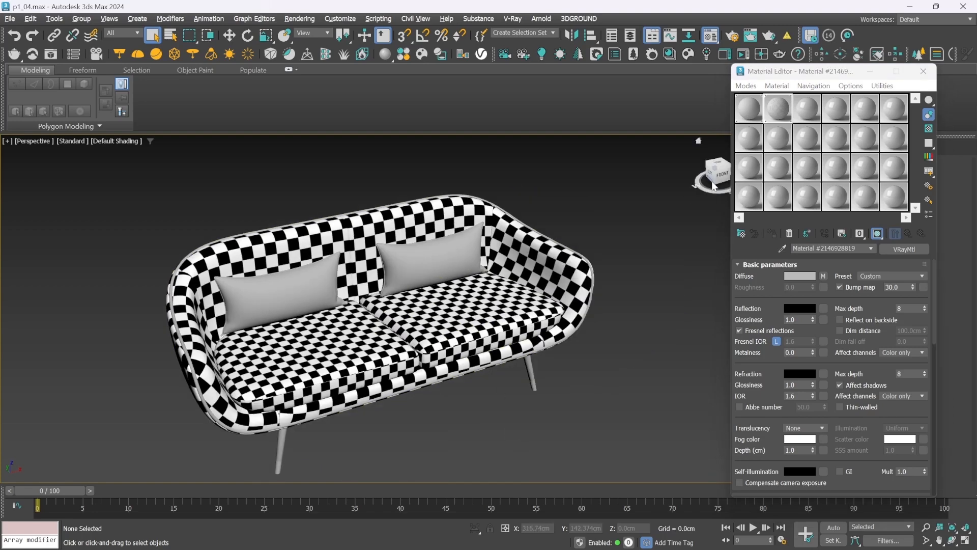
{"action": "mouse_move", "coordinate": [718, 177]}
{"action": "left_mouse_down"}
{"action": "mouse_move", "coordinate": [710, 175]}
{"action": "mouse_move", "coordinate": [741, 186]}
{"action": "mouse_move", "coordinate": [718, 177]}
{"action": "left_mouse_up"}
{"action": "middle_click_drag", "start_coordinate": [346, 313], "coordinate": [369, 340], "text": "alt"}
{"action": "mouse_move", "coordinate": [742, 164]}
{"action": "left_mouse_down"}
{"action": "mouse_move", "coordinate": [742, 152]}
{"action": "mouse_move", "coordinate": [745, 170]}
{"action": "mouse_move", "coordinate": [744, 160]}
{"action": "left_mouse_up"}
{"action": "left_click", "coordinate": [870, 71]}
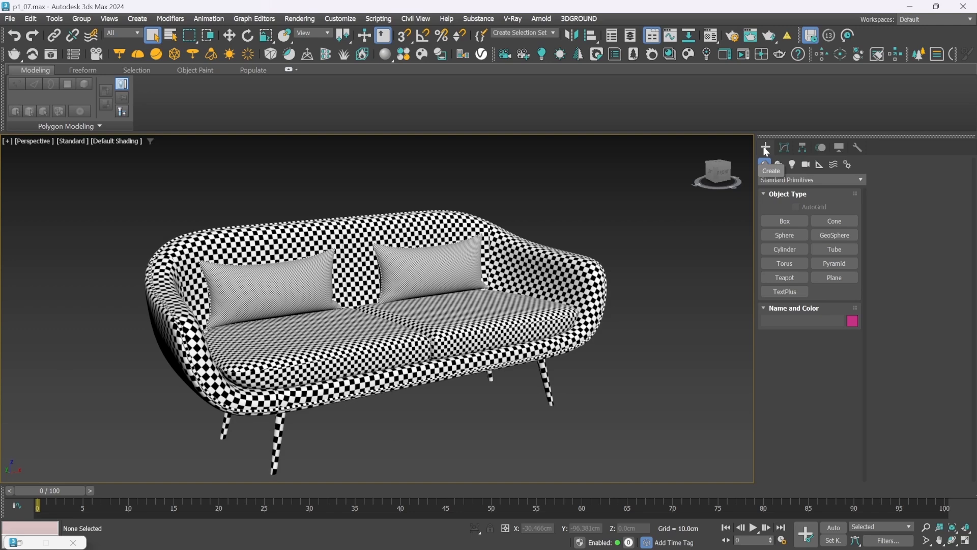
Select all the upholstered sofa parts without the legs in the front view and apply one shared Unwrap UVW modifier
{"action": "key", "text": "f"}
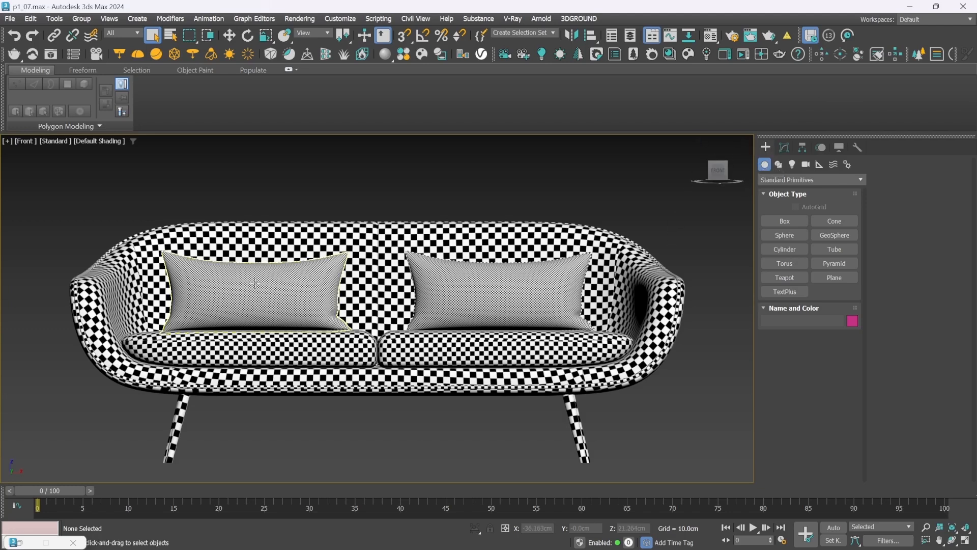
{"action": "left_click_drag", "start_coordinate": [53, 219], "coordinate": [710, 346]}
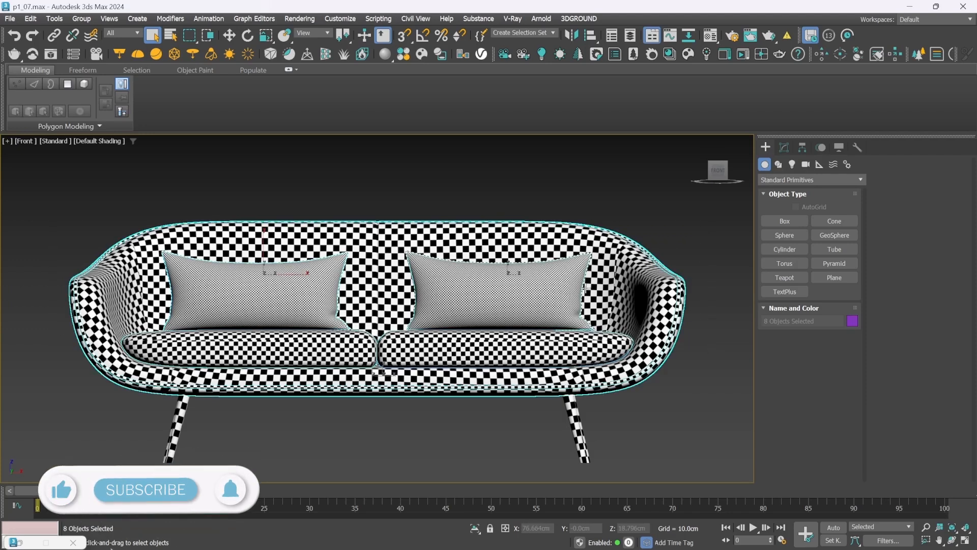
{"action": "left_click", "coordinate": [786, 144]}
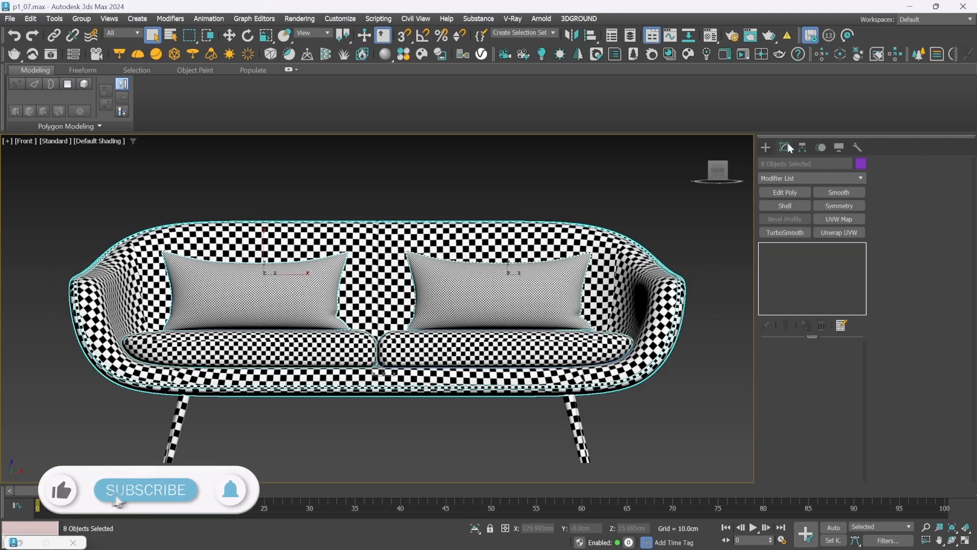
{"action": "left_click", "coordinate": [841, 232]}
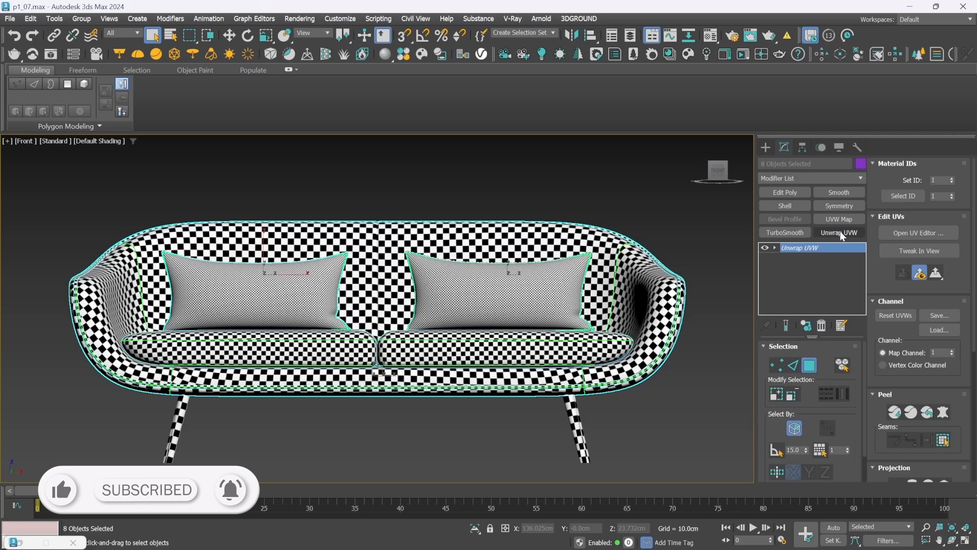
{"action": "left_click", "coordinate": [765, 147]}
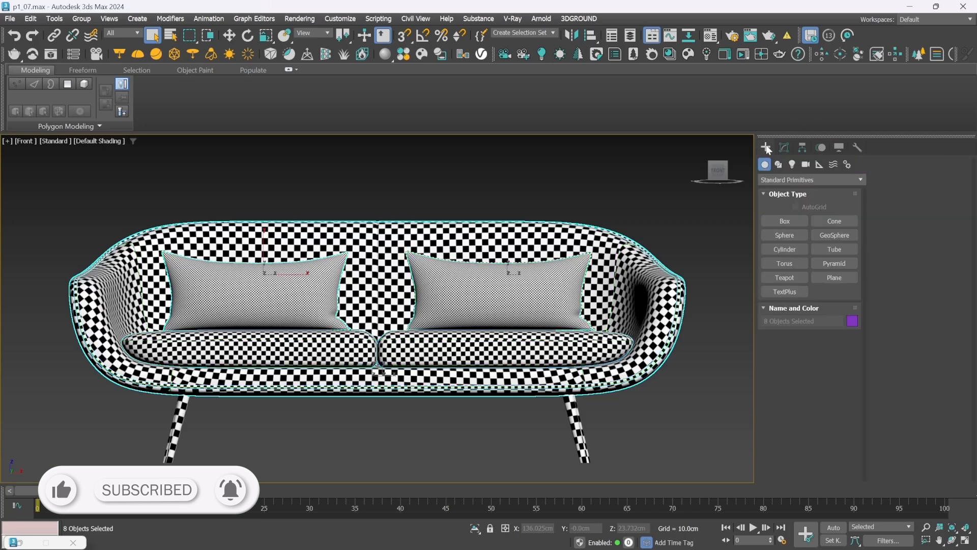
Reorder the sofa shell's modifiers so the newly added Unwrap UVW sits below TurboSmooth
{"action": "left_click", "coordinate": [373, 230]}
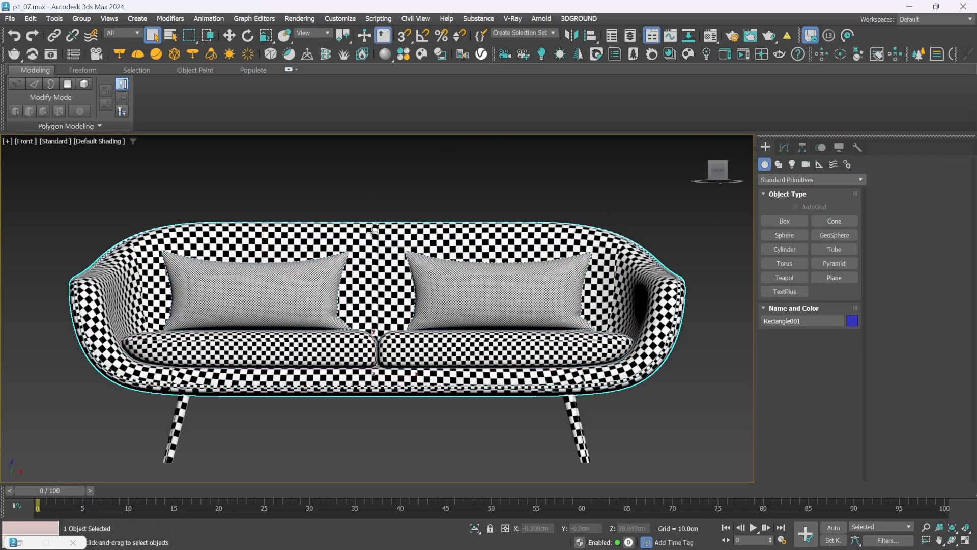
{"action": "left_click", "coordinate": [785, 146]}
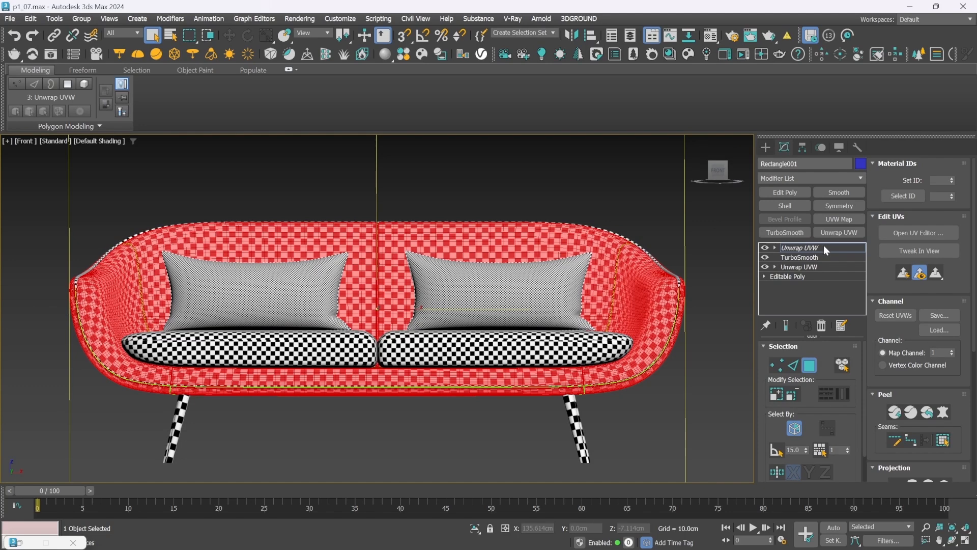
{"action": "left_click", "coordinate": [824, 266]}
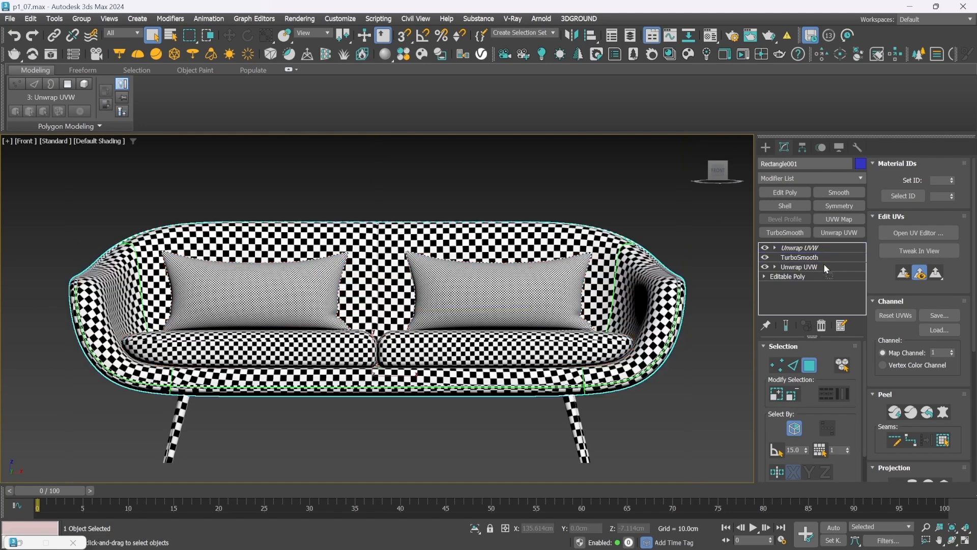
Move the shared Unwrap UVW modifier below TurboSmooth on both back pillows
{"action": "left_click", "coordinate": [252, 292]}
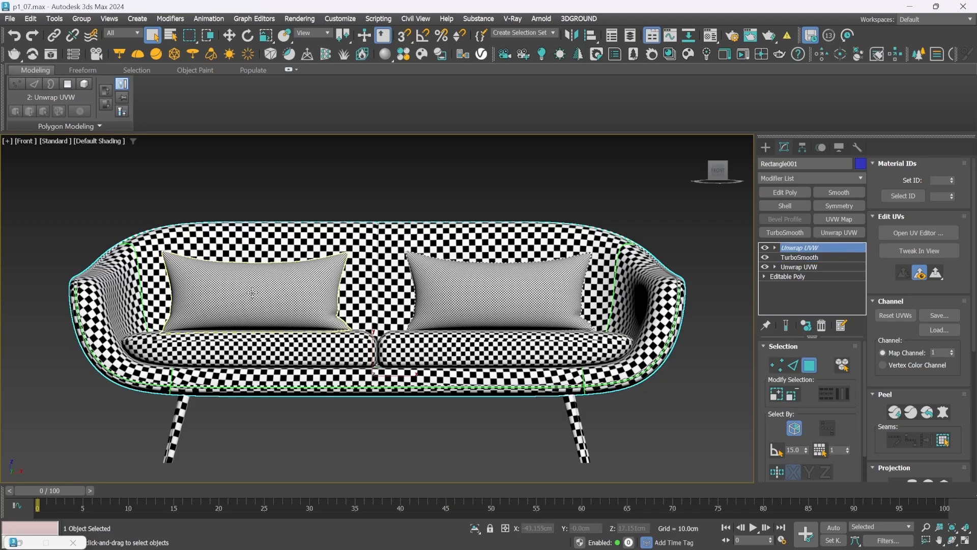
{"action": "mouse_move", "coordinate": [798, 249]}
{"action": "left_mouse_down"}
{"action": "mouse_move", "coordinate": [803, 266]}
{"action": "mouse_move", "coordinate": [797, 254]}
{"action": "left_mouse_up"}
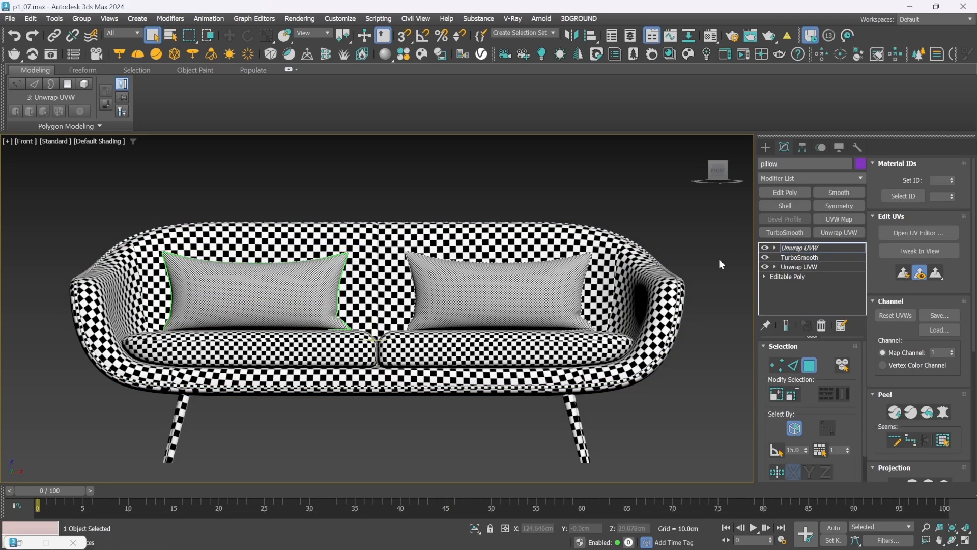
{"action": "left_click_drag", "start_coordinate": [832, 246], "coordinate": [814, 268]}
{"action": "left_click", "coordinate": [537, 290]}
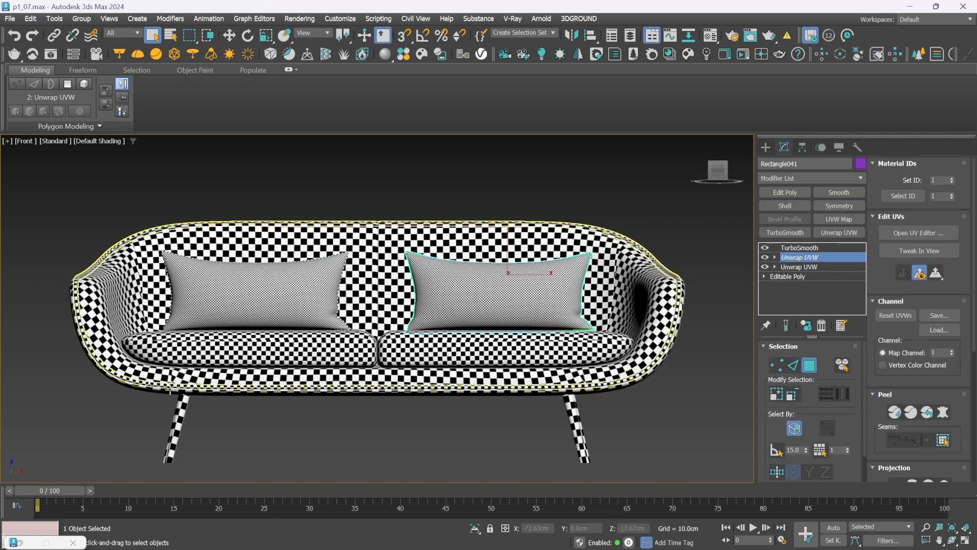
Move the shared Unwrap UVW modifier below TurboSmooth on both seat cushions
{"action": "left_click", "coordinate": [328, 350]}
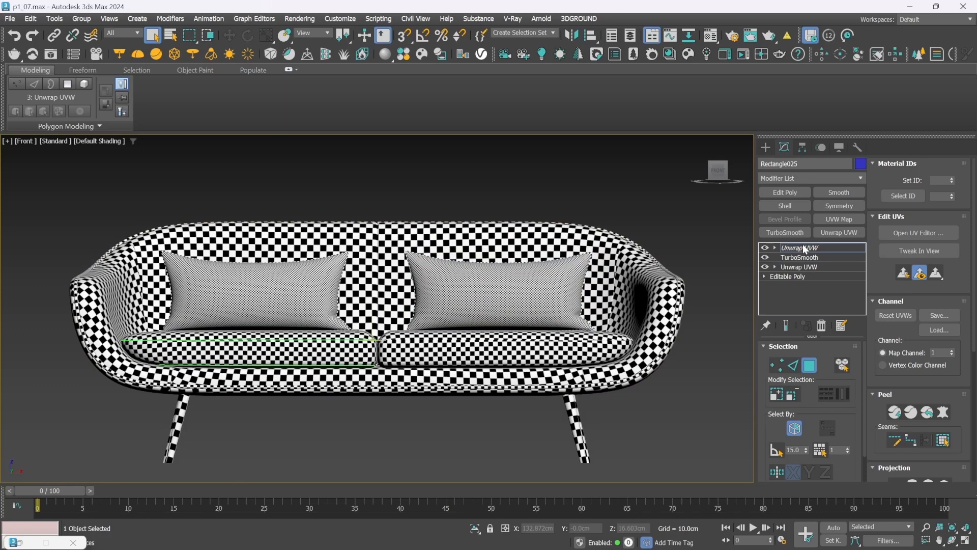
{"action": "left_click_drag", "start_coordinate": [803, 249], "coordinate": [804, 267]}
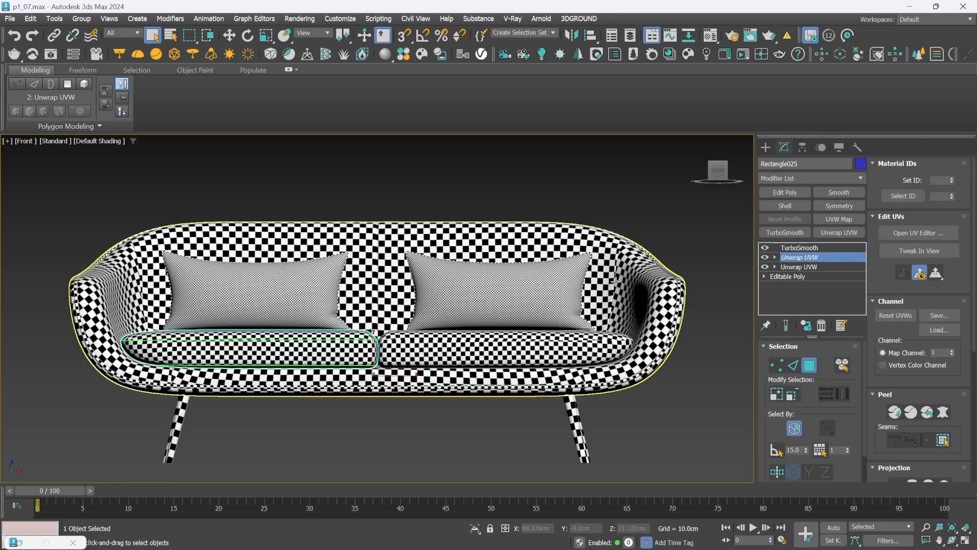
{"action": "left_click", "coordinate": [531, 340]}
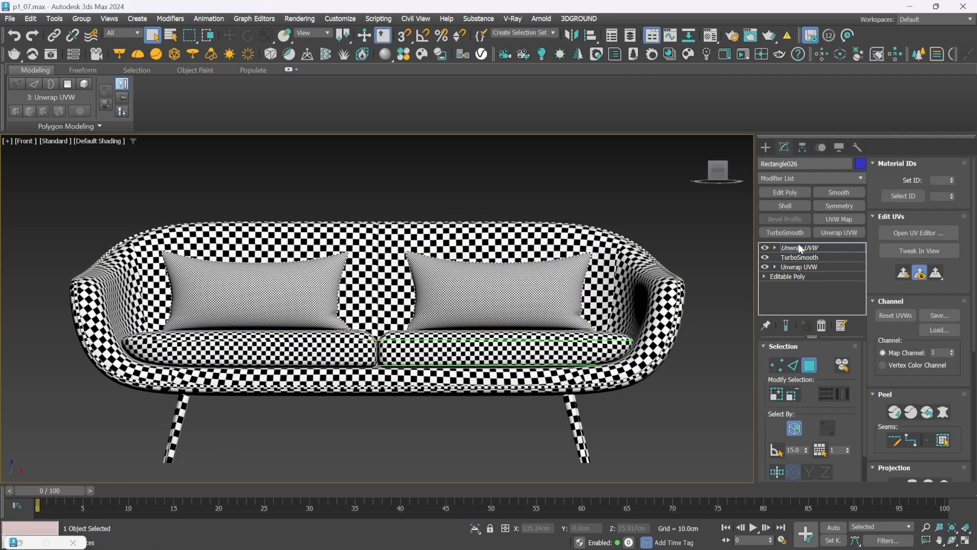
{"action": "left_click_drag", "start_coordinate": [800, 248], "coordinate": [799, 263]}
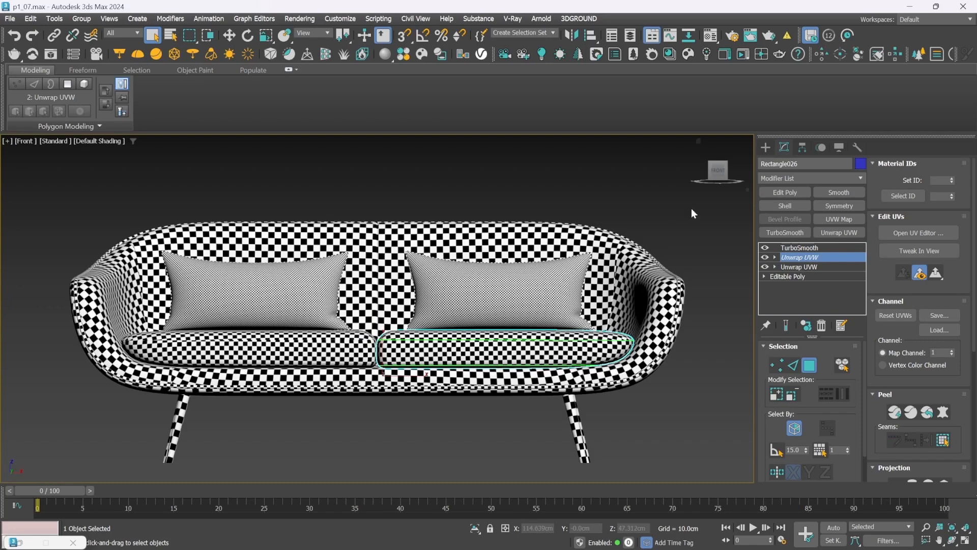
Open the upholstered parts' shared UVs in the UV editor, select every element and pack them with Rescale on
{"action": "left_click_drag", "start_coordinate": [691, 208], "coordinate": [54, 346]}
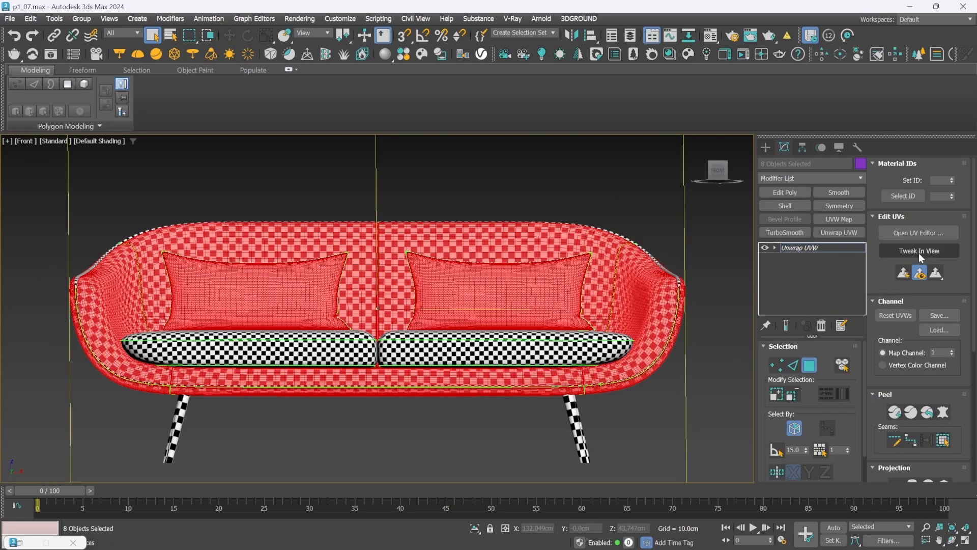
{"action": "left_click", "coordinate": [918, 232]}
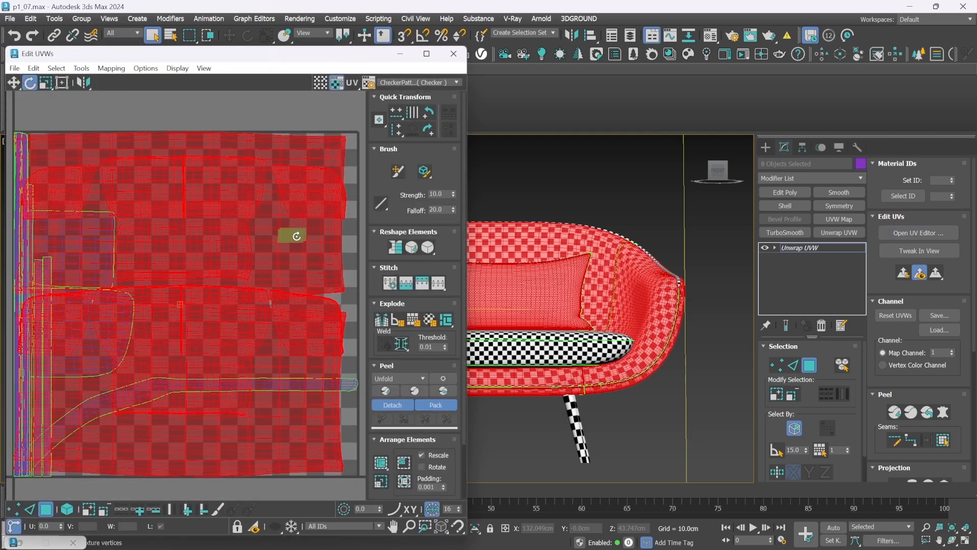
{"action": "left_click", "coordinate": [230, 125]}
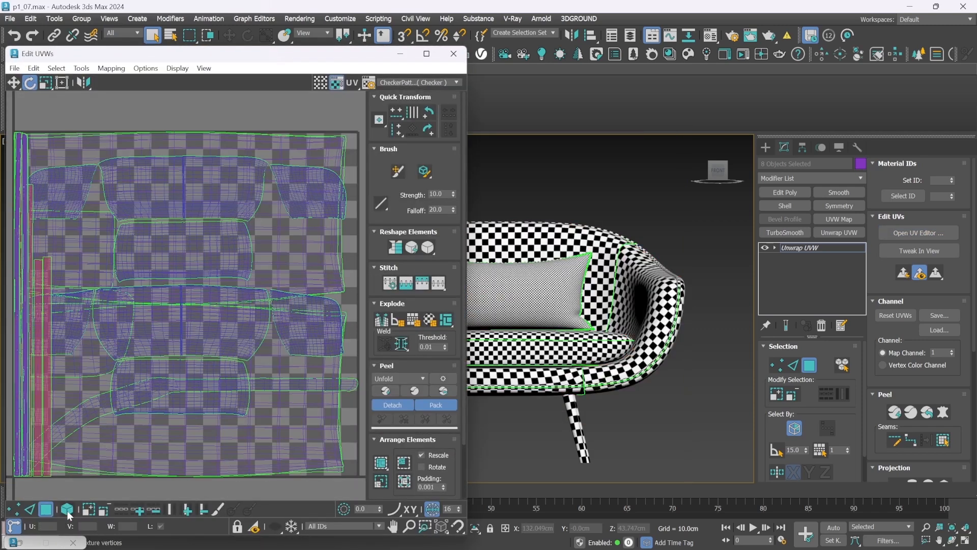
{"action": "key", "text": "ctrl+a"}
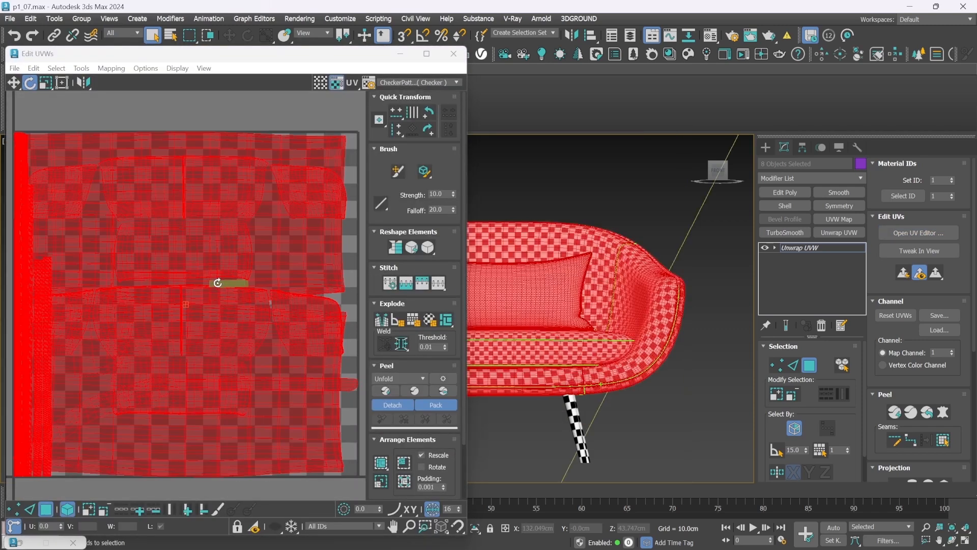
{"action": "left_click", "coordinate": [404, 482]}
{"action": "left_click", "coordinate": [317, 225]}
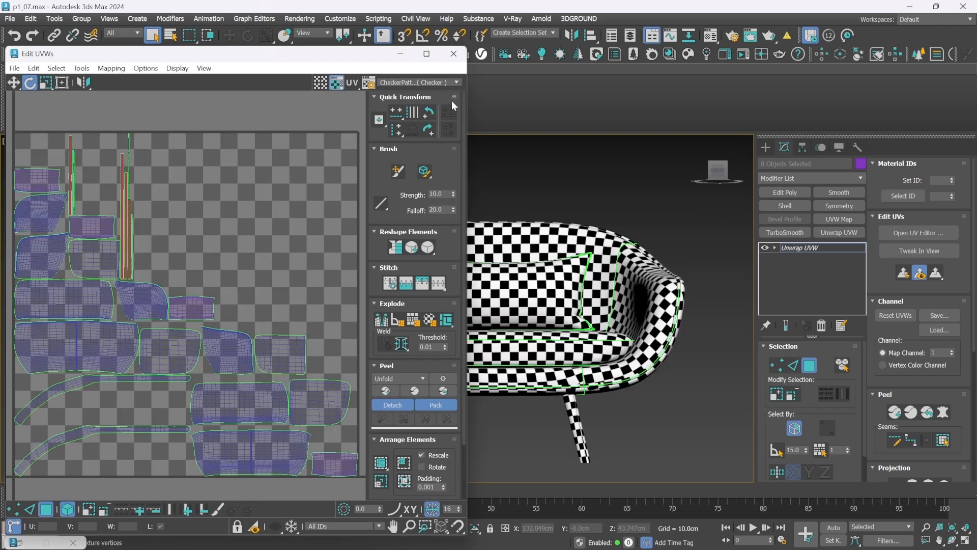
Close the UV editor, clear the selection and check the checker pattern across the whole sofa in perspective
{"action": "left_click", "coordinate": [453, 53]}
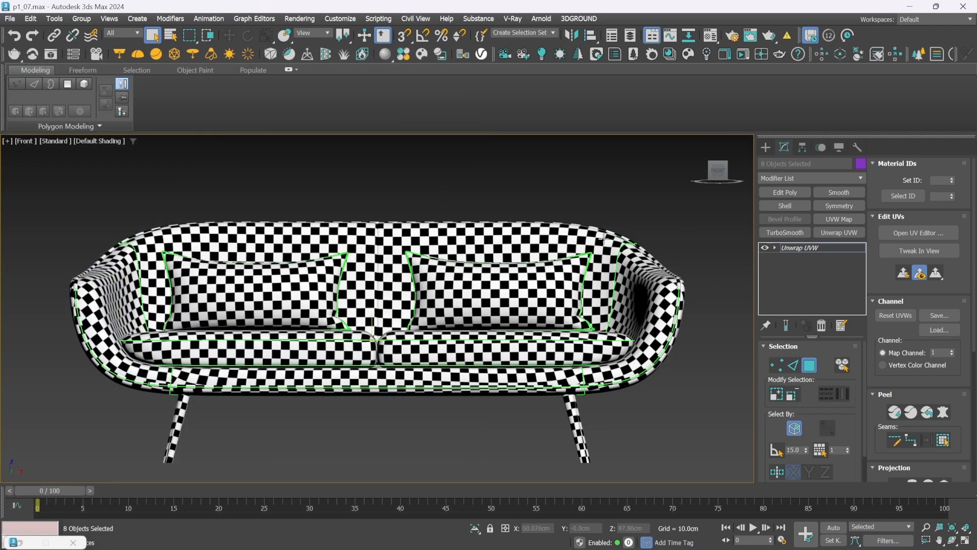
{"action": "left_click", "coordinate": [765, 147]}
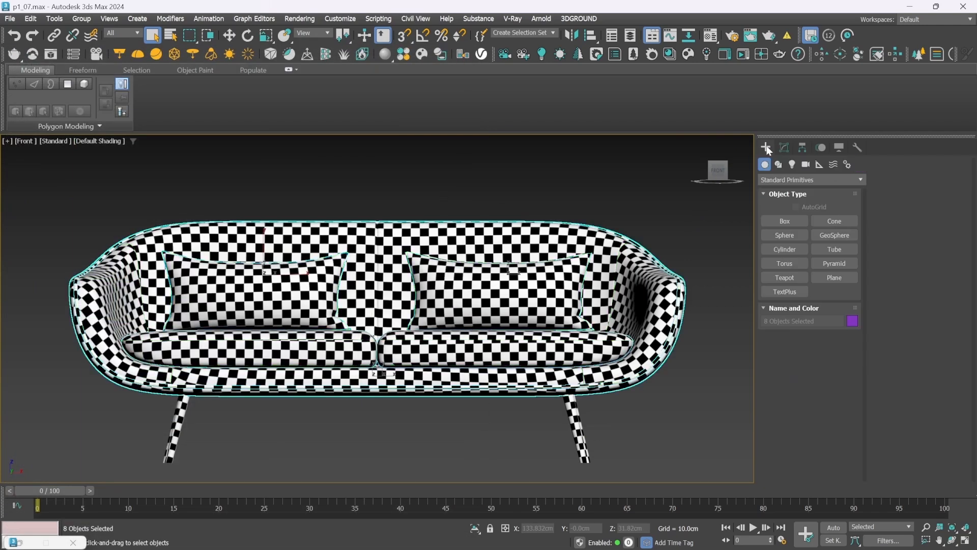
{"action": "left_click", "coordinate": [597, 166]}
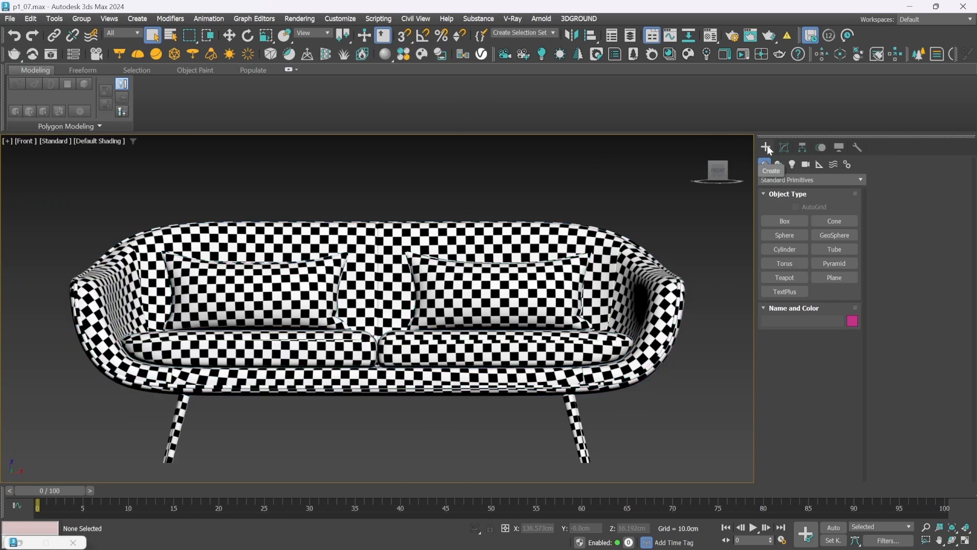
{"action": "key", "text": "p"}
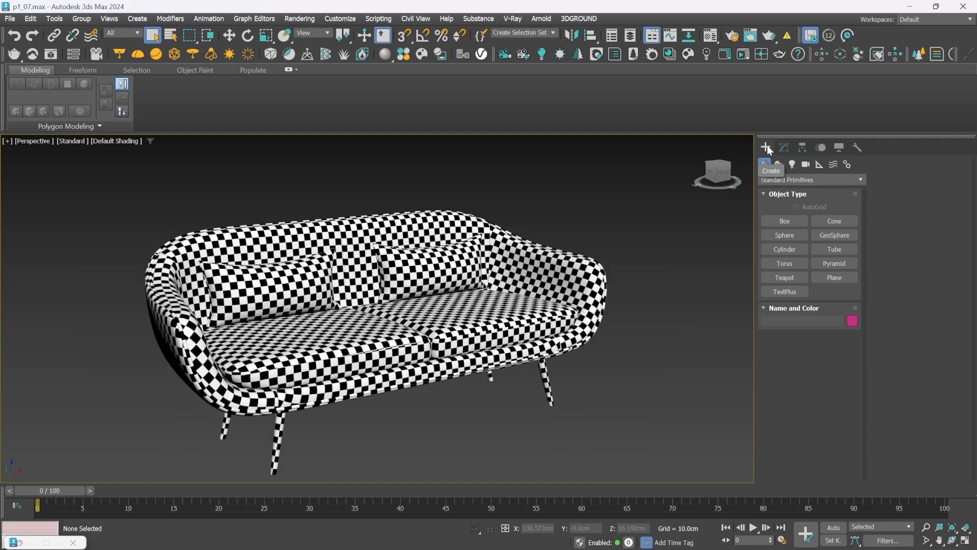
{"action": "mouse_move", "coordinate": [721, 177]}
{"action": "left_mouse_down"}
{"action": "mouse_move", "coordinate": [683, 169]}
{"action": "mouse_move", "coordinate": [722, 177]}
{"action": "left_mouse_up"}
{"action": "scroll", "coordinate": [723, 177], "scroll_direction": "up", "scroll_amount": 1}
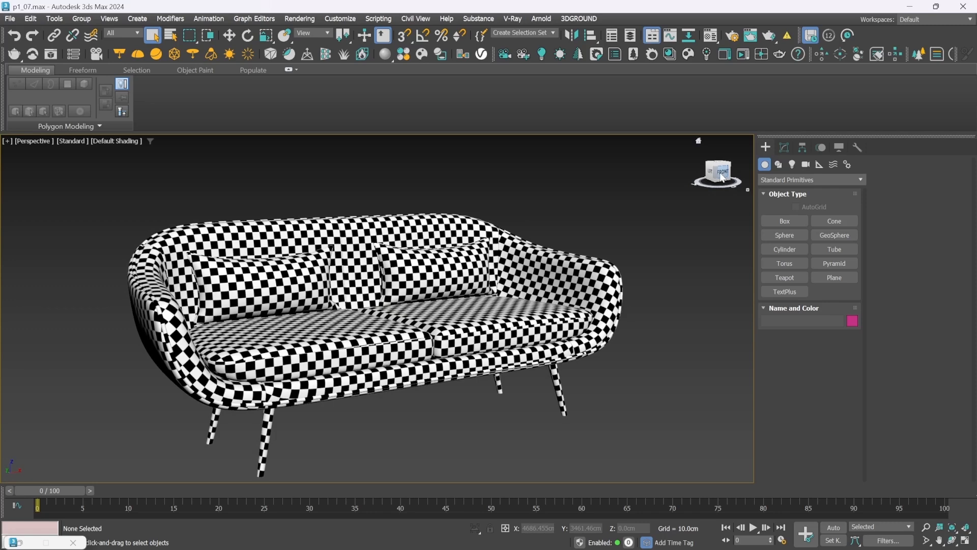
{"action": "scroll", "coordinate": [722, 177], "scroll_direction": "down", "scroll_amount": 3}
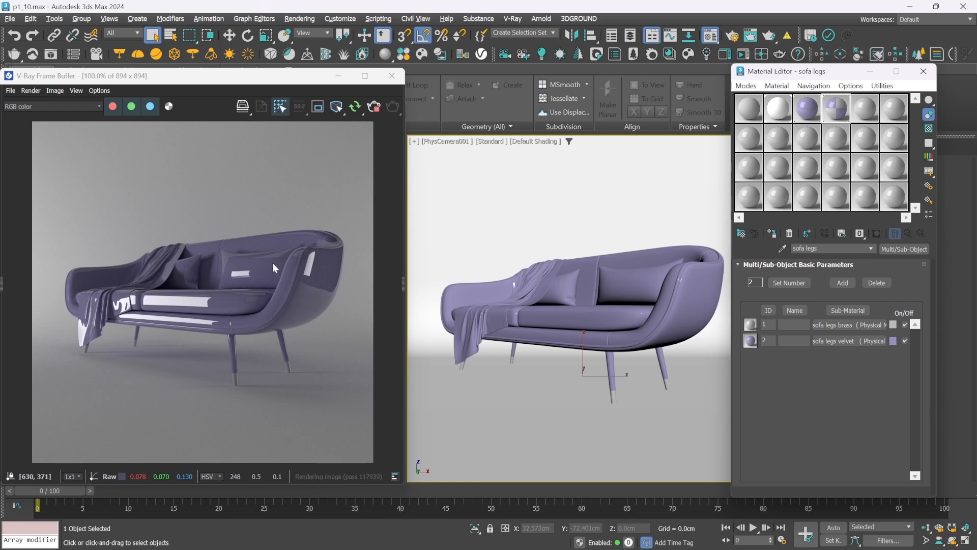
Review the velvet and sofa legs materials, and isolate the front sofa leg in the camera view
{"action": "left_click", "coordinate": [812, 108]}
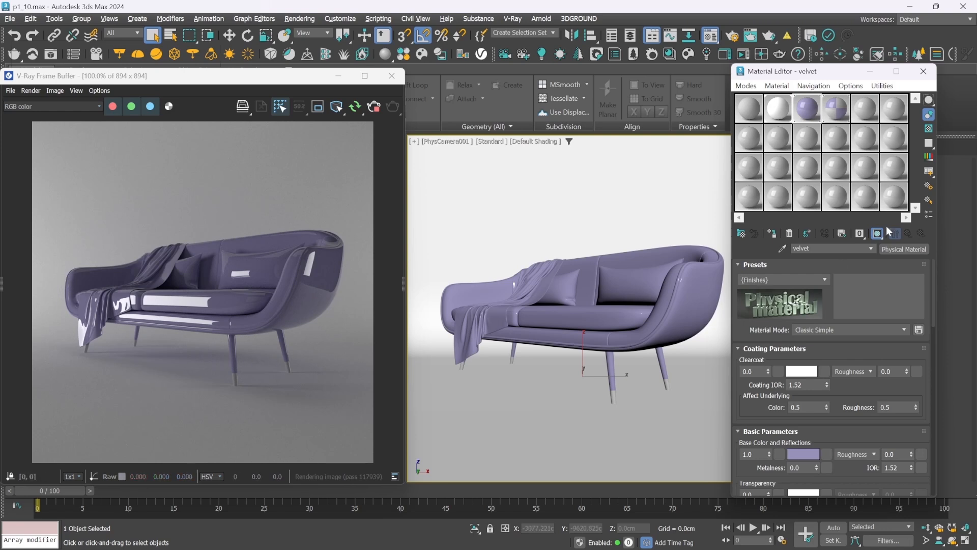
{"action": "left_click", "coordinate": [836, 108]}
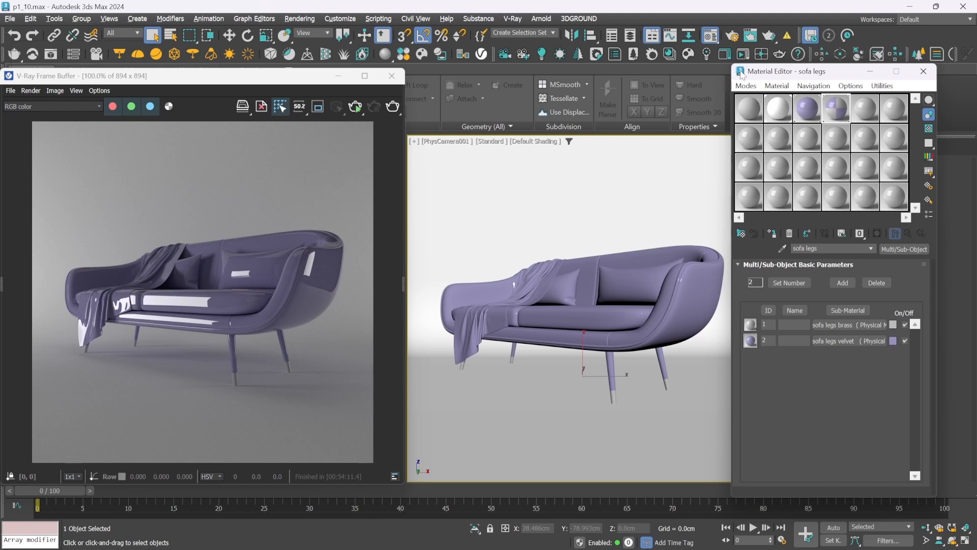
{"action": "left_click", "coordinate": [615, 321]}
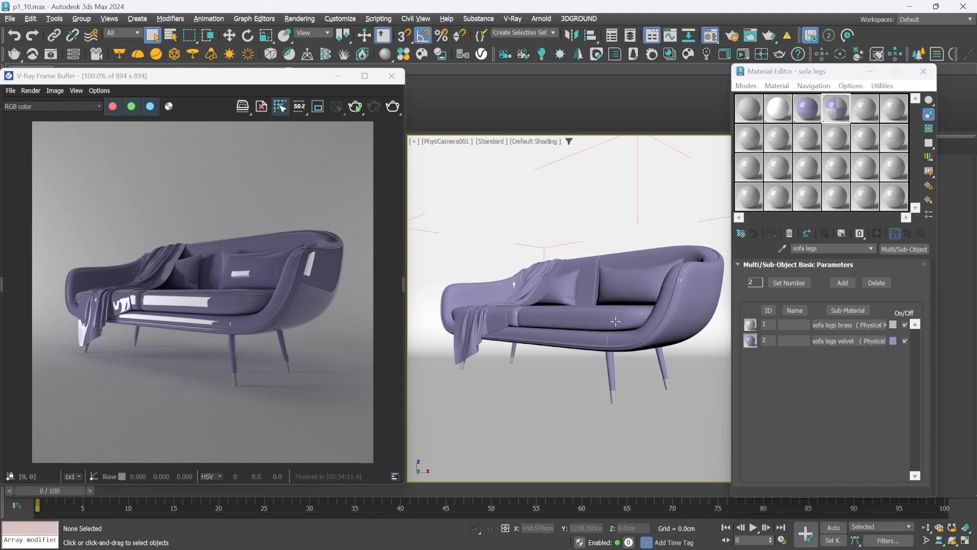
{"action": "left_click", "coordinate": [612, 367]}
{"action": "key", "text": "alt+q"}
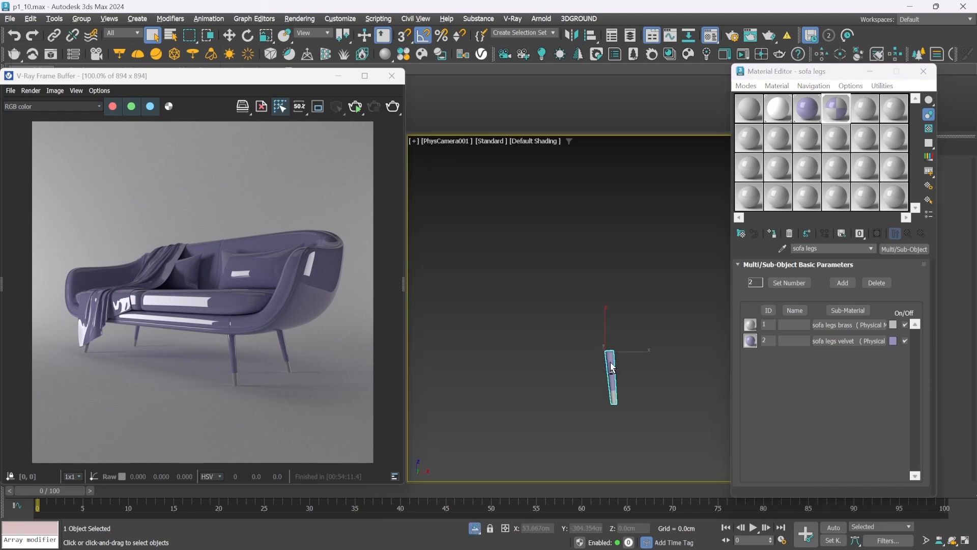
Frame the isolated leg in the front view and replace its Unwrap UVW modifier with a fresh one
{"action": "key", "text": "f"}
{"action": "key", "text": "z"}
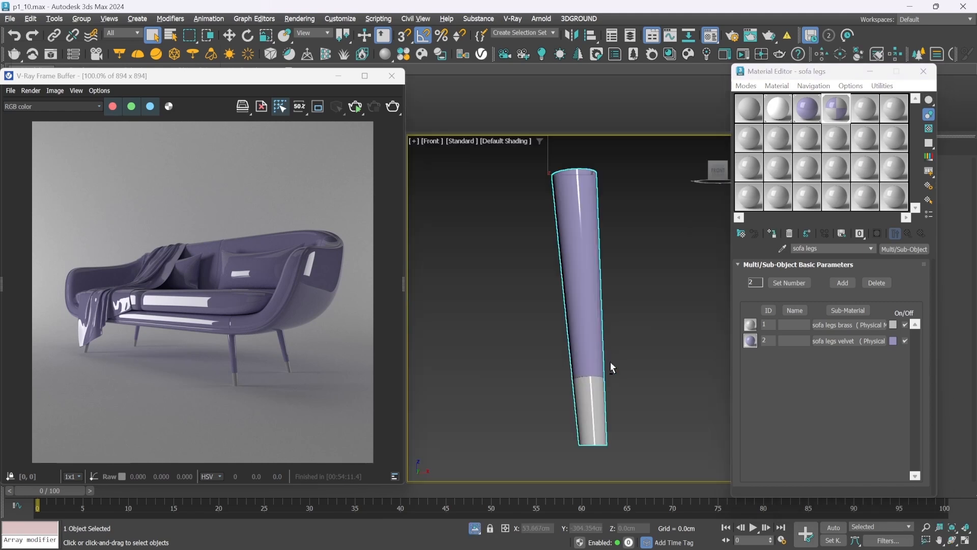
{"action": "left_click", "coordinate": [869, 72]}
{"action": "left_click", "coordinate": [785, 148]}
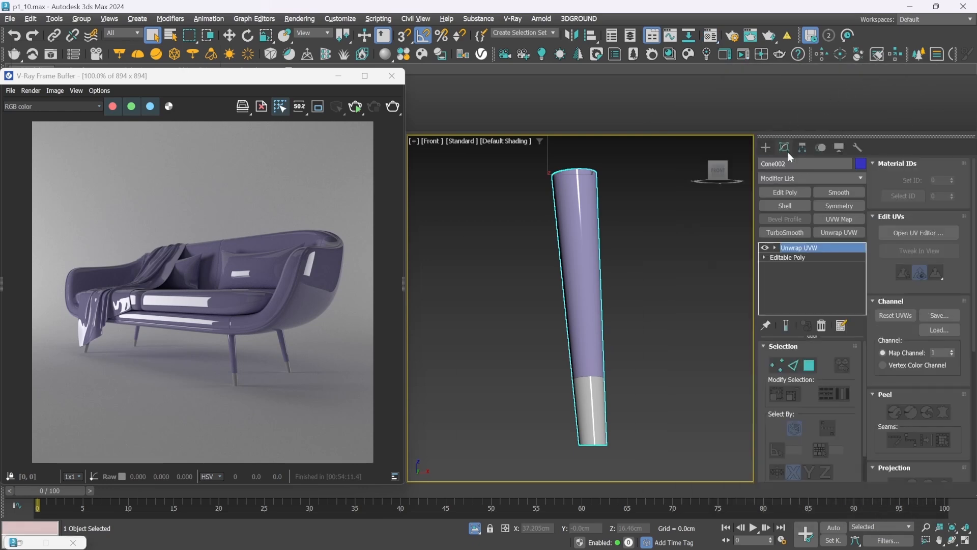
{"action": "left_click", "coordinate": [821, 326]}
{"action": "left_click", "coordinate": [616, 274]}
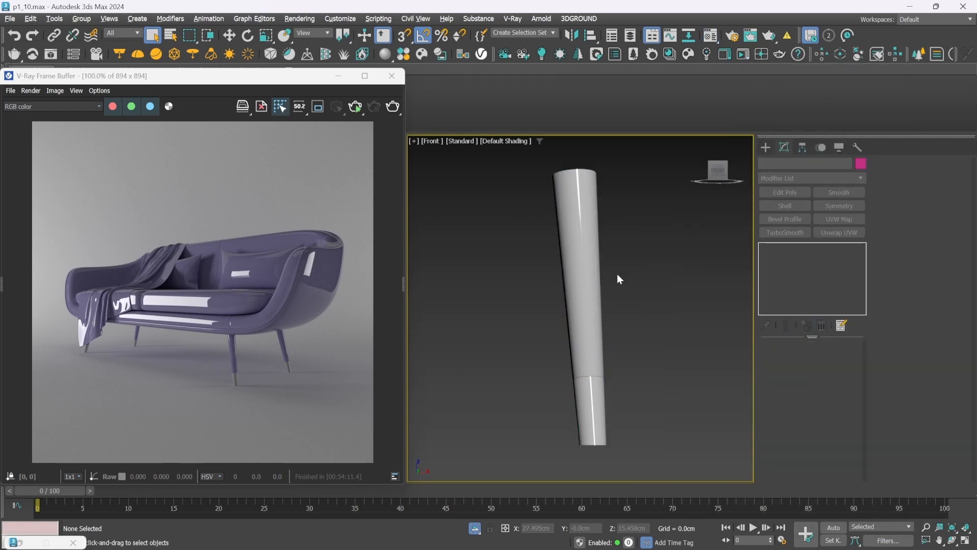
{"action": "left_click_drag", "start_coordinate": [667, 200], "coordinate": [532, 324]}
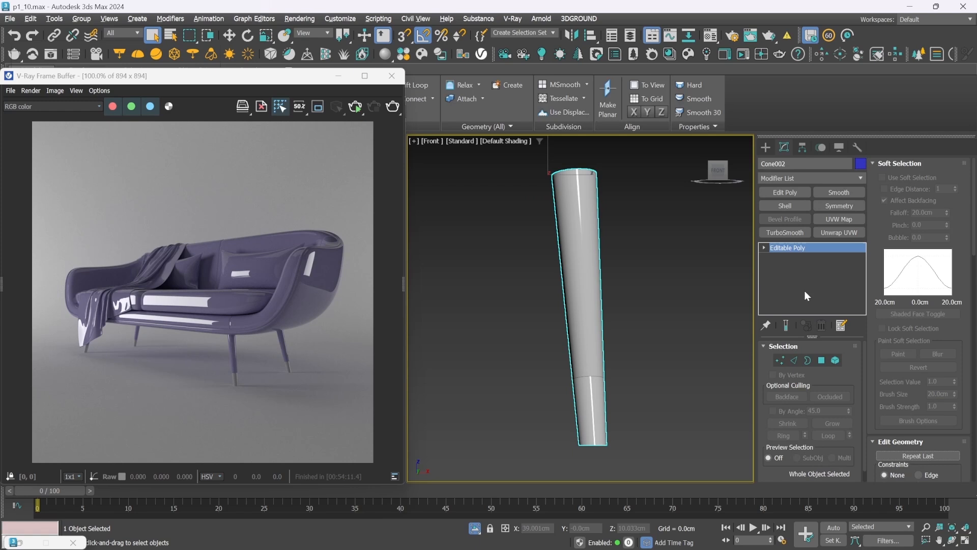
{"action": "left_click", "coordinate": [837, 233]}
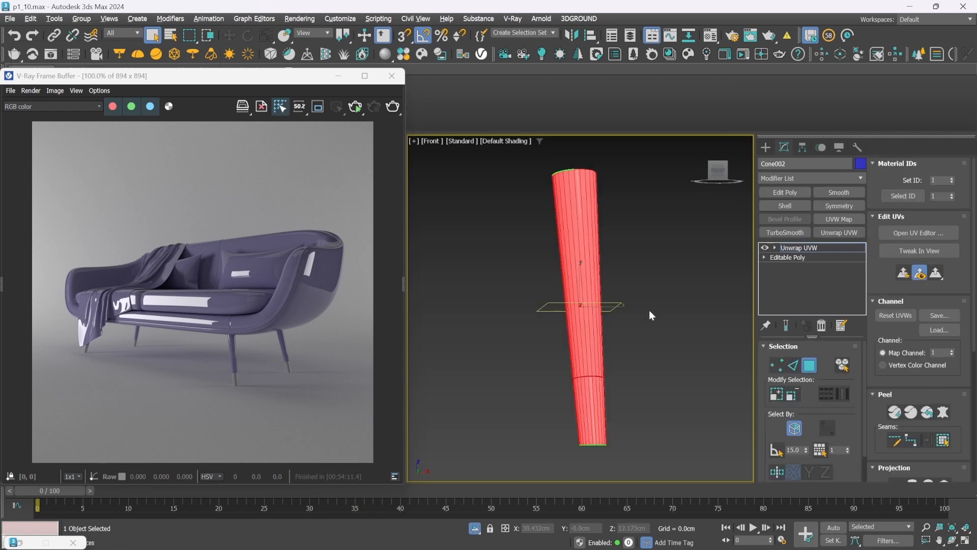
Select the polygons of the leg's long upper section and assign them material ID 2
{"action": "left_click_drag", "start_coordinate": [636, 161], "coordinate": [529, 219]}
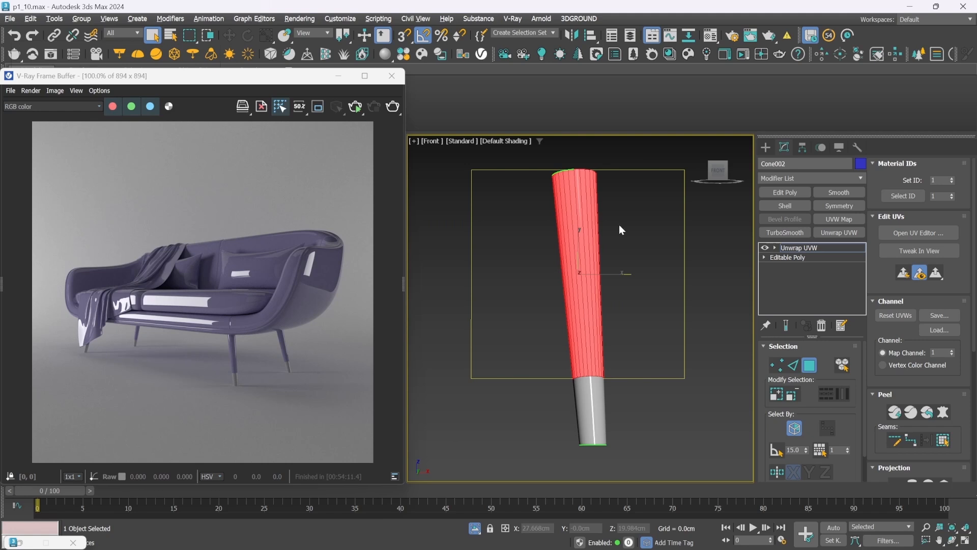
{"action": "left_click", "coordinate": [774, 394]}
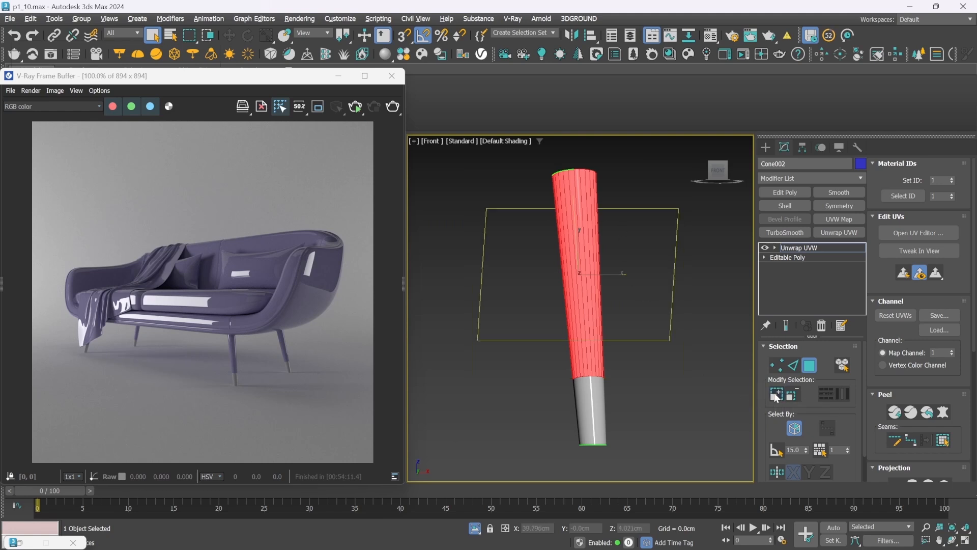
{"action": "left_click", "coordinate": [773, 394]}
{"action": "left_click", "coordinate": [774, 393]}
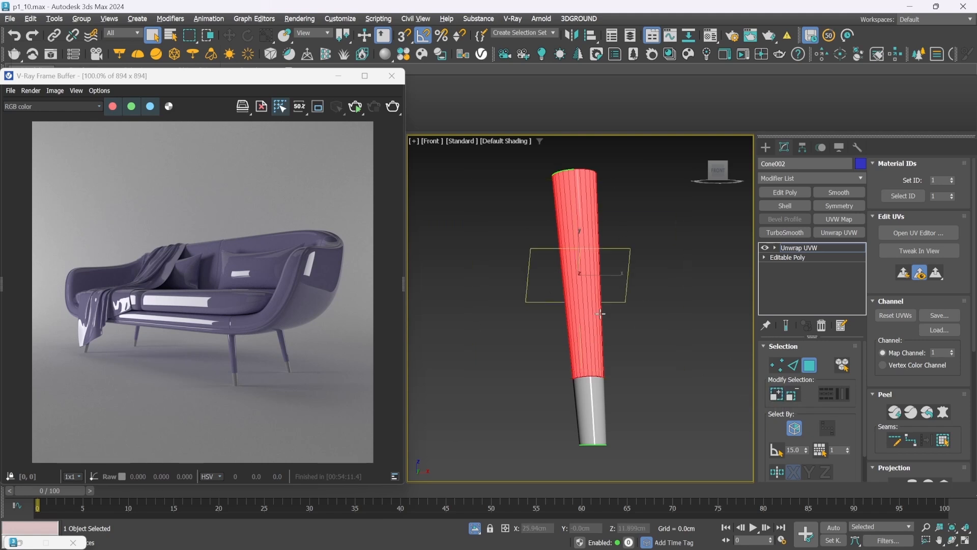
{"action": "left_click_drag", "start_coordinate": [941, 181], "coordinate": [886, 176]}
{"action": "type", "text": "2"}
{"action": "key", "text": "Return"}
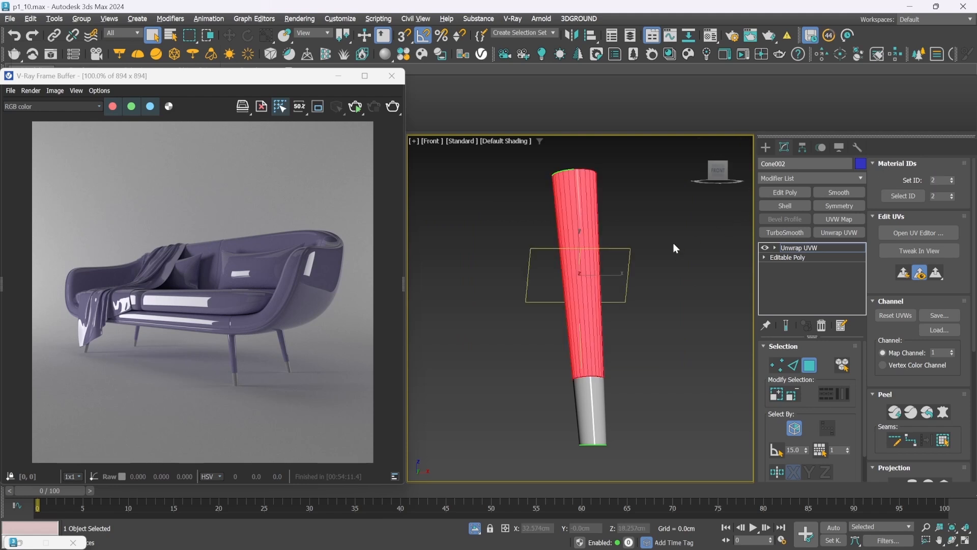
Invert the polygon selection to the leg's lower tip, assign it material ID 1 and deselect the leg
{"action": "key", "text": "ctrl+i"}
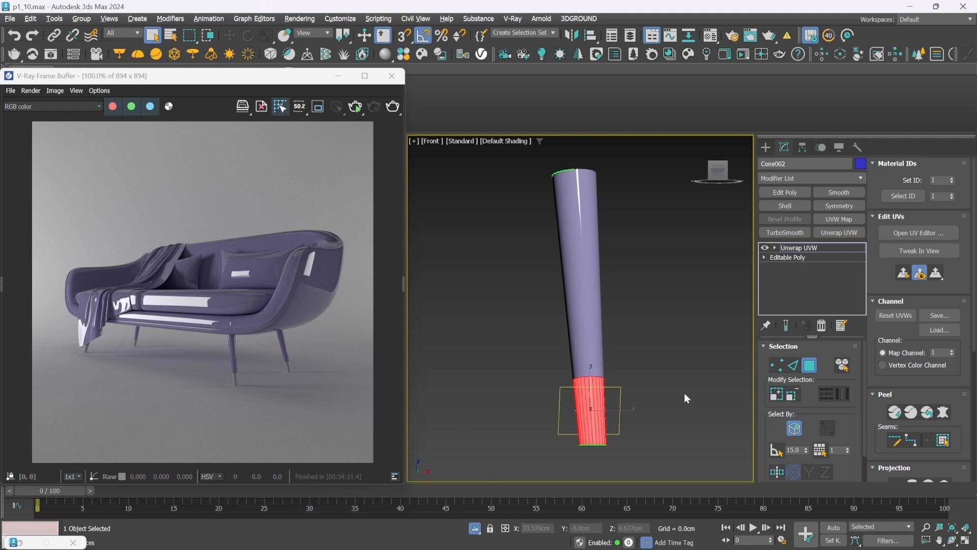
{"action": "left_click_drag", "start_coordinate": [939, 181], "coordinate": [806, 187]}
{"action": "left_click", "coordinate": [765, 148]}
{"action": "left_click", "coordinate": [646, 293]}
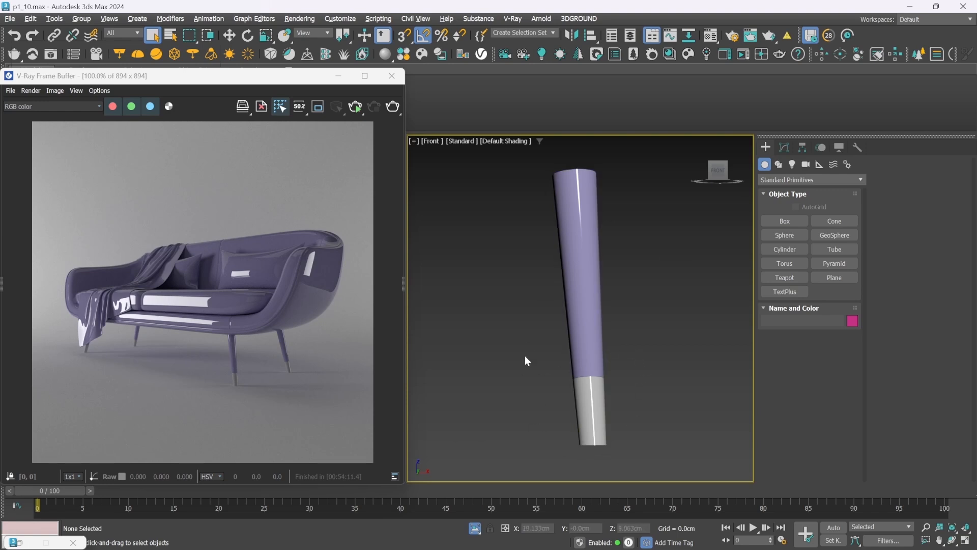
End the isolation and return to the camera view of the whole sofa with nothing selected
{"action": "left_click", "coordinate": [475, 527]}
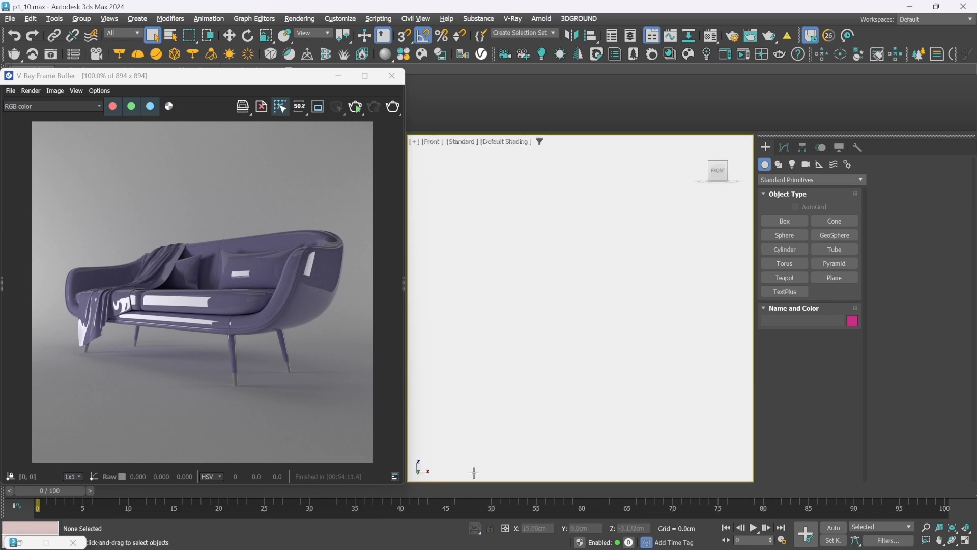
{"action": "key", "text": "c"}
{"action": "left_click", "coordinate": [556, 316]}
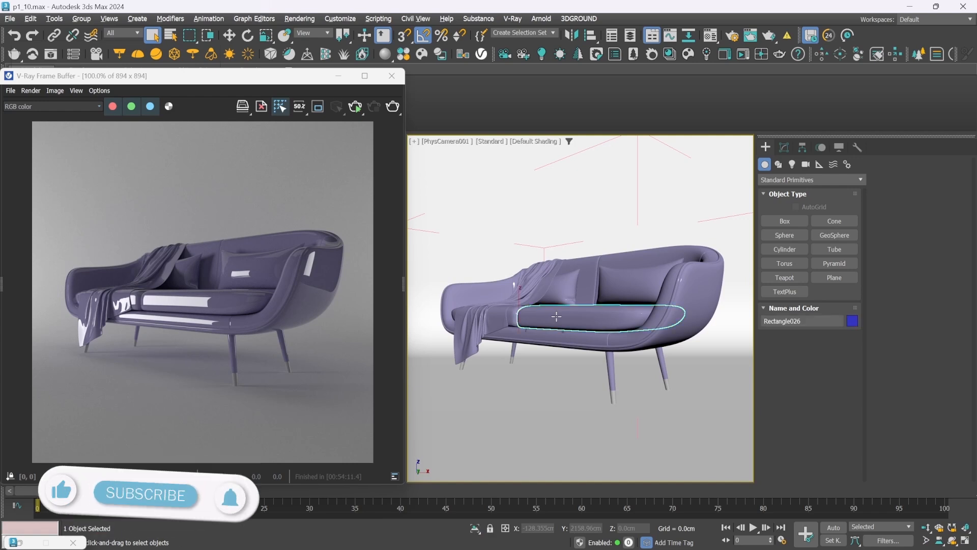
{"action": "left_click", "coordinate": [556, 316]}
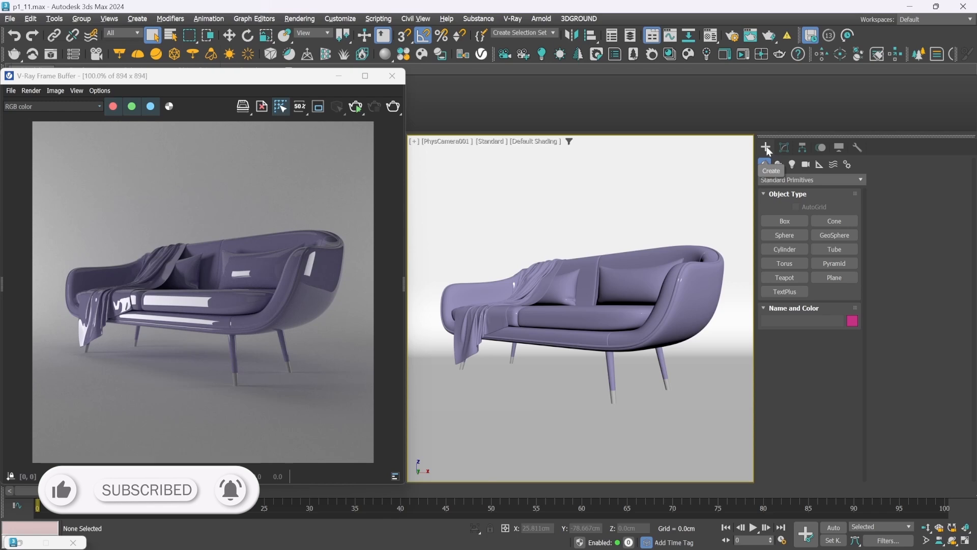
Change the velvet material's type to VRayMtl and assign a Falloff map to its diffuse
{"action": "left_click", "coordinate": [710, 35]}
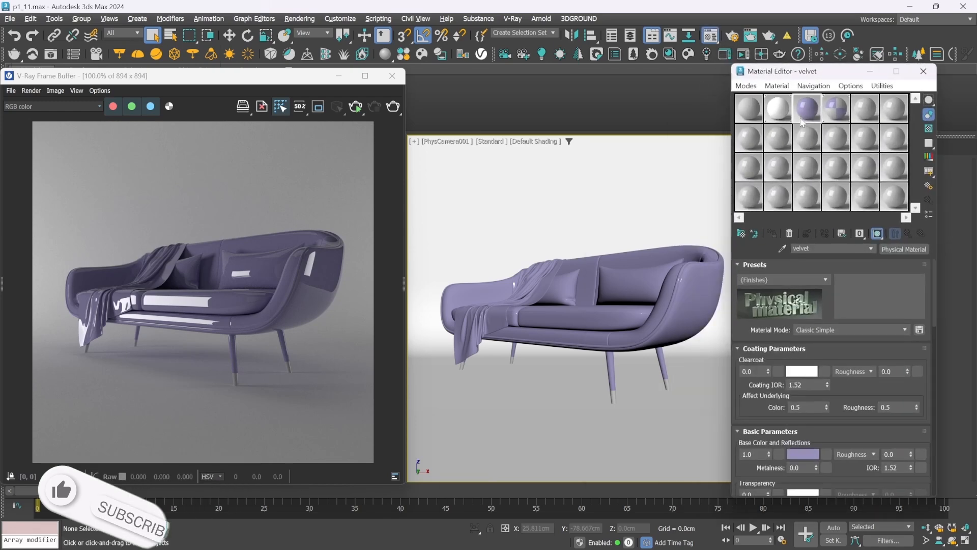
{"action": "left_click", "coordinate": [904, 248]}
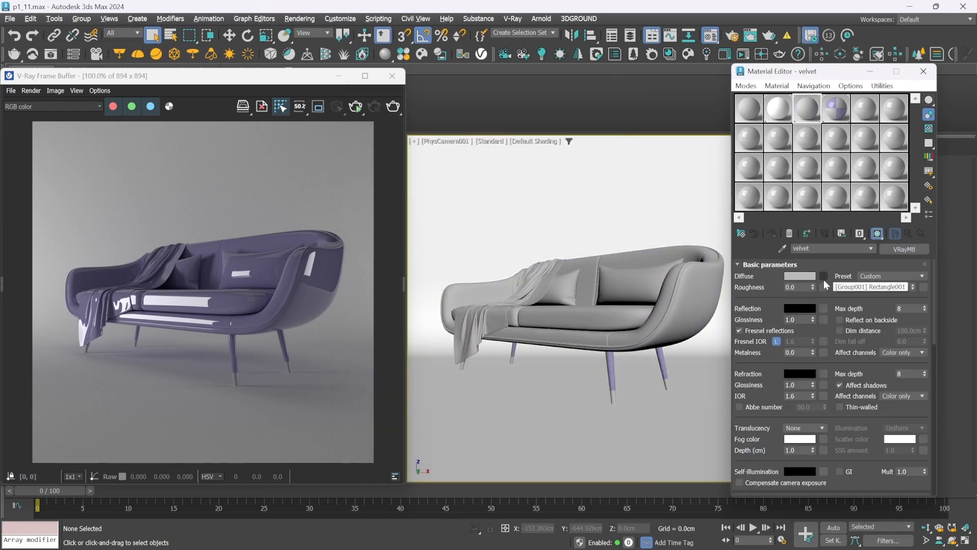
{"action": "left_click", "coordinate": [823, 277]}
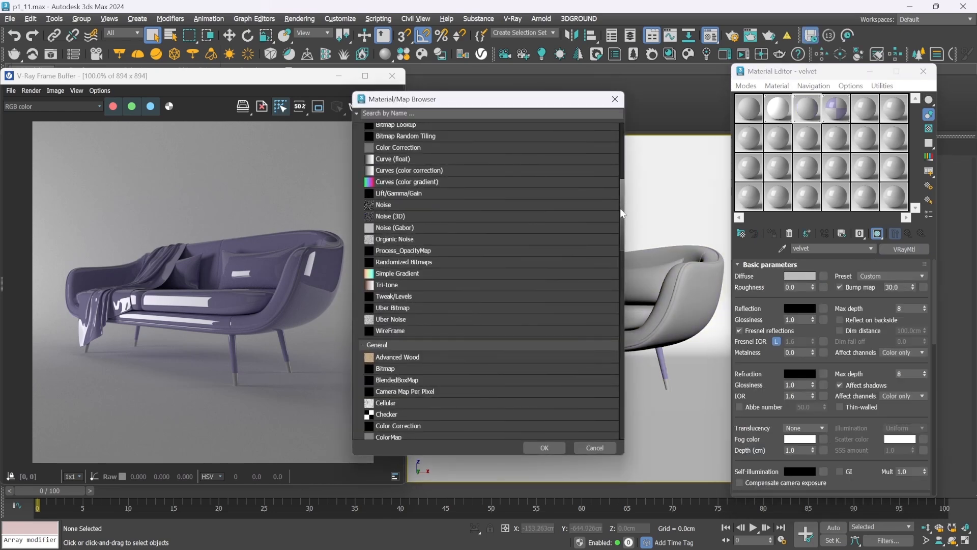
{"action": "left_click_drag", "start_coordinate": [621, 213], "coordinate": [618, 268]}
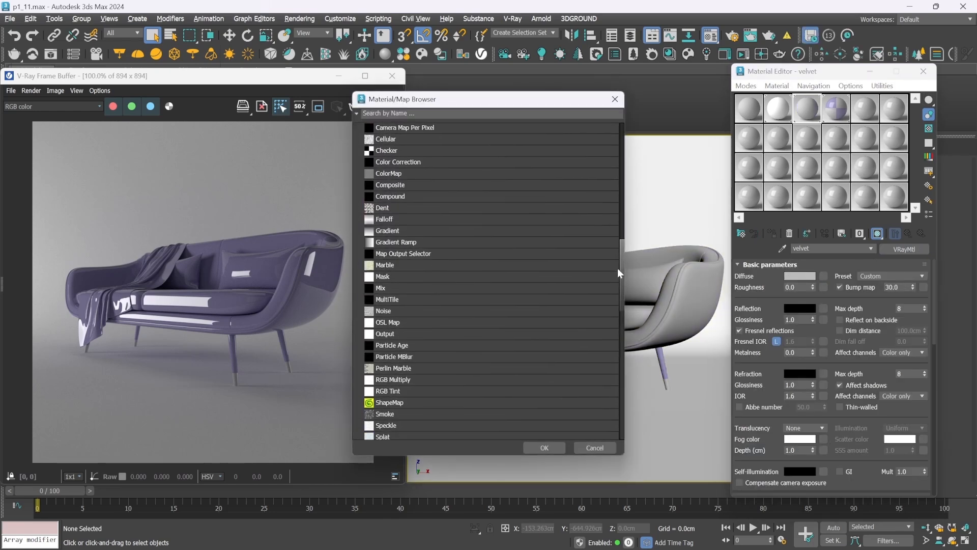
{"action": "double_click", "coordinate": [410, 217]}
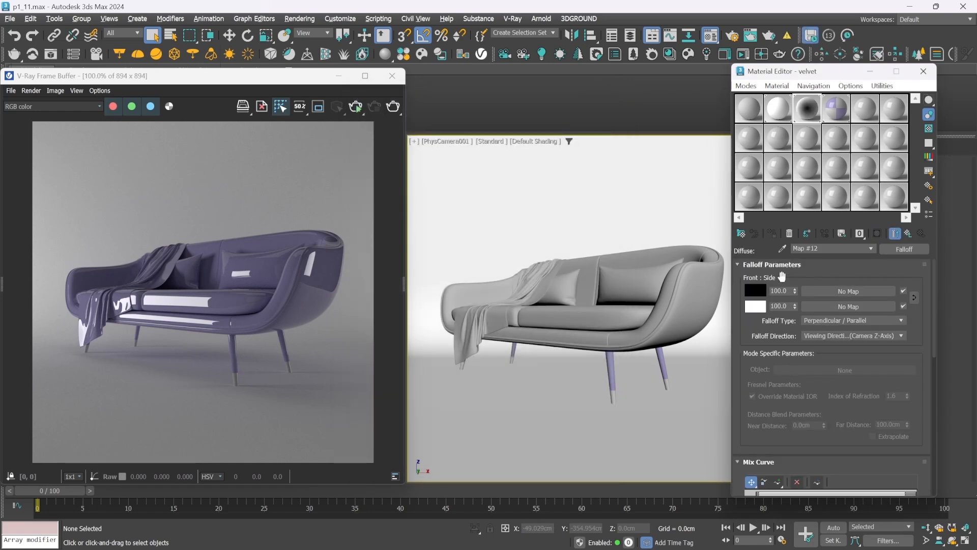
Set the Falloff map's front color to dark red, hex 6A0000
{"action": "left_click", "coordinate": [755, 290]}
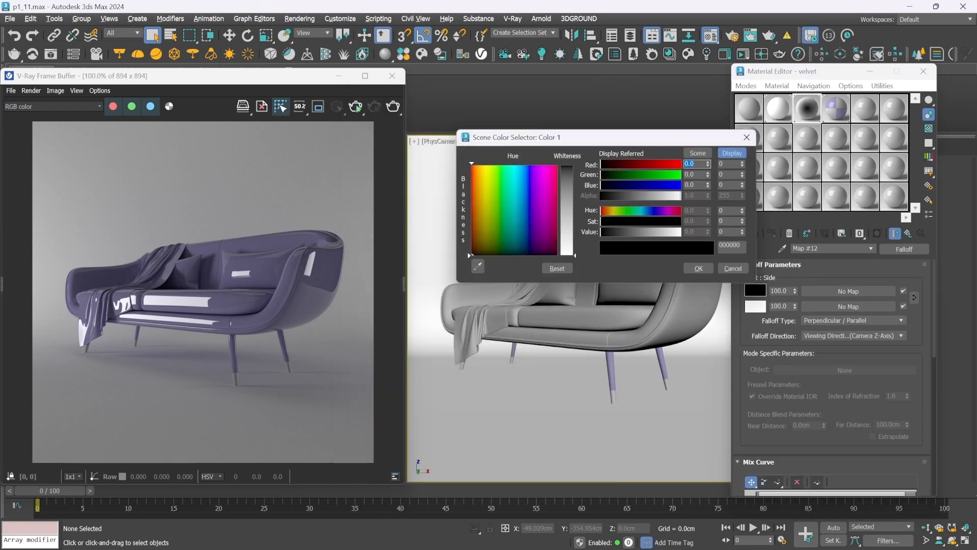
{"action": "left_click_drag", "start_coordinate": [741, 246], "coordinate": [695, 244]}
{"action": "type", "text": "6A0000"}
{"action": "key", "text": "Return"}
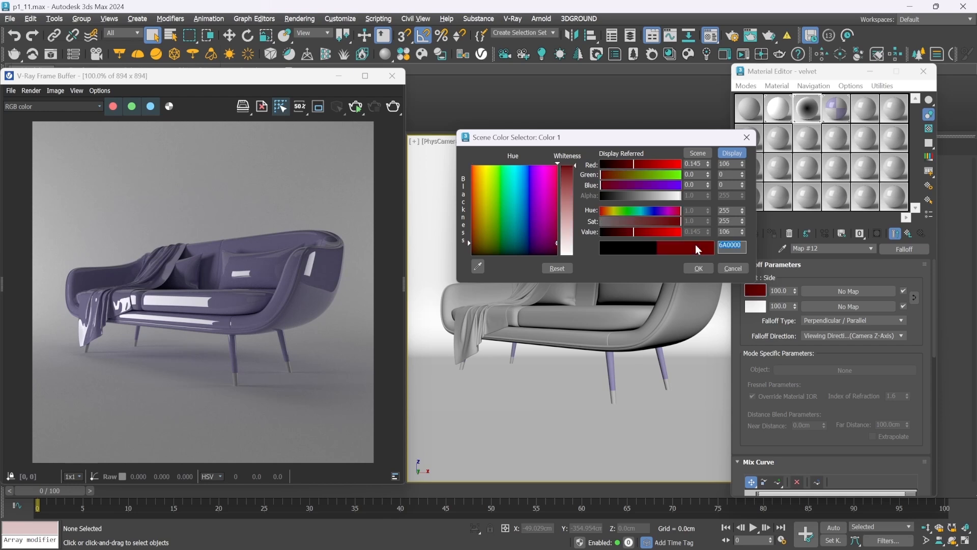
{"action": "left_click", "coordinate": [698, 268]}
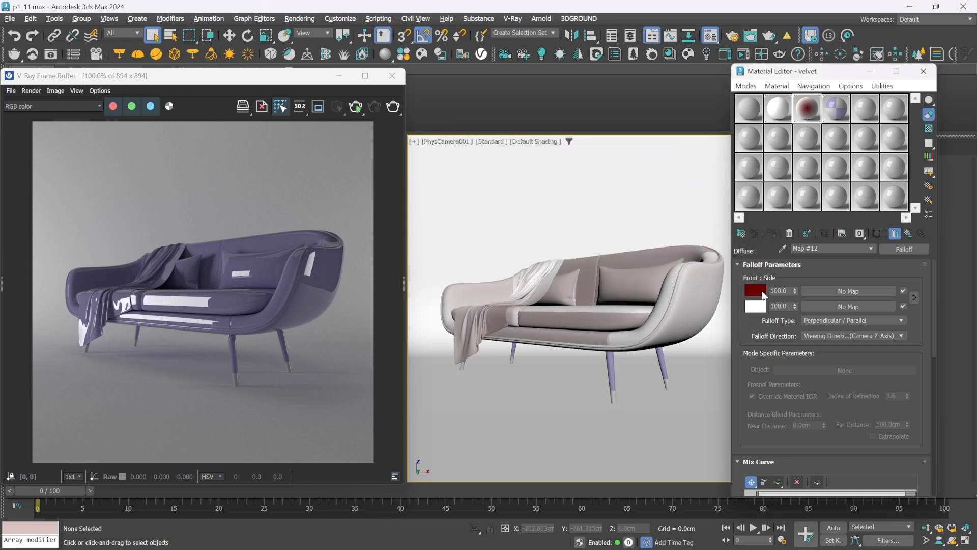
Copy the Falloff front color to the side color and brighten it to pure red, FF0000
{"action": "left_click_drag", "start_coordinate": [763, 295], "coordinate": [754, 307]}
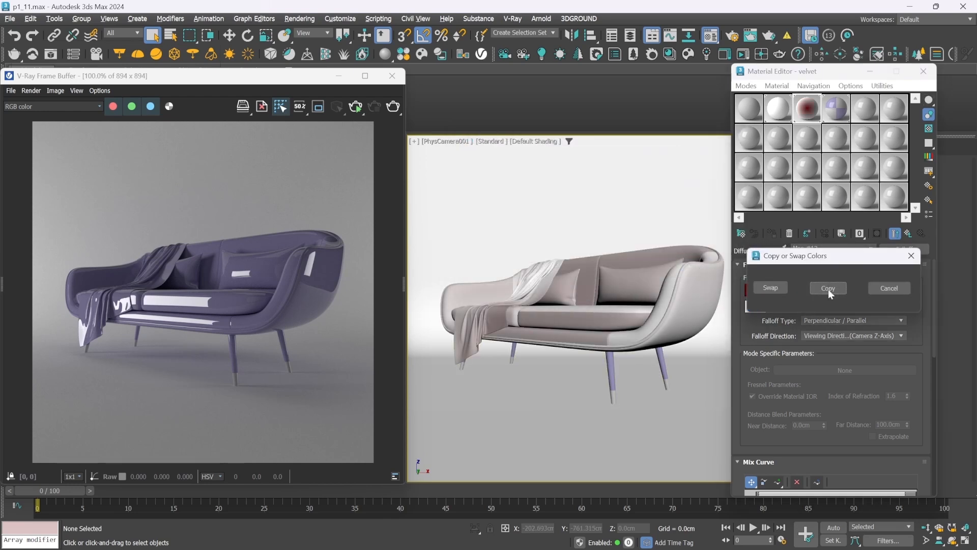
{"action": "left_click", "coordinate": [828, 288]}
{"action": "left_click", "coordinate": [755, 305]}
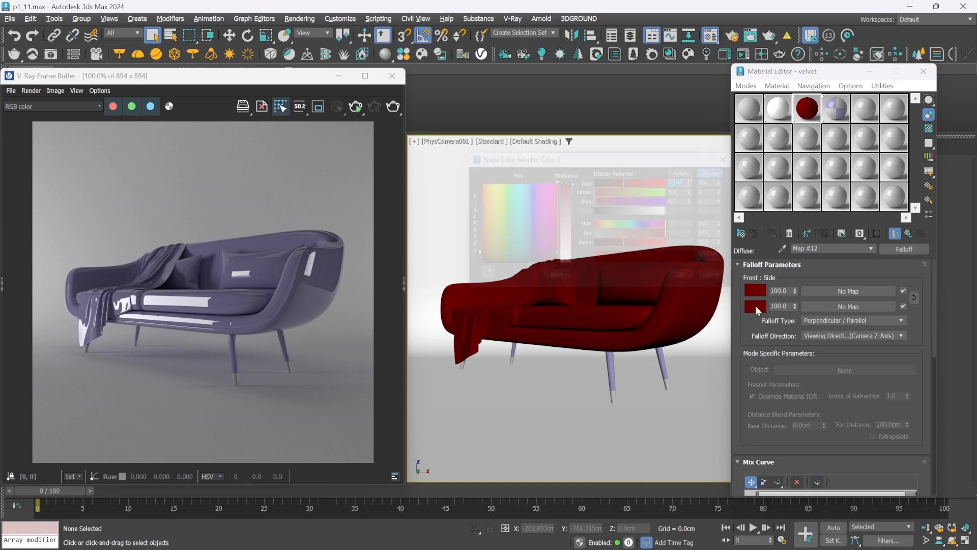
{"action": "left_click_drag", "start_coordinate": [636, 247], "coordinate": [682, 249]}
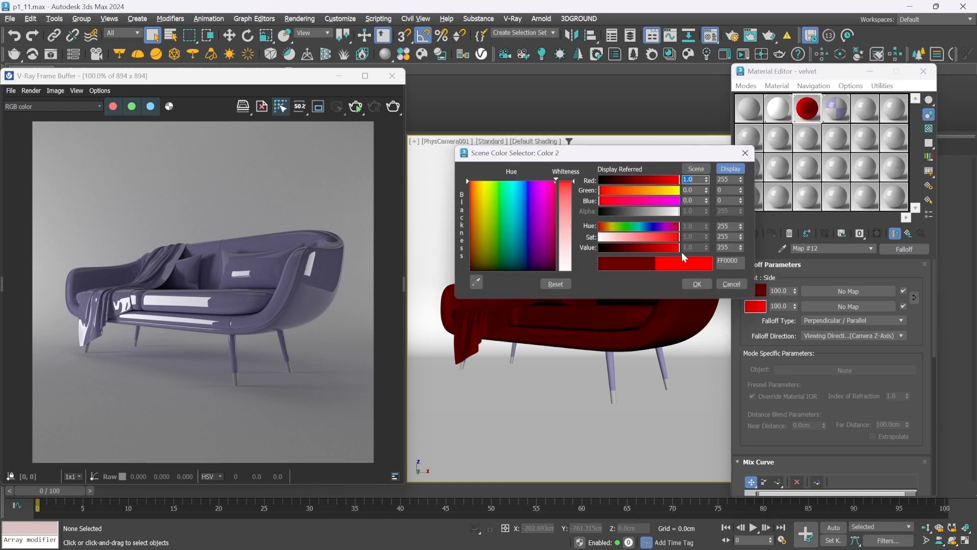
{"action": "left_click", "coordinate": [696, 283]}
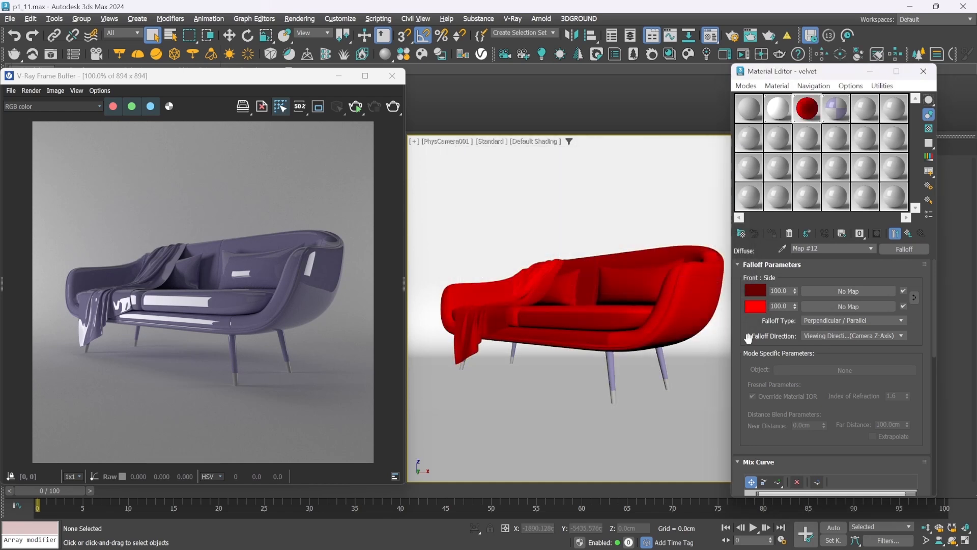
Enlarge the Falloff preview, convert the mix curve's end points to Bezier-Corner and bend the curve into a smooth S shape
{"action": "double_click", "coordinate": [809, 111]}
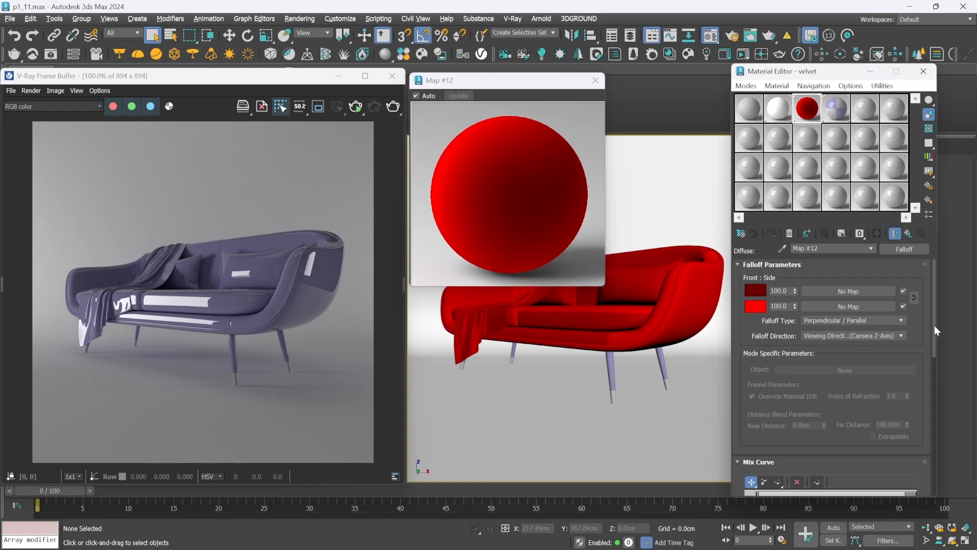
{"action": "left_click_drag", "start_coordinate": [935, 326], "coordinate": [938, 384]}
{"action": "left_click", "coordinate": [905, 339]}
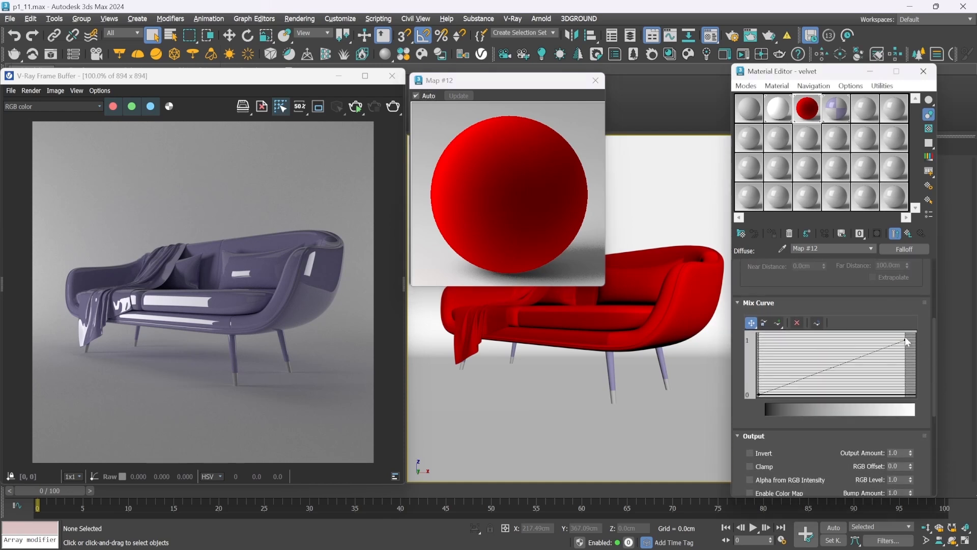
{"action": "right_click", "coordinate": [758, 393]}
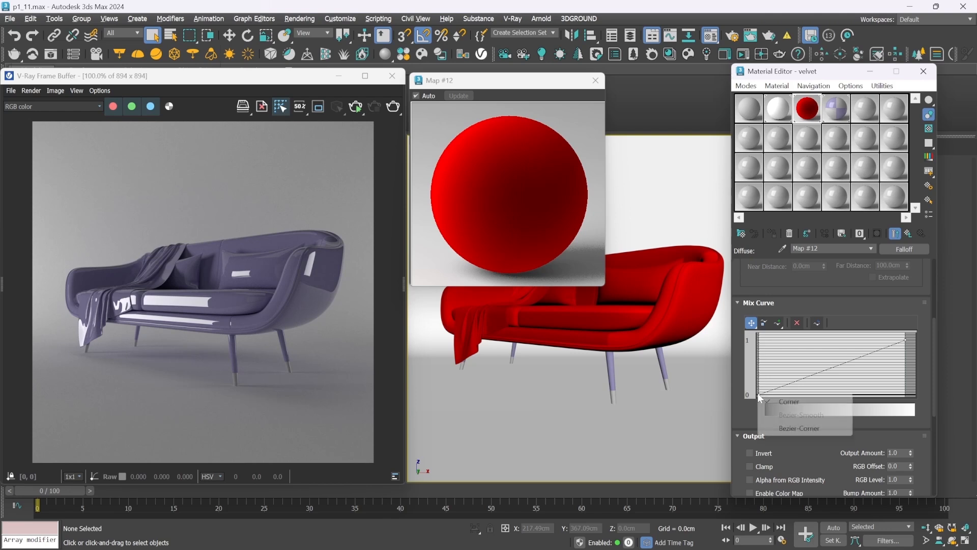
{"action": "left_click", "coordinate": [825, 428]}
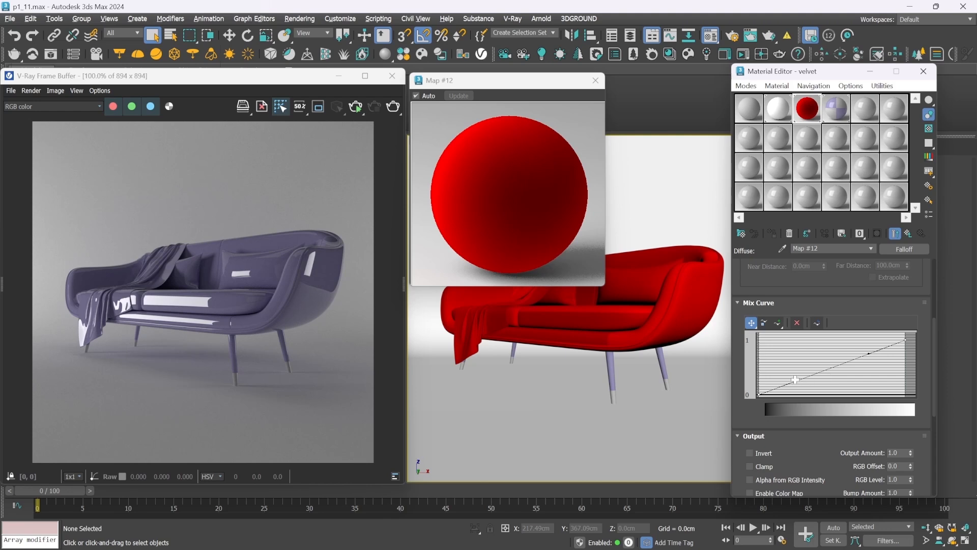
{"action": "left_click_drag", "start_coordinate": [795, 380], "coordinate": [822, 394]}
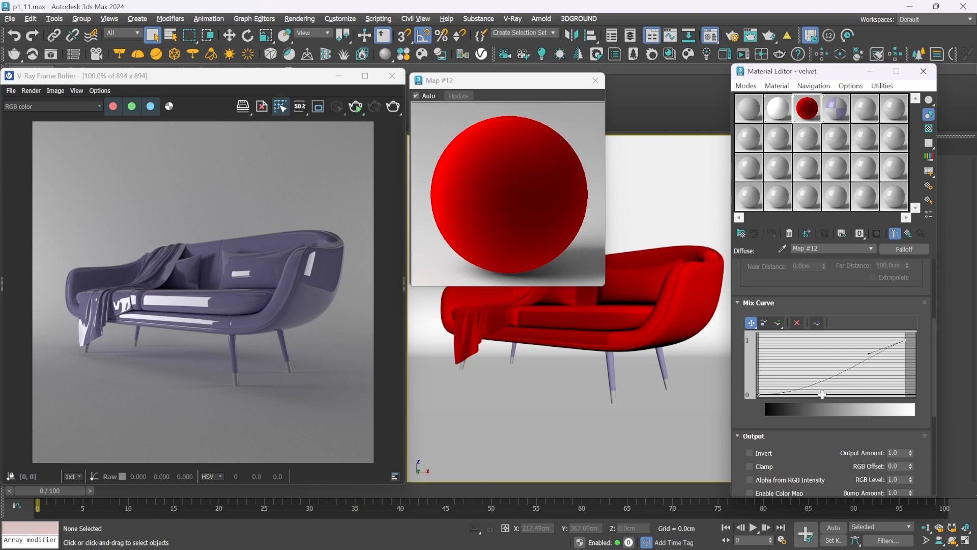
{"action": "left_click_drag", "start_coordinate": [869, 352], "coordinate": [865, 341]}
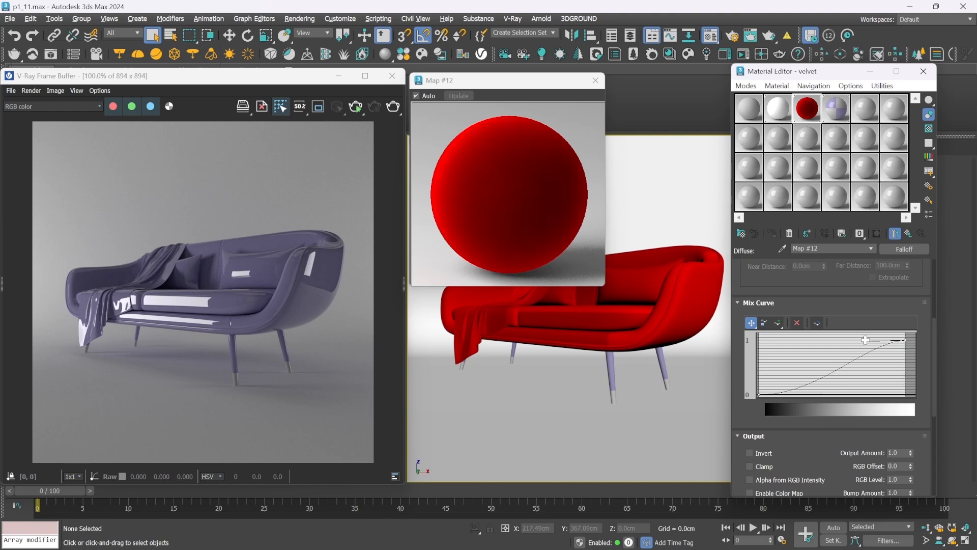
Place an instance of the velvet material in ID 2 of the sofa legs material and start an interactive render
{"action": "left_click", "coordinate": [836, 113]}
{"action": "left_click_drag", "start_coordinate": [813, 111], "coordinate": [855, 346]}
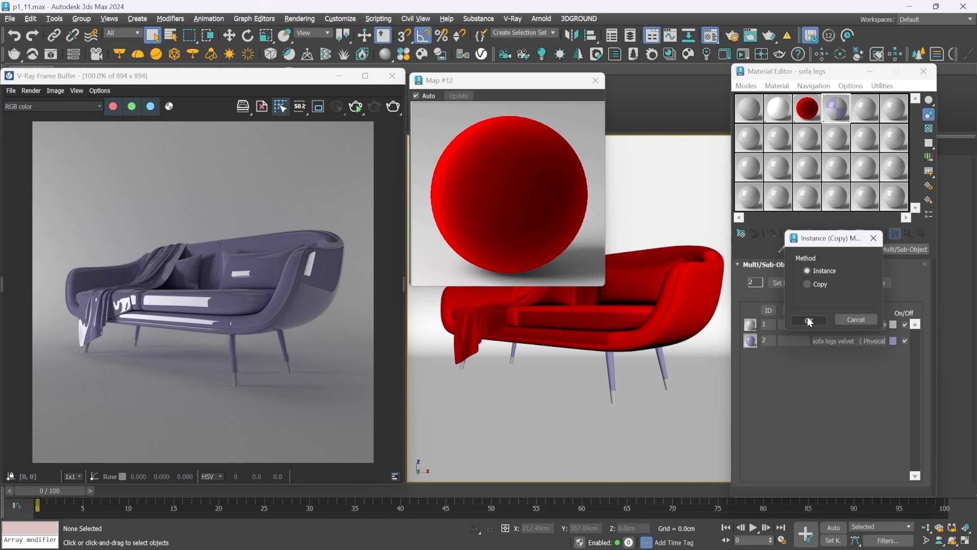
{"action": "left_click", "coordinate": [808, 319]}
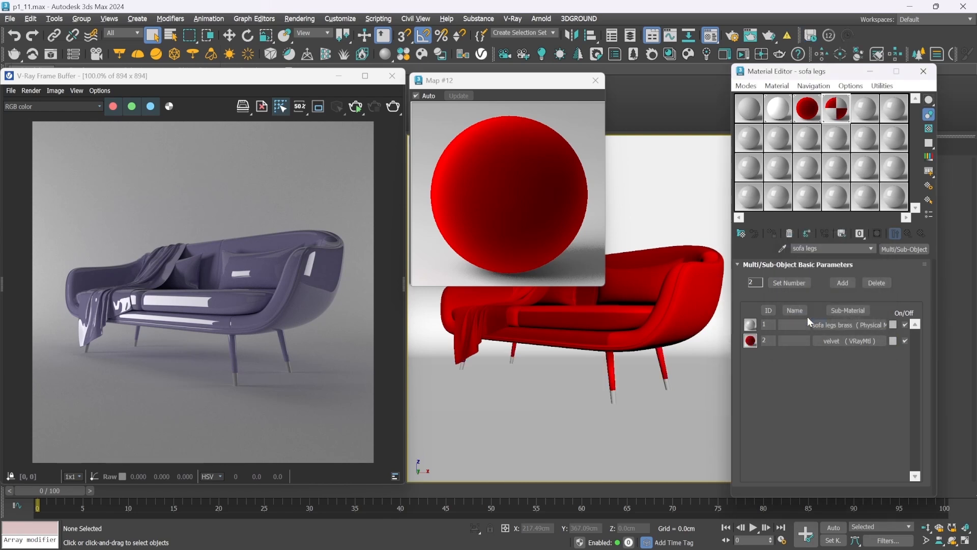
{"action": "left_click", "coordinate": [355, 107]}
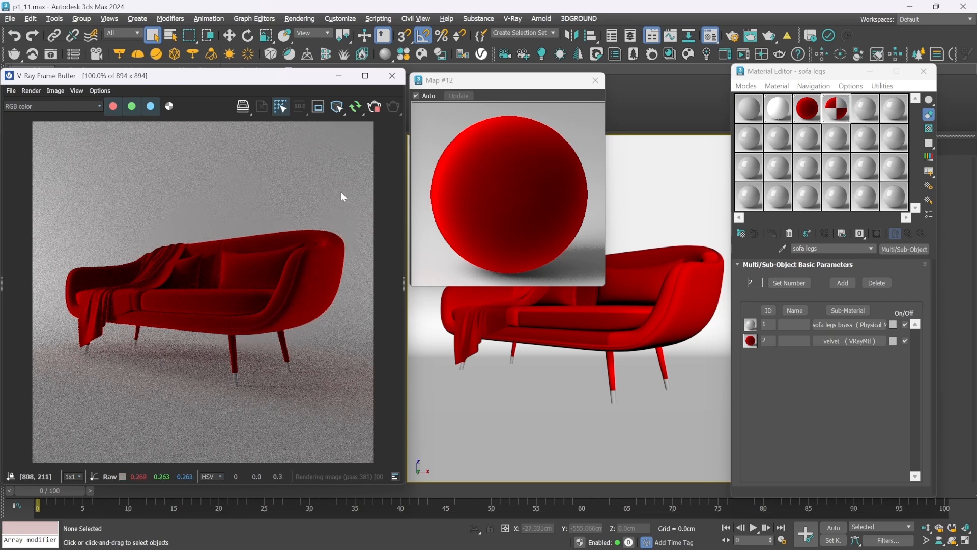
Stop the interactive render and wrap the velvet material's diffuse Falloff in a Composite map, keeping the old map as a sub-map
{"action": "left_click", "coordinate": [374, 109]}
{"action": "left_click_drag", "start_coordinate": [743, 77], "coordinate": [741, 76]}
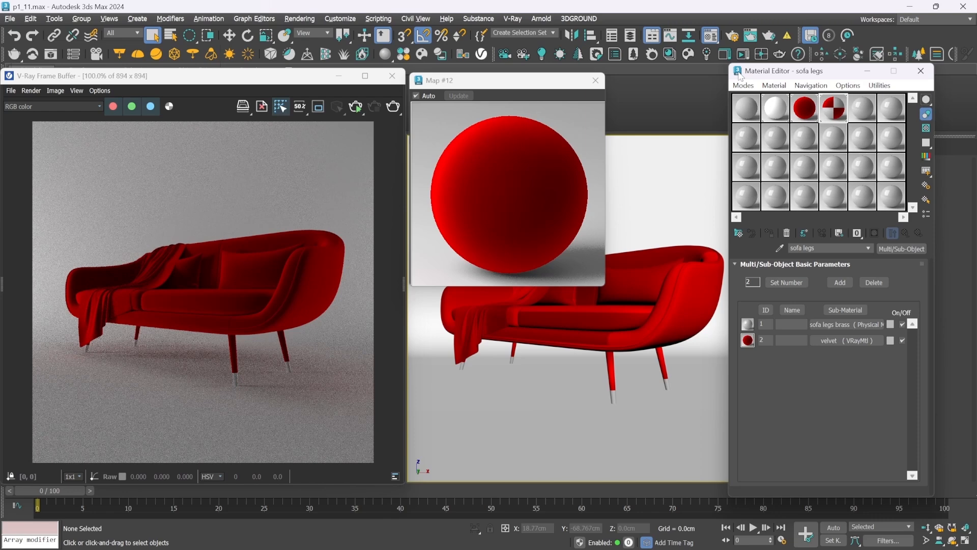
{"action": "left_click", "coordinate": [804, 107]}
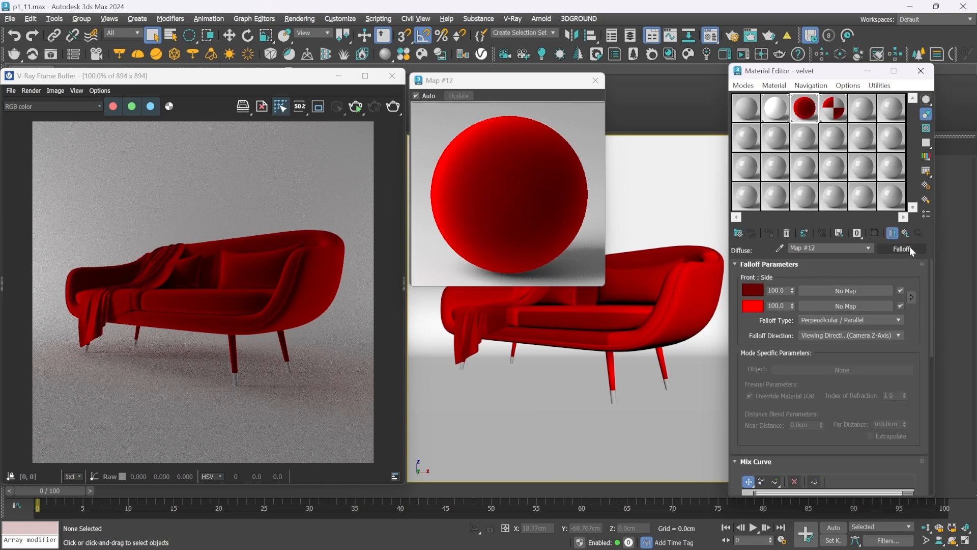
{"action": "left_click", "coordinate": [908, 249]}
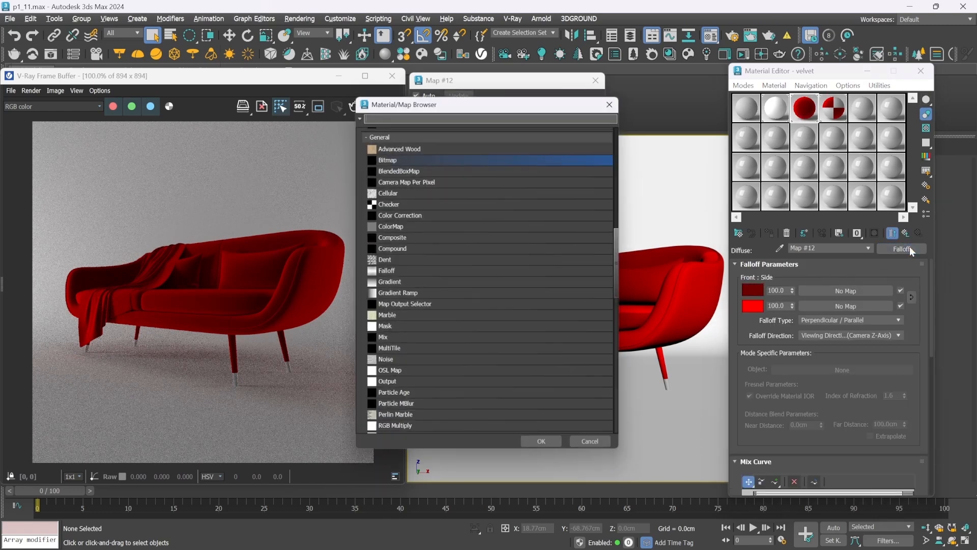
{"action": "double_click", "coordinate": [395, 236]}
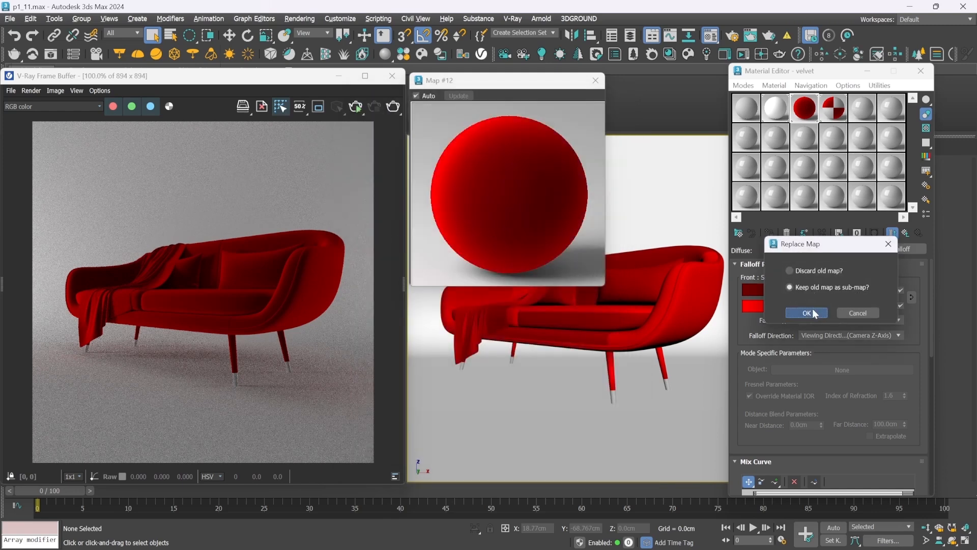
{"action": "left_click", "coordinate": [813, 311]}
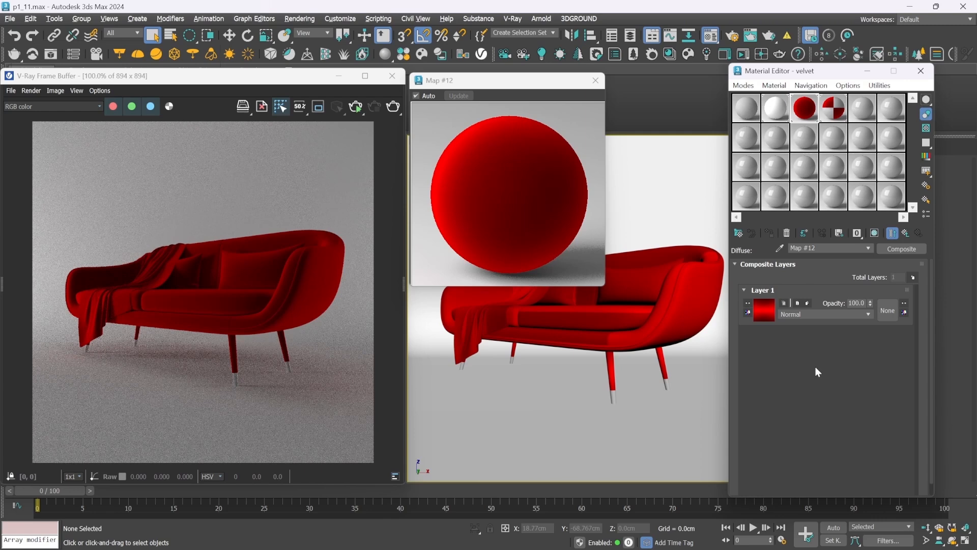
Add a second layer to the Composite map and load the DIrt3_2.jpg bitmap into it
{"action": "left_click", "coordinate": [912, 278]}
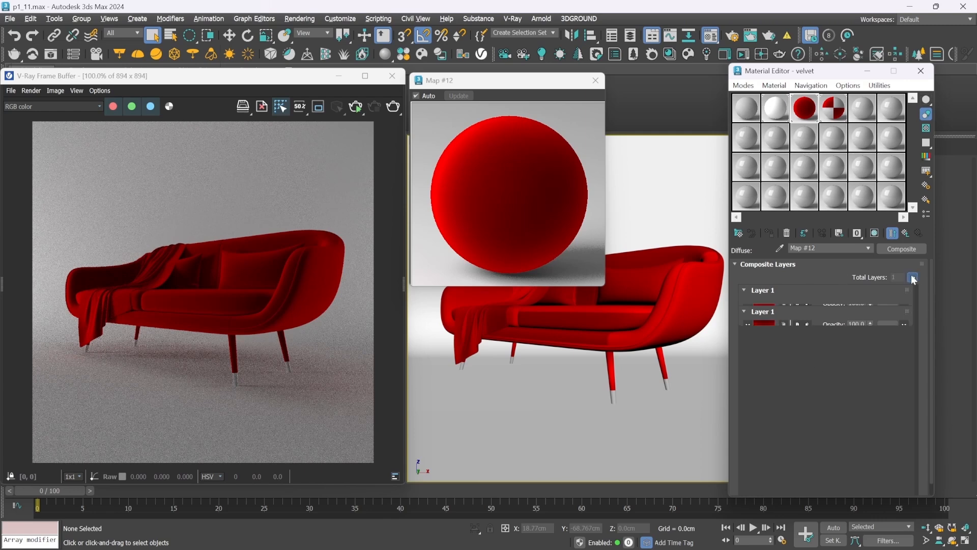
{"action": "left_click", "coordinate": [764, 310]}
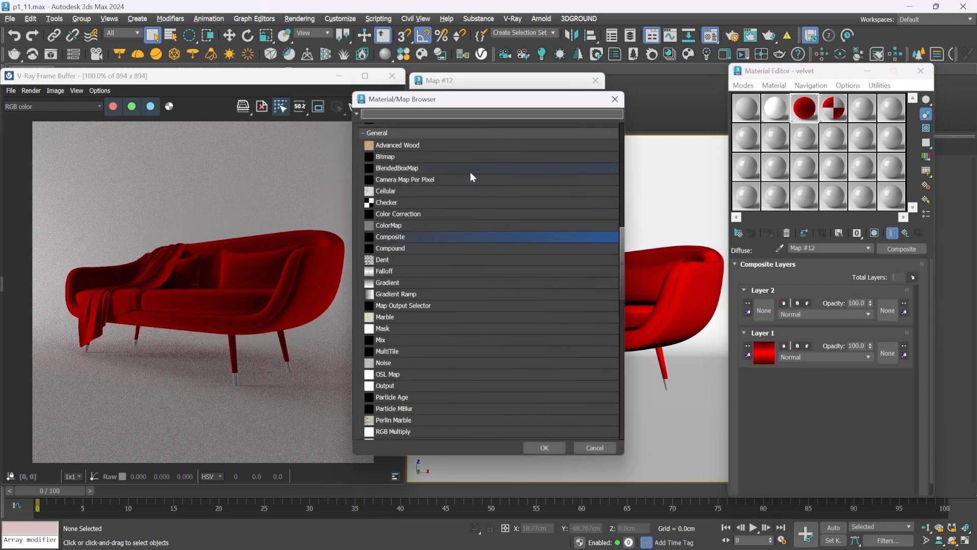
{"action": "double_click", "coordinate": [405, 157]}
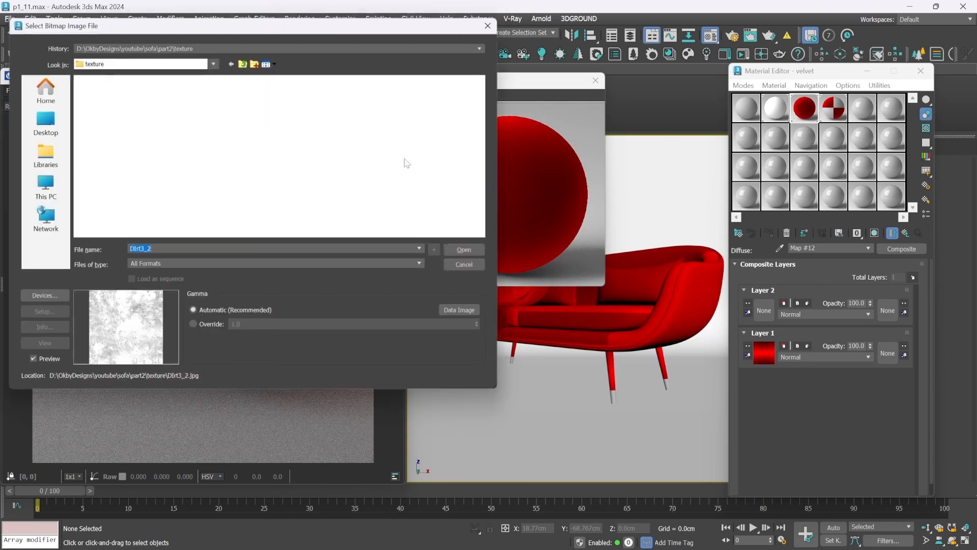
{"action": "left_click", "coordinate": [389, 119]}
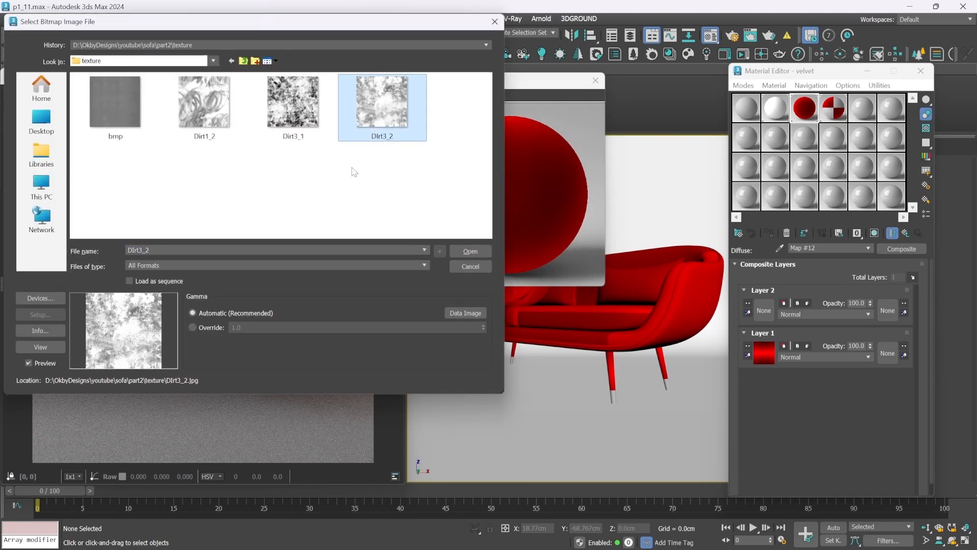
{"action": "left_click", "coordinate": [469, 251]}
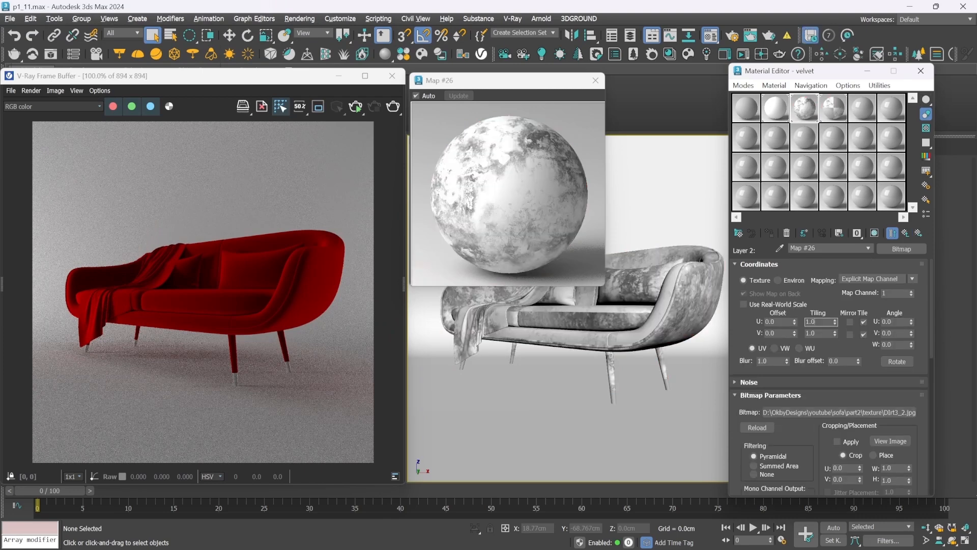
Set the Layer 2 dirt bitmap's U and V tiling to 5
{"action": "left_click_drag", "start_coordinate": [817, 321], "coordinate": [749, 321]}
{"action": "type", "text": "5"}
{"action": "key", "text": "Tab"}
{"action": "type", "text": "5"}
{"action": "key", "text": "Return"}
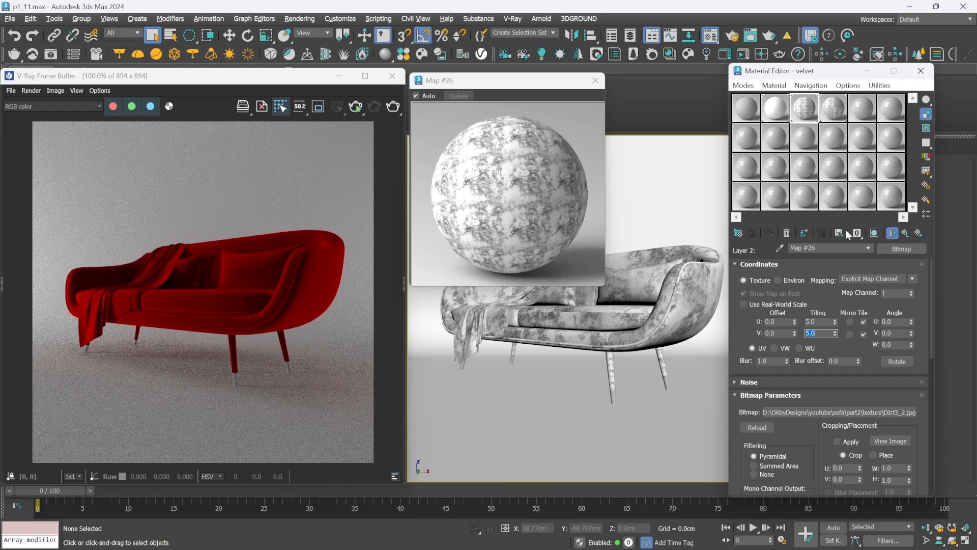
Blend Layer 2 in Overlay mode at 20 opacity and check the result with an interactive render
{"action": "left_click", "coordinate": [903, 233]}
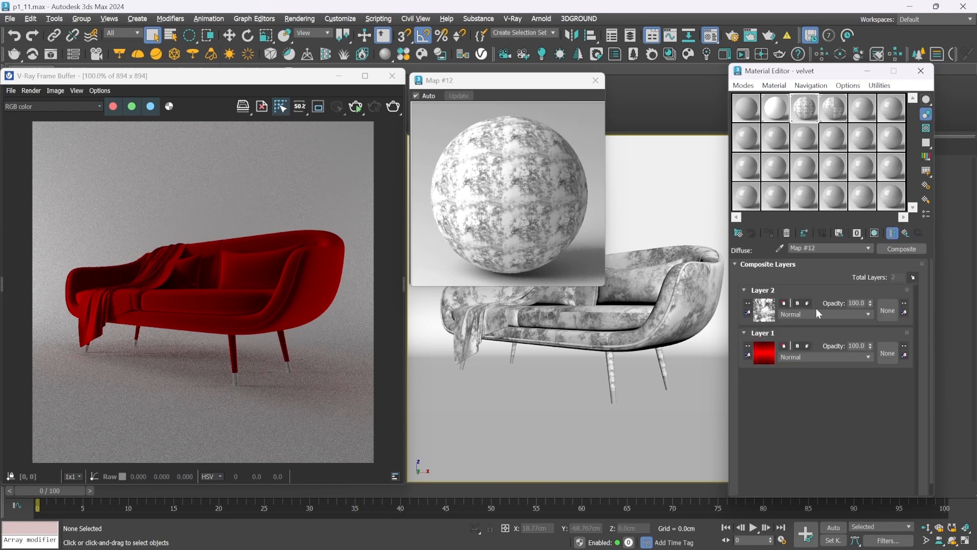
{"action": "left_click", "coordinate": [814, 313]}
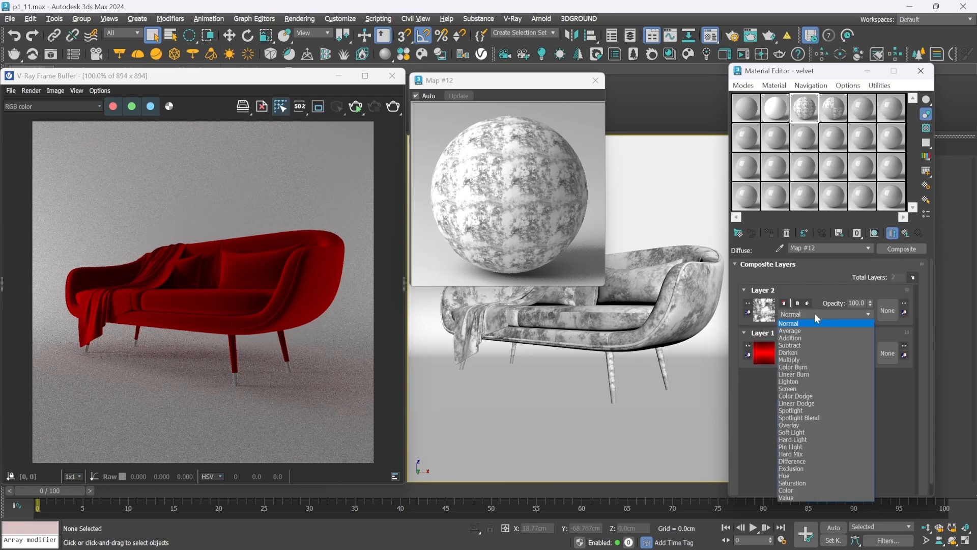
{"action": "left_click", "coordinate": [793, 425]}
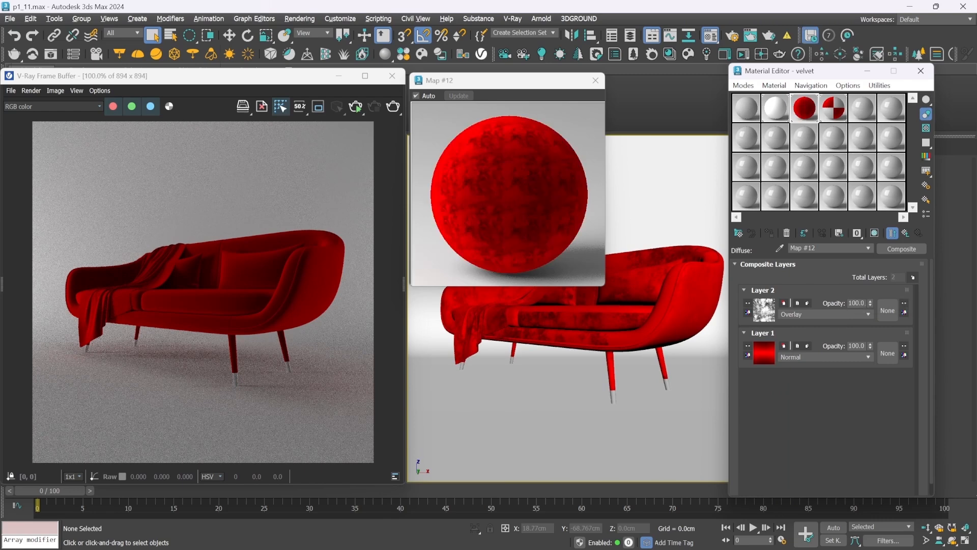
{"action": "left_click", "coordinate": [856, 303]}
{"action": "type", "text": "20"}
{"action": "key", "text": "Return"}
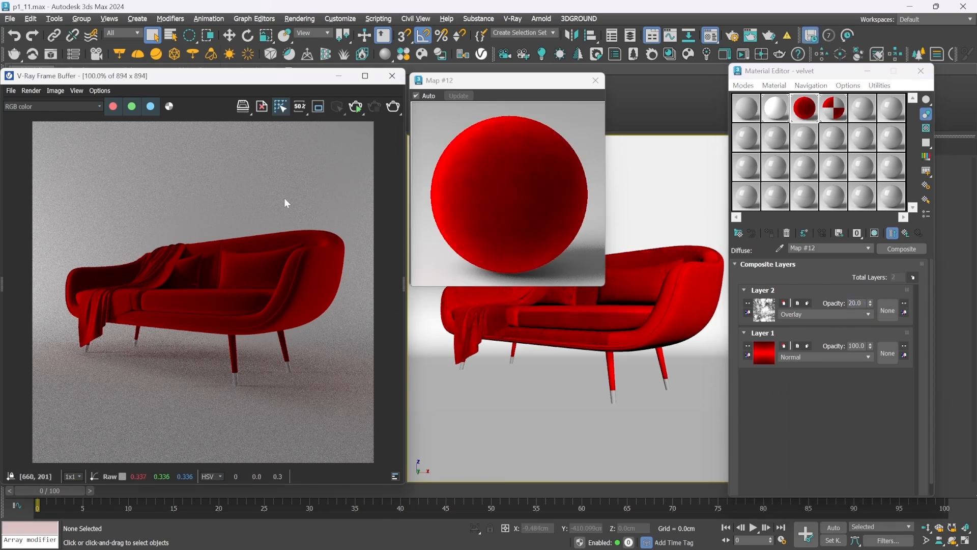
{"action": "left_click", "coordinate": [356, 108]}
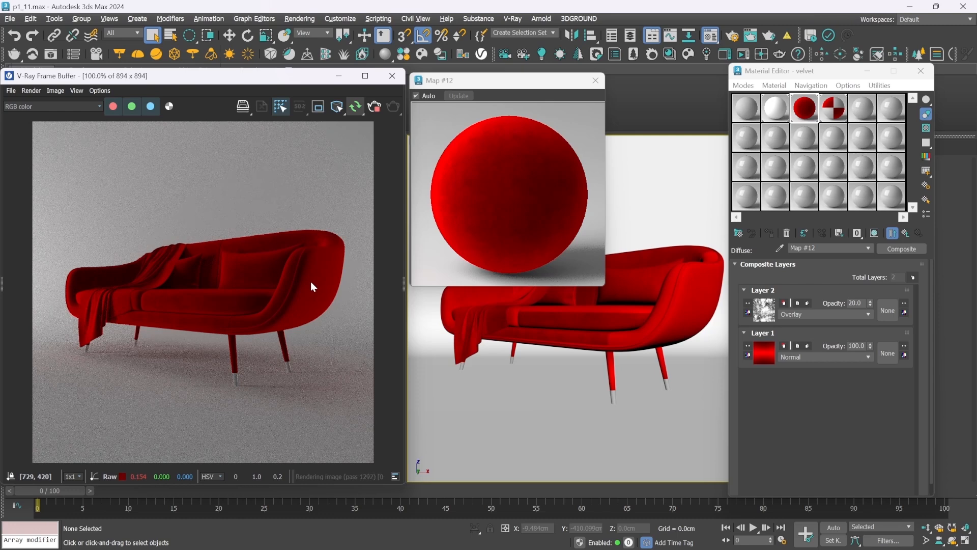
{"action": "left_click", "coordinate": [373, 106]}
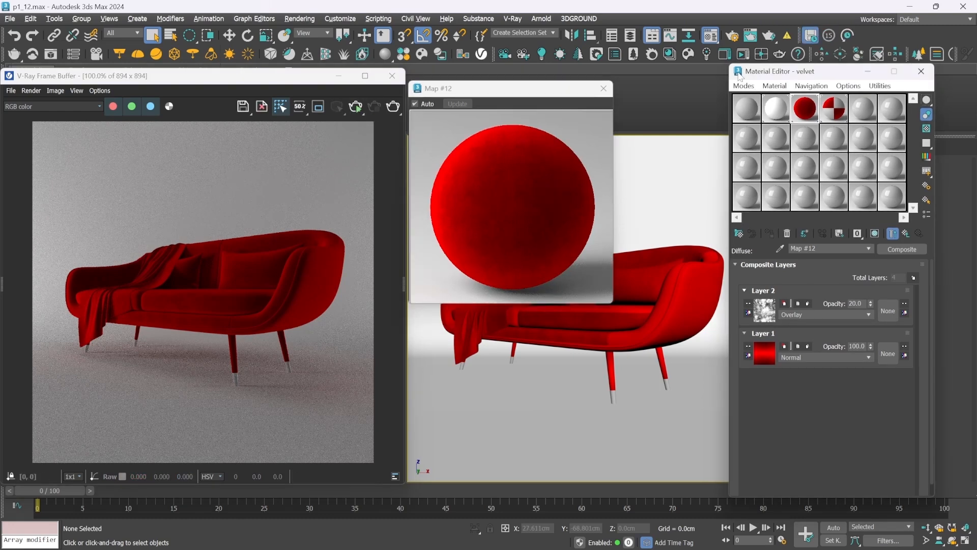
Add a third layer to the Composite map and load the Dirt3_1.png bitmap into it
{"action": "left_click", "coordinate": [914, 278]}
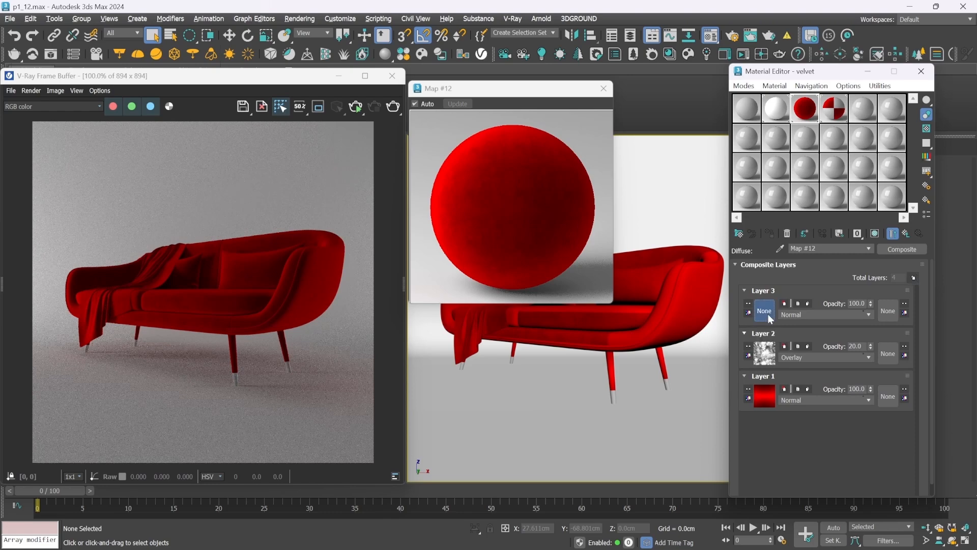
{"action": "left_click", "coordinate": [767, 313]}
{"action": "double_click", "coordinate": [396, 153]}
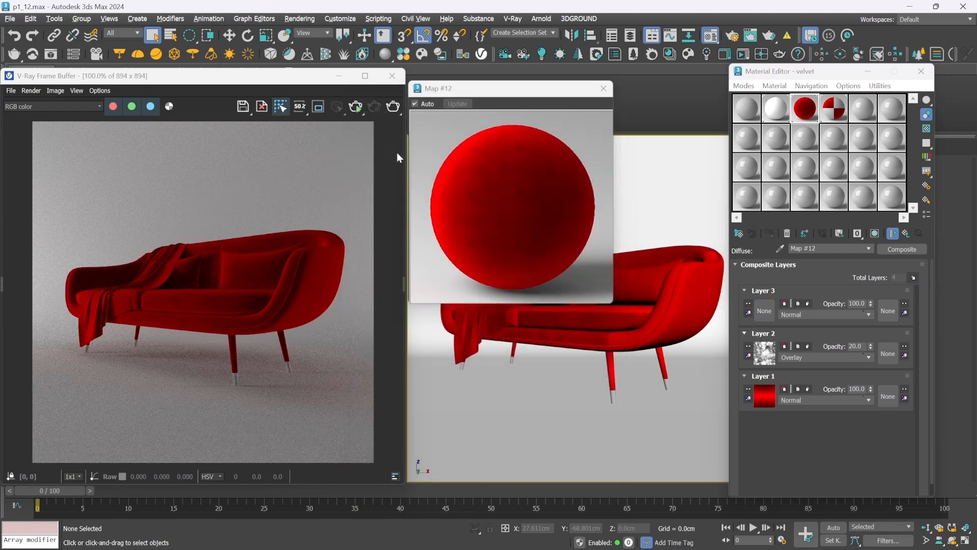
{"action": "left_click", "coordinate": [298, 124]}
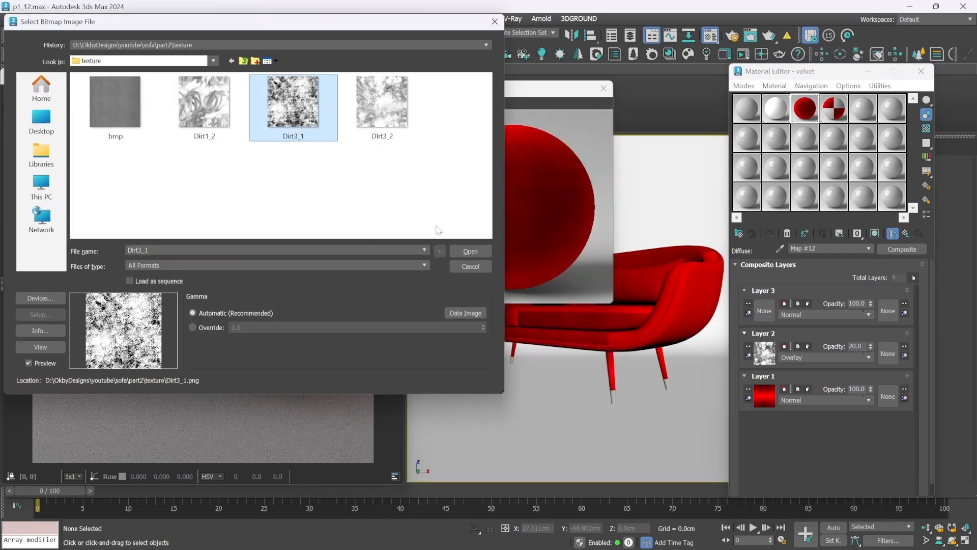
{"action": "left_click", "coordinate": [456, 252]}
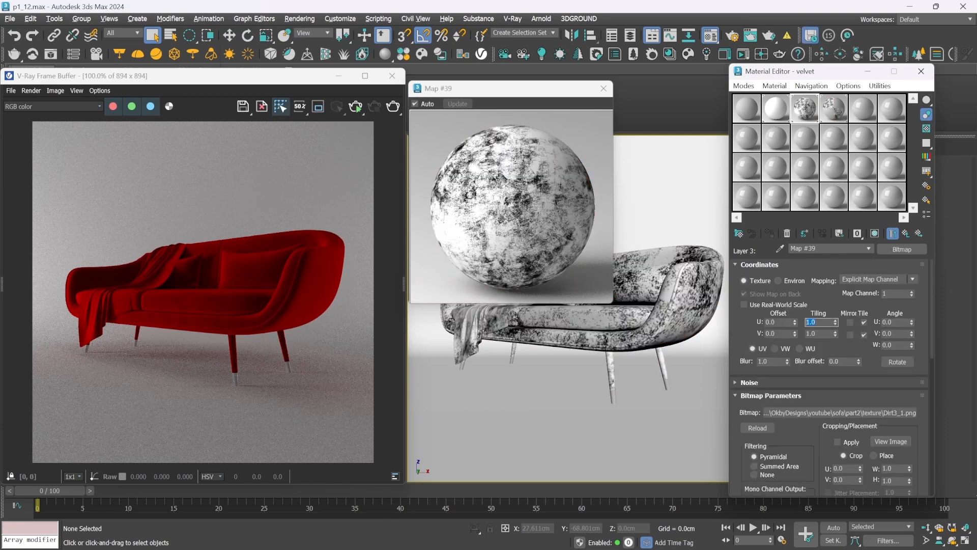
Set the Layer 3 dirt bitmap's U and V tiling to 5
{"action": "type", "text": "5"}
{"action": "key", "text": "Tab"}
{"action": "type", "text": "5"}
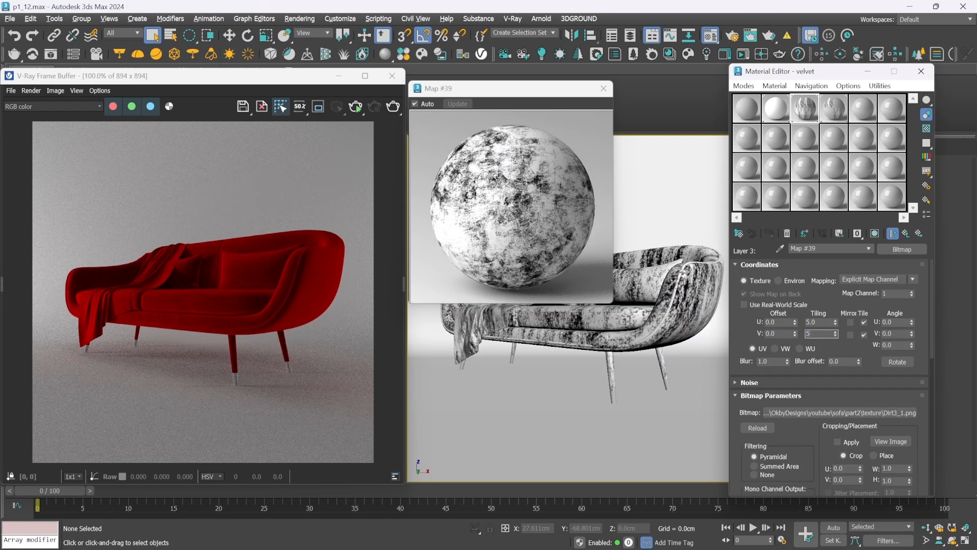
{"action": "key", "text": "Return"}
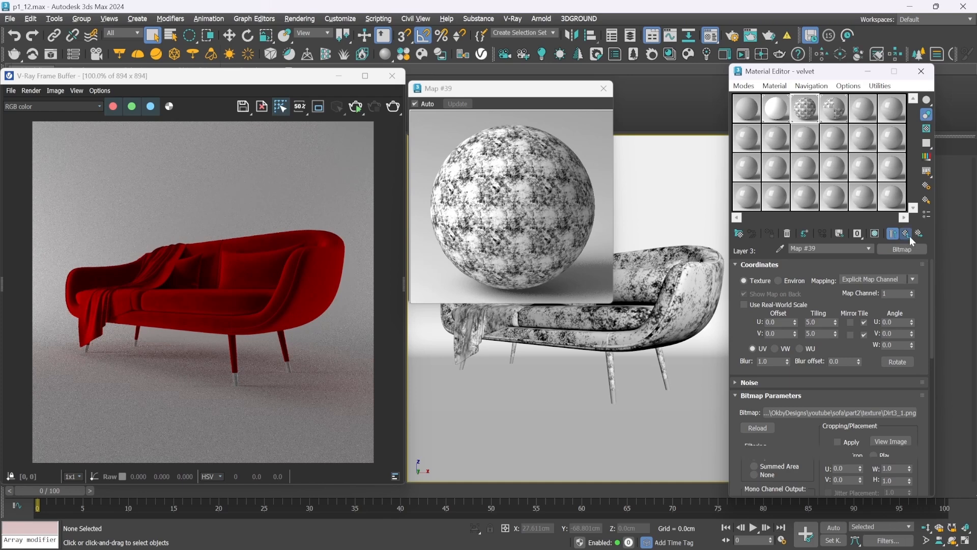
Blend Layer 3 of the Composite map in Overlay mode at 10 opacity
{"action": "left_click", "coordinate": [906, 234]}
{"action": "left_click", "coordinate": [807, 314]}
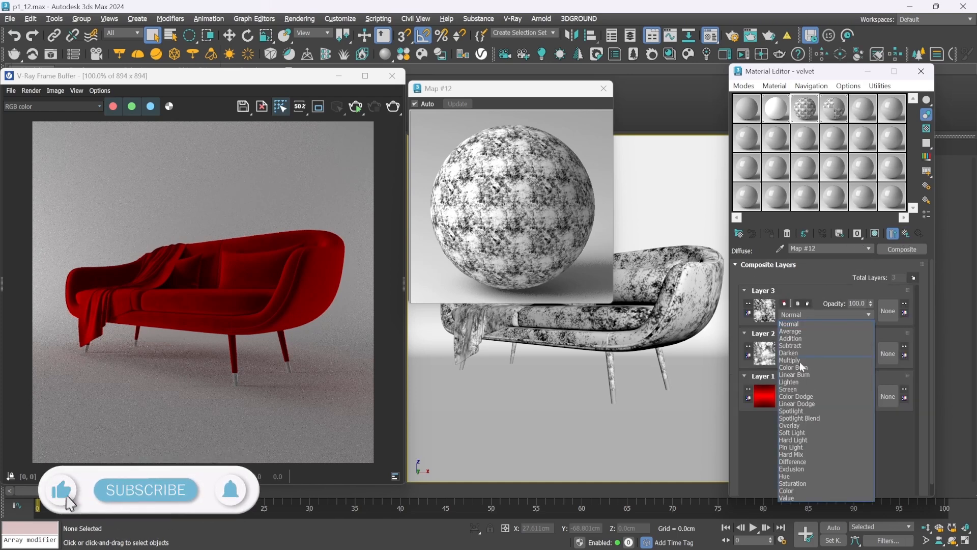
{"action": "left_click", "coordinate": [796, 426]}
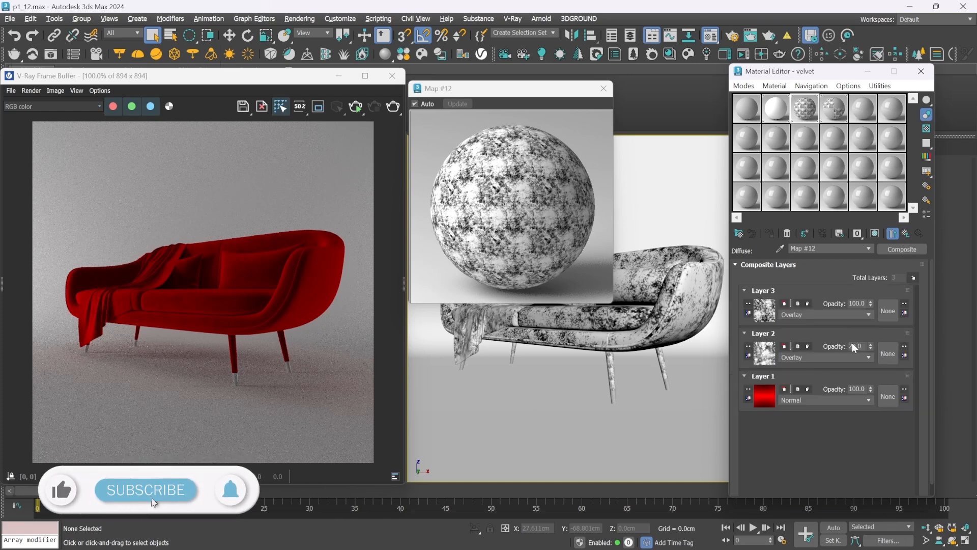
{"action": "double_click", "coordinate": [857, 303]}
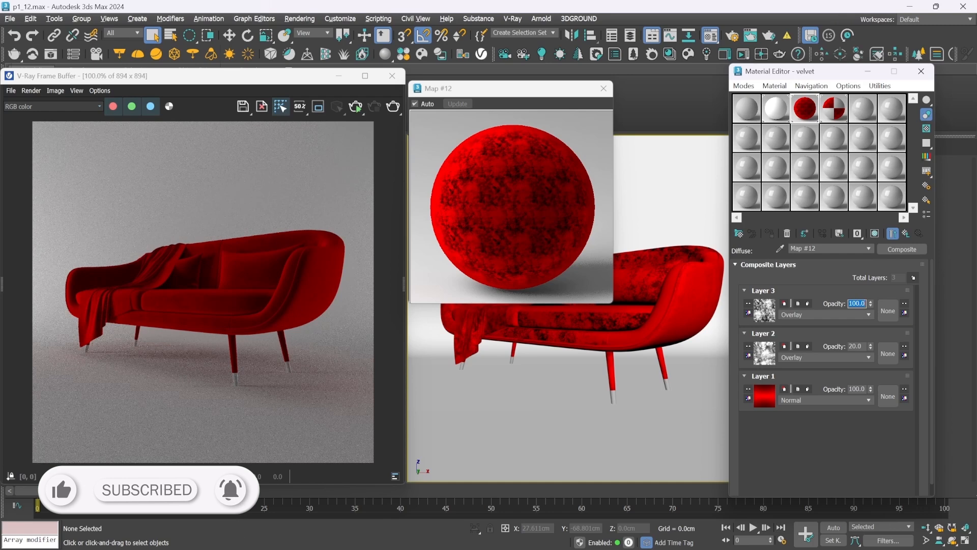
{"action": "type", "text": "10"}
{"action": "key", "text": "Return"}
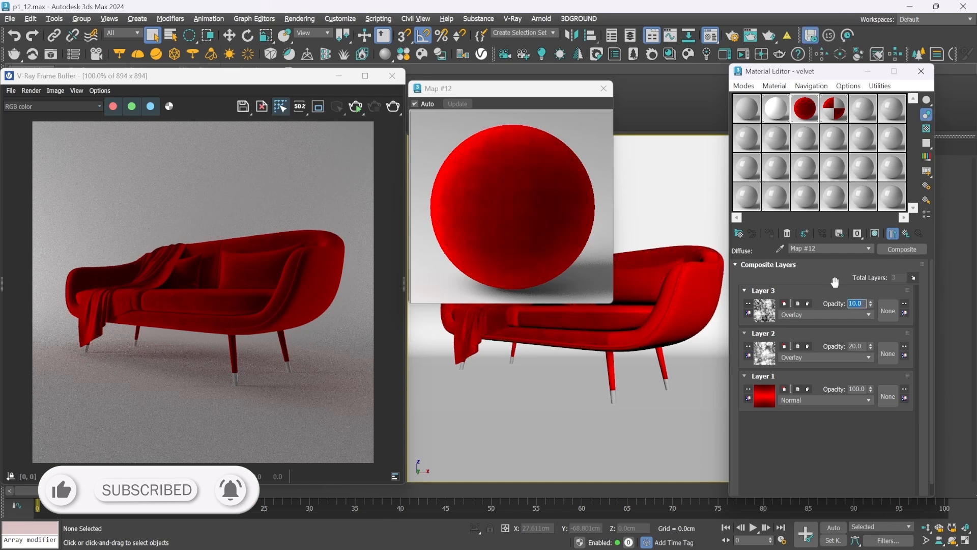
Add a fourth layer to the Composite map and load the Dirt1_2.tif bitmap into it
{"action": "left_click", "coordinate": [913, 278]}
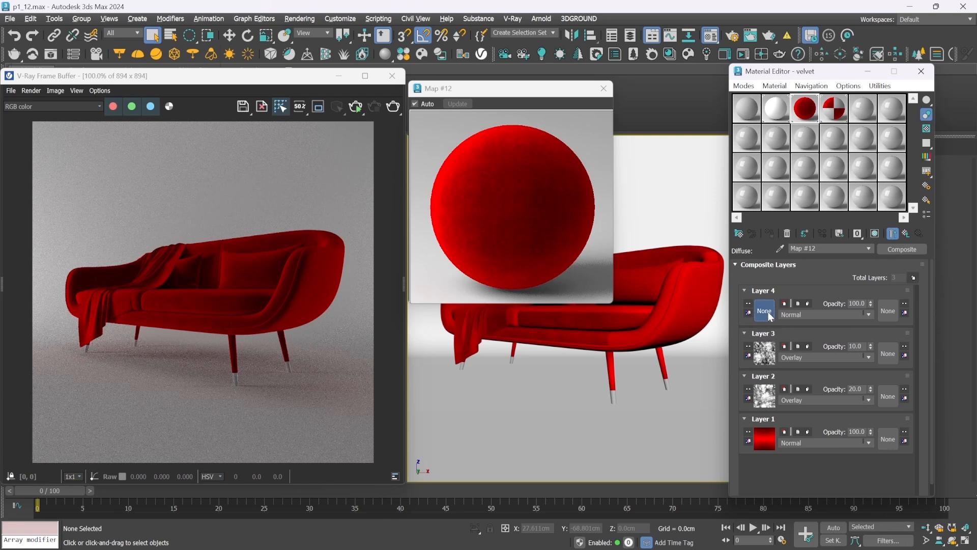
{"action": "left_click", "coordinate": [765, 311]}
{"action": "double_click", "coordinate": [390, 161]}
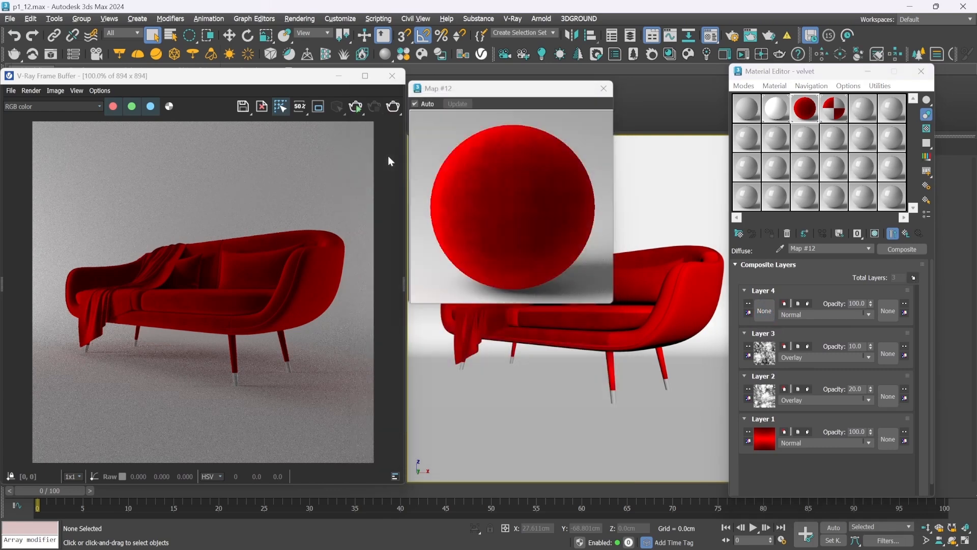
{"action": "left_click", "coordinate": [224, 117]}
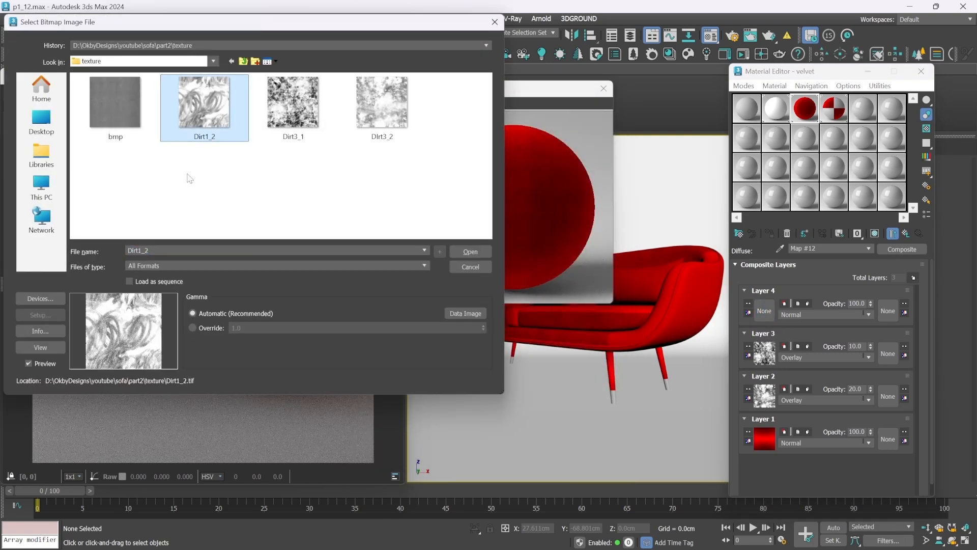
{"action": "left_click", "coordinate": [464, 251]}
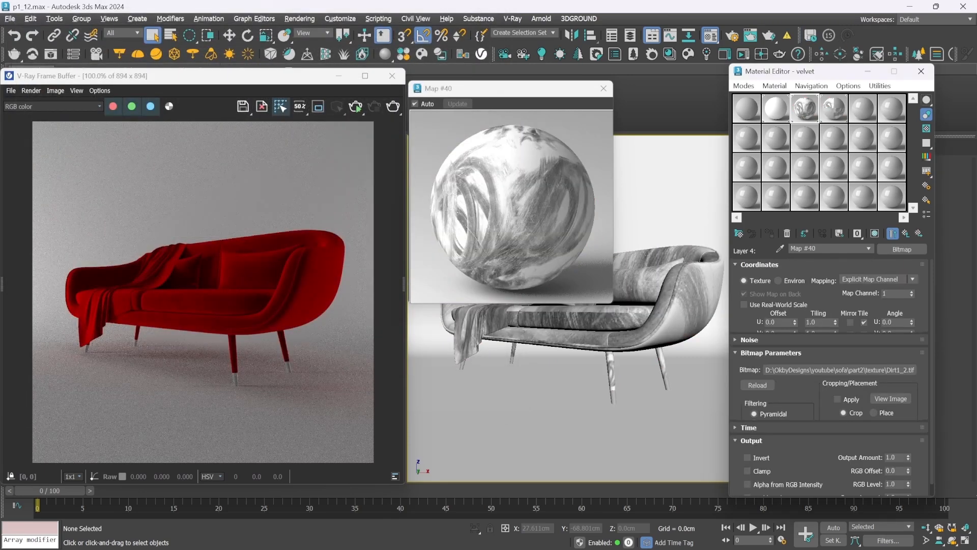
Set the Layer 4 dirt bitmap's U and V tiling to 4
{"action": "type", "text": "4"}
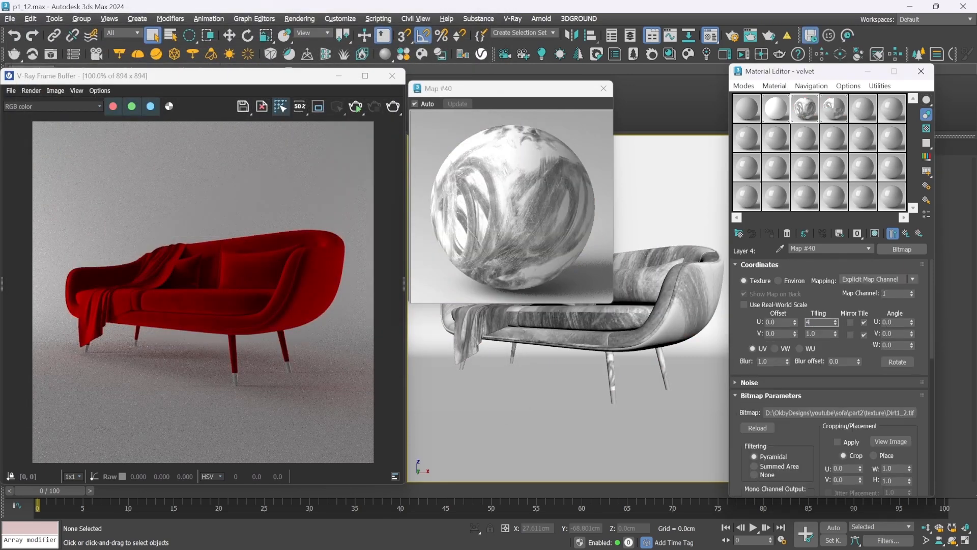
{"action": "key", "text": "Tab"}
{"action": "type", "text": "4"}
{"action": "key", "text": "Return"}
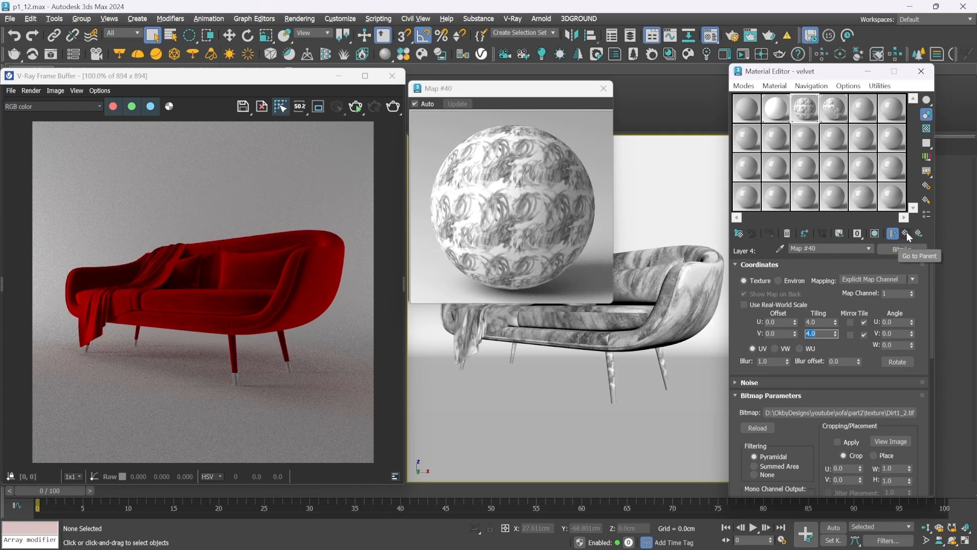
Blend Layer 4 of the Composite map in Overlay mode at 20 opacity and test it in an interactive render
{"action": "key", "text": "Up"}
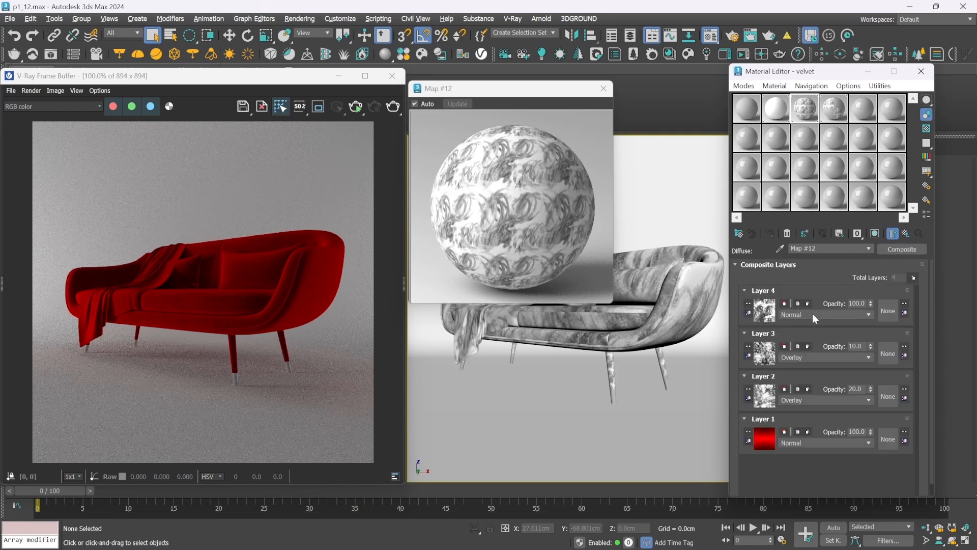
{"action": "left_click", "coordinate": [812, 314]}
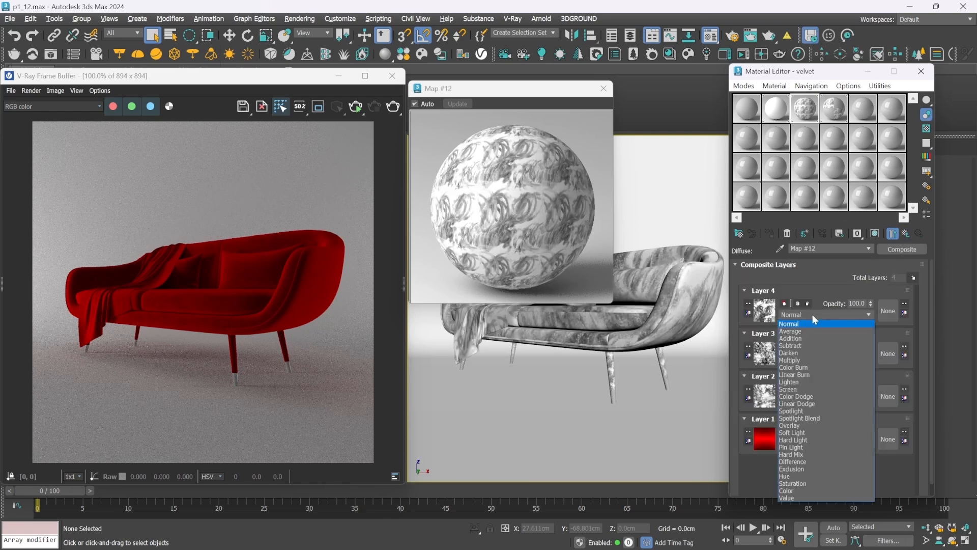
{"action": "left_click", "coordinate": [795, 428]}
{"action": "left_click", "coordinate": [856, 303]}
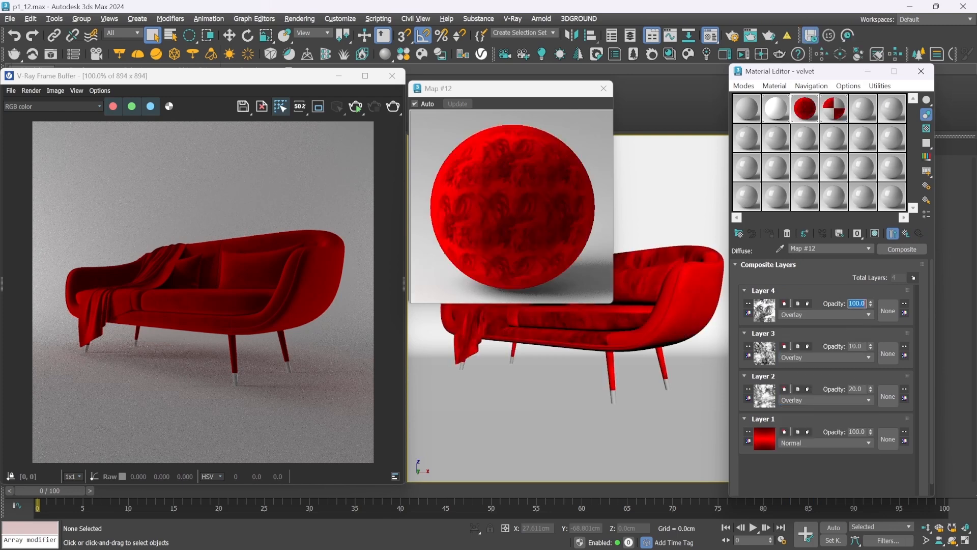
{"action": "type", "text": "1"}
{"action": "type", "text": "0"}
{"action": "key", "text": "Return"}
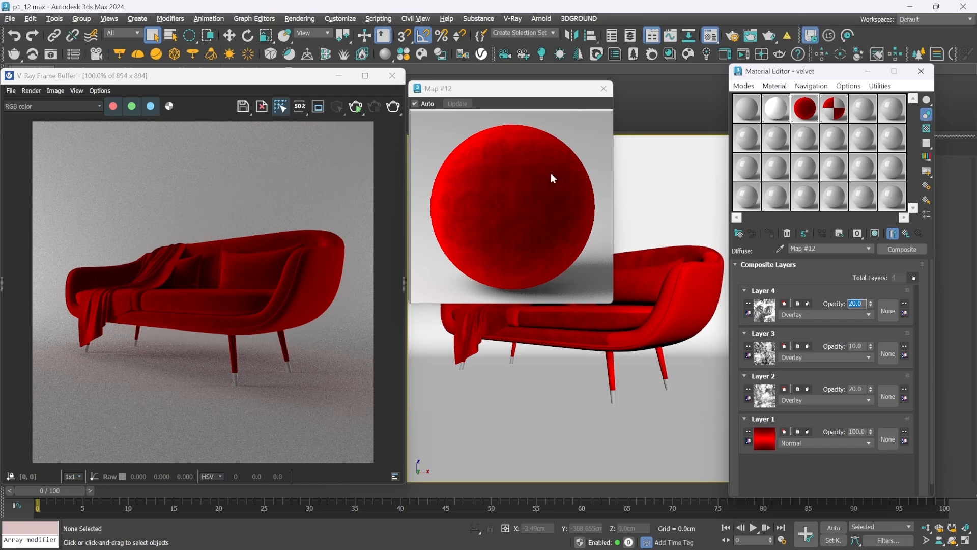
{"action": "left_click", "coordinate": [356, 108]}
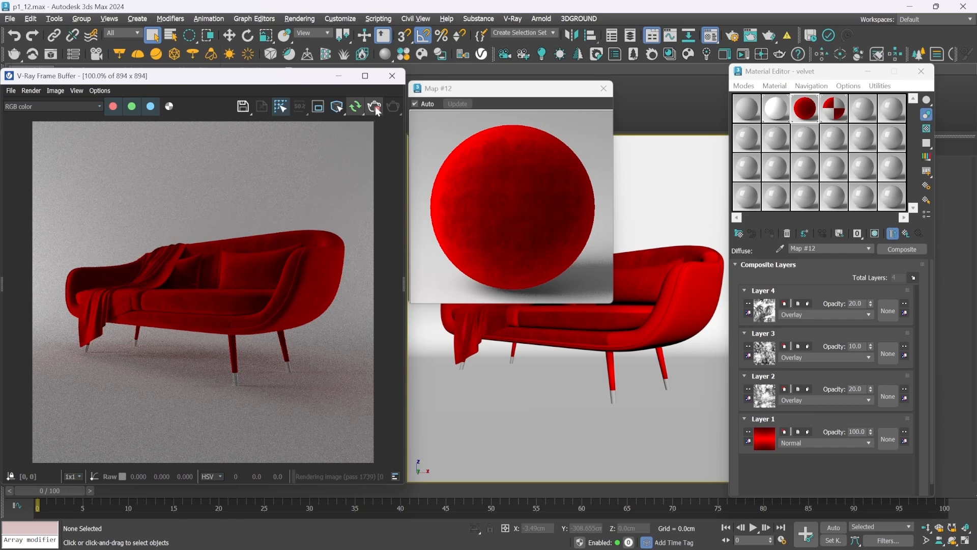
{"action": "left_click", "coordinate": [377, 111]}
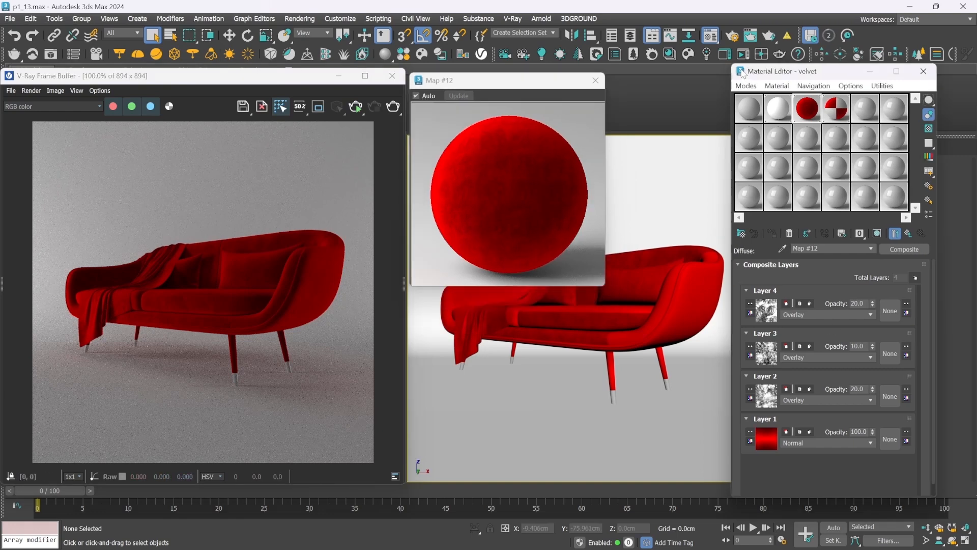
Bend the Mix Curve of Layer 1's Falloff map downward into a slow-start curve by adjusting both end points' tangent handles
{"action": "left_click", "coordinate": [760, 444]}
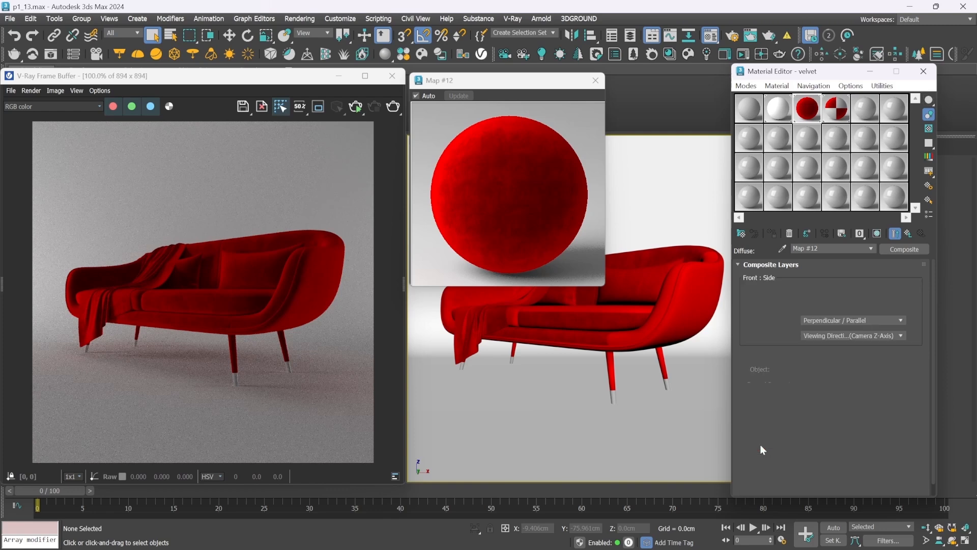
{"action": "left_click", "coordinate": [896, 235]}
{"action": "left_click_drag", "start_coordinate": [931, 279], "coordinate": [935, 334]}
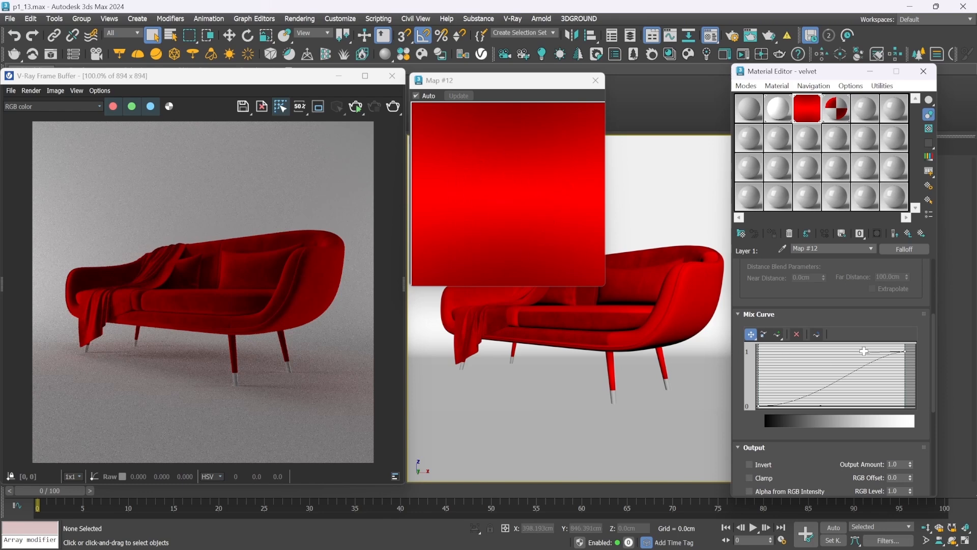
{"action": "left_click_drag", "start_coordinate": [865, 353], "coordinate": [876, 372]}
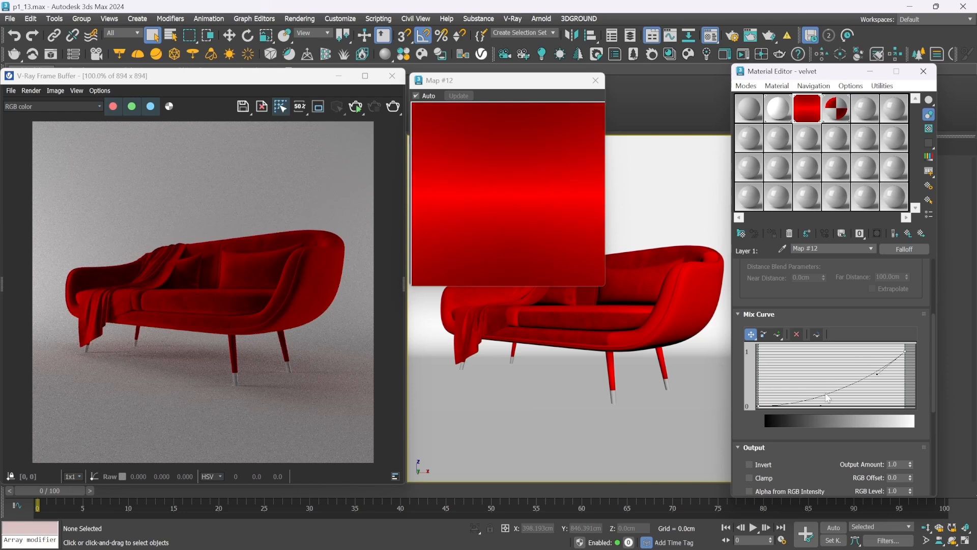
{"action": "left_click_drag", "start_coordinate": [823, 406], "coordinate": [846, 405]}
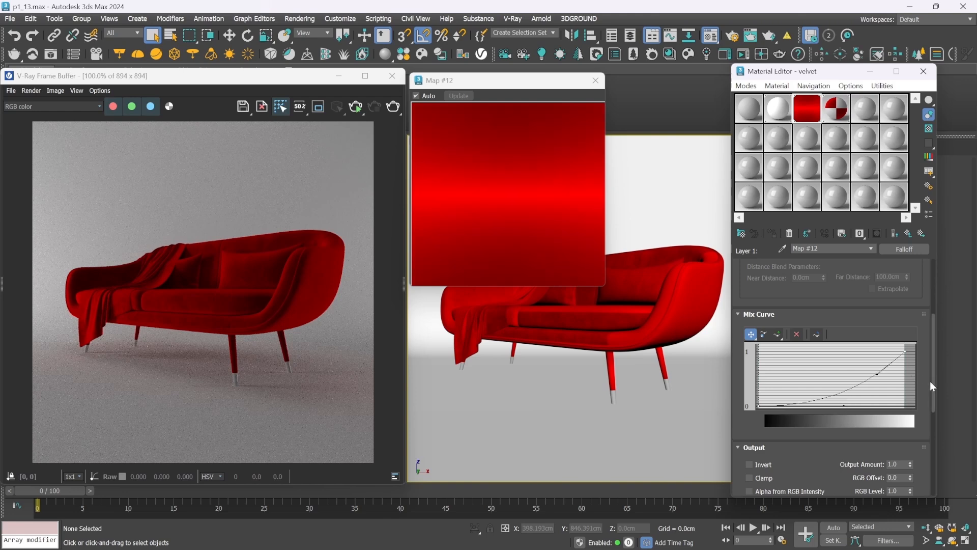
Lighten the Falloff map's side color to red FF2E2E with saturation 209, and return to the Composite map's end result
{"action": "left_click_drag", "start_coordinate": [932, 383], "coordinate": [930, 310]}
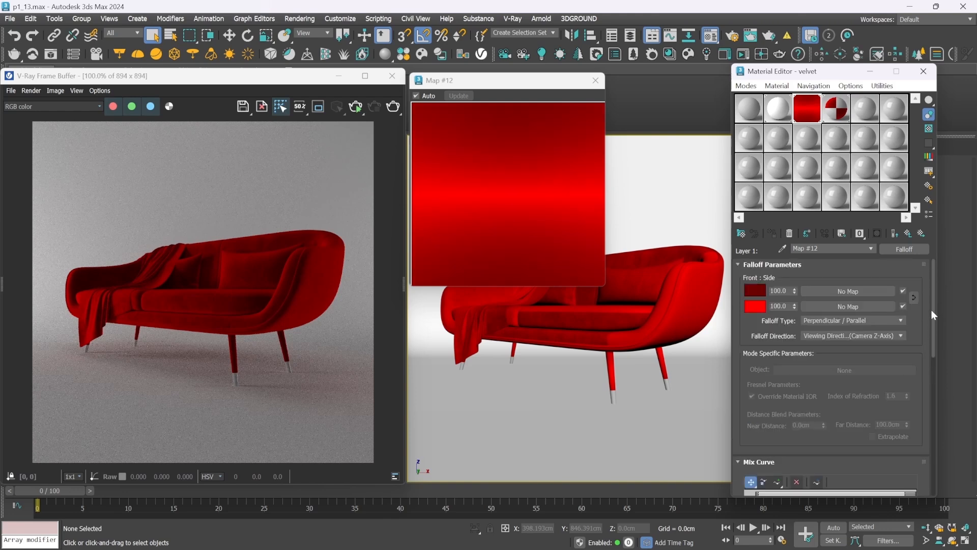
{"action": "left_click", "coordinate": [755, 305]}
{"action": "left_click_drag", "start_coordinate": [619, 150], "coordinate": [661, 246]}
{"action": "left_click", "coordinate": [697, 326]}
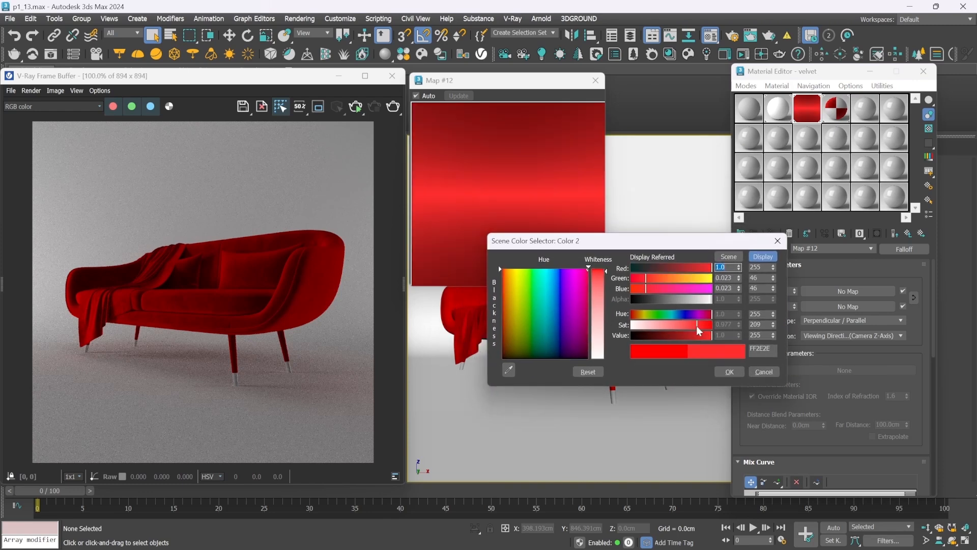
{"action": "left_click", "coordinate": [729, 370]}
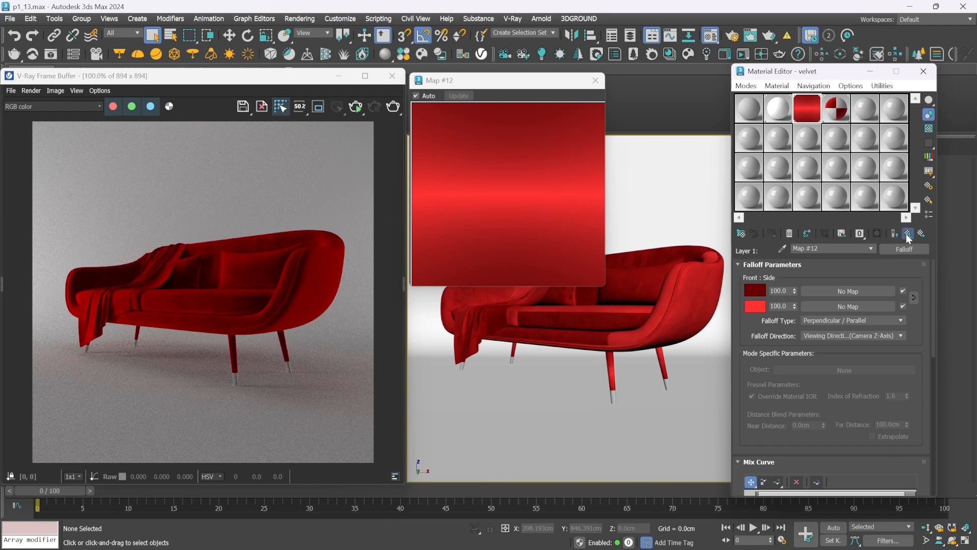
{"action": "left_click", "coordinate": [896, 234]}
{"action": "left_click", "coordinate": [896, 236]}
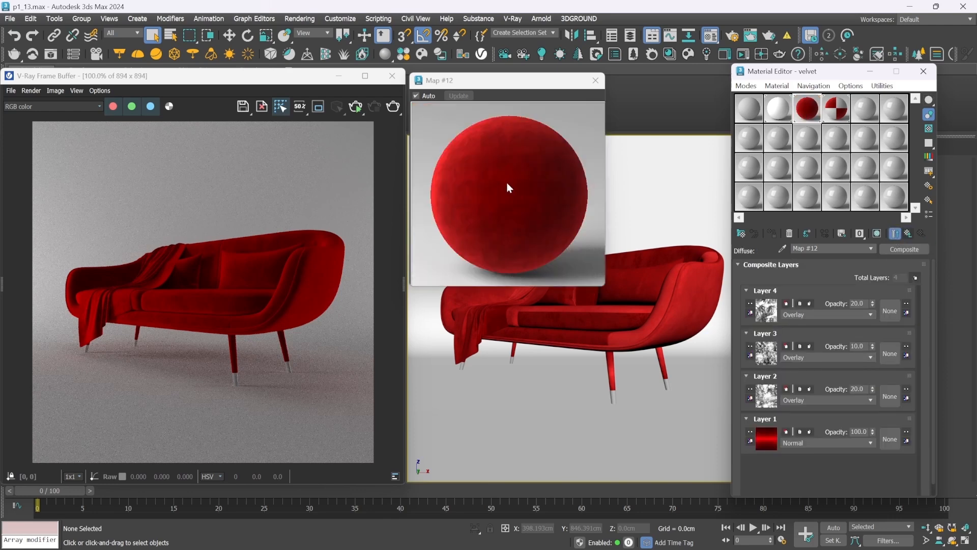
Run an interactive render to check the adjusted red velvet on the sofa, and stop it
{"action": "left_click", "coordinate": [268, 198]}
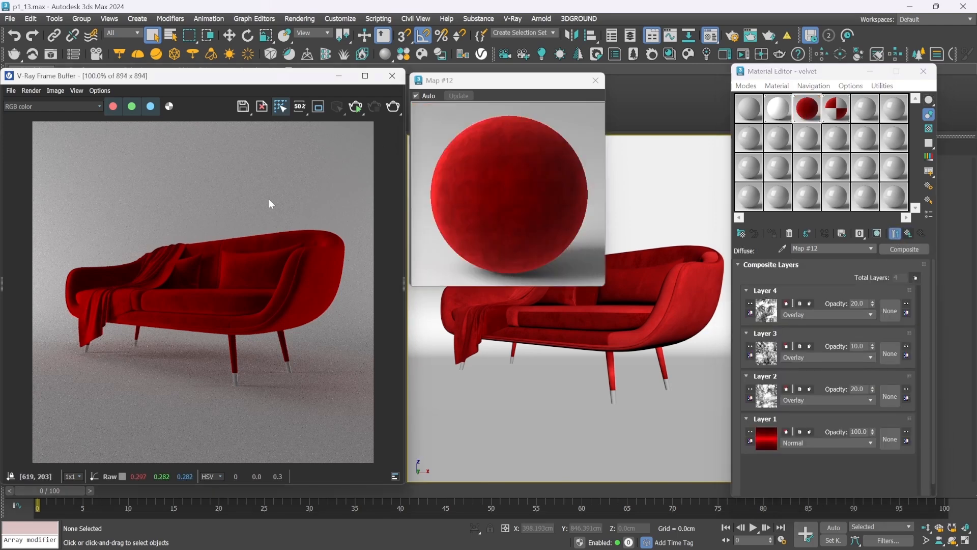
{"action": "left_click", "coordinate": [355, 108]}
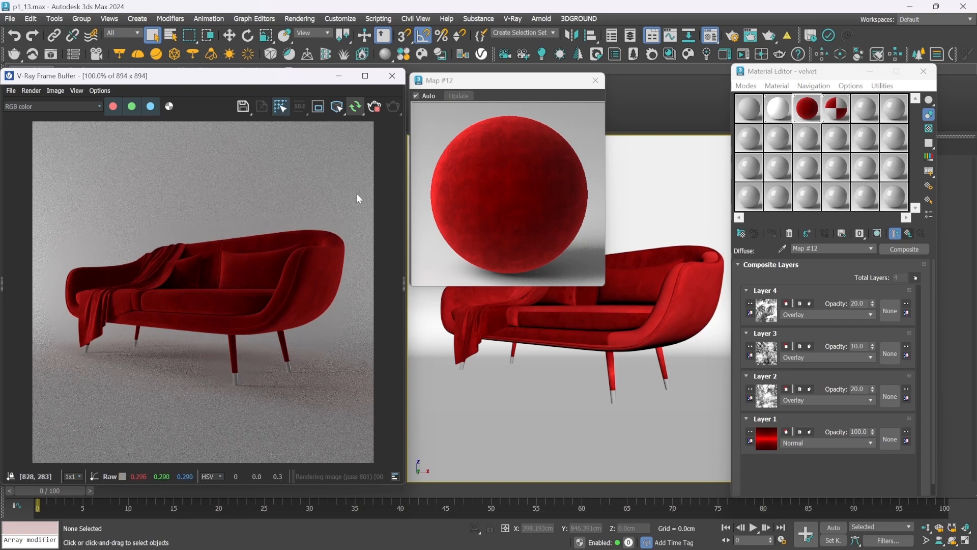
{"action": "left_click", "coordinate": [373, 111]}
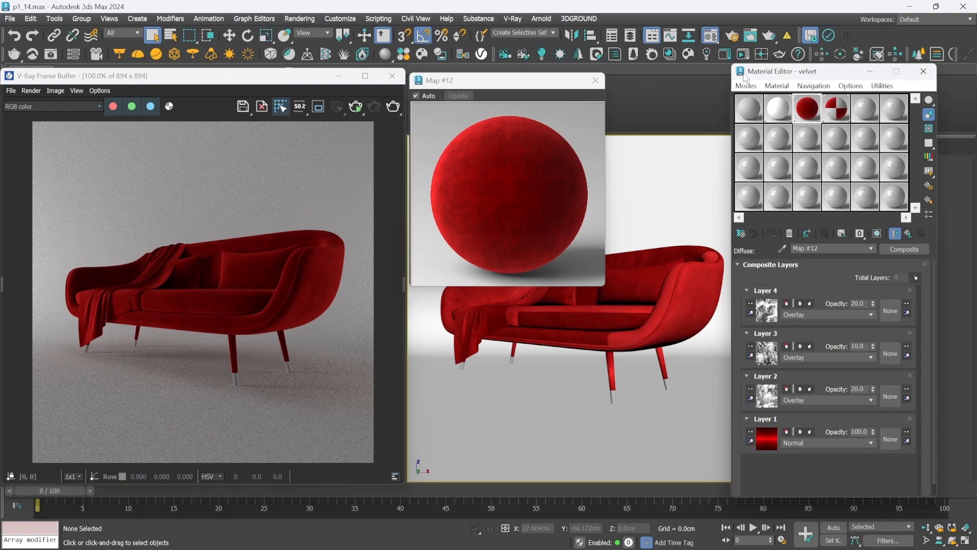
Add a Color Correction to the Layer 1 texture of the Composite map and set its hue shift to -90
{"action": "left_click", "coordinate": [752, 441]}
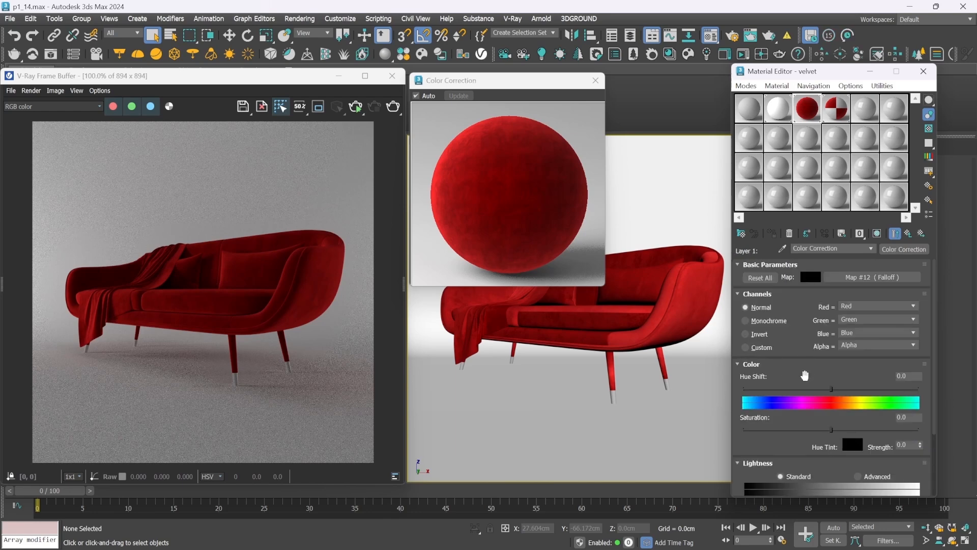
{"action": "mouse_move", "coordinate": [801, 388]}
{"action": "left_mouse_down"}
{"action": "mouse_move", "coordinate": [777, 388]}
{"action": "mouse_move", "coordinate": [799, 392]}
{"action": "left_mouse_up"}
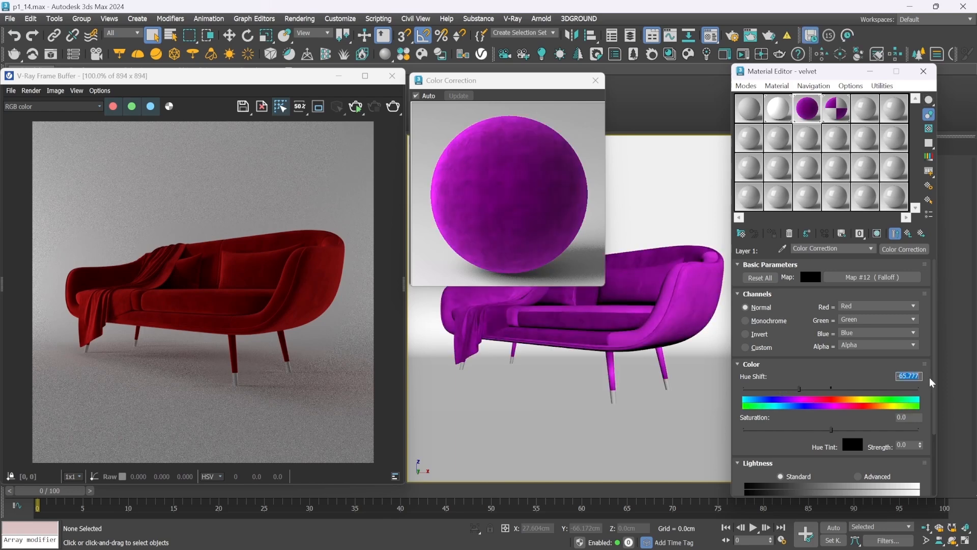
{"action": "type", "text": "-90"}
{"action": "key", "text": "Return"}
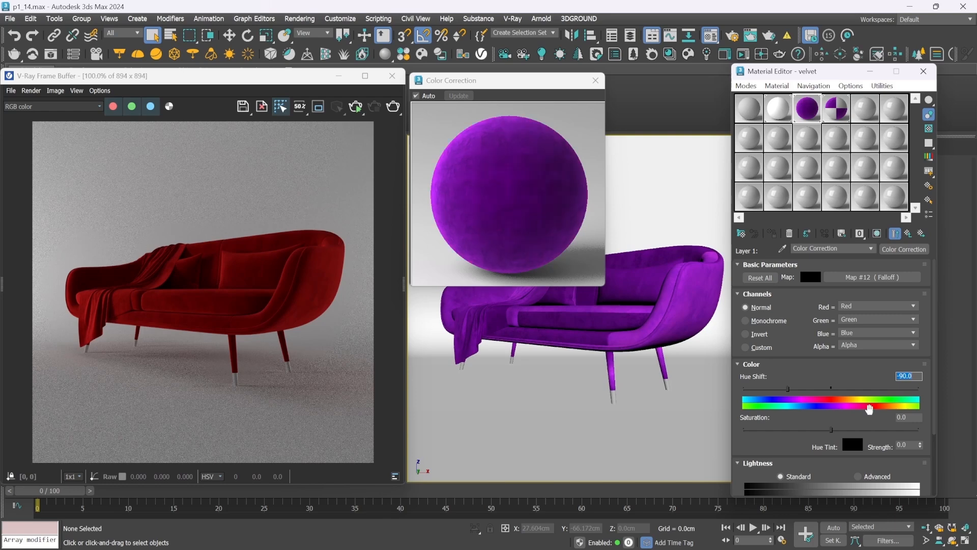
Set the saturation of Layer 1's Color Correction to -45
{"action": "left_click_drag", "start_coordinate": [832, 429], "coordinate": [796, 432]}
{"action": "key", "text": "Tab"}
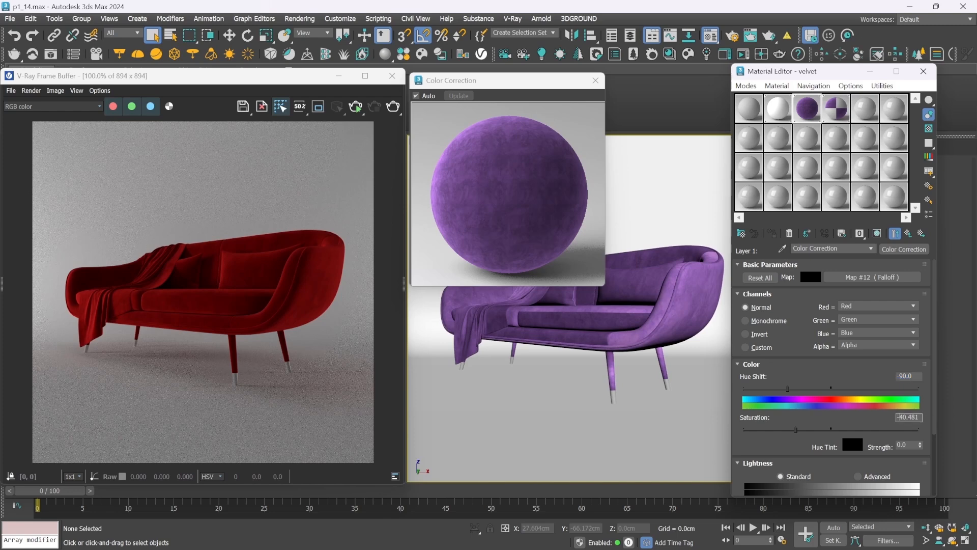
{"action": "type", "text": "-45"}
{"action": "key", "text": "Return"}
Use Advanced lightness with RGB gamma/contrast 0.9 and RGB gain 140 in the Color Correction, and start an interactive render
{"action": "left_click_drag", "start_coordinate": [766, 441], "coordinate": [779, 348]}
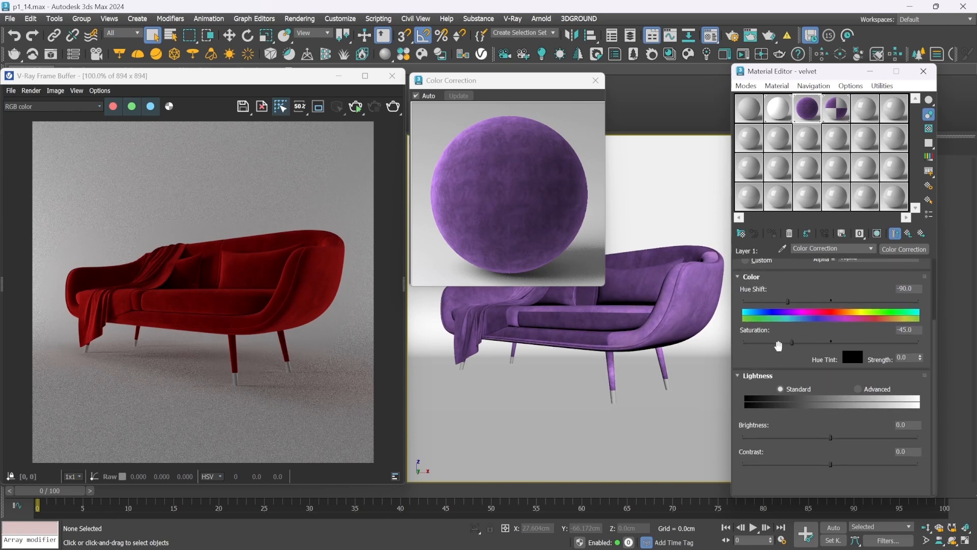
{"action": "left_click", "coordinate": [858, 390]}
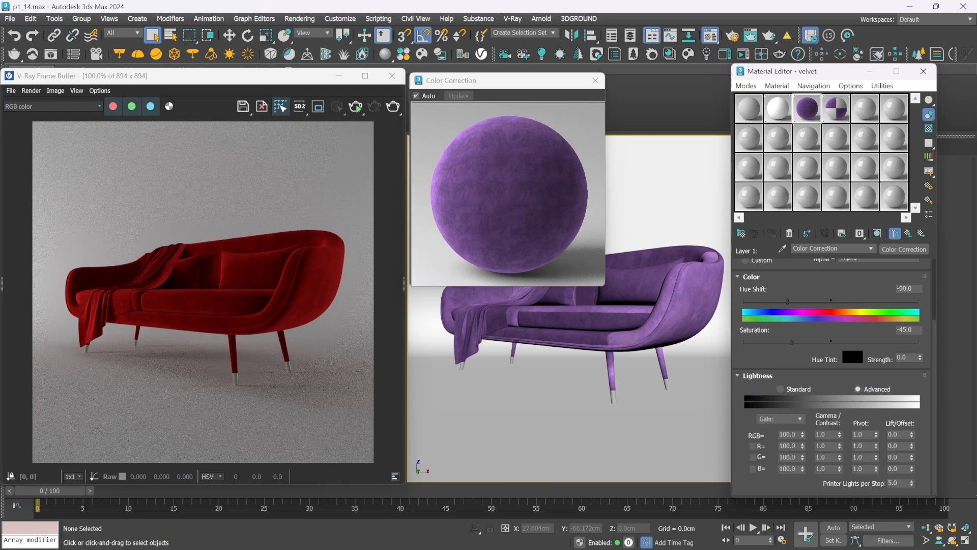
{"action": "left_click", "coordinate": [821, 434]}
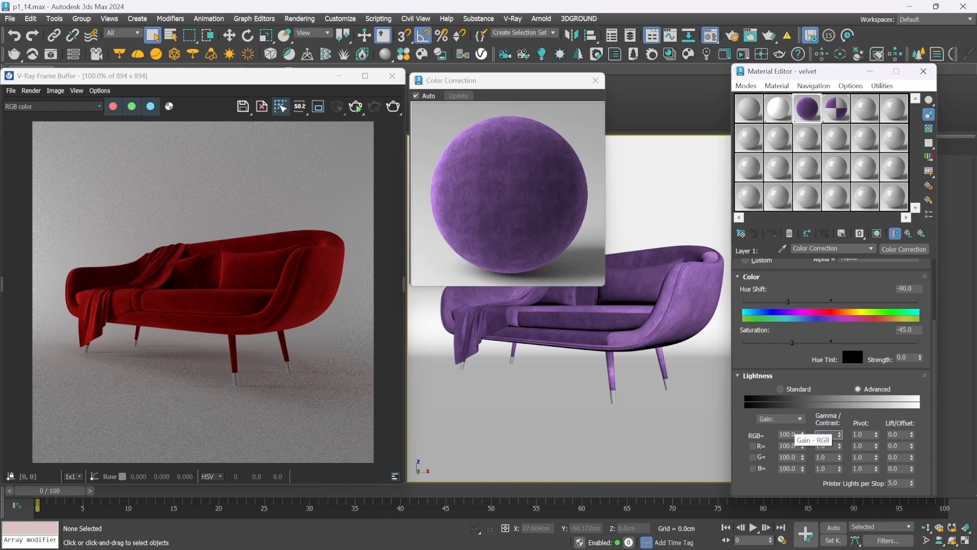
{"action": "type", "text": "0.9"}
{"action": "key", "text": "Tab"}
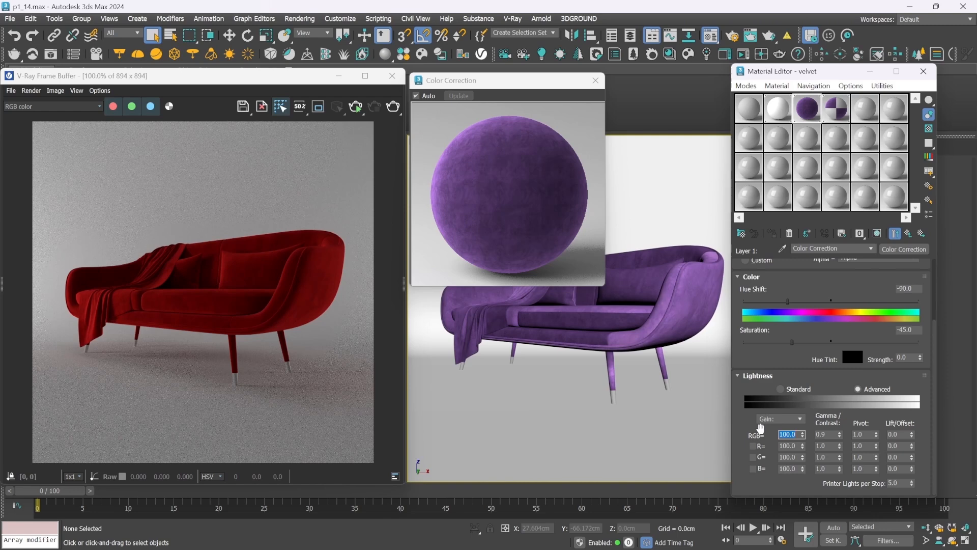
{"action": "type", "text": "140"}
{"action": "key", "text": "Return"}
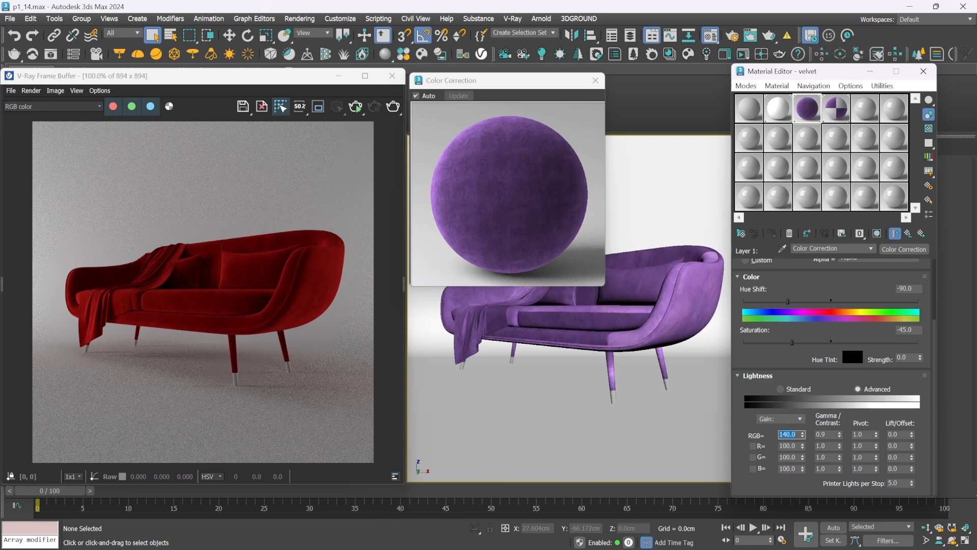
{"action": "left_click", "coordinate": [356, 108]}
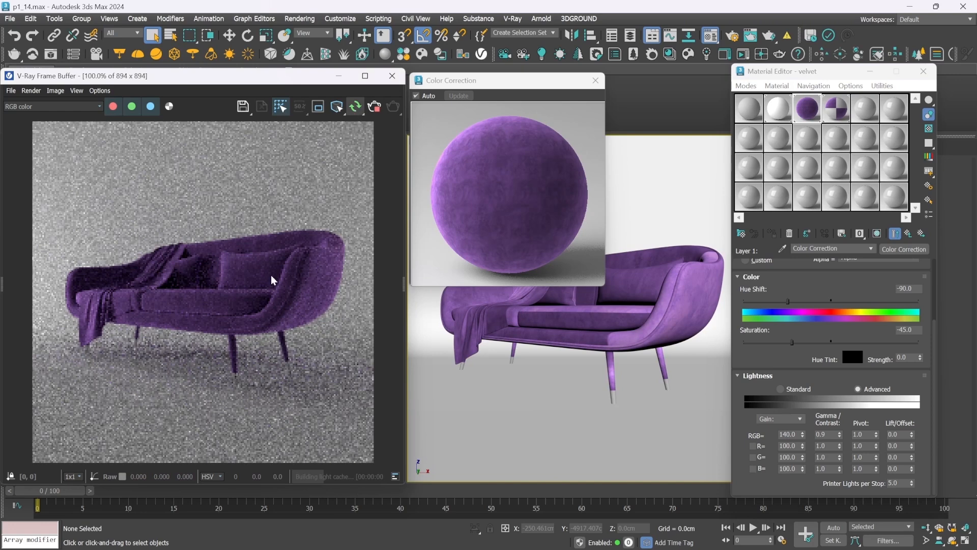
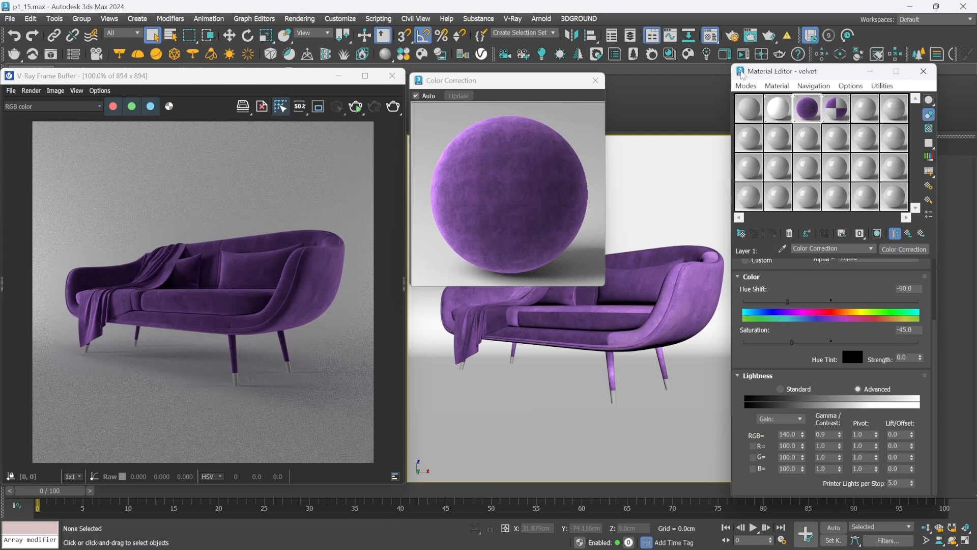
Return to the top level of the velvet material and assign a Mix map to its bump slot
{"action": "left_click", "coordinate": [911, 233]}
{"action": "left_click", "coordinate": [912, 233]}
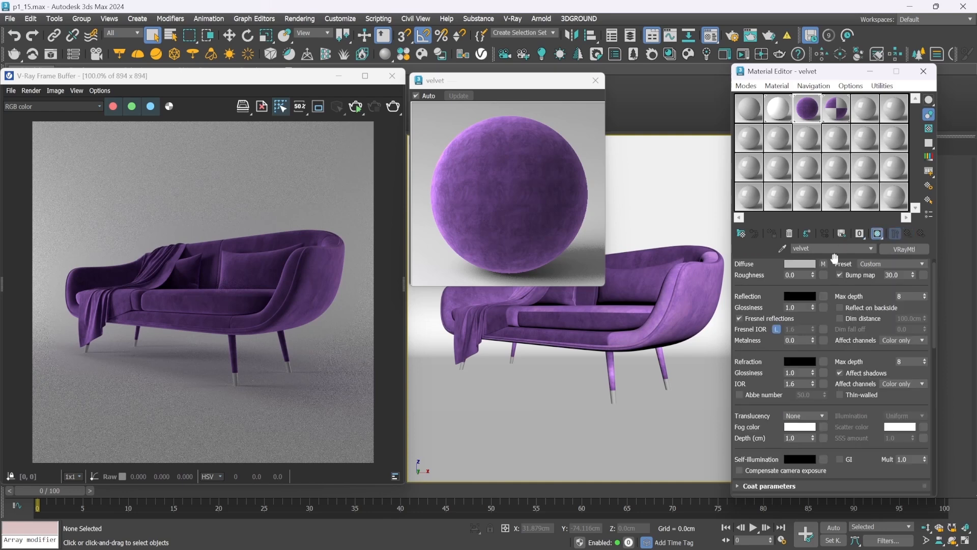
{"action": "left_click", "coordinate": [923, 276]}
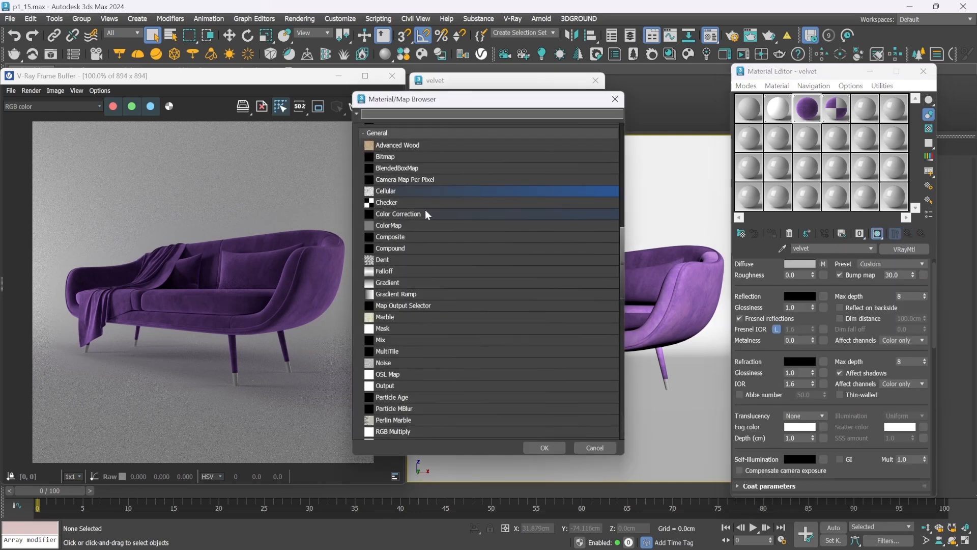
{"action": "double_click", "coordinate": [392, 342]}
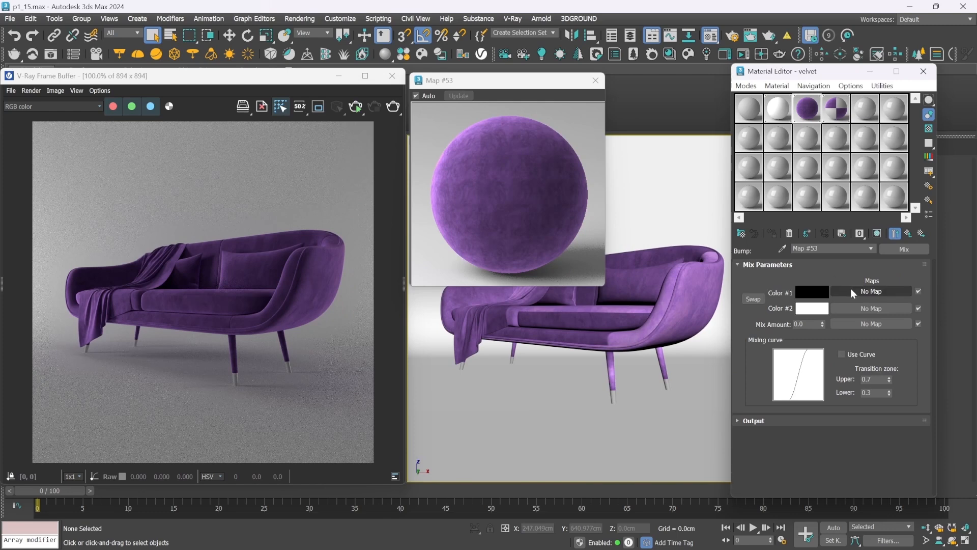
Load the bmp.jpg bitmap from the texture folder as Color #1 of the Mix map
{"action": "left_click", "coordinate": [850, 290]}
{"action": "double_click", "coordinate": [418, 157]}
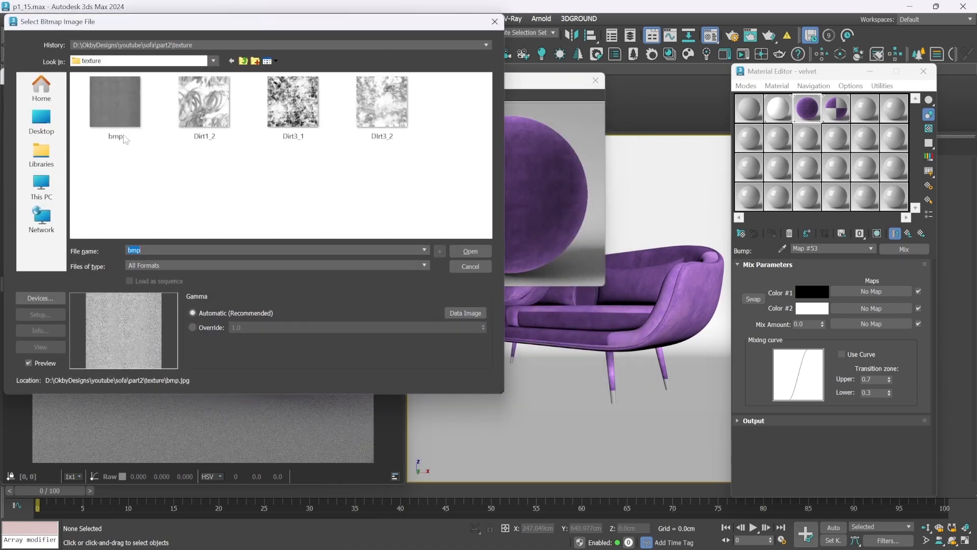
{"action": "left_click_drag", "start_coordinate": [124, 139], "coordinate": [326, 203]}
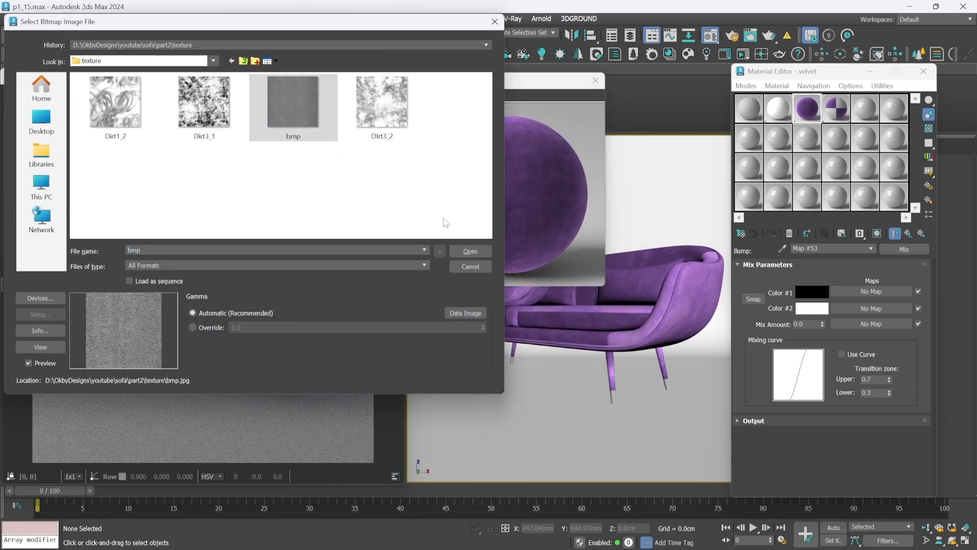
{"action": "left_click", "coordinate": [471, 250]}
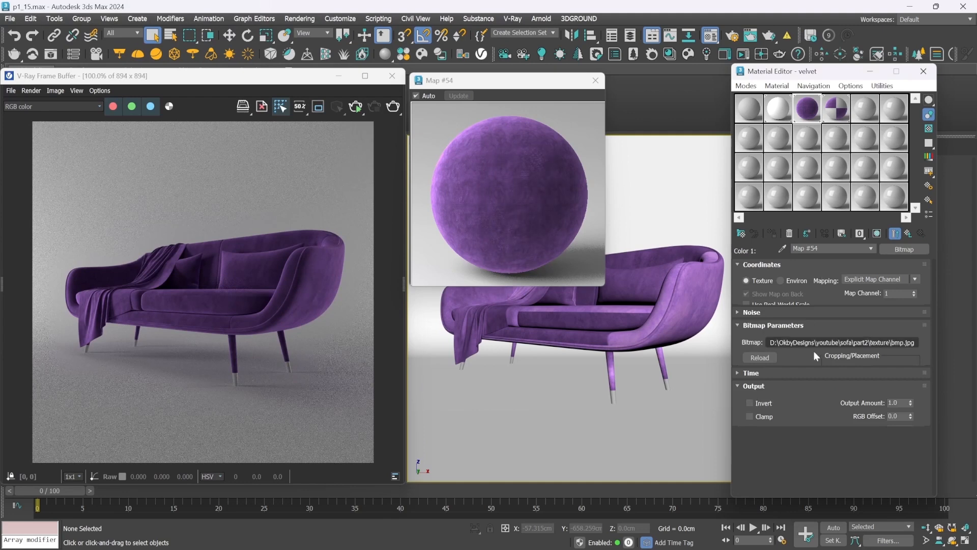
Preview the bmp.jpg image and set its U and V tiling to 20
{"action": "left_click", "coordinate": [896, 441]}
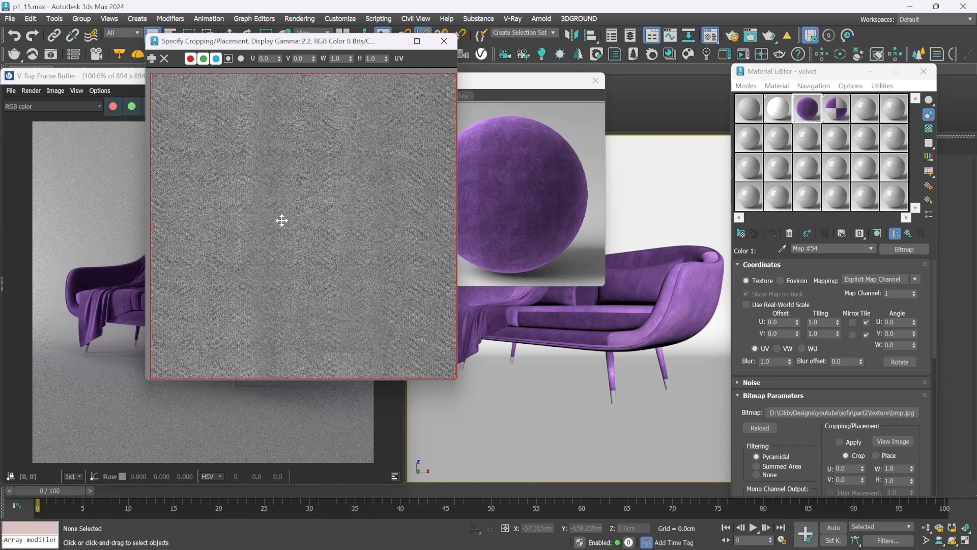
{"action": "left_click", "coordinate": [443, 41]}
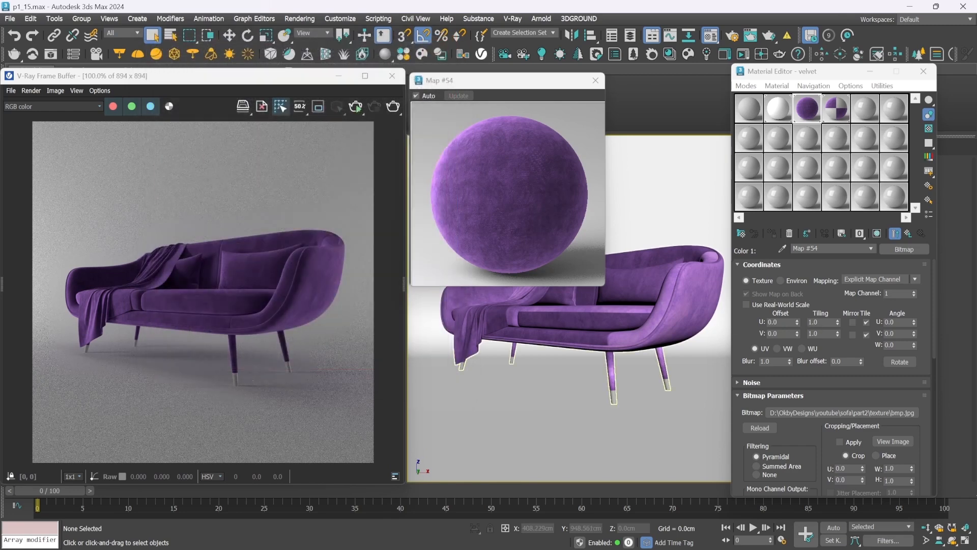
{"action": "left_click_drag", "start_coordinate": [823, 323], "coordinate": [750, 322]}
{"action": "type", "text": "20"}
{"action": "key", "text": "Tab"}
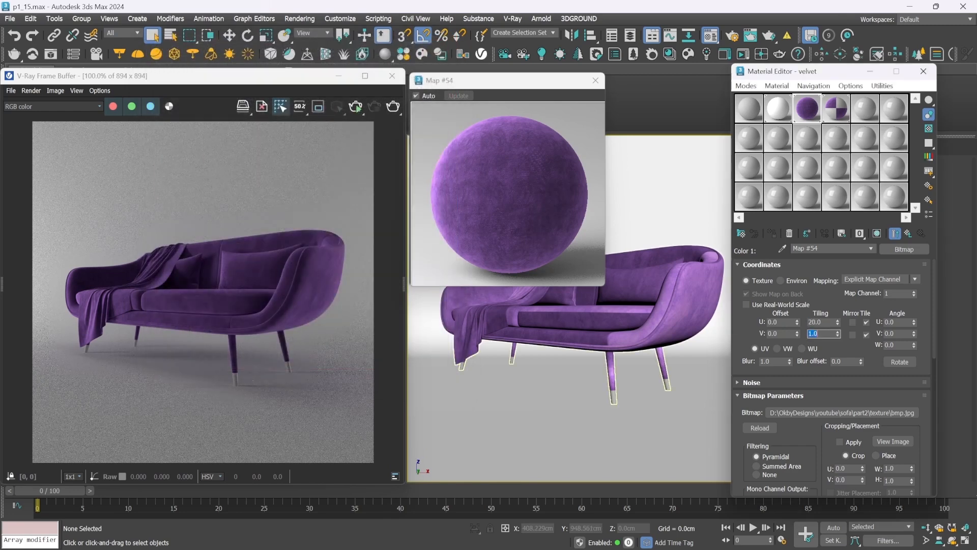
{"action": "type", "text": "20"}
{"action": "key", "text": "Return"}
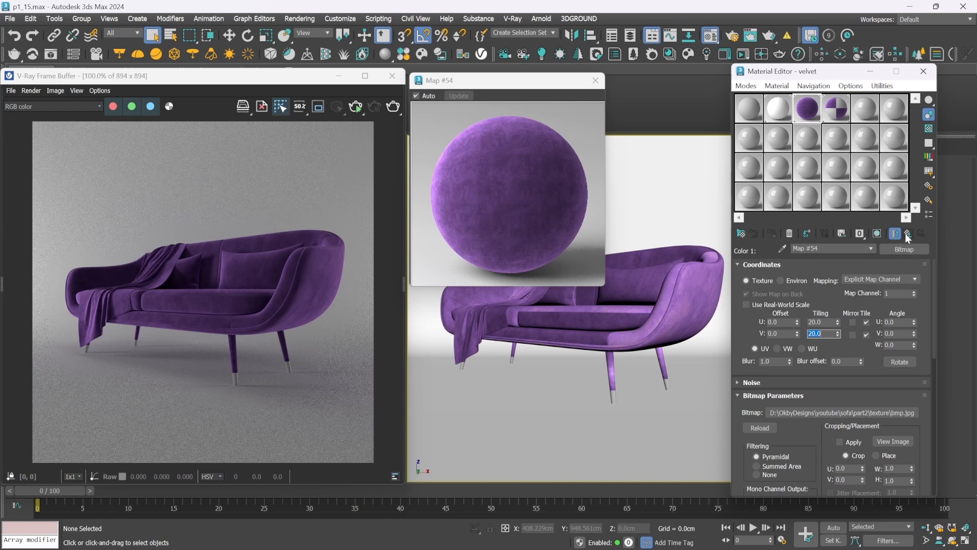
Assign a Cellular map to Color #2 of the Mix map and preview that map on its own
{"action": "left_click", "coordinate": [906, 233]}
{"action": "left_click", "coordinate": [847, 305]}
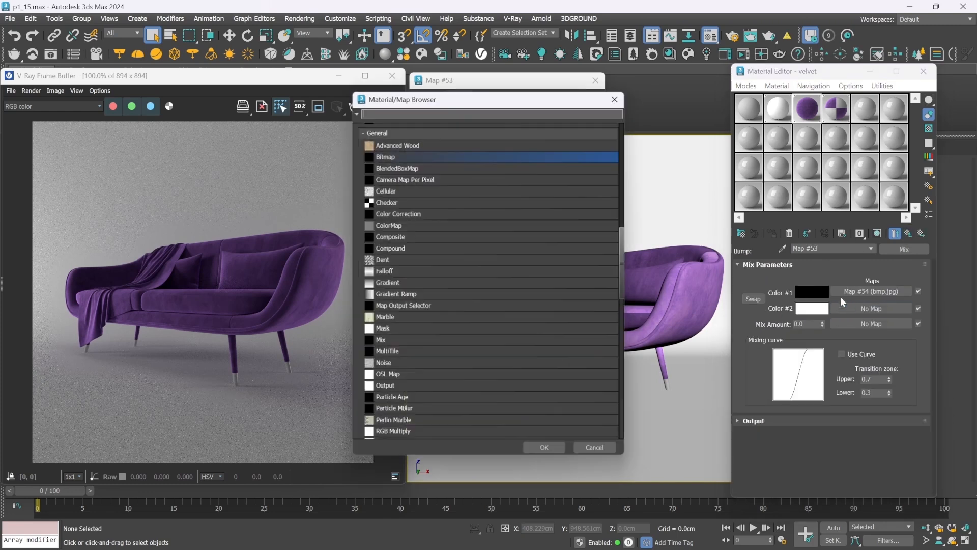
{"action": "double_click", "coordinate": [403, 192]}
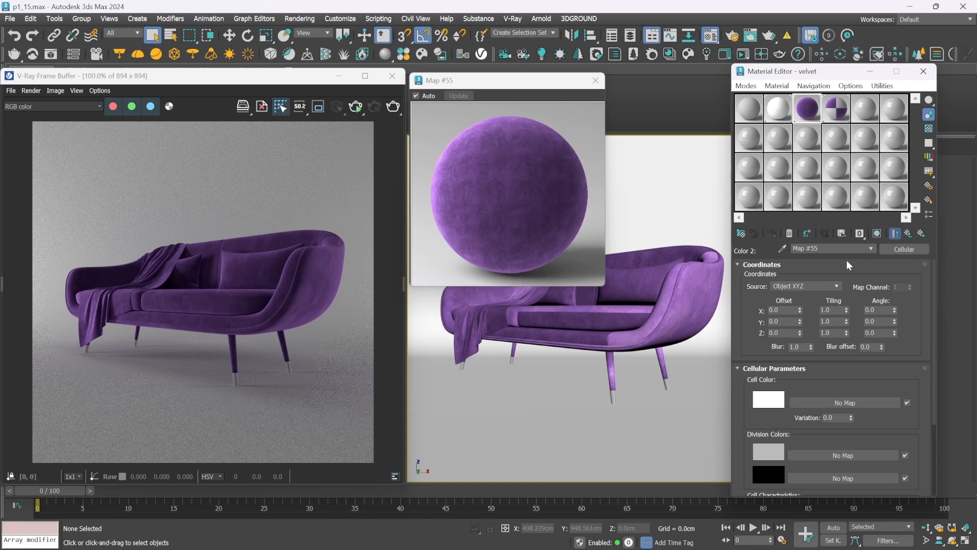
{"action": "left_click", "coordinate": [896, 234]}
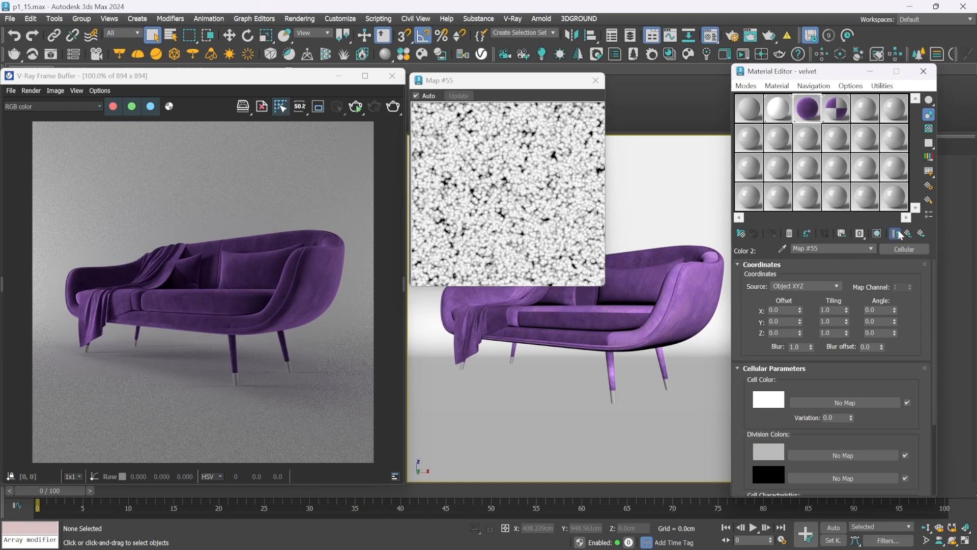
Set the Cellular map's cell color to black and its first division color to white
{"action": "left_click", "coordinate": [769, 400]}
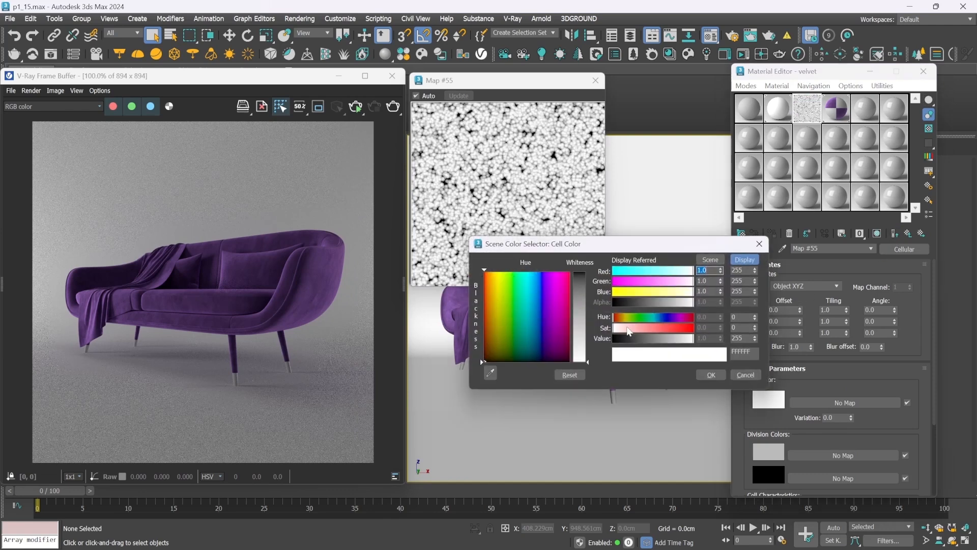
{"action": "left_click_drag", "start_coordinate": [633, 338], "coordinate": [612, 338]}
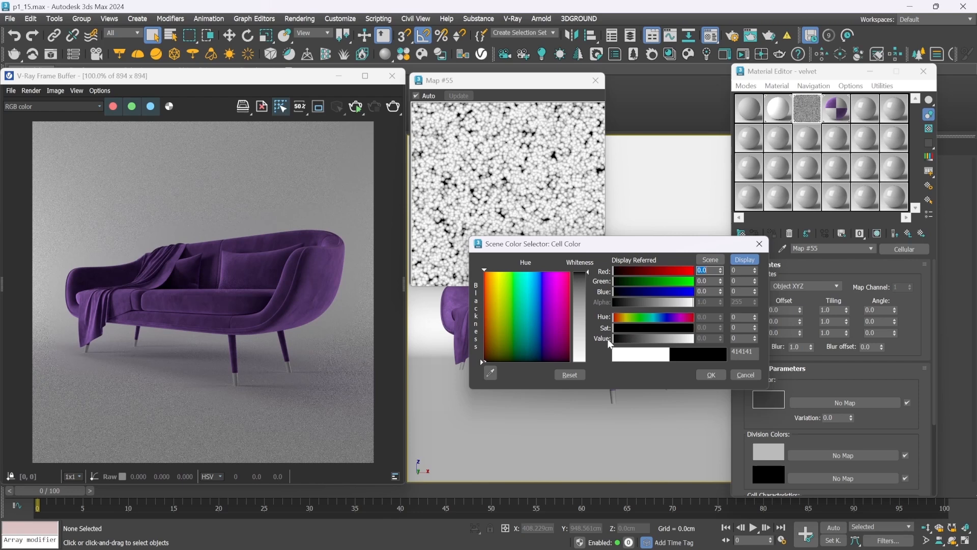
{"action": "left_click", "coordinate": [711, 375]}
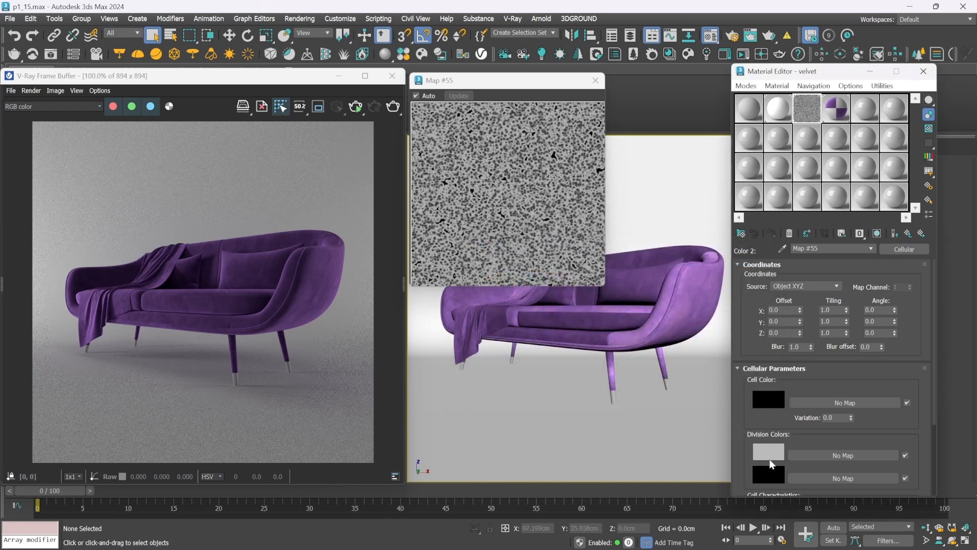
{"action": "left_click", "coordinate": [771, 461]}
{"action": "left_click_drag", "start_coordinate": [669, 401], "coordinate": [691, 401]}
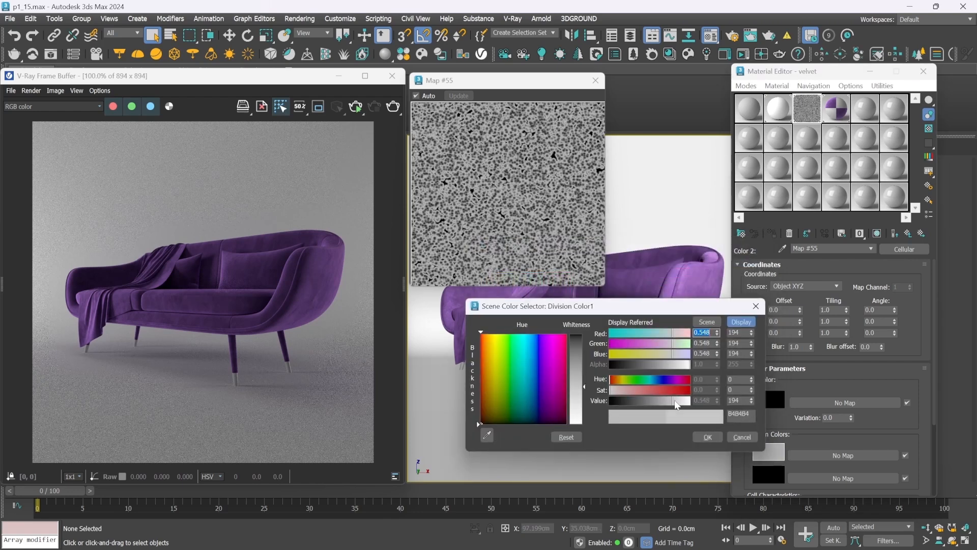
{"action": "left_click", "coordinate": [708, 438]}
Set the cell size of the Cellular map to 0.001
{"action": "left_click_drag", "start_coordinate": [765, 417], "coordinate": [766, 310]}
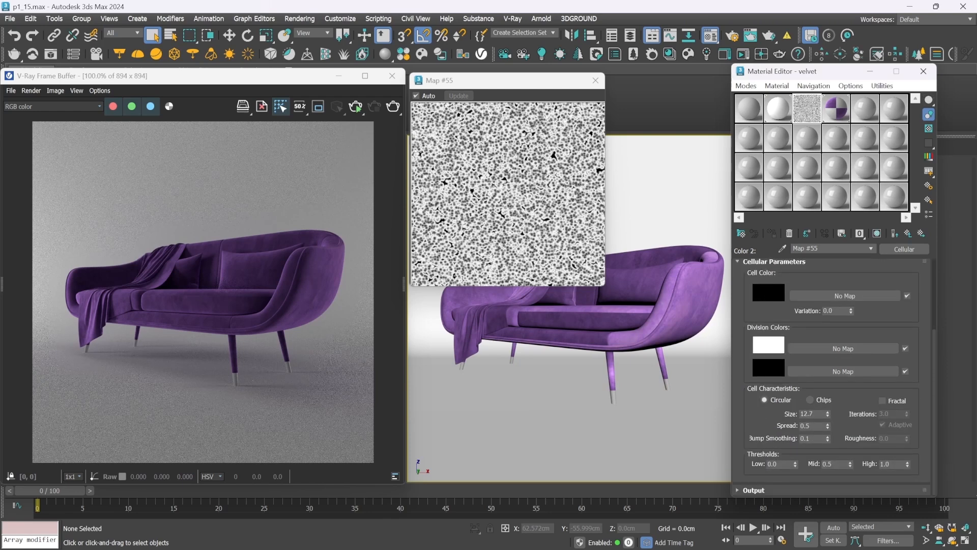
{"action": "left_click_drag", "start_coordinate": [816, 415], "coordinate": [742, 416]}
{"action": "key", "text": "BackSpace"}
{"action": "type", "text": ".001"}
{"action": "key", "text": "Return"}
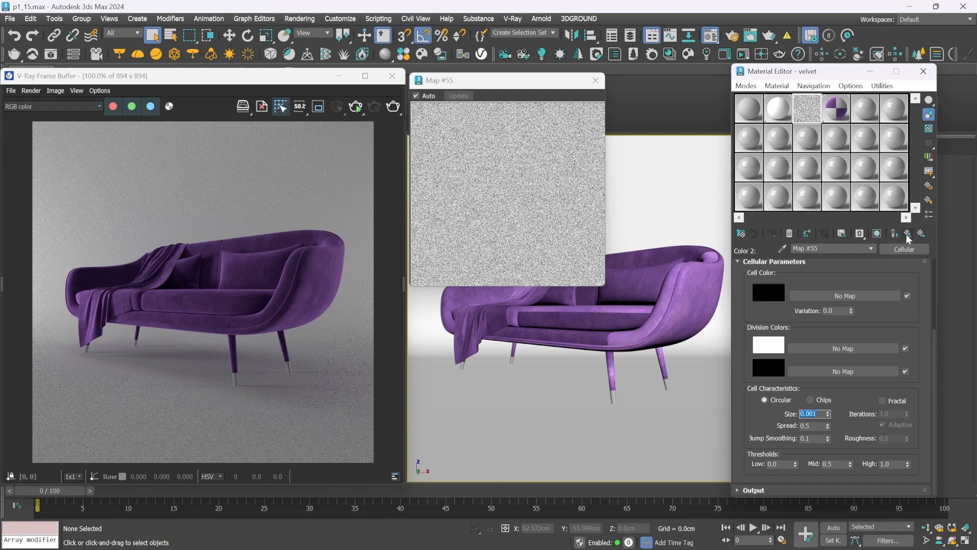
Set the Mix Amount of the bump Mix map to 90 and the velvet material's bump value to 50
{"action": "left_click", "coordinate": [908, 234]}
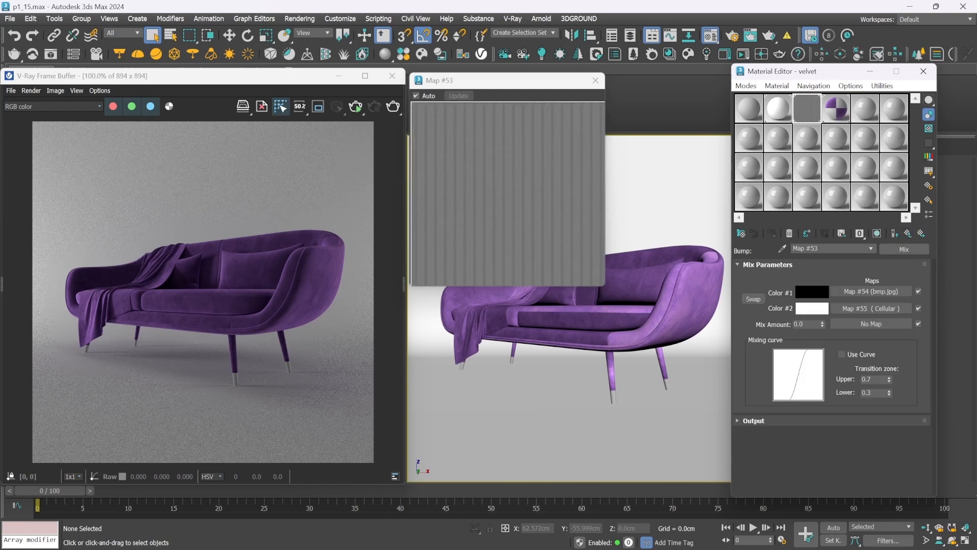
{"action": "double_click", "coordinate": [804, 324]}
{"action": "type", "text": "90"}
{"action": "key", "text": "Return"}
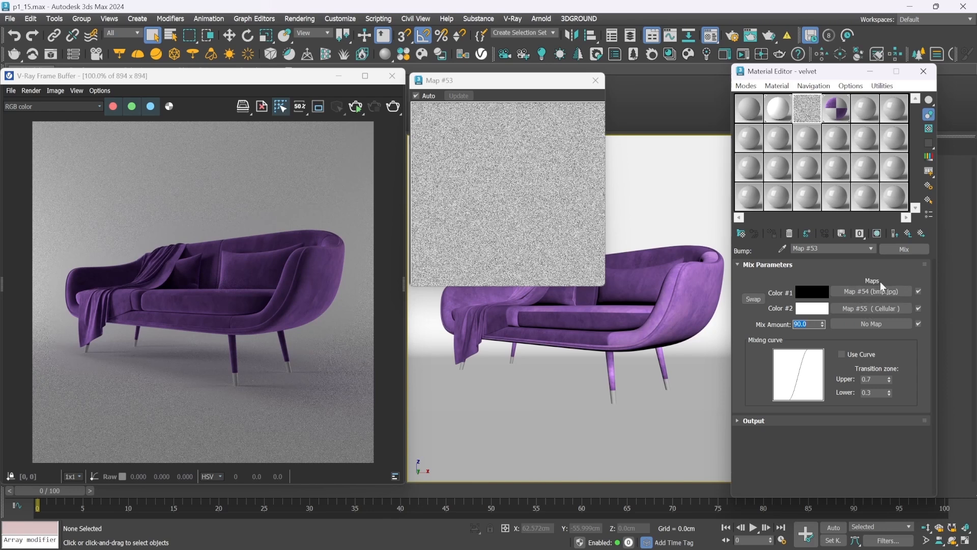
{"action": "left_click", "coordinate": [908, 234]}
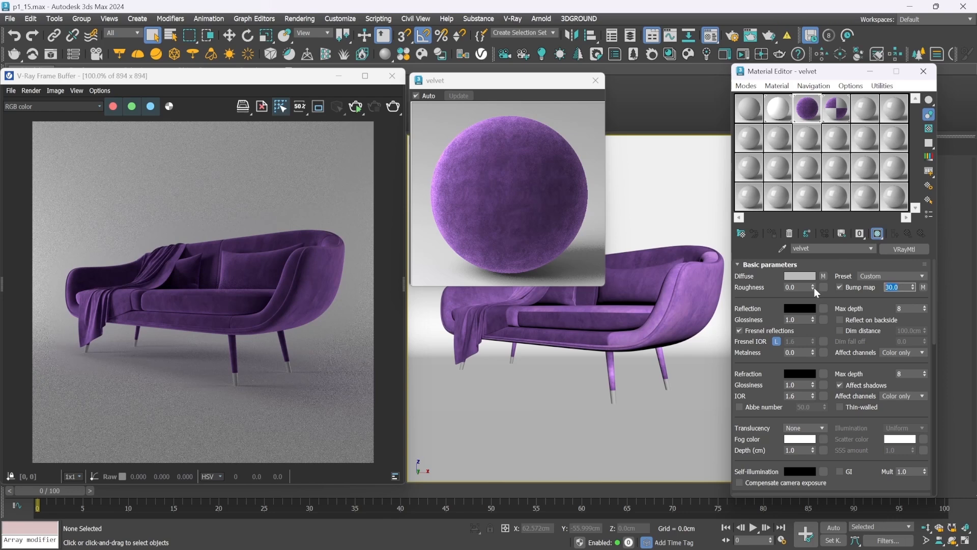
{"action": "type", "text": "50"}
{"action": "key", "text": "Return"}
Run an interactive render to check the bumped velvet on the sofa, and stop it
{"action": "left_click", "coordinate": [255, 222]}
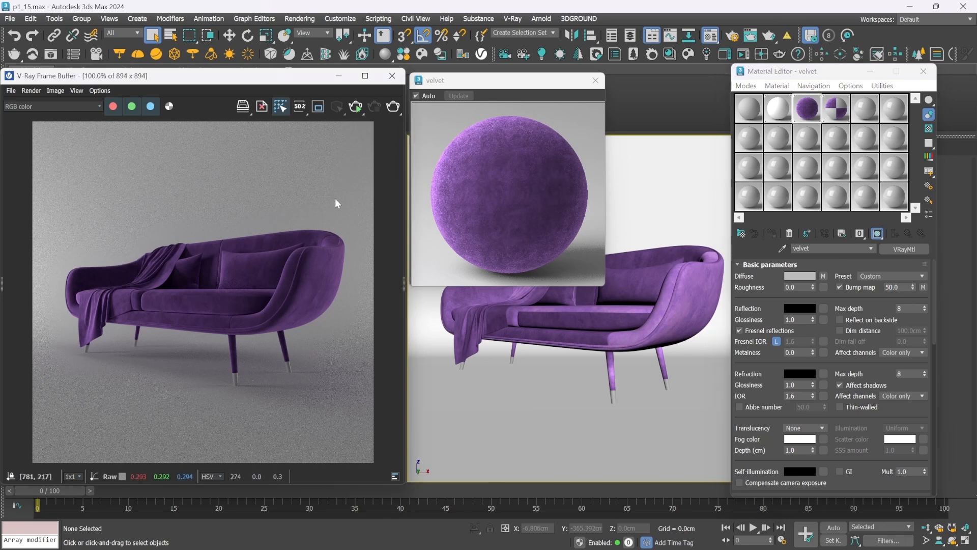
{"action": "left_click", "coordinate": [356, 114]}
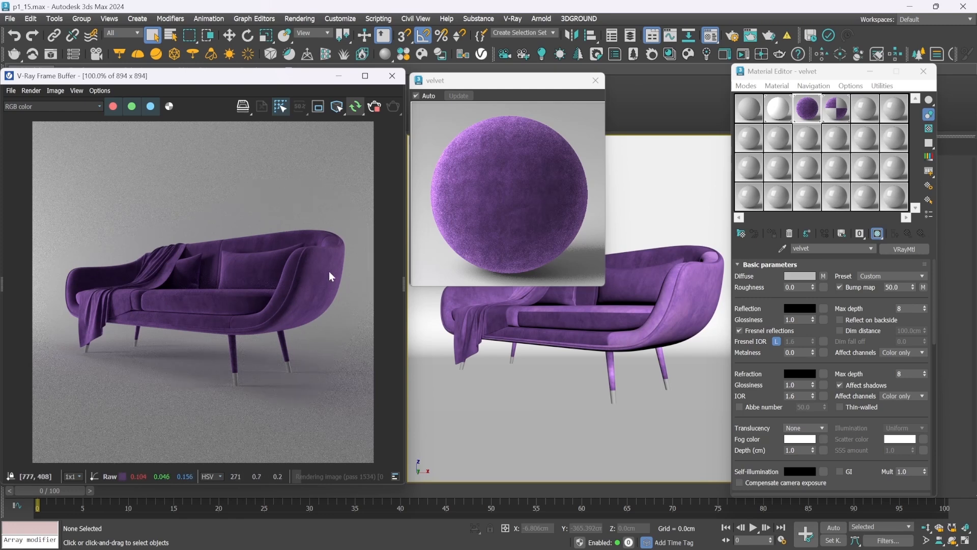
{"action": "left_click", "coordinate": [376, 106]}
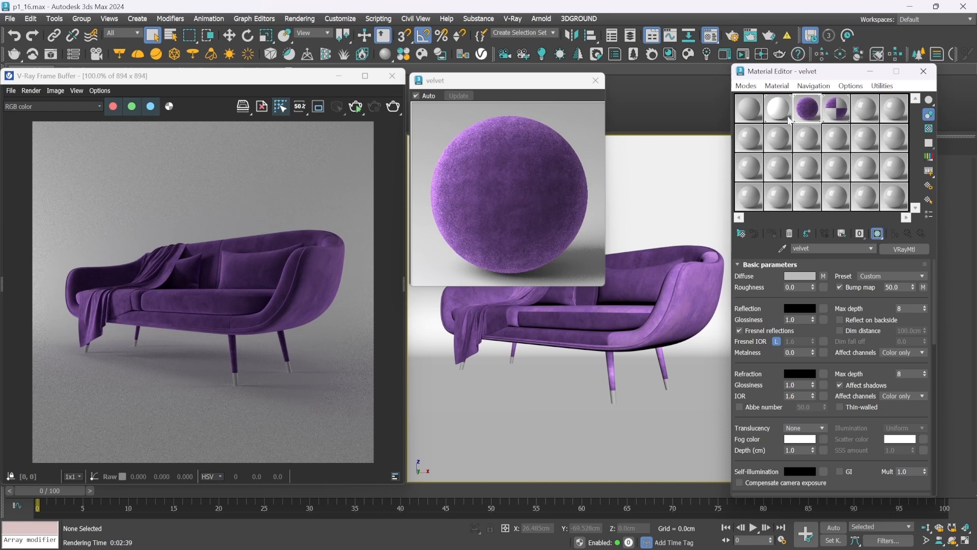
Copy the velvet's bump Mix map to the Displace slot as an instance and set the displacement amount to 0.2
{"action": "left_click_drag", "start_coordinate": [932, 282], "coordinate": [936, 413]}
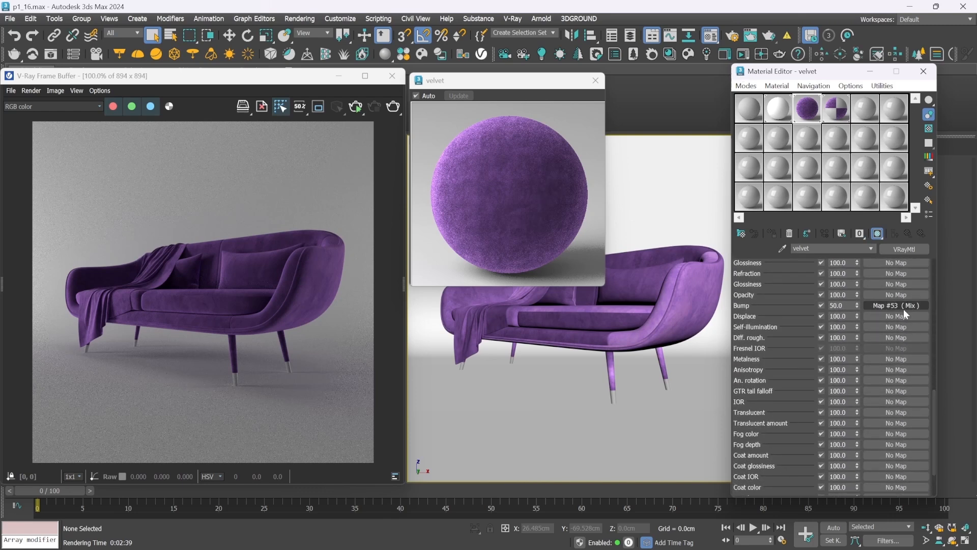
{"action": "left_click_drag", "start_coordinate": [896, 319], "coordinate": [889, 315]}
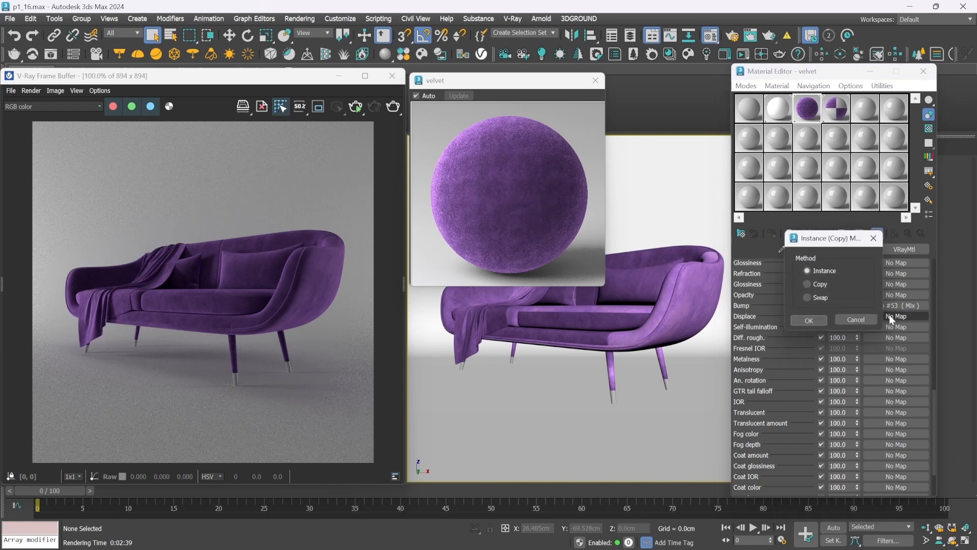
{"action": "left_click", "coordinate": [814, 320]}
{"action": "double_click", "coordinate": [838, 316]}
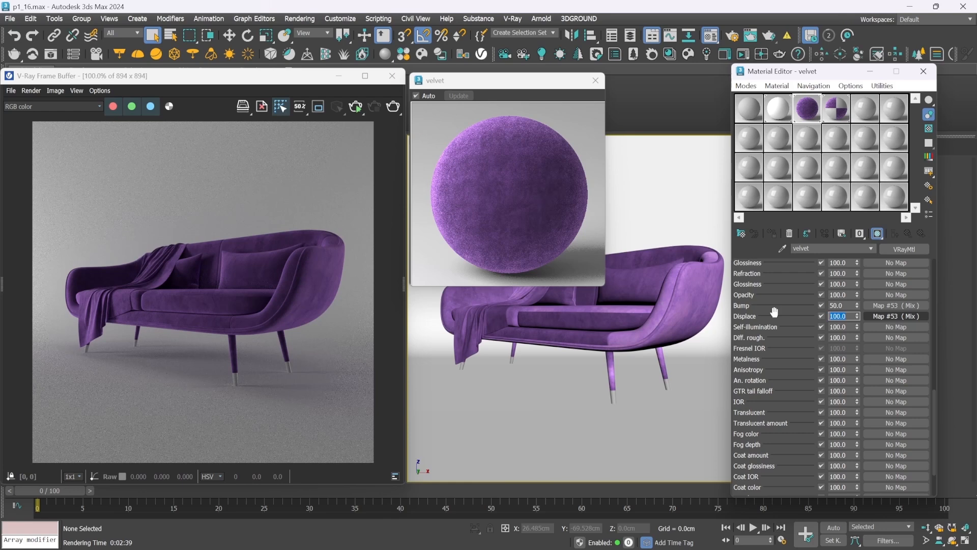
{"action": "type", "text": "0.2"}
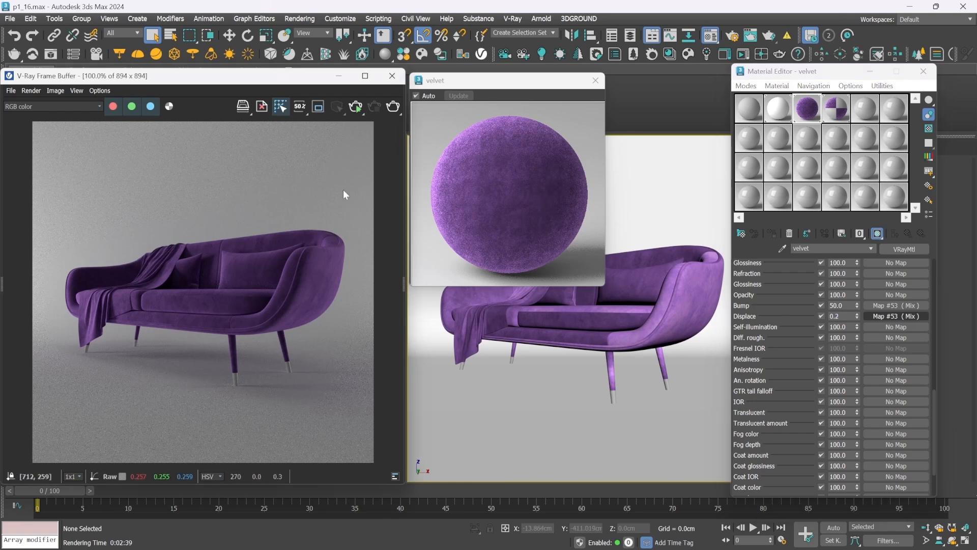
Run a full render of the sofa and examine the velvet's surface detail up close in the frame buffer
{"action": "left_click", "coordinate": [391, 108]}
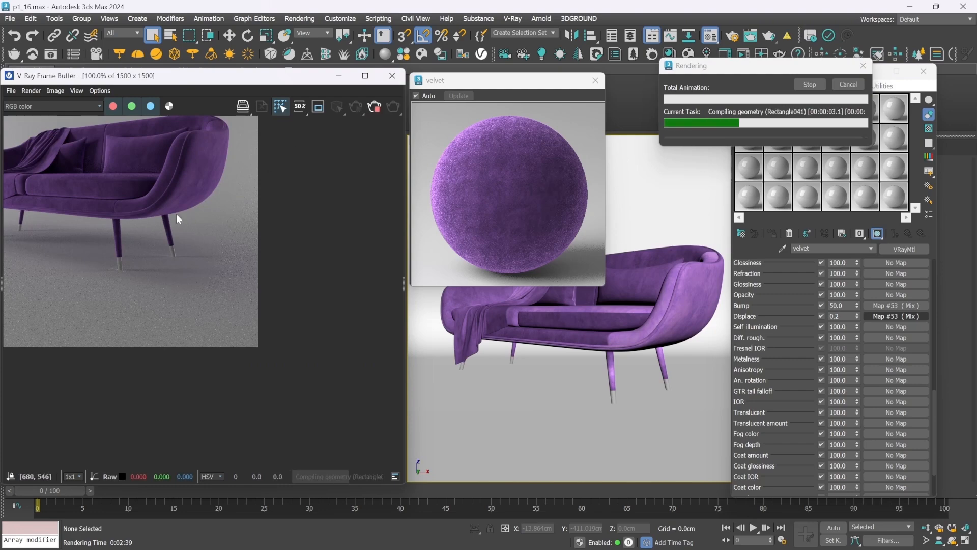
{"action": "scroll", "coordinate": [194, 241], "scroll_direction": "down", "scroll_amount": 1}
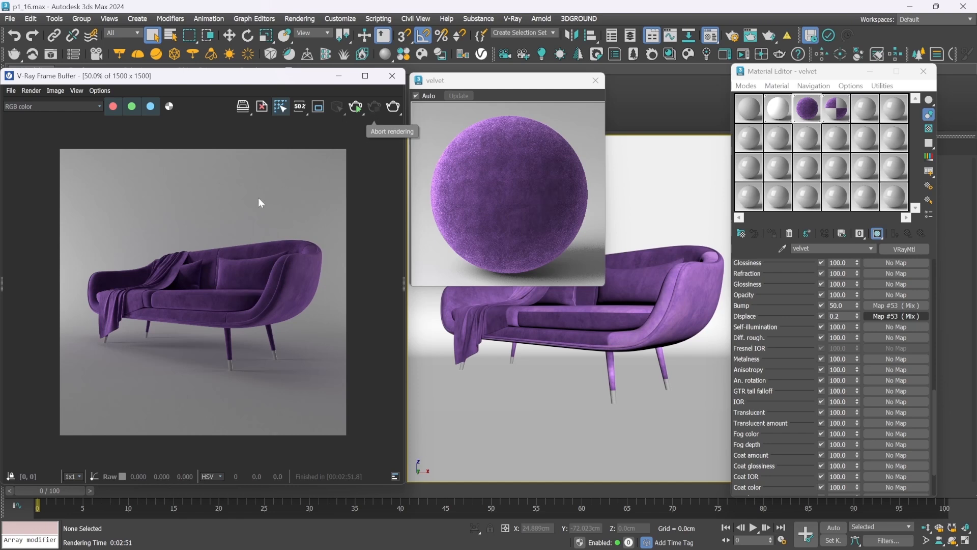
{"action": "double_click", "coordinate": [211, 287]}
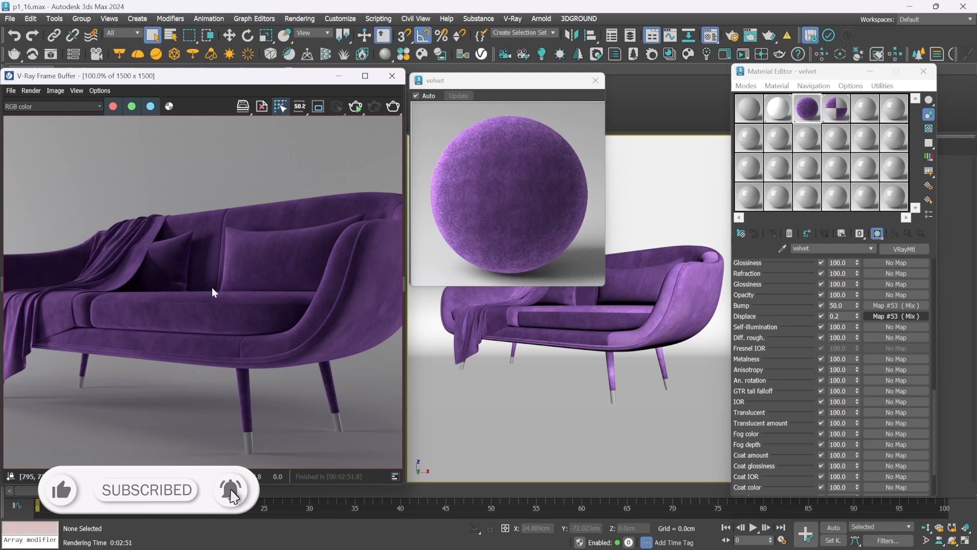
{"action": "scroll", "coordinate": [212, 287], "scroll_direction": "down", "scroll_amount": 1}
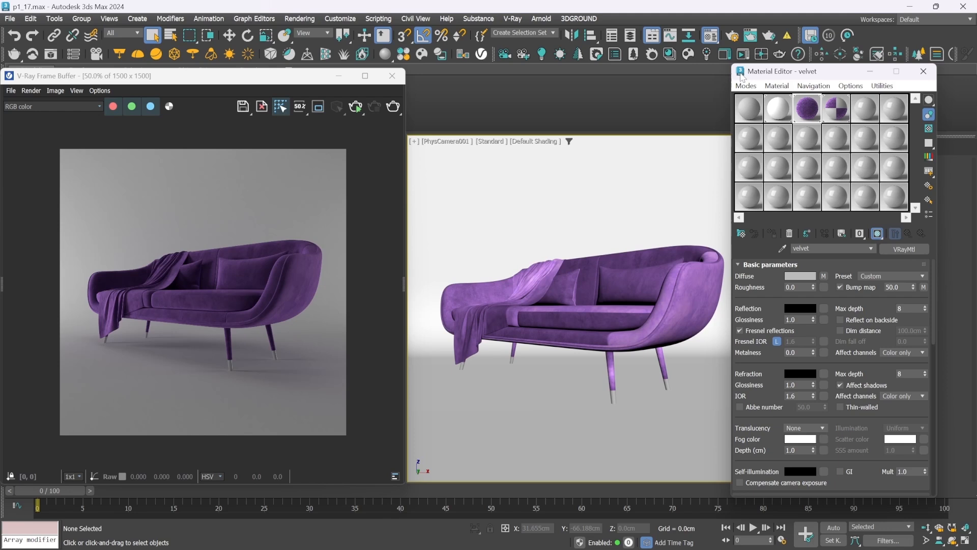
Change the sofa legs brass sub-material of the sofa legs Multi/Sub-Object material to a VRayMtl
{"action": "left_click", "coordinate": [837, 113]}
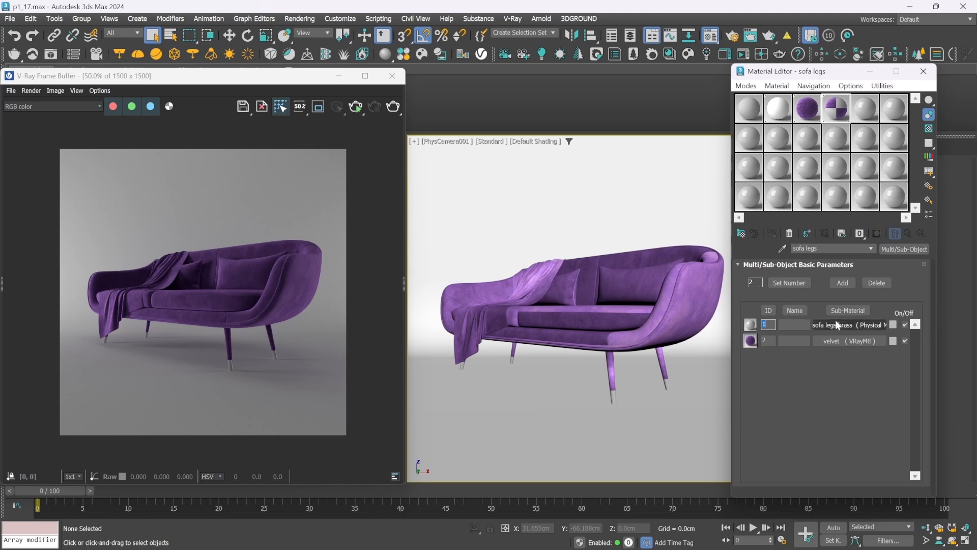
{"action": "left_click", "coordinate": [853, 325]}
{"action": "left_click", "coordinate": [902, 249]}
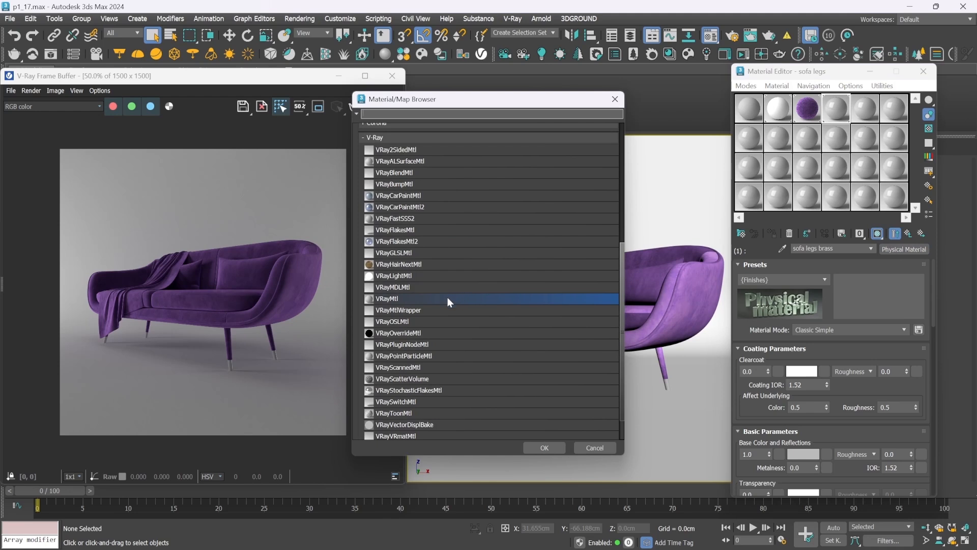
{"action": "double_click", "coordinate": [447, 298]}
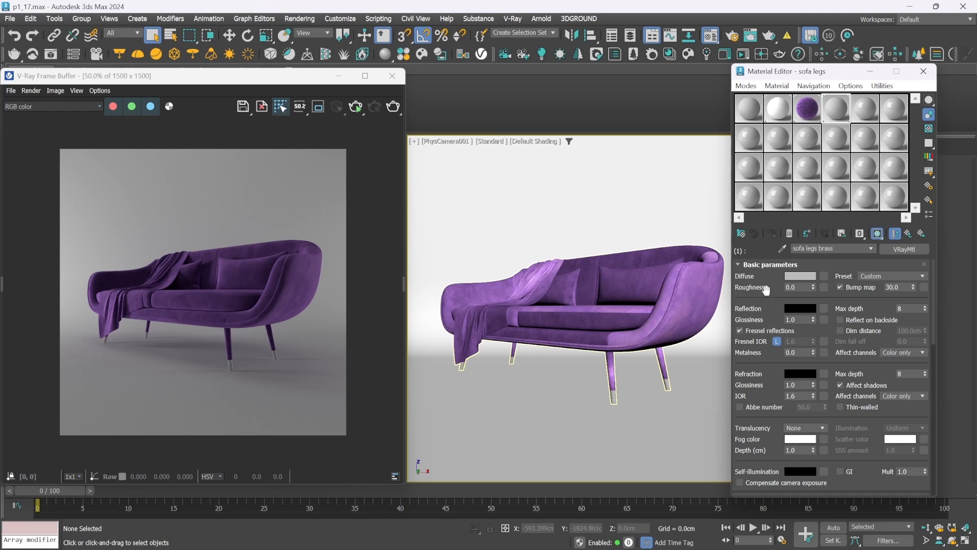
Set the diffuse color of the brass material to hex 352E22
{"action": "left_click", "coordinate": [804, 276]}
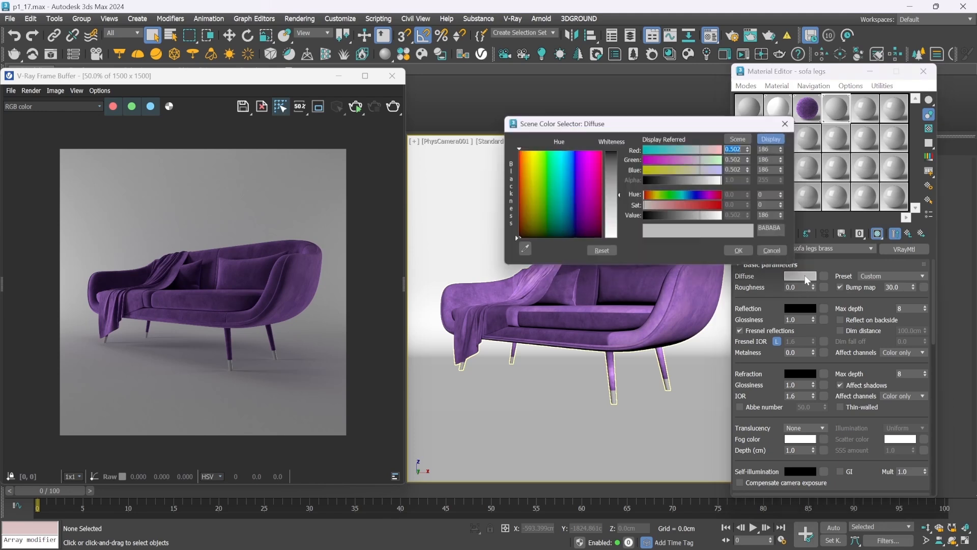
{"action": "double_click", "coordinate": [774, 230]}
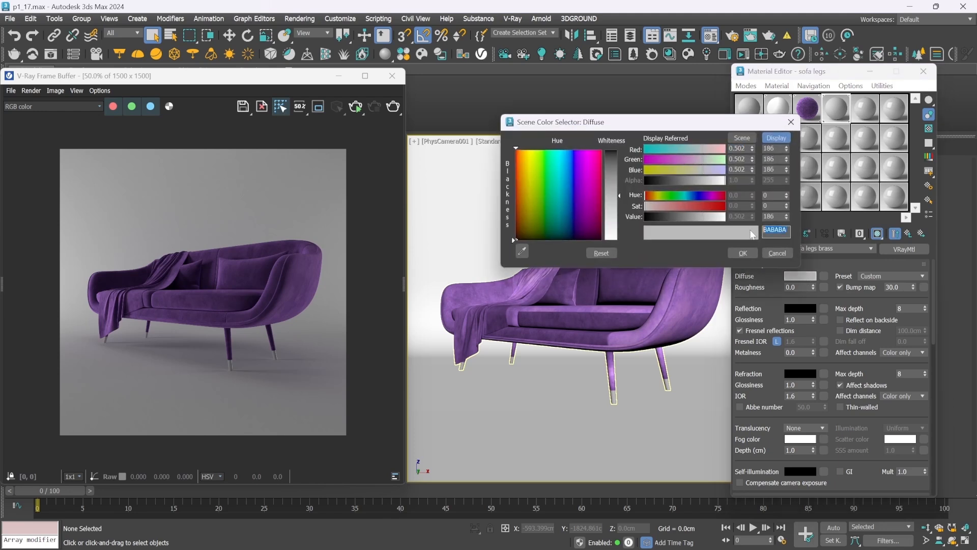
{"action": "type", "text": "352e22"}
{"action": "key", "text": "Return"}
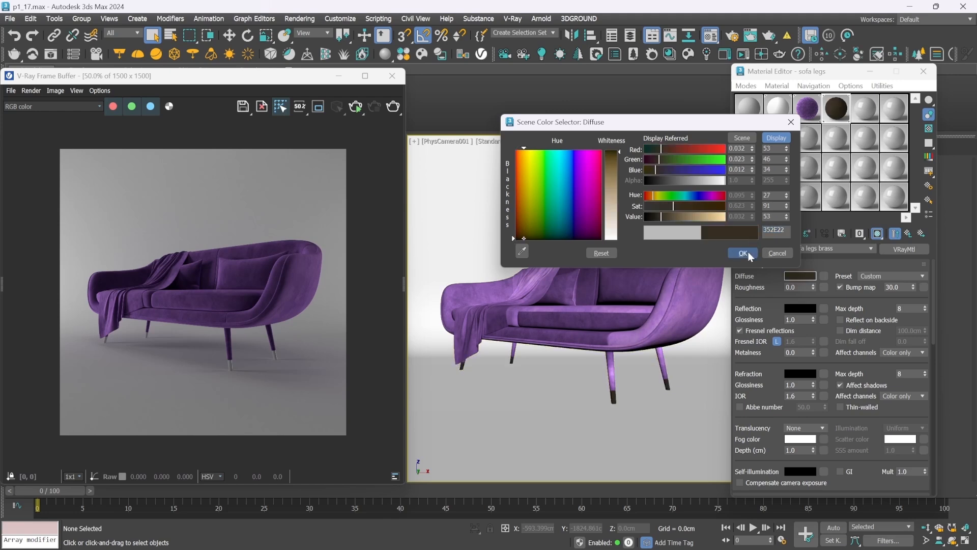
{"action": "left_click", "coordinate": [743, 253]}
Set the reflection color of the brass material to hex 9A7754
{"action": "left_click", "coordinate": [797, 309]}
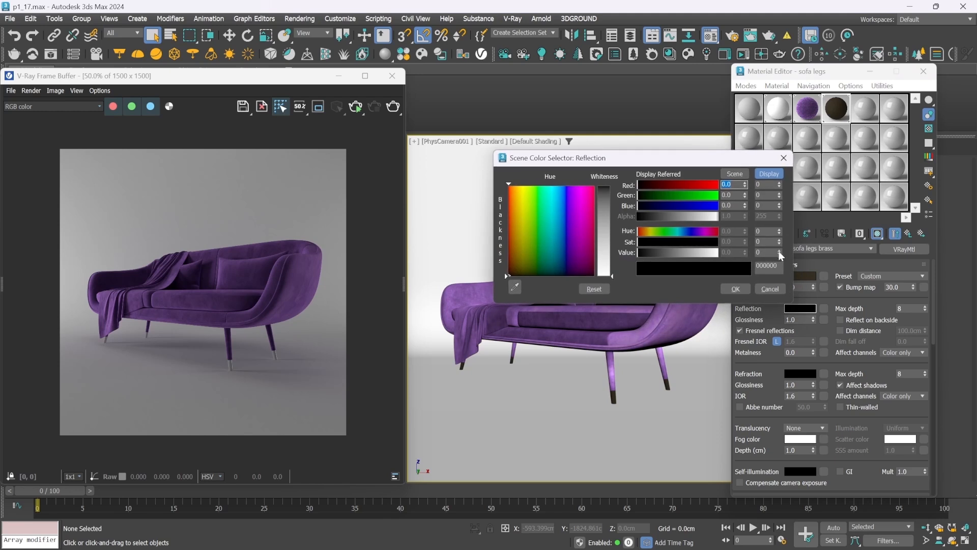
{"action": "double_click", "coordinate": [768, 266]}
{"action": "type", "text": "9a7754"}
{"action": "key", "text": "Return"}
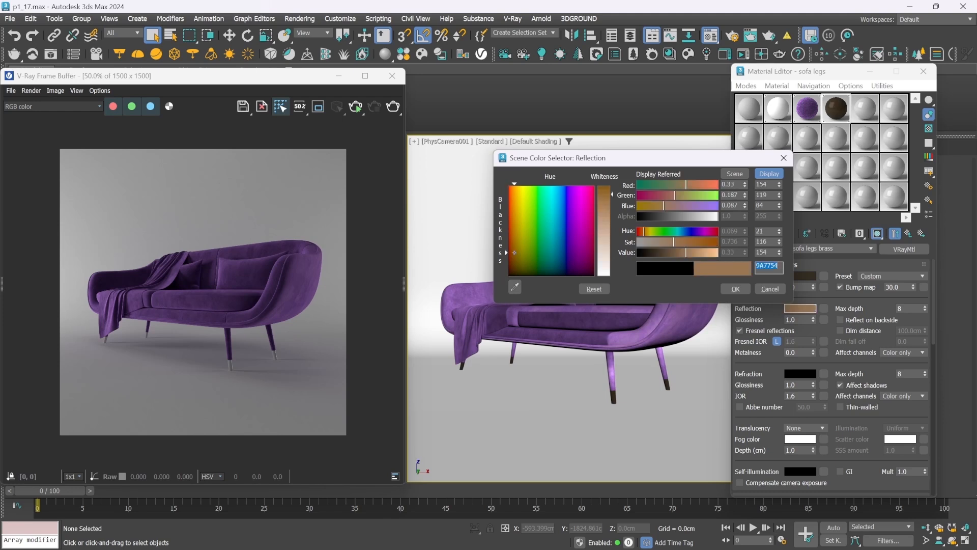
{"action": "left_click", "coordinate": [736, 290]}
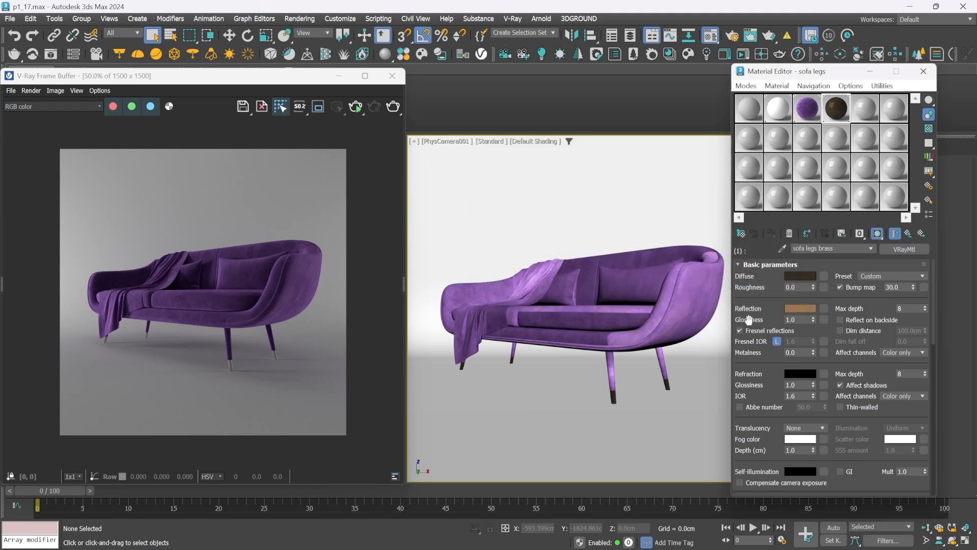
Unlock the brass material's Fresnel IOR, set it to 50, and open an enlarged preview of the material
{"action": "left_click", "coordinate": [776, 341]}
{"action": "type", "text": "50"}
{"action": "key", "text": "Return"}
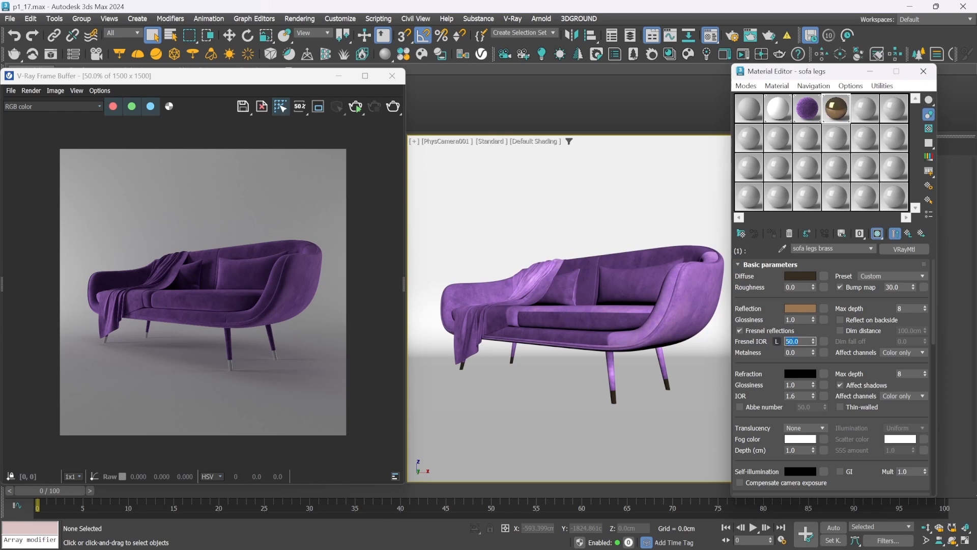
{"action": "double_click", "coordinate": [836, 108]}
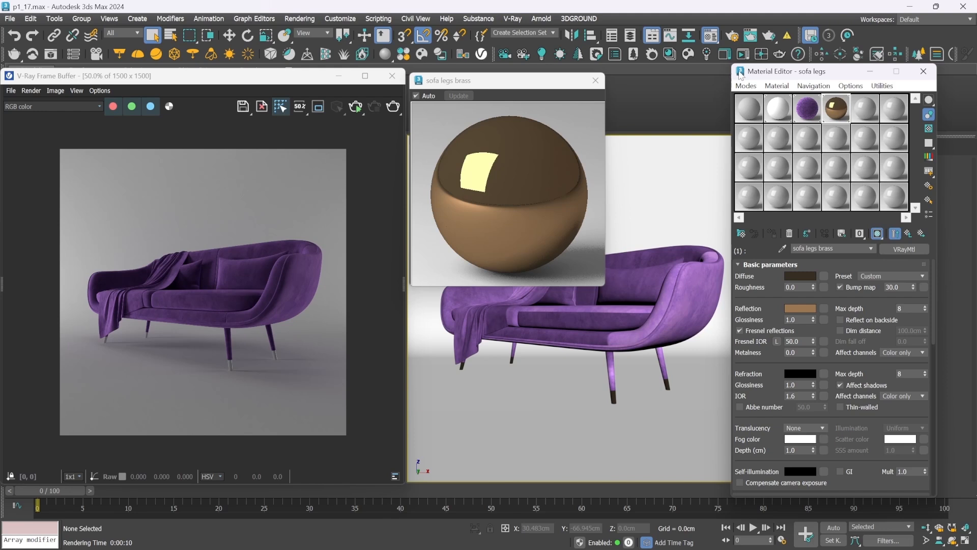
View the MS_scratch_map image and load it as a Bitmap in the brass material's reflection slot
{"action": "left_click", "coordinate": [825, 308]}
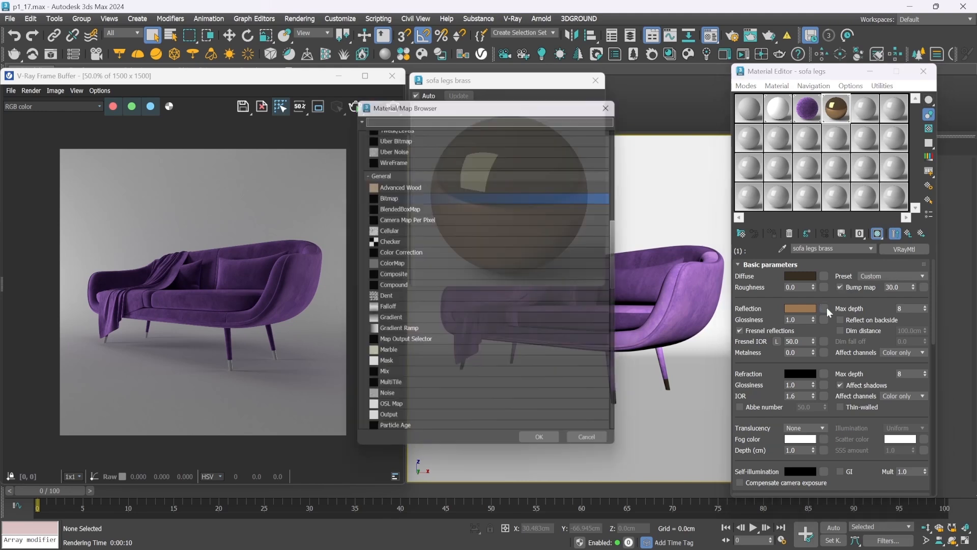
{"action": "double_click", "coordinate": [409, 193]}
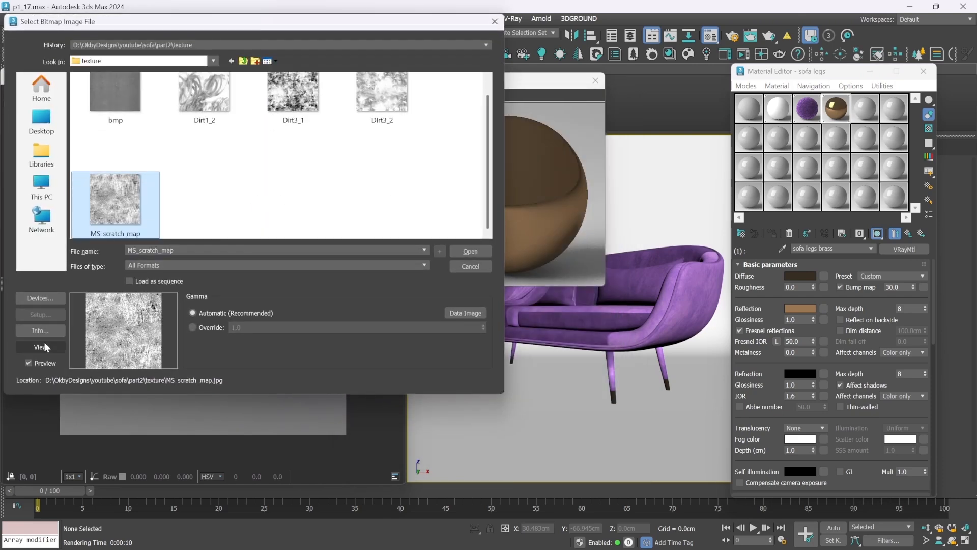
{"action": "left_click", "coordinate": [42, 345]}
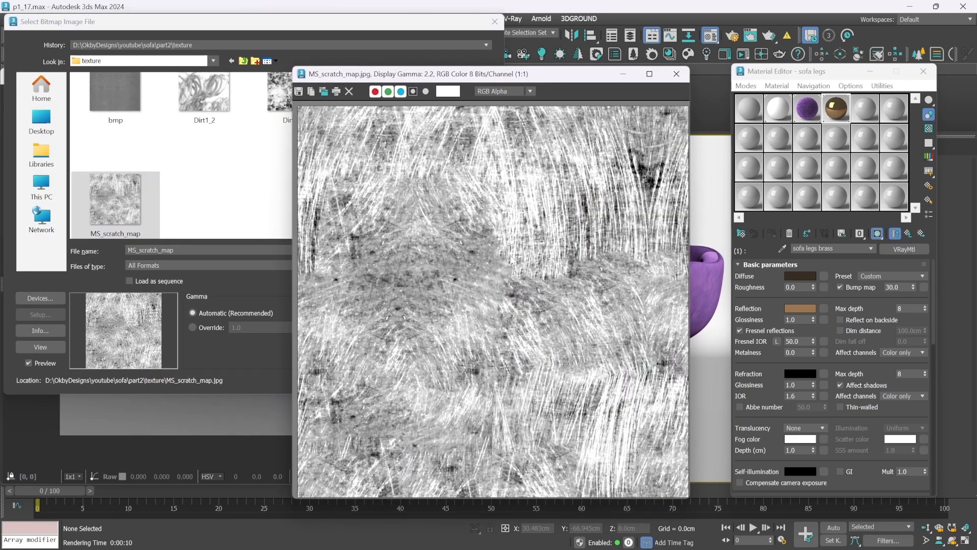
{"action": "left_click", "coordinate": [670, 81]}
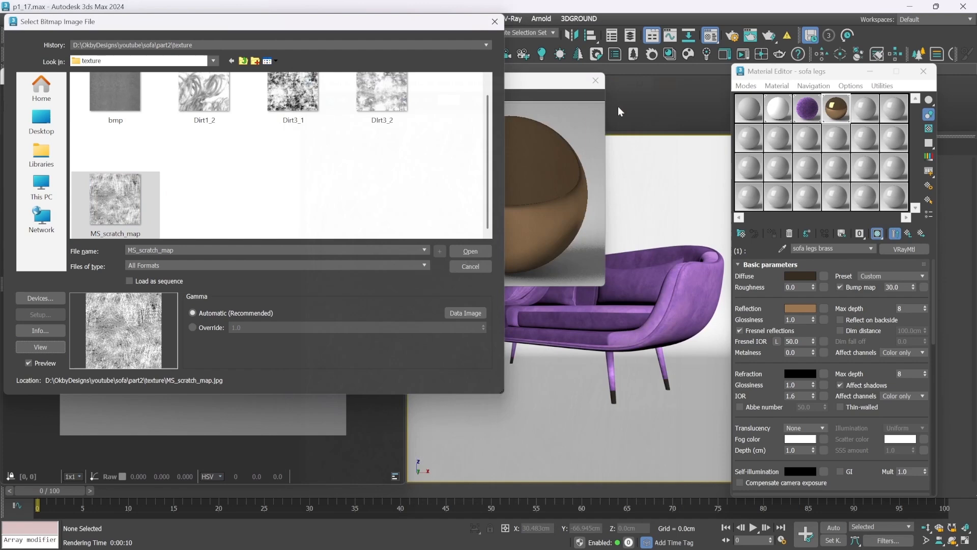
{"action": "left_click", "coordinate": [480, 253]}
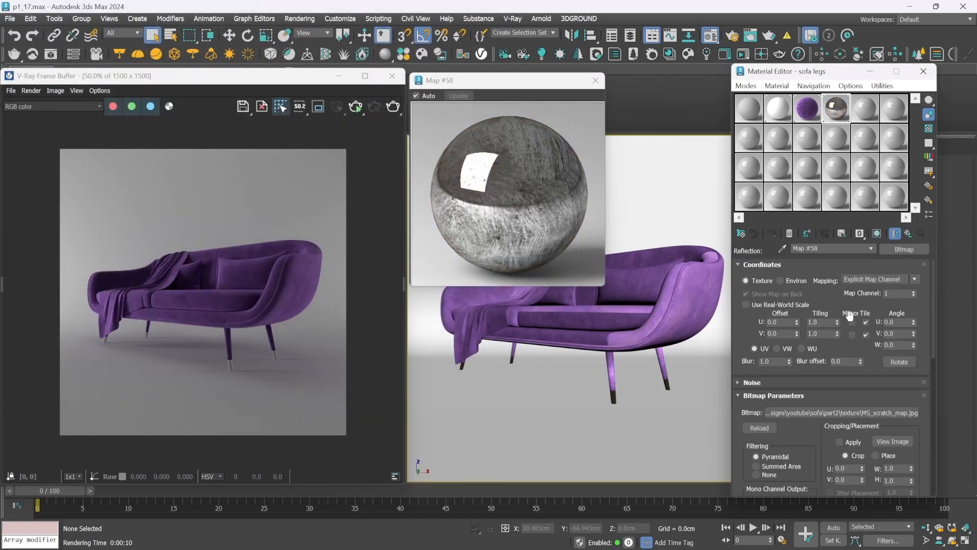
{"action": "left_click", "coordinate": [908, 233]}
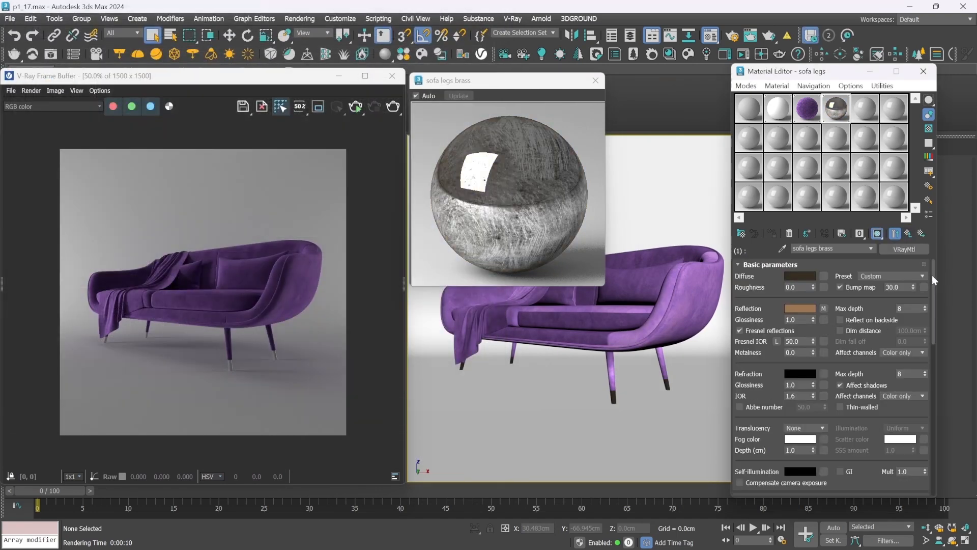
Set the brass material's reflection map amount to 5
{"action": "left_click_drag", "start_coordinate": [933, 280], "coordinate": [933, 375]}
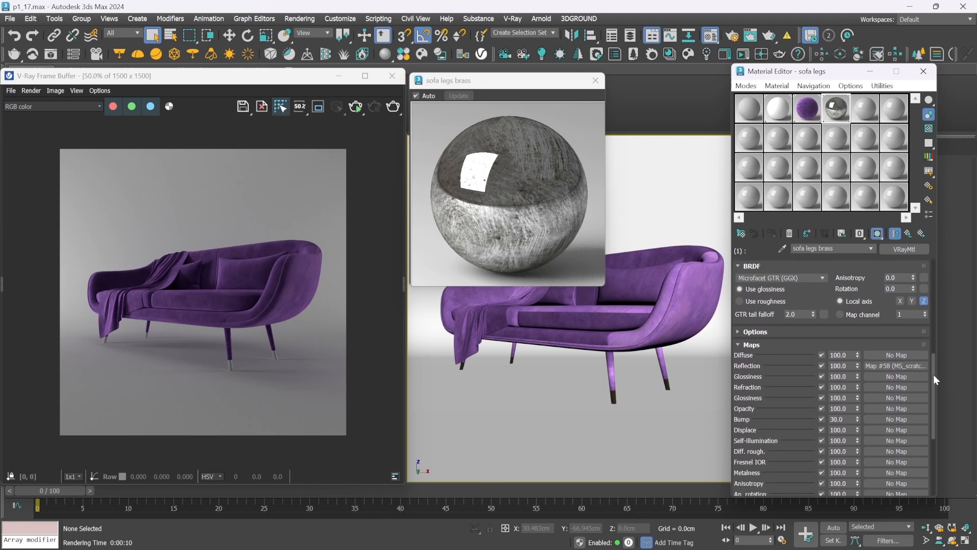
{"action": "double_click", "coordinate": [838, 365]}
{"action": "type", "text": "5"}
{"action": "key", "text": "Return"}
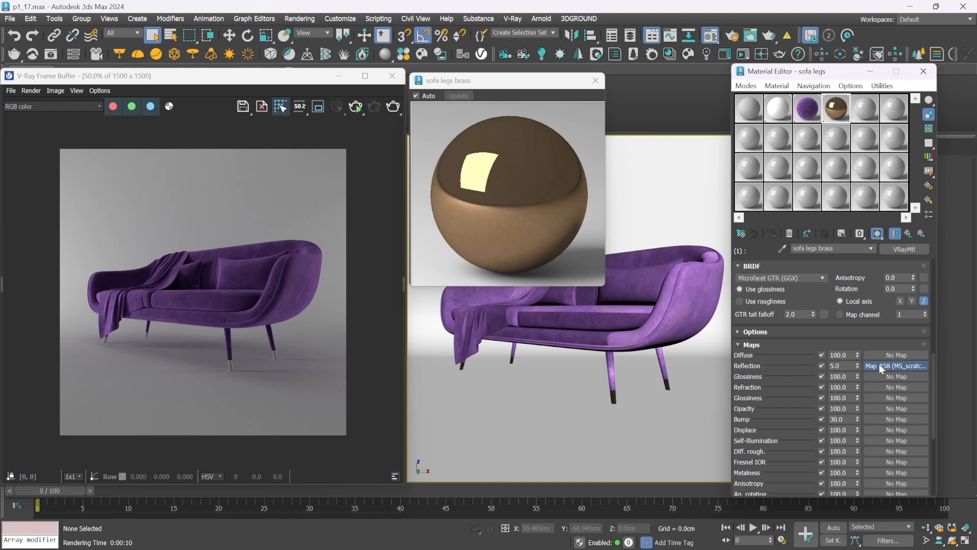
Copy the brass reflection map to the reflection Glossiness slot as an instance and set that map's amount to 30
{"action": "left_click_drag", "start_coordinate": [881, 365], "coordinate": [882, 377]}
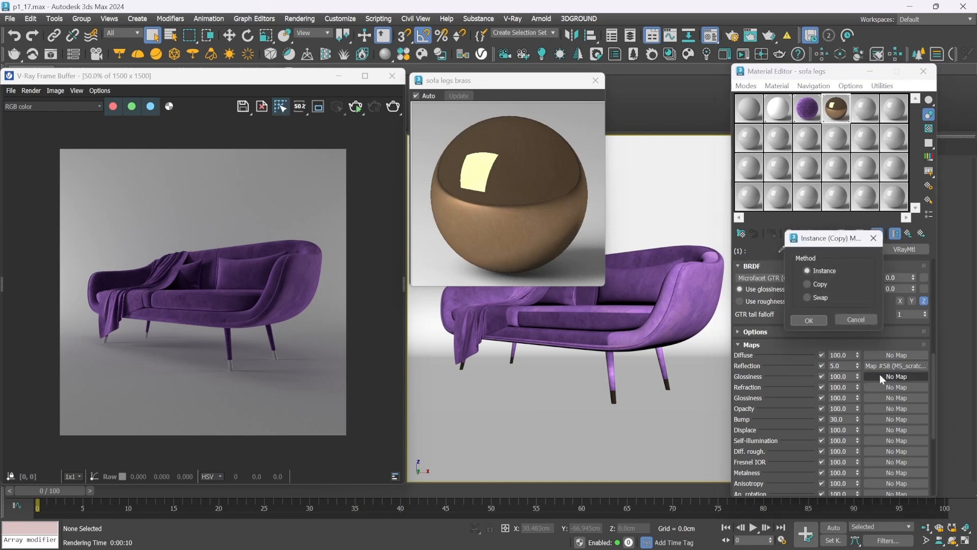
{"action": "left_click", "coordinate": [811, 319]}
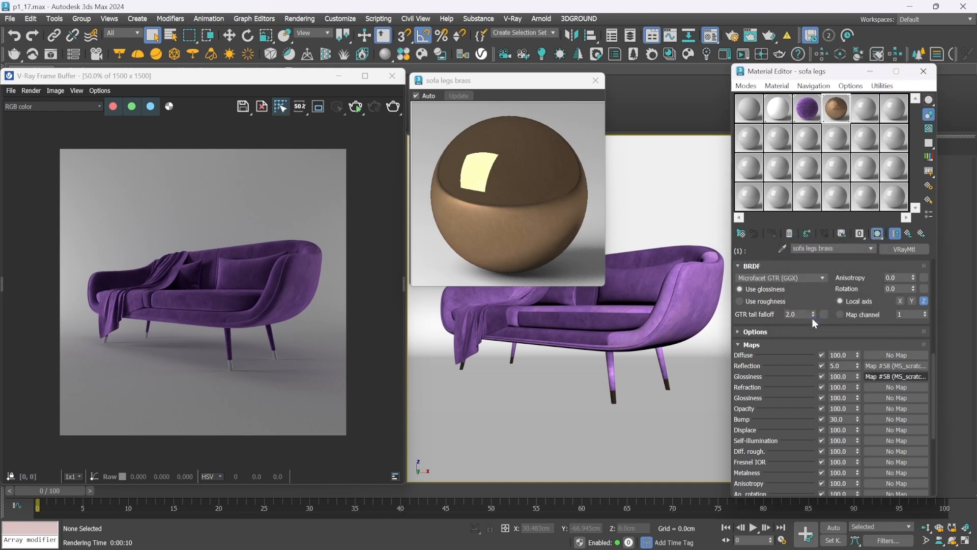
{"action": "left_click_drag", "start_coordinate": [848, 377], "coordinate": [781, 371]}
{"action": "type", "text": "30"}
{"action": "key", "text": "Return"}
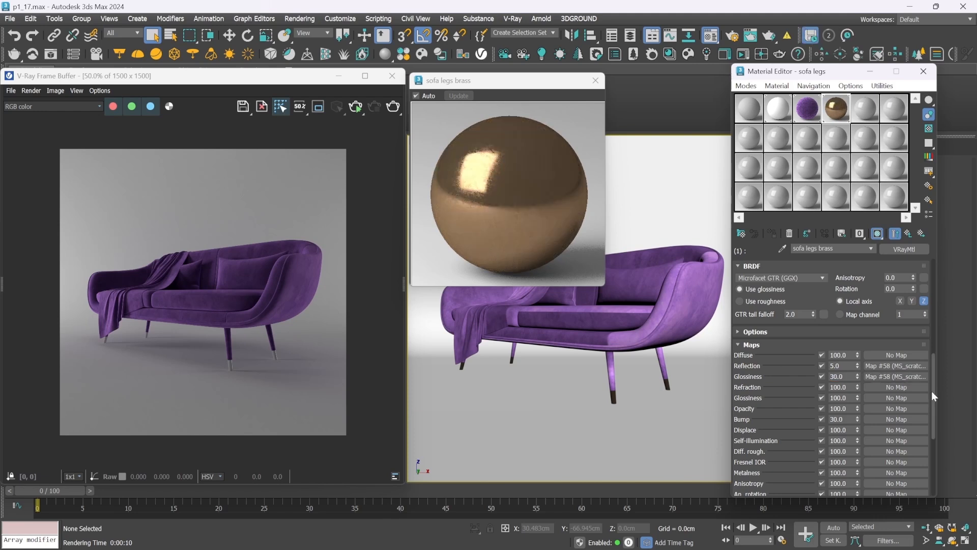
Set the reflection glossiness of the brass material to 0.9
{"action": "left_click_drag", "start_coordinate": [931, 390], "coordinate": [927, 294]}
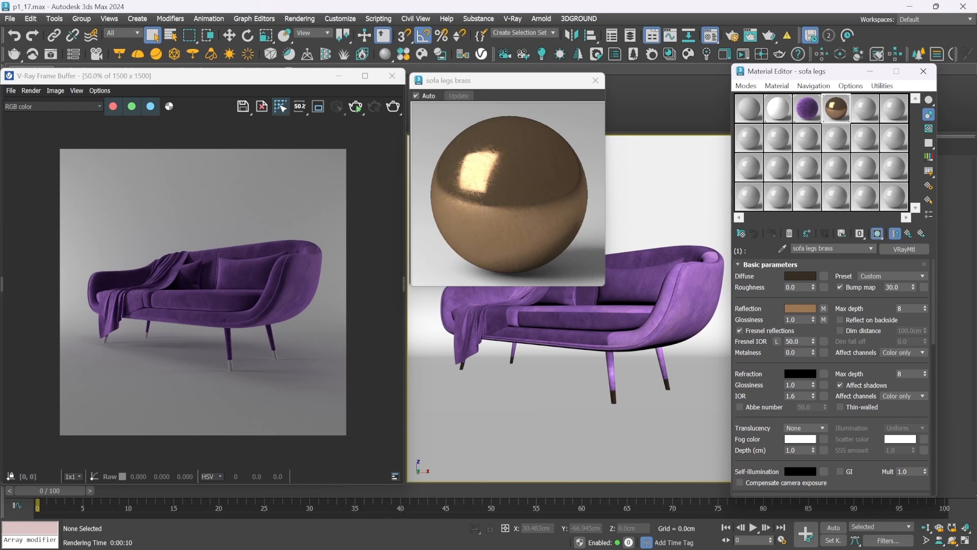
{"action": "left_click_drag", "start_coordinate": [800, 320], "coordinate": [756, 310]}
{"action": "type", "text": "0.9"}
{"action": "key", "text": "Return"}
Set the scratch bitmap's U and V tiling to 3 and return to the brass material
{"action": "left_click", "coordinate": [824, 308]}
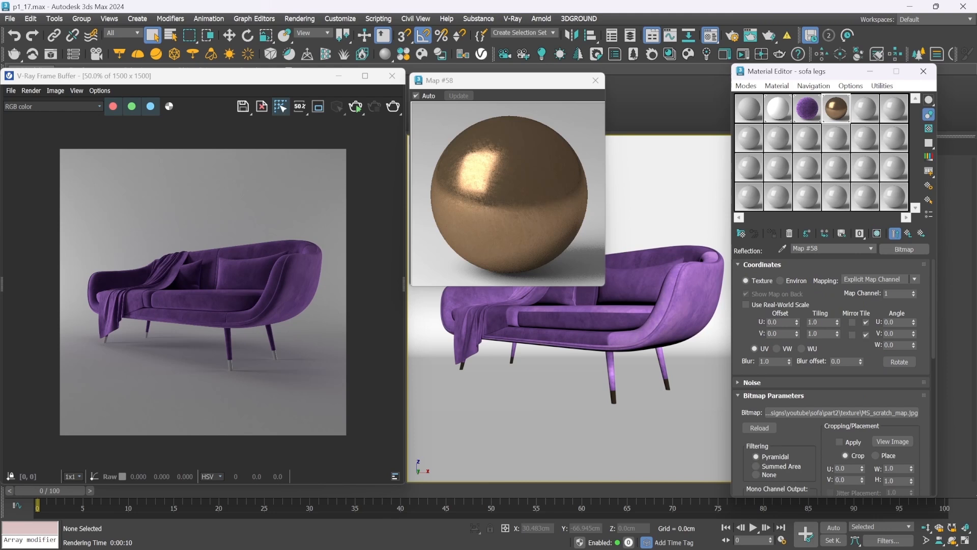
{"action": "double_click", "coordinate": [814, 322]}
{"action": "type", "text": "3"}
{"action": "key", "text": "Tab"}
{"action": "type", "text": "3"}
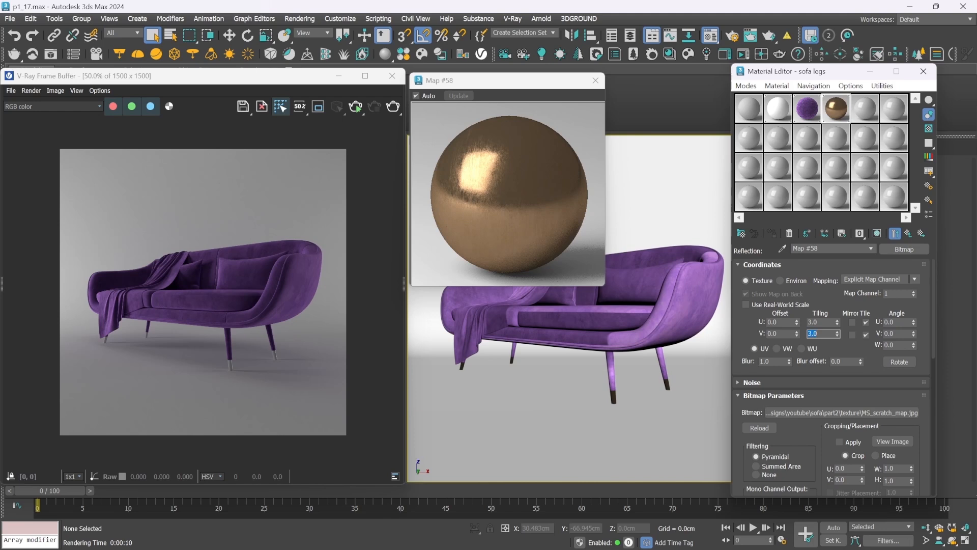
{"action": "left_click", "coordinate": [909, 233]}
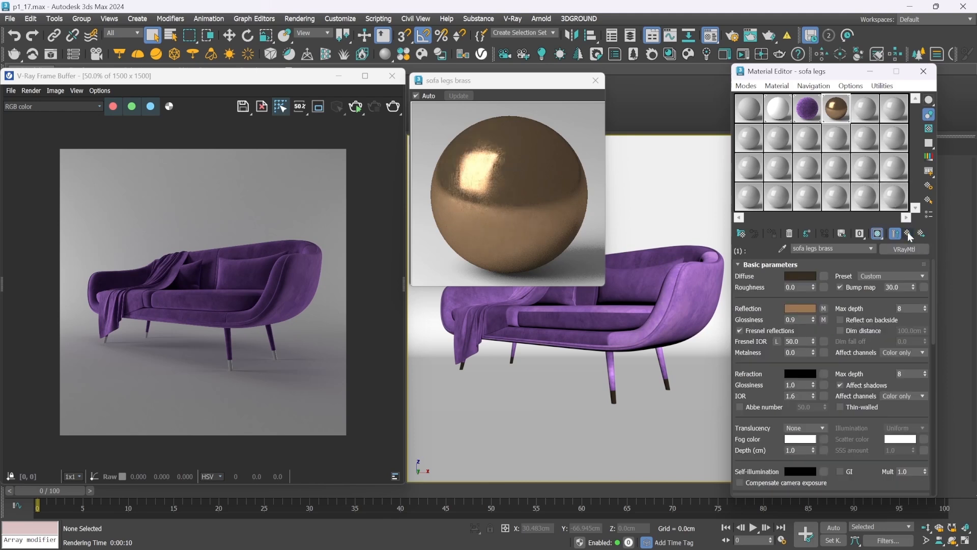
Define a render region of about 132 by 140 pixels around the front leg's brass tip and render it
{"action": "left_click", "coordinate": [318, 109]}
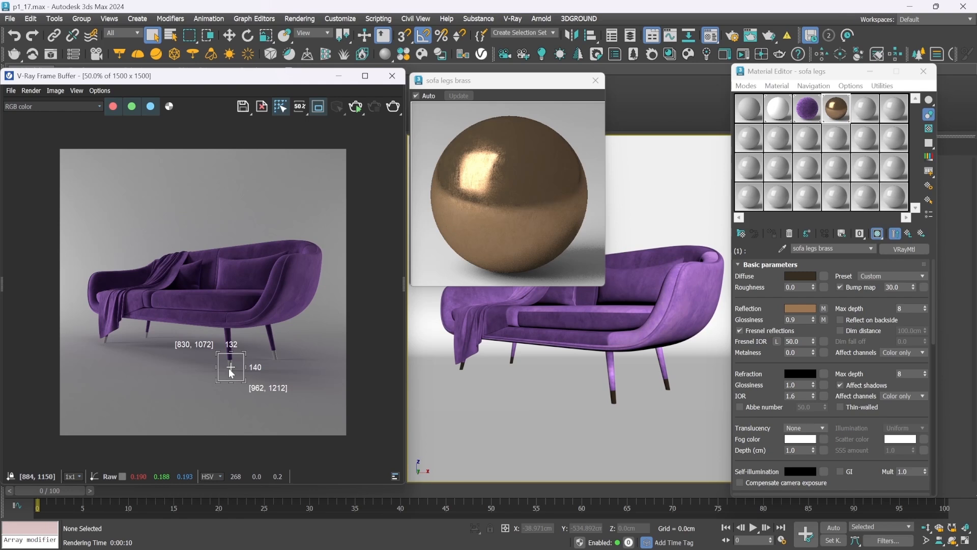
{"action": "scroll", "coordinate": [229, 371], "scroll_direction": "up", "scroll_amount": 1}
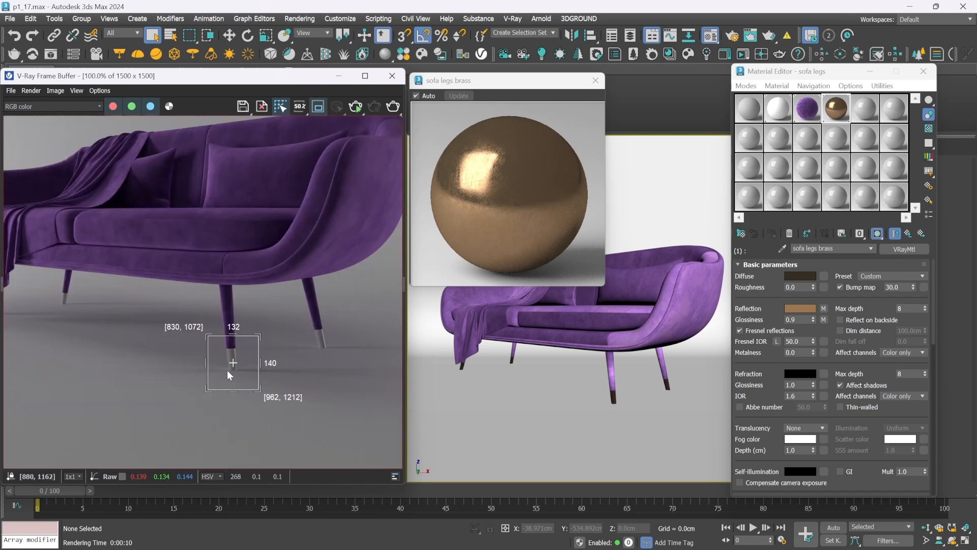
{"action": "scroll", "coordinate": [227, 370], "scroll_direction": "up", "scroll_amount": 2}
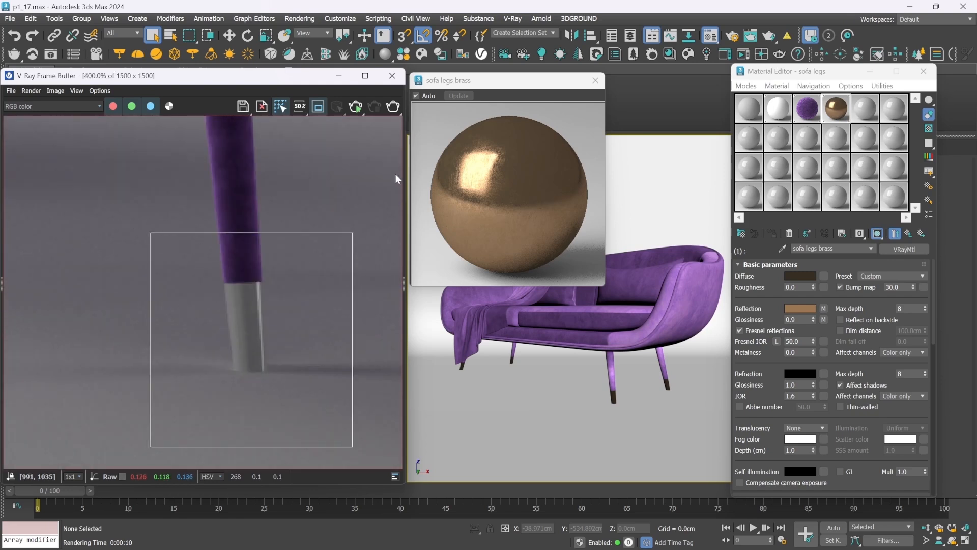
{"action": "left_click", "coordinate": [393, 111]}
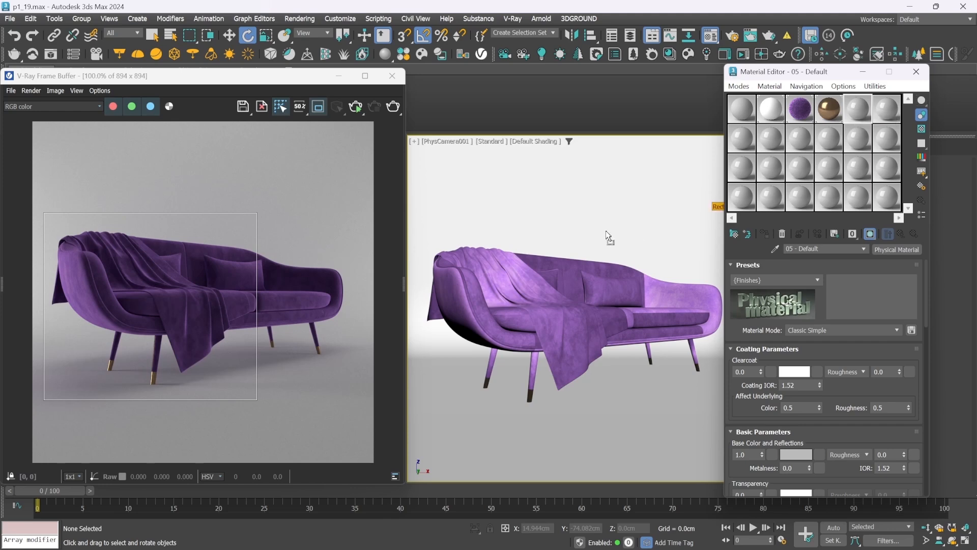
Assign the unused 05 - Default material to the throw blanket and change it to a VRayMtl
{"action": "left_click_drag", "start_coordinate": [543, 320], "coordinate": [544, 319]}
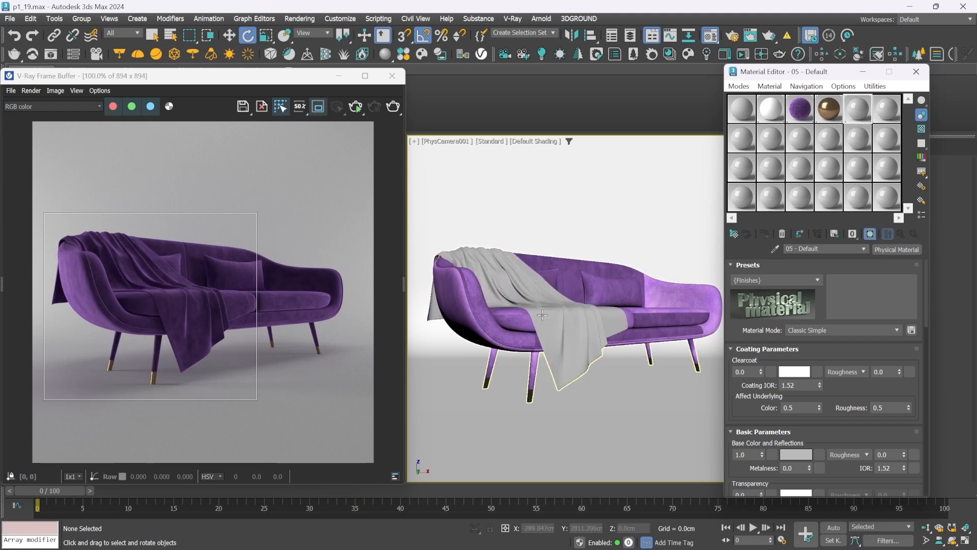
{"action": "left_click", "coordinate": [891, 251]}
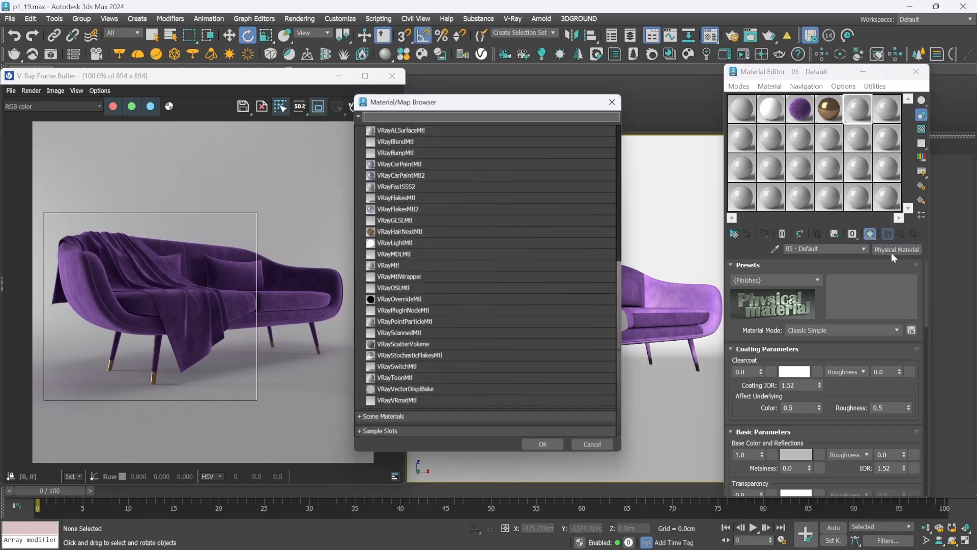
{"action": "left_click", "coordinate": [415, 265]}
{"action": "double_click", "coordinate": [416, 268]}
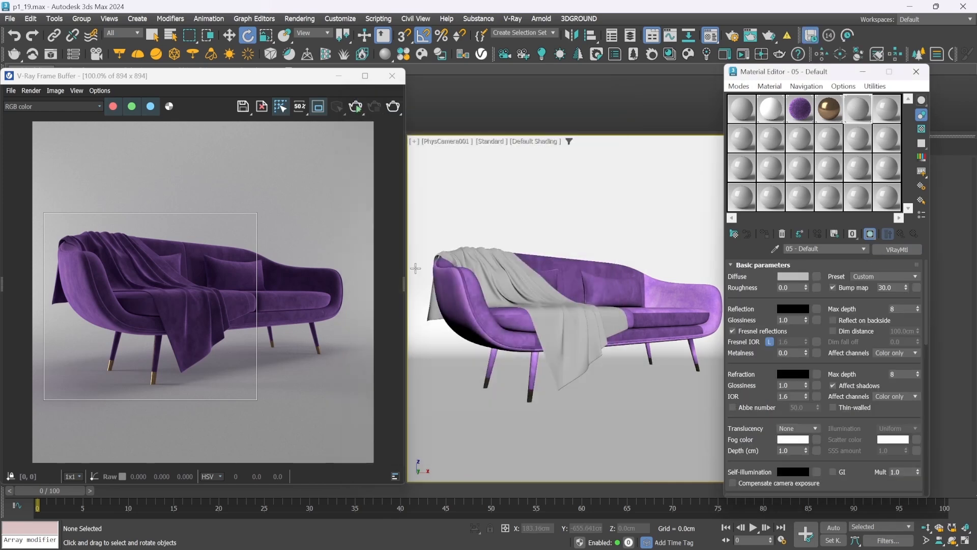
Assign a Falloff map to the diffuse slot of the throw blanket's VRayMtl
{"action": "left_click", "coordinate": [817, 277]}
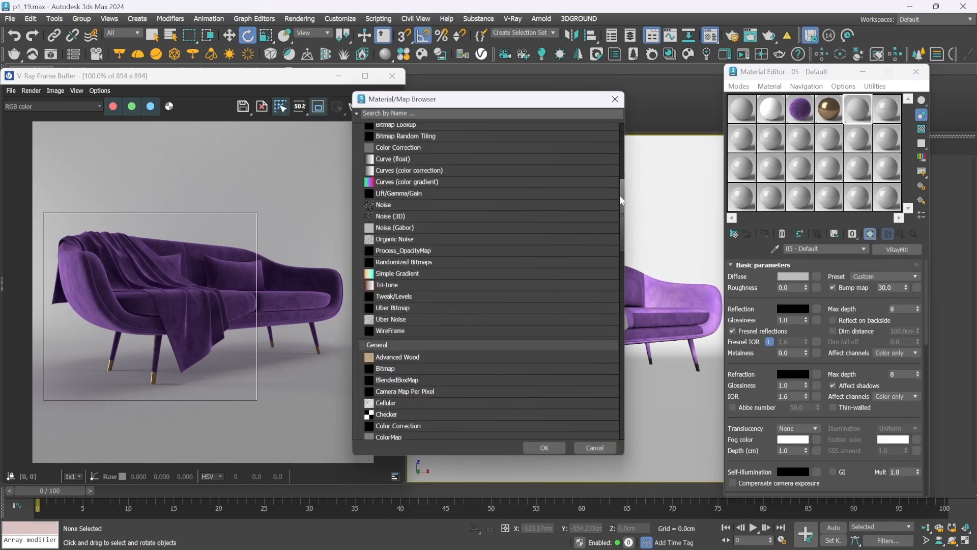
{"action": "left_click_drag", "start_coordinate": [622, 225], "coordinate": [624, 287]}
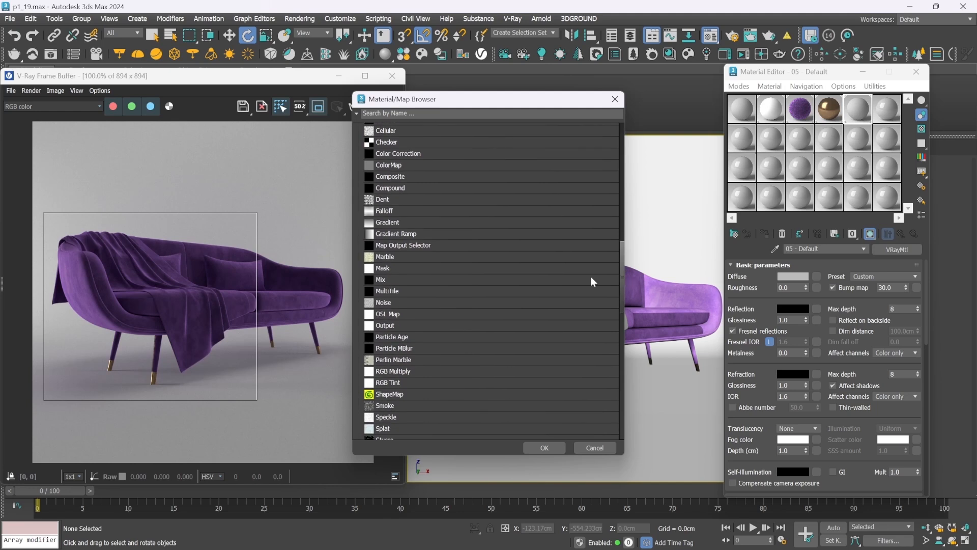
{"action": "double_click", "coordinate": [410, 211]}
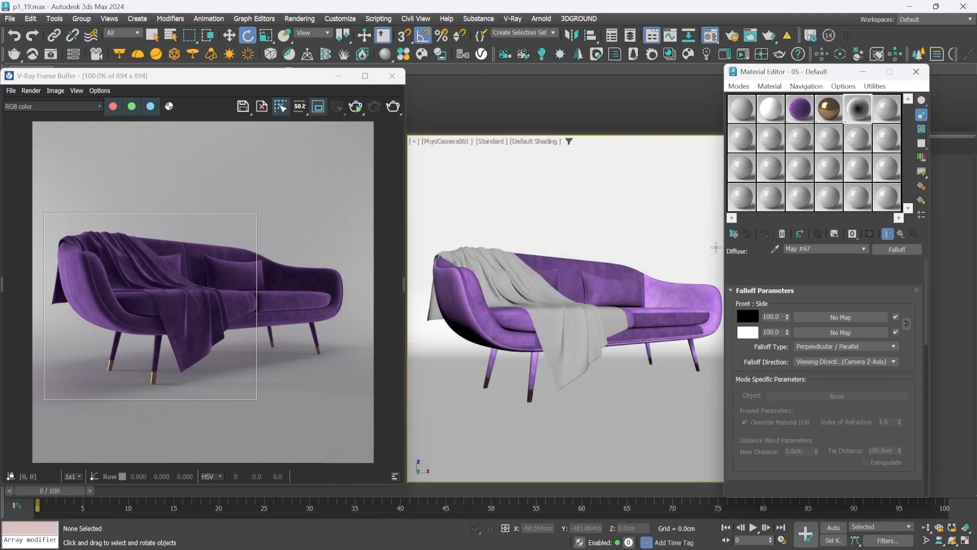
Flatten the Falloff map's mix curve by moving both end points to a height of about 0.1
{"action": "left_click_drag", "start_coordinate": [926, 286], "coordinate": [929, 346]}
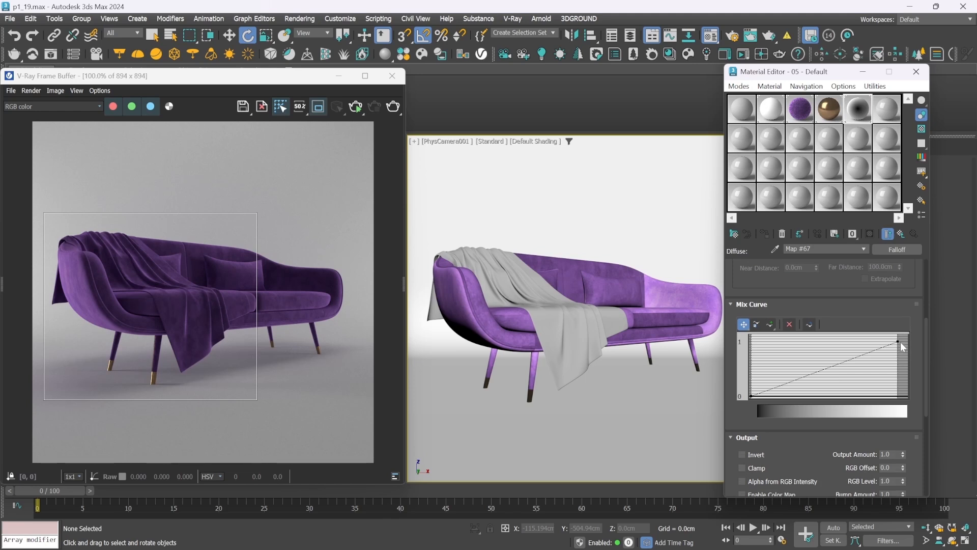
{"action": "left_click_drag", "start_coordinate": [898, 340], "coordinate": [898, 390]}
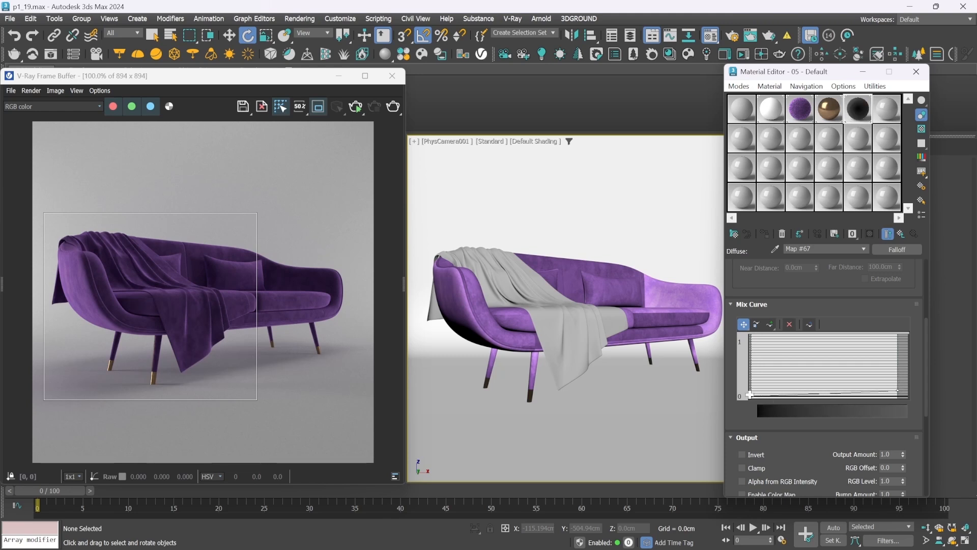
{"action": "left_click_drag", "start_coordinate": [748, 395], "coordinate": [751, 391]}
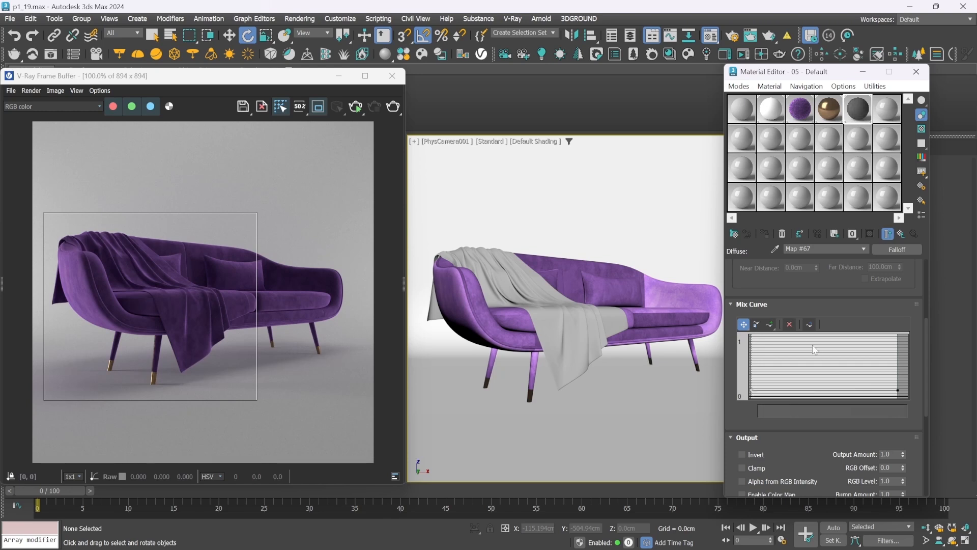
Add two points in the first half of the flat mix curve and open an enlarged preview of the map
{"action": "left_click_drag", "start_coordinate": [768, 328], "coordinate": [772, 343]}
{"action": "left_click", "coordinate": [778, 391]}
{"action": "left_click", "coordinate": [805, 390]}
{"action": "double_click", "coordinate": [856, 117]}
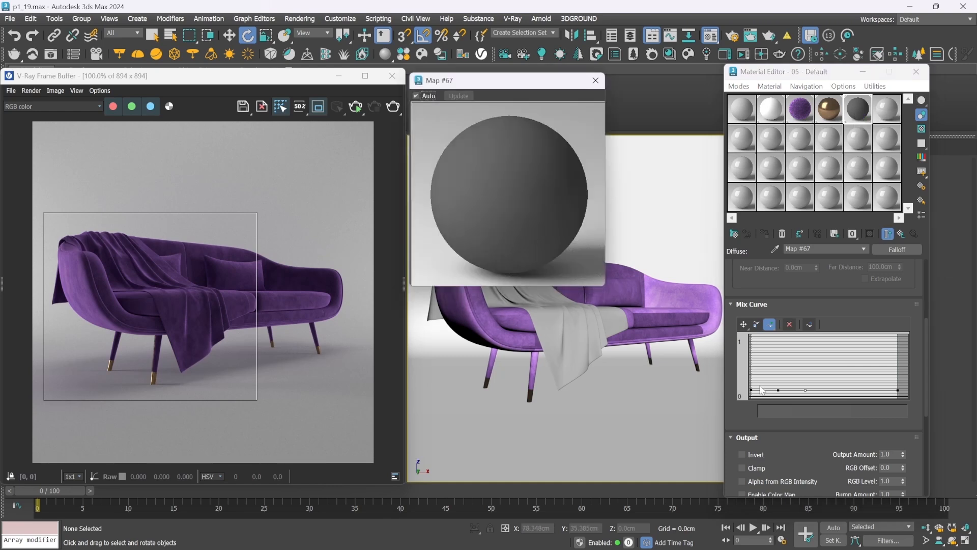
Raise the first added mix curve point to just above mid-height and make it Bezier-Smooth
{"action": "left_click", "coordinate": [743, 324]}
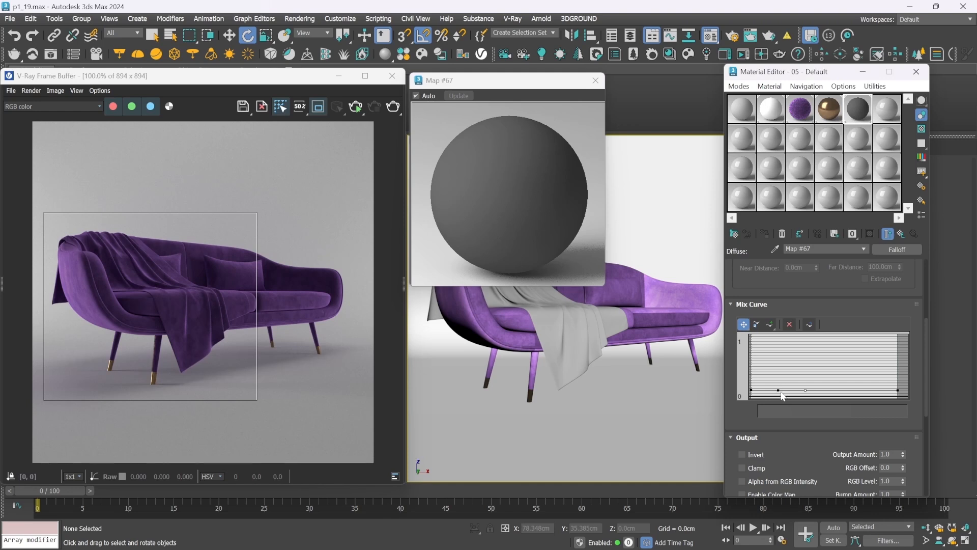
{"action": "left_click_drag", "start_coordinate": [778, 390], "coordinate": [778, 363]}
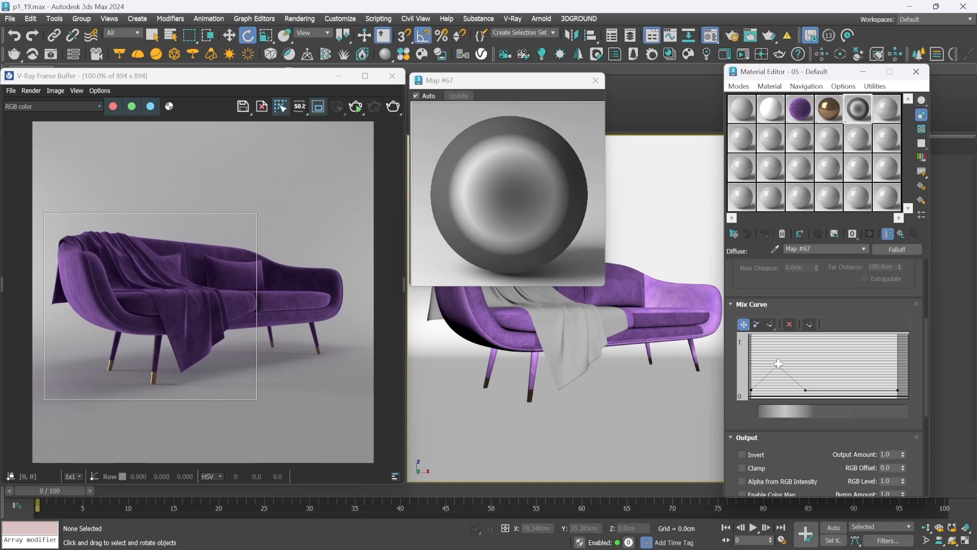
{"action": "right_click", "coordinate": [778, 364]}
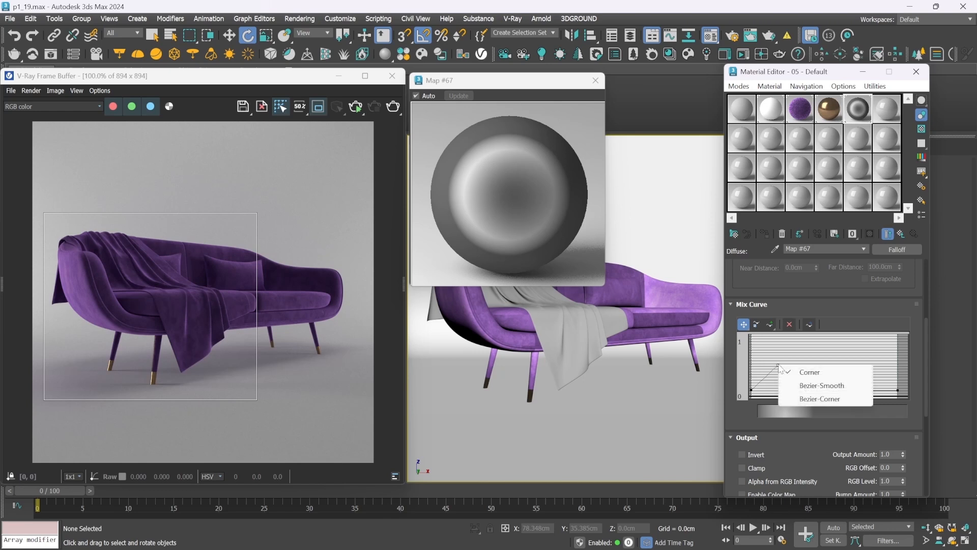
{"action": "left_click", "coordinate": [811, 385]}
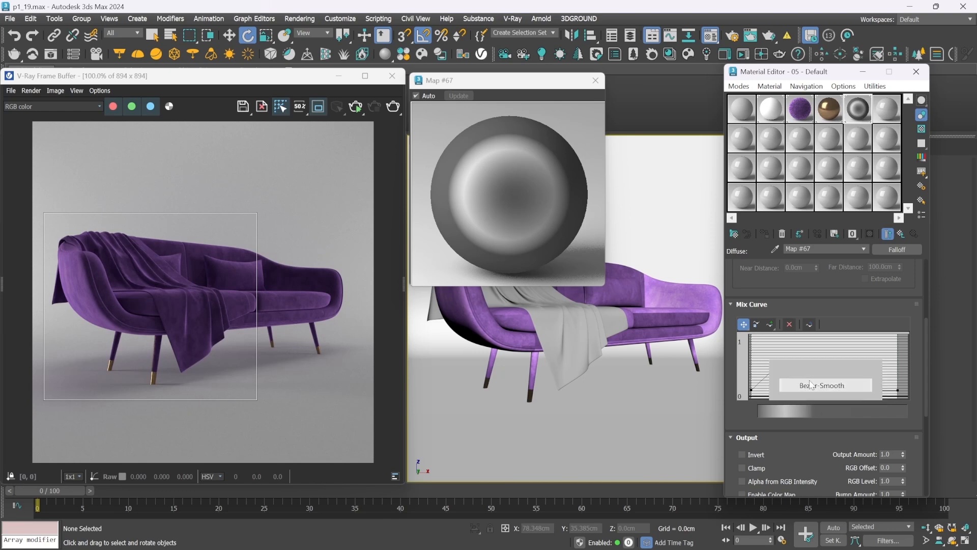
Convert the curve's start point to Bezier-Corner and flatten its handle so the rise begins gently
{"action": "left_click", "coordinate": [751, 388]}
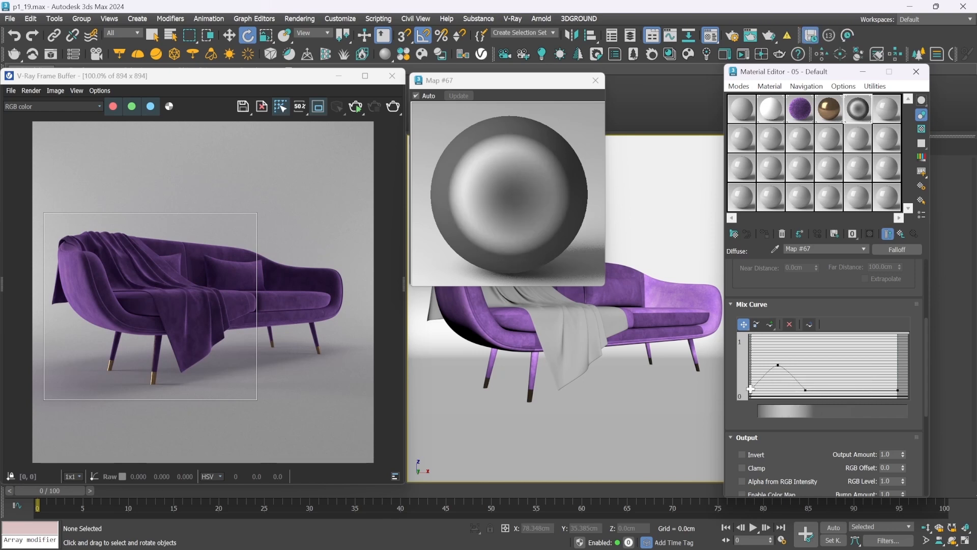
{"action": "right_click", "coordinate": [751, 389]}
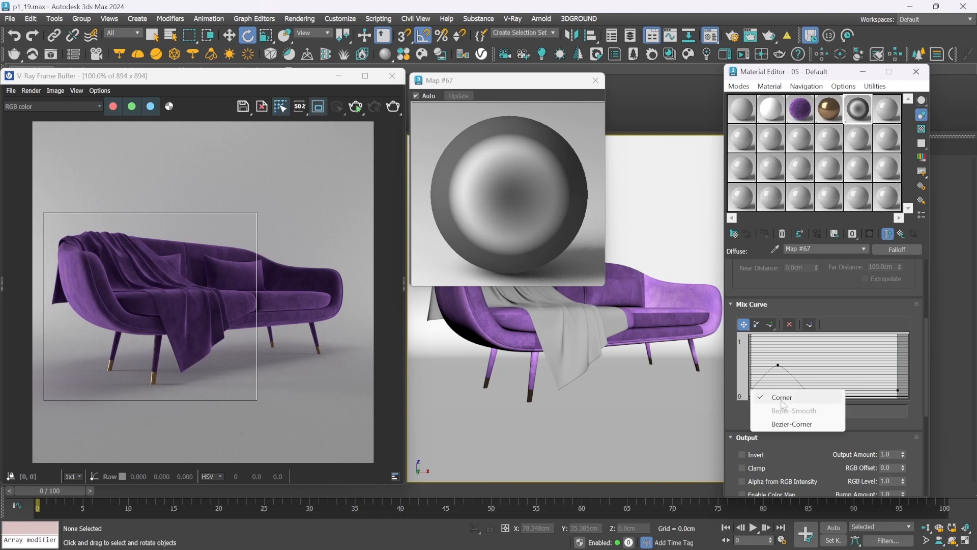
{"action": "left_click", "coordinate": [788, 425]}
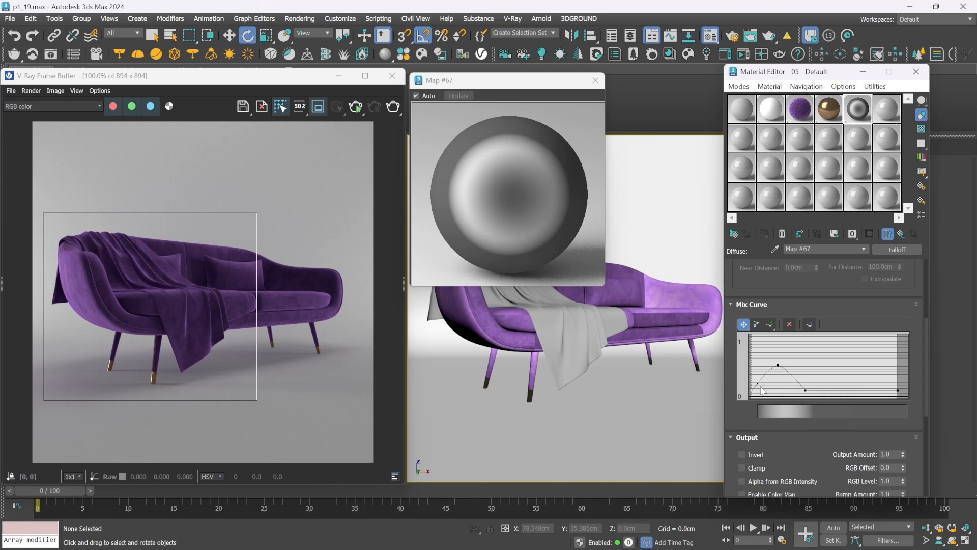
{"action": "left_click_drag", "start_coordinate": [759, 383], "coordinate": [769, 388]}
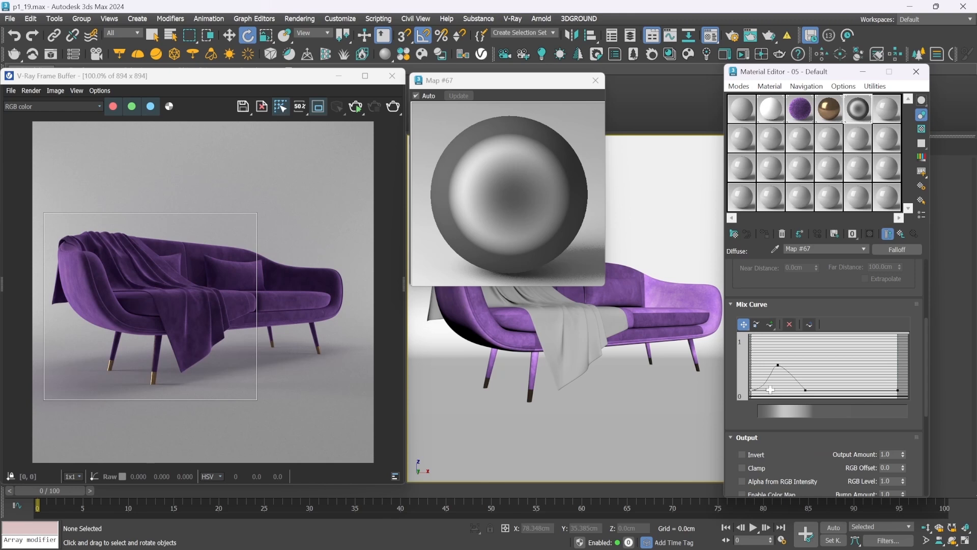
Convert the point after the peak to Bezier-Smooth and adjust it so the curve eases out softly
{"action": "right_click", "coordinate": [805, 390]}
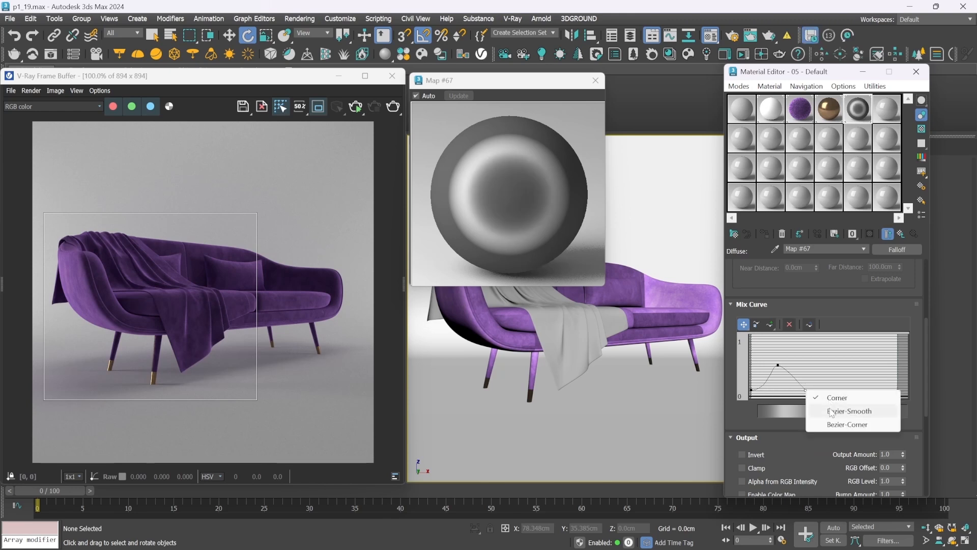
{"action": "left_click", "coordinate": [834, 411]}
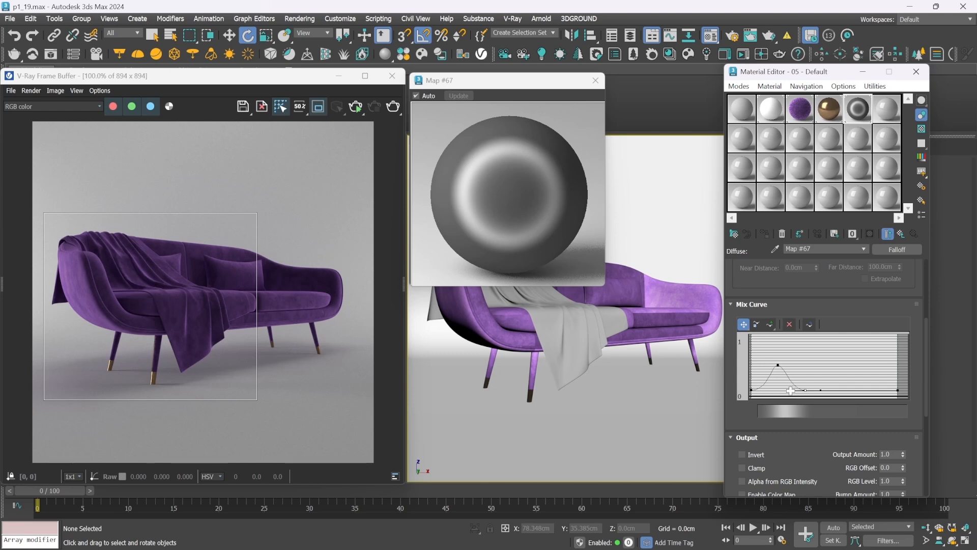
{"action": "left_click_drag", "start_coordinate": [790, 391], "coordinate": [805, 388]}
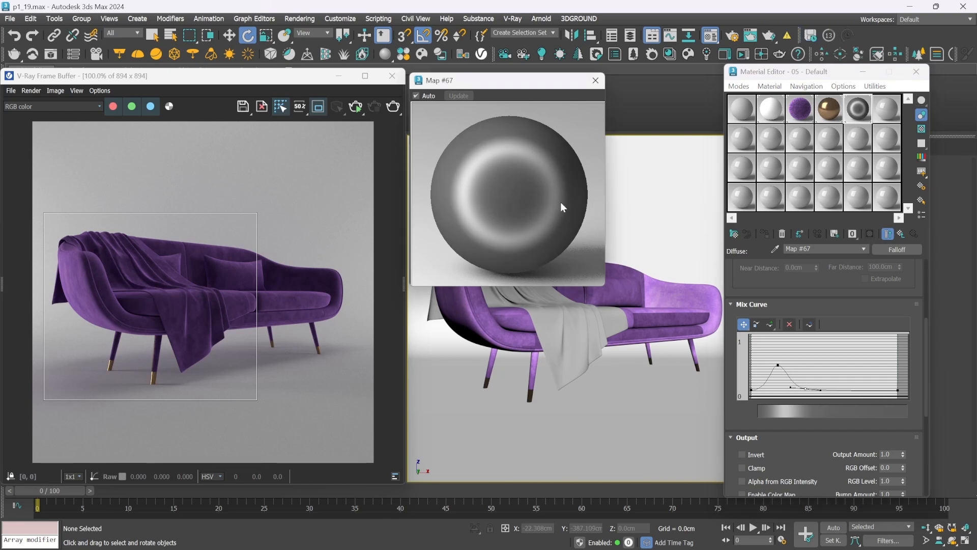
Raise the mix curve's peak slightly, test-render the throw blanket in the current region and stop the render
{"action": "left_click", "coordinate": [778, 365]}
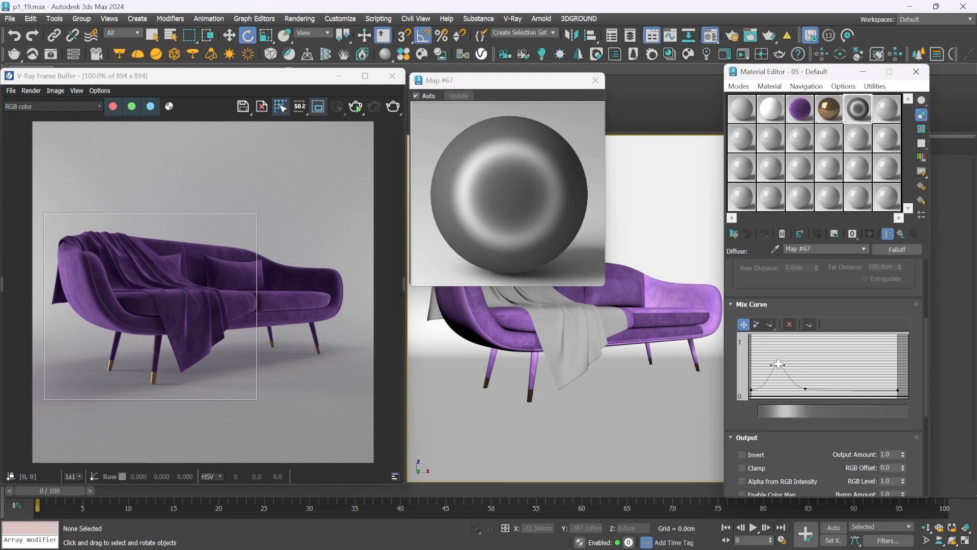
{"action": "left_click_drag", "start_coordinate": [778, 365], "coordinate": [778, 363]}
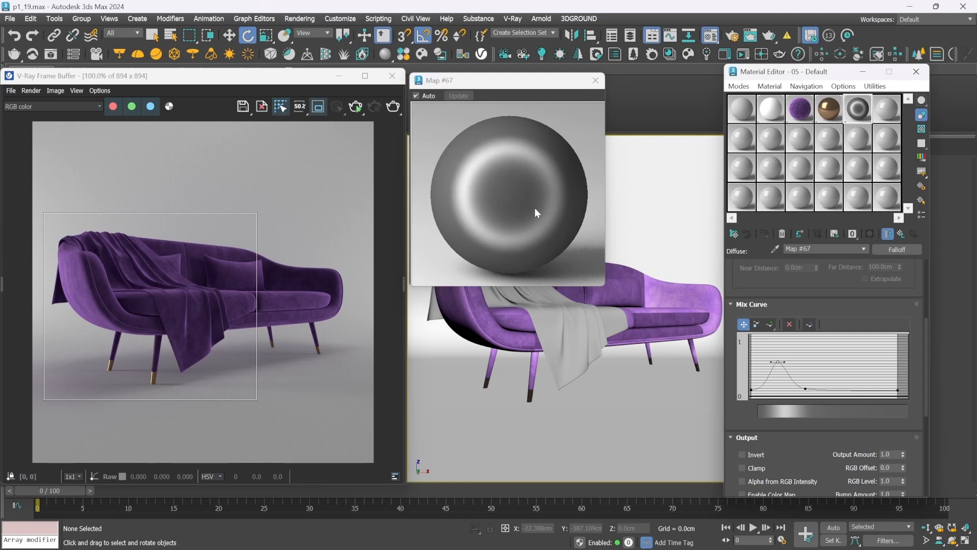
{"action": "left_click", "coordinate": [355, 108]}
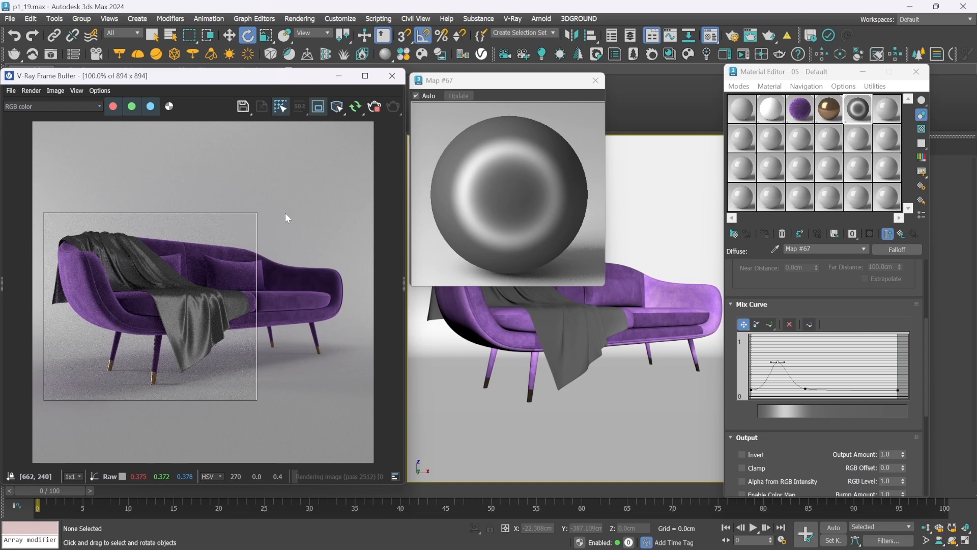
{"action": "left_click", "coordinate": [375, 110]}
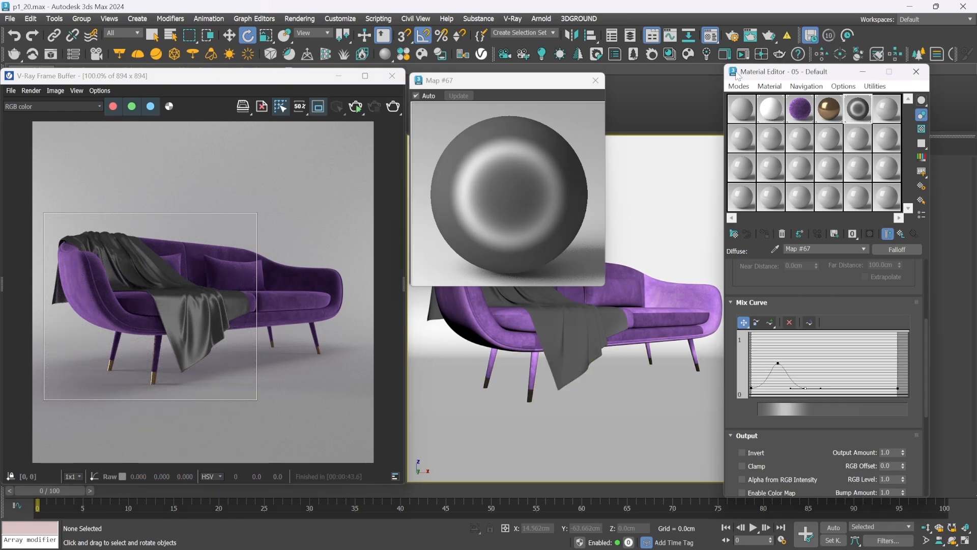
Copy the dark red front color from the velvet material's Falloff to the front color of the blanket's Falloff
{"action": "left_click", "coordinate": [800, 109]}
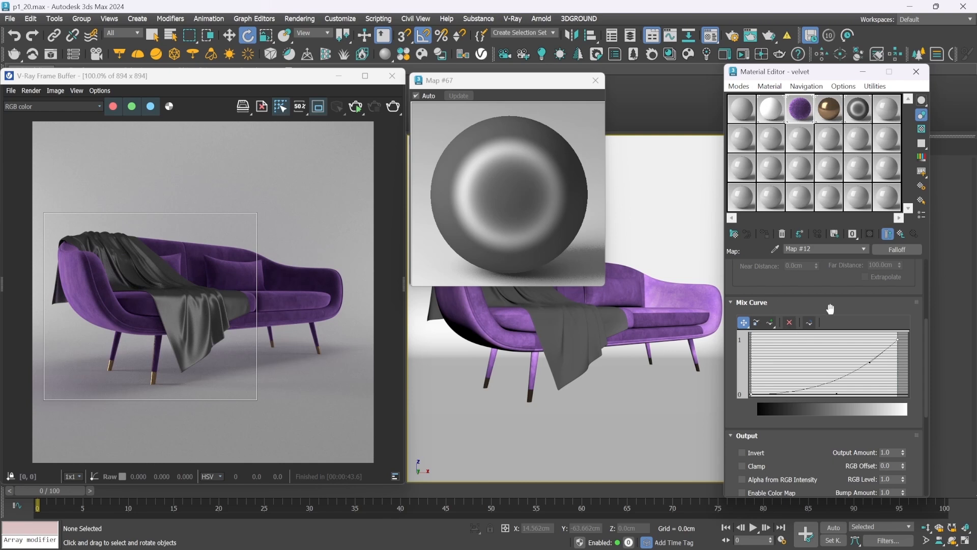
{"action": "left_click_drag", "start_coordinate": [925, 326], "coordinate": [922, 258]}
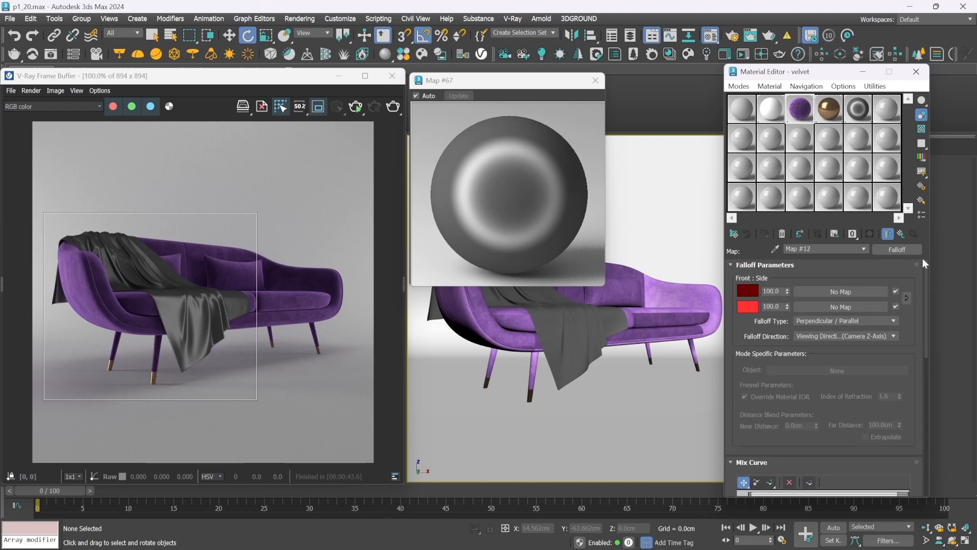
{"action": "right_click", "coordinate": [748, 290]}
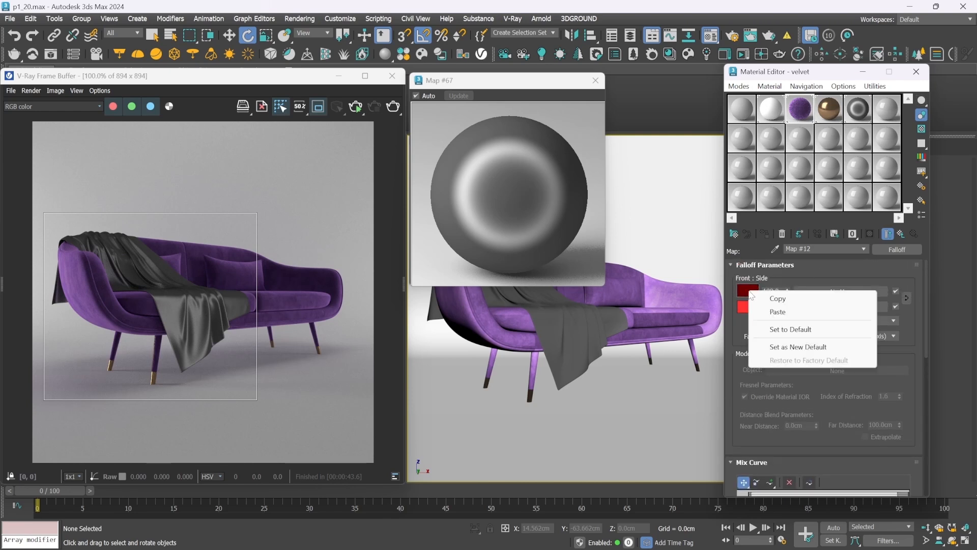
{"action": "left_click", "coordinate": [778, 298]}
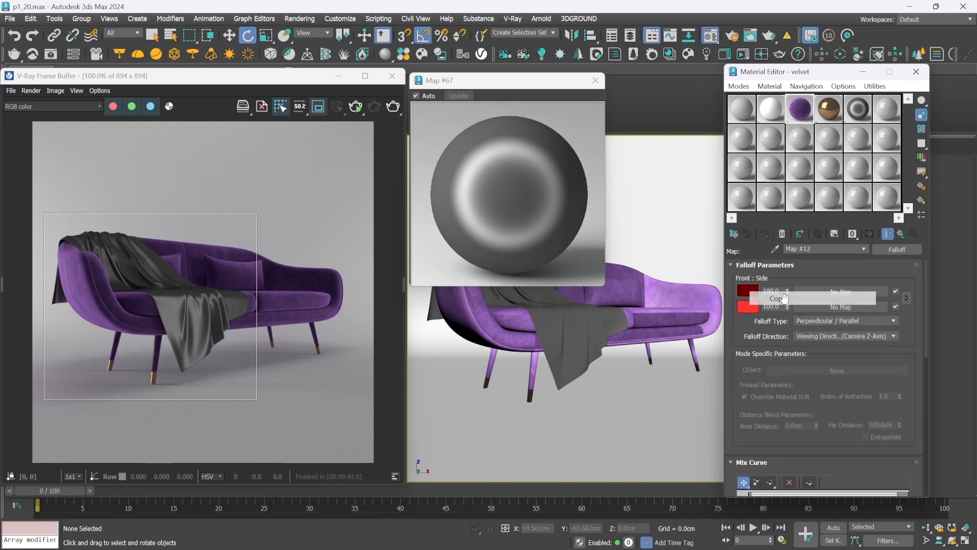
{"action": "left_click", "coordinate": [858, 110]}
{"action": "right_click", "coordinate": [751, 294]}
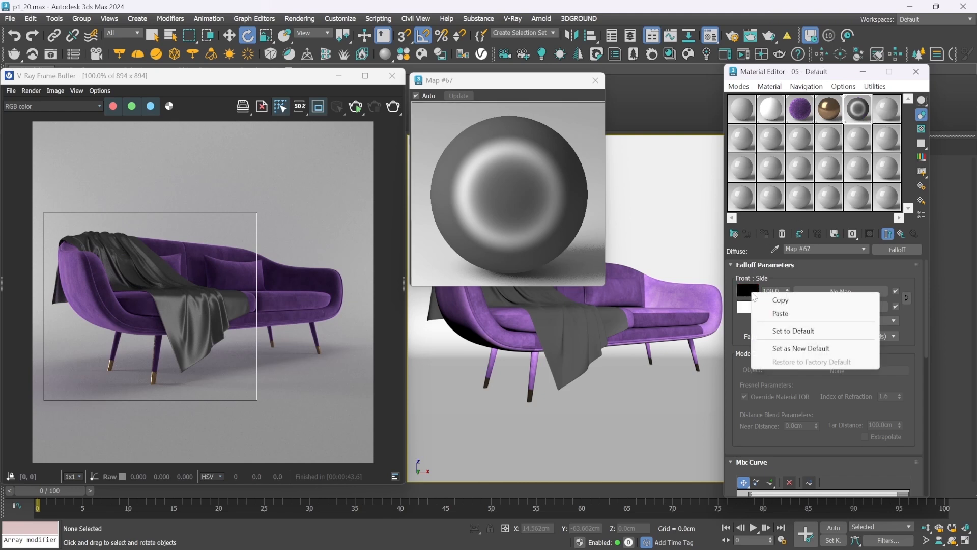
{"action": "left_click", "coordinate": [778, 312]}
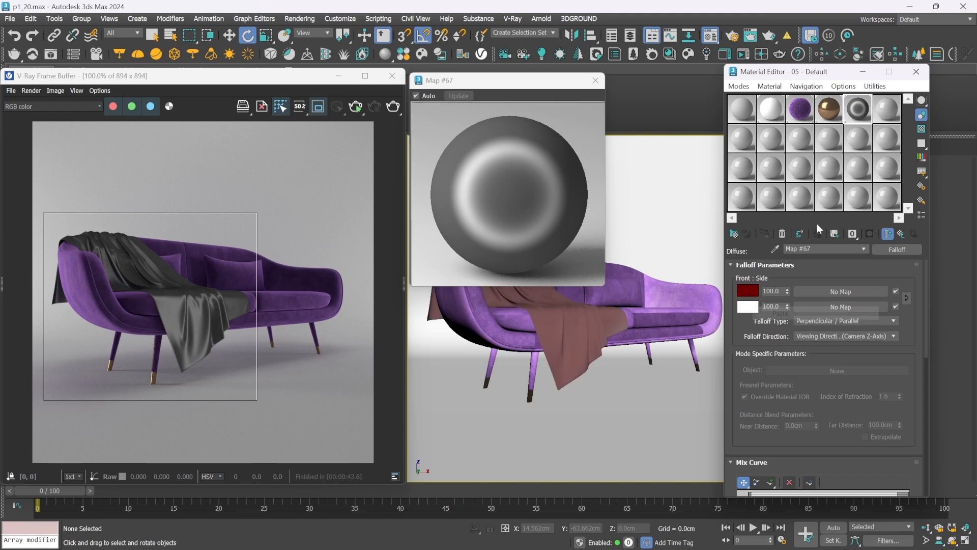
Copy the bright red side color from the velvet's Falloff to the side color of the blanket's Falloff
{"action": "left_click", "coordinate": [802, 109]}
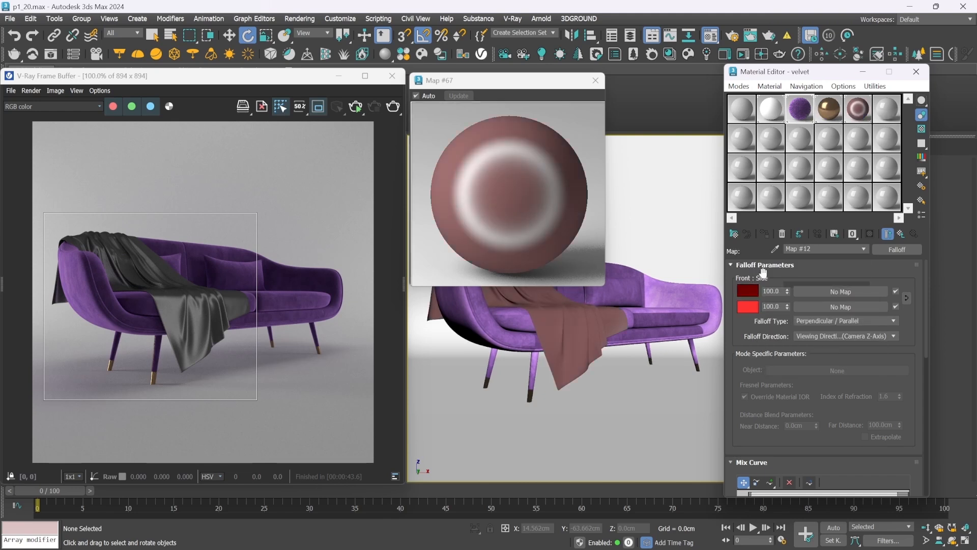
{"action": "right_click", "coordinate": [751, 307]}
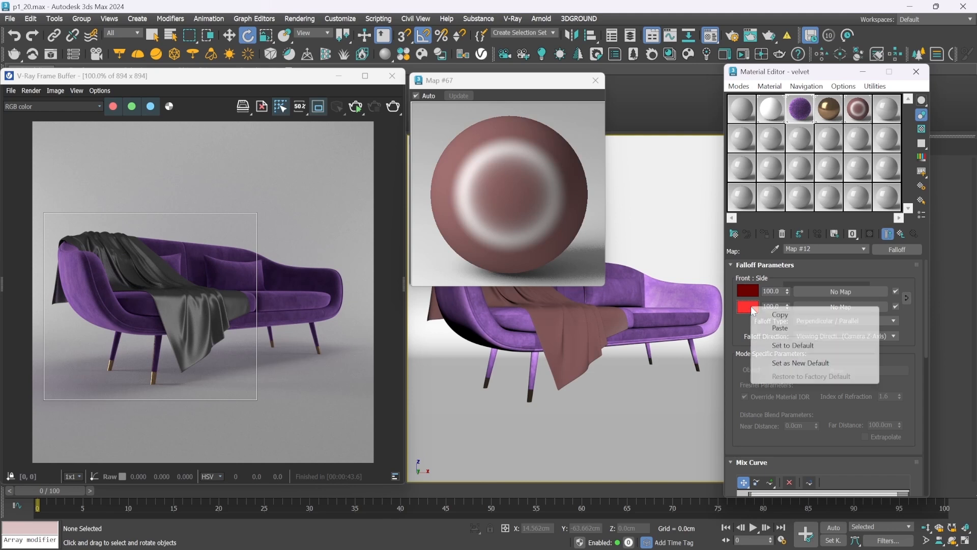
{"action": "left_click", "coordinate": [777, 310]}
{"action": "left_click", "coordinate": [859, 113]}
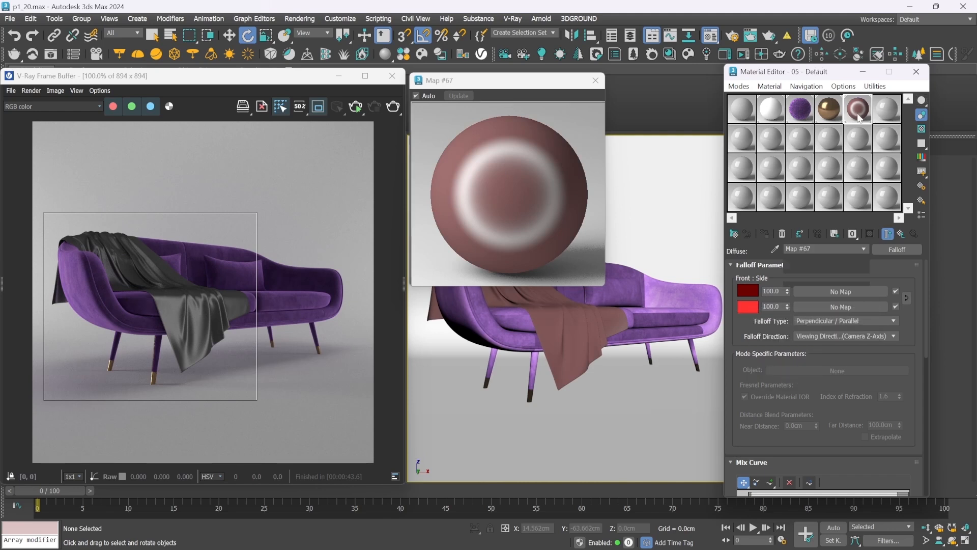
{"action": "right_click", "coordinate": [750, 309]}
{"action": "left_click", "coordinate": [778, 329]}
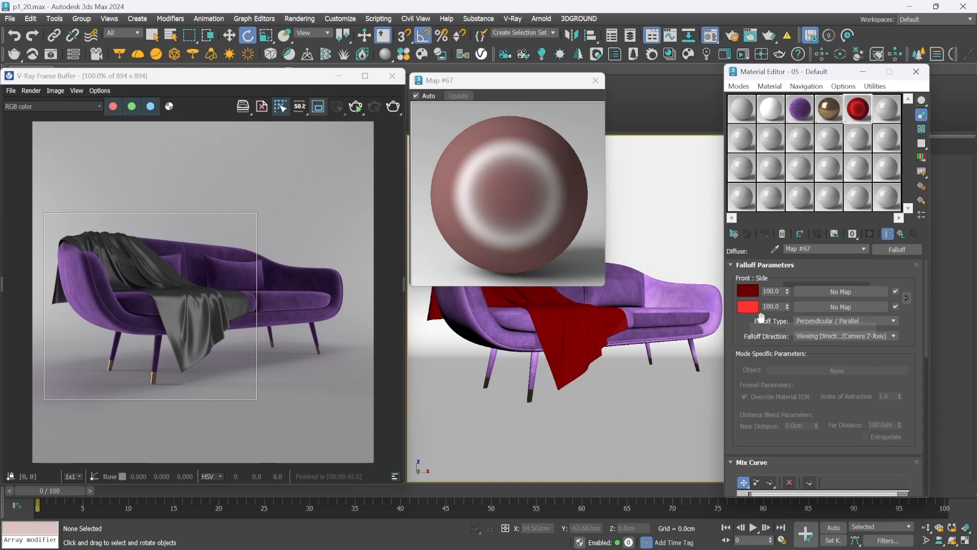
Lighten the side color of the blanket's Falloff by lowering its saturation to 132 (FF7B7B)
{"action": "left_click", "coordinate": [749, 307]}
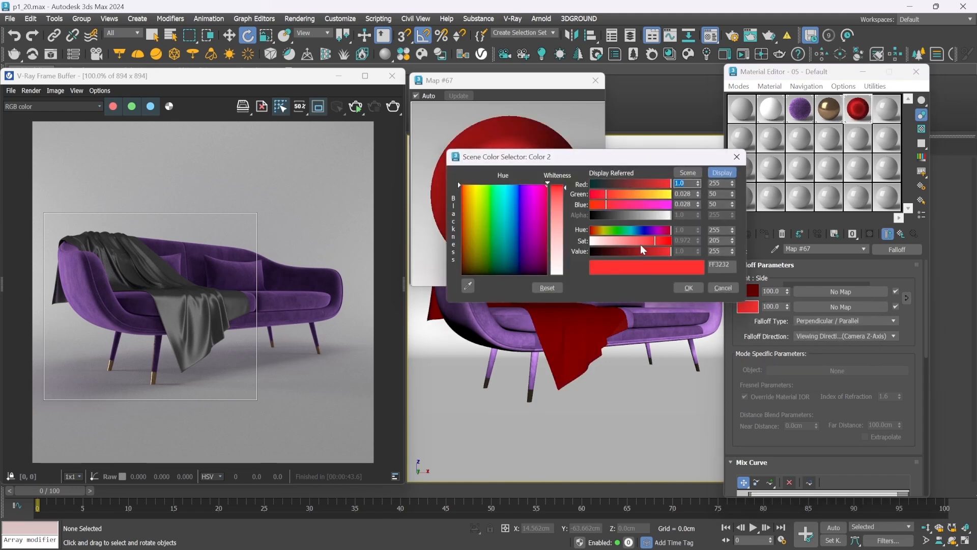
{"action": "left_click_drag", "start_coordinate": [637, 239], "coordinate": [633, 239]}
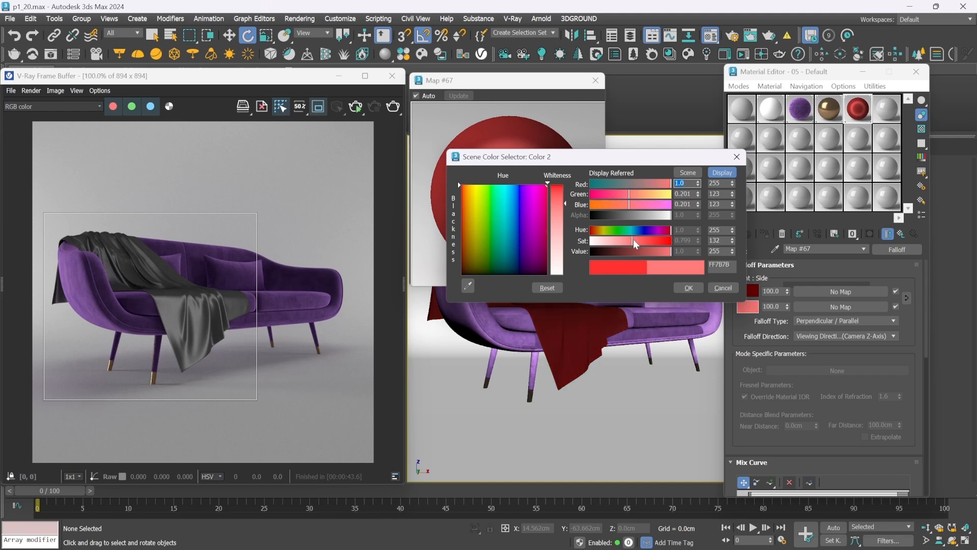
{"action": "left_click", "coordinate": [688, 288]}
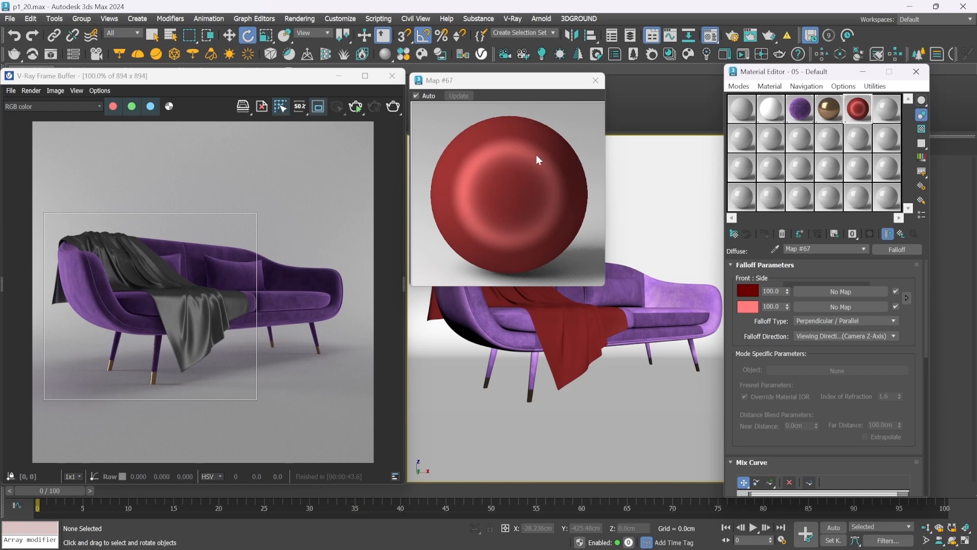
Wrap the blanket's Falloff diffuse map in a Color Correction map, keeping the old map as a sub-map
{"action": "left_click", "coordinate": [889, 250]}
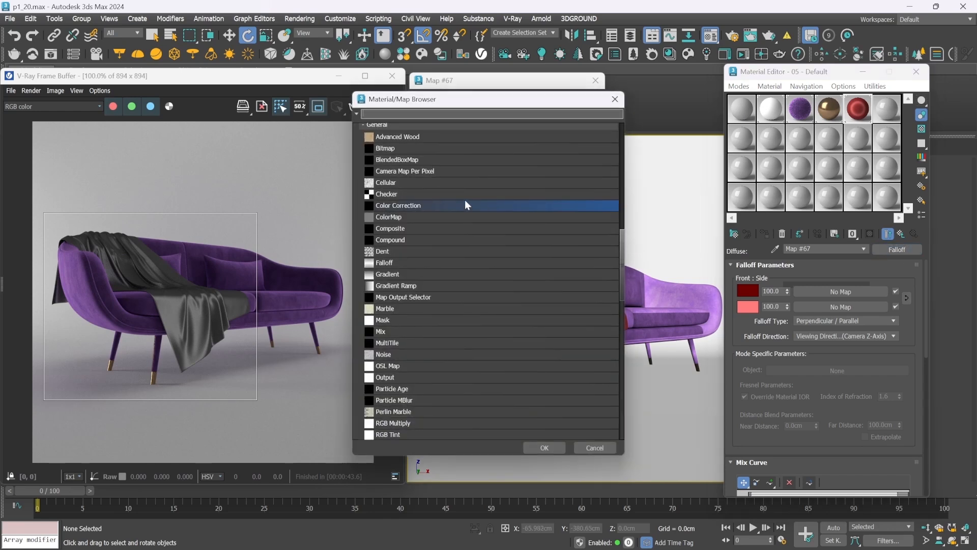
{"action": "double_click", "coordinate": [426, 206]}
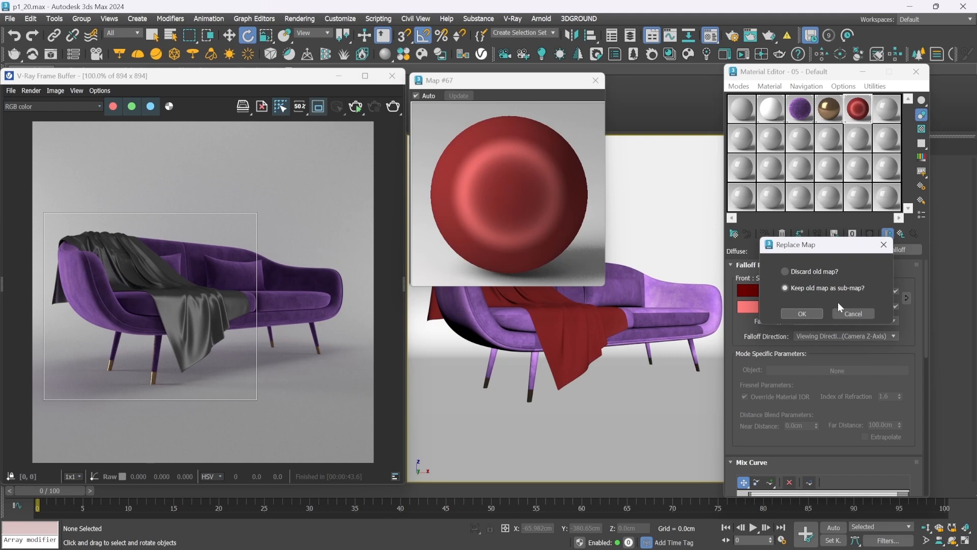
{"action": "left_click", "coordinate": [803, 313]}
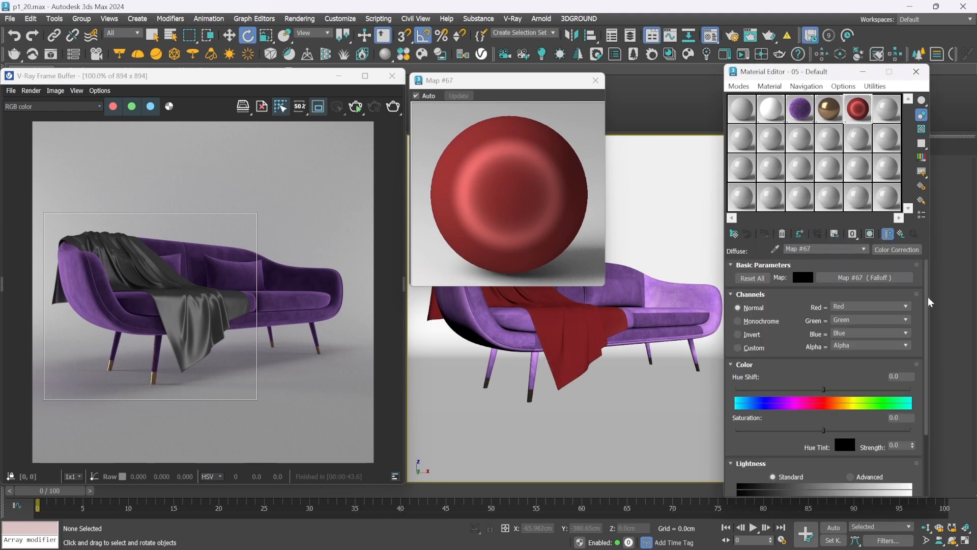
Set the Color Correction's hue shift to -90 and its saturation to -45
{"action": "left_click_drag", "start_coordinate": [927, 297], "coordinate": [930, 349]}
{"action": "double_click", "coordinate": [895, 301]}
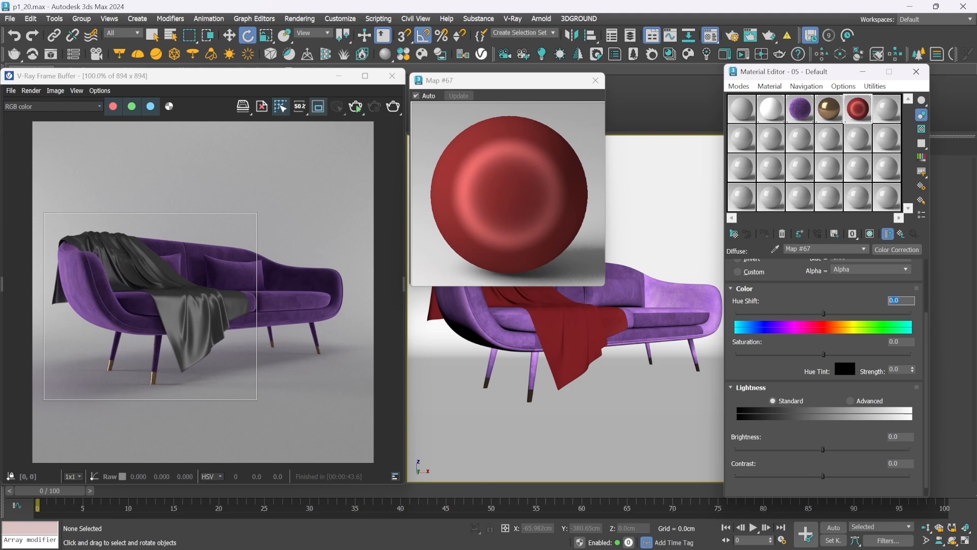
{"action": "type", "text": "-90"}
{"action": "key", "text": "Return"}
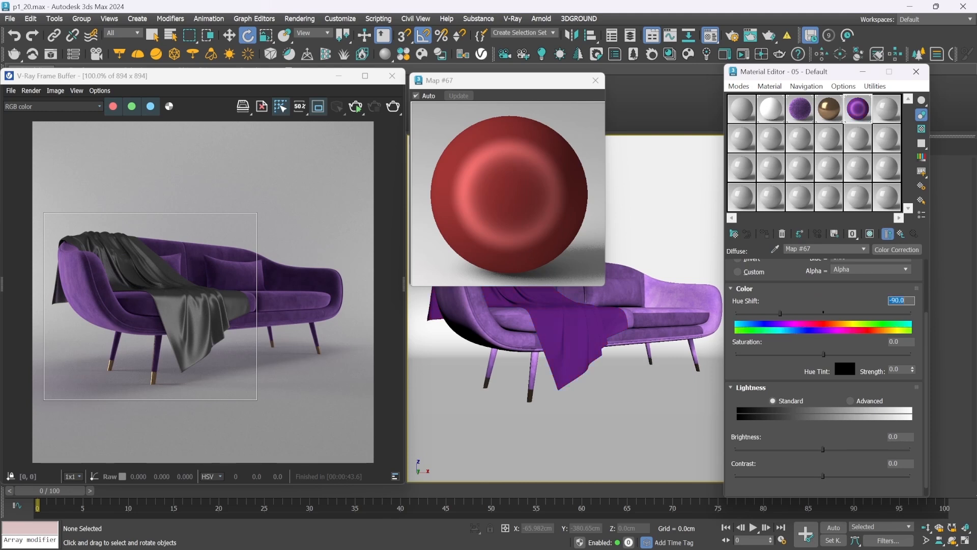
{"action": "key", "text": "Tab"}
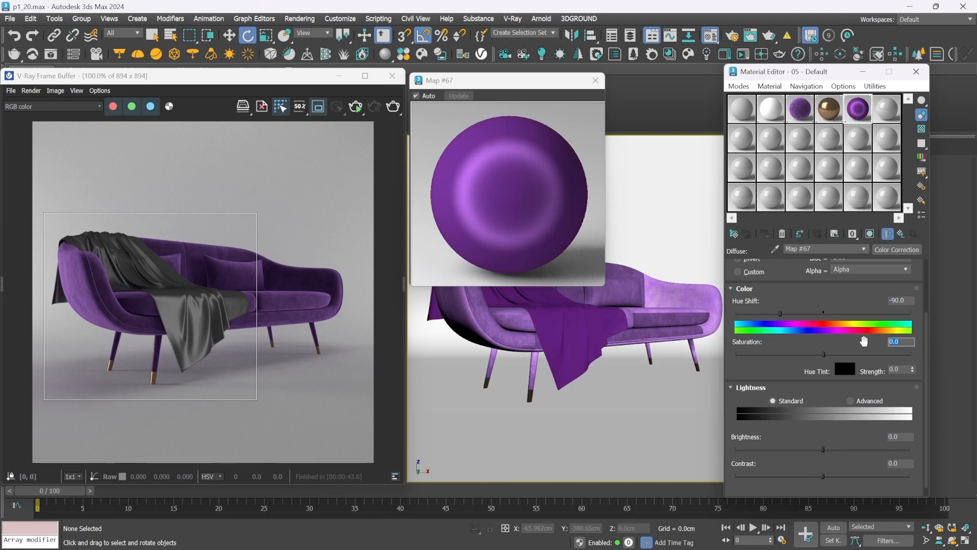
{"action": "type", "text": "-45"}
{"action": "key", "text": "Return"}
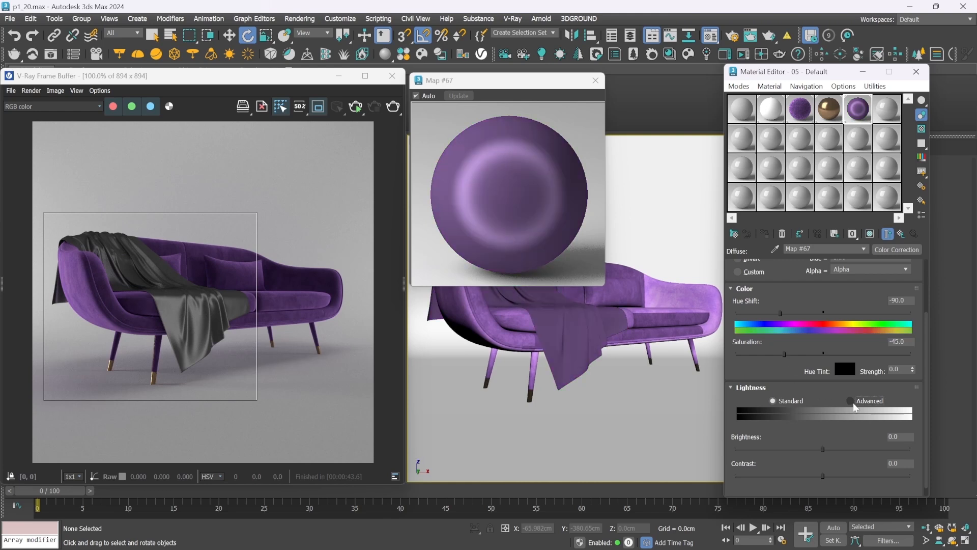
Switch the Color Correction's lightness to Advanced and set the RGB gamma to 0.9 and the RGB gain to 140
{"action": "left_click", "coordinate": [853, 403]}
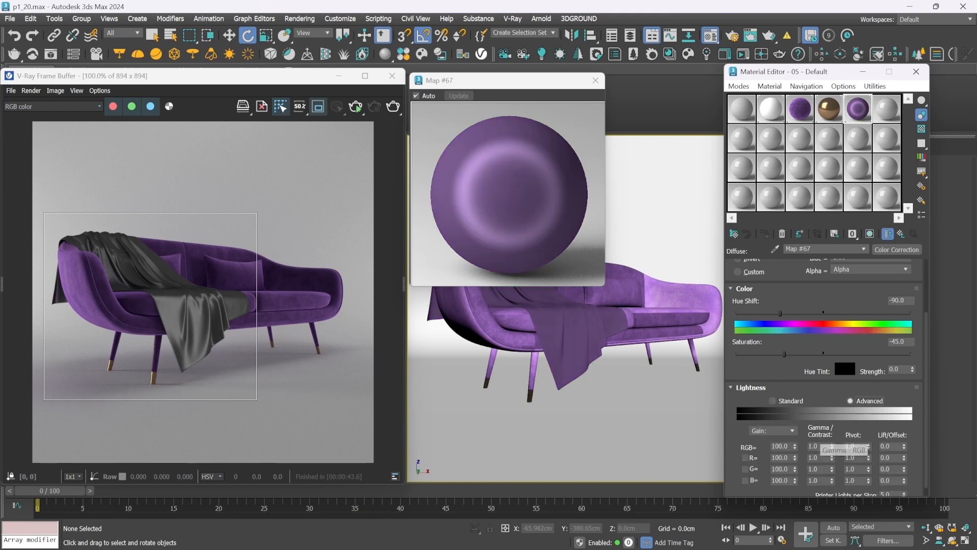
{"action": "left_click_drag", "start_coordinate": [819, 446], "coordinate": [786, 446]}
{"action": "type", "text": "0.9"}
{"action": "key", "text": "Return"}
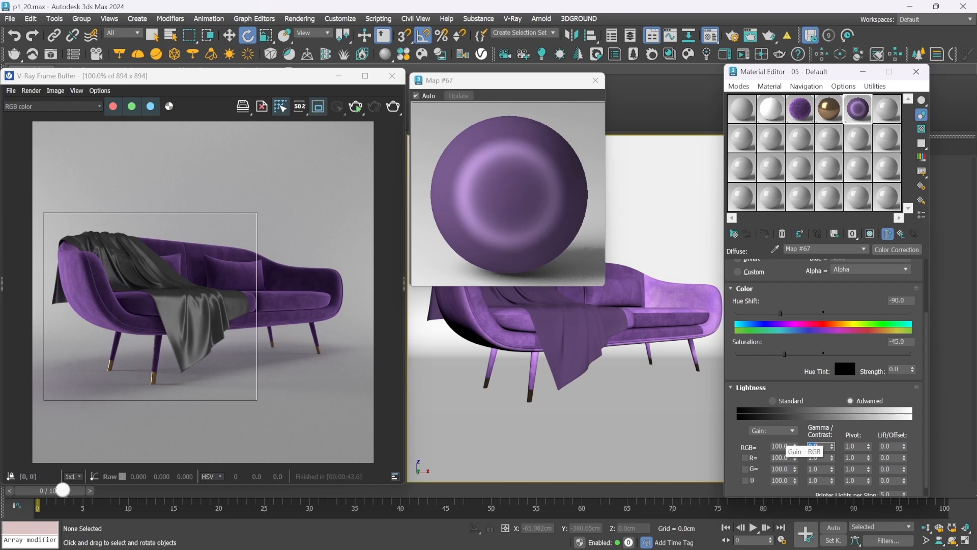
{"action": "left_click_drag", "start_coordinate": [788, 446], "coordinate": [768, 446]}
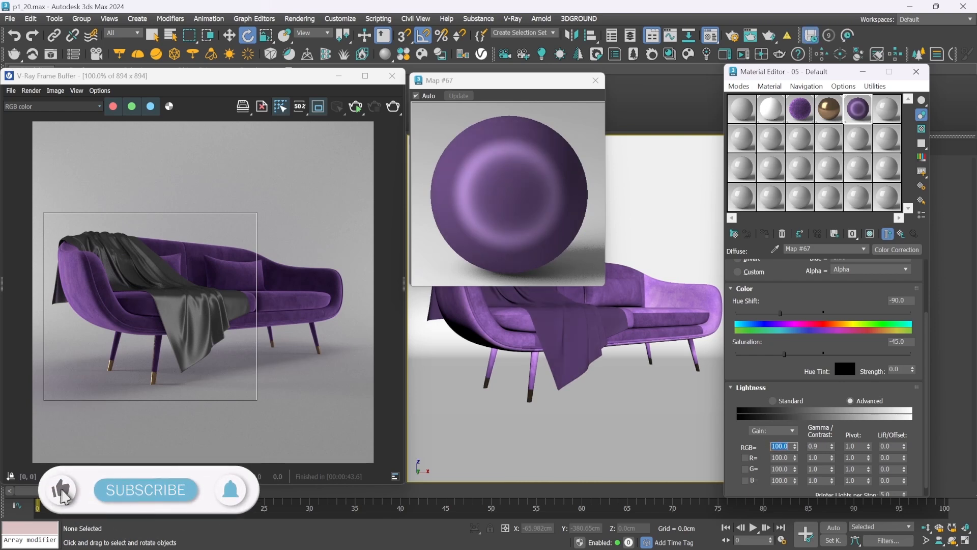
{"action": "type", "text": "140"}
{"action": "key", "text": "Return"}
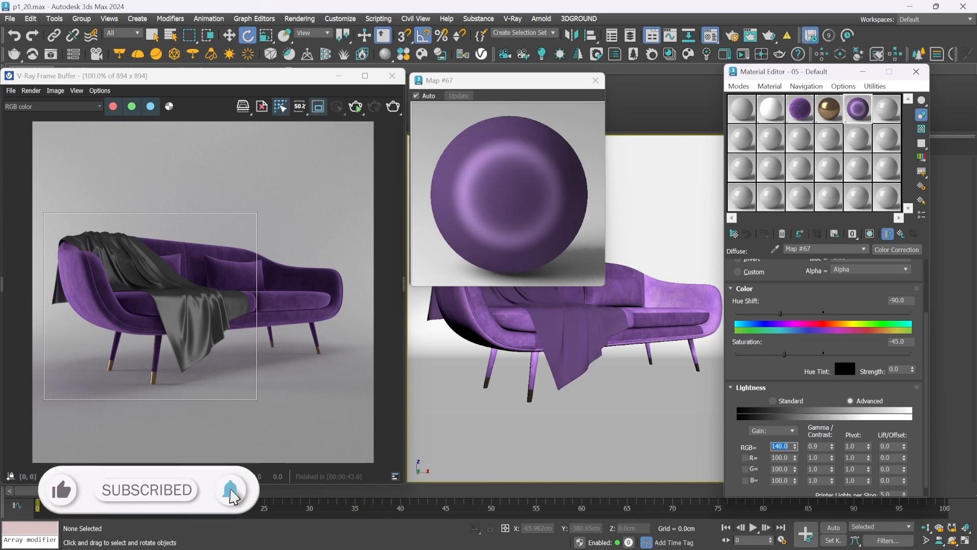
Test-render the recolored throw blanket in the current region and stop the render
{"action": "left_click", "coordinate": [354, 109]}
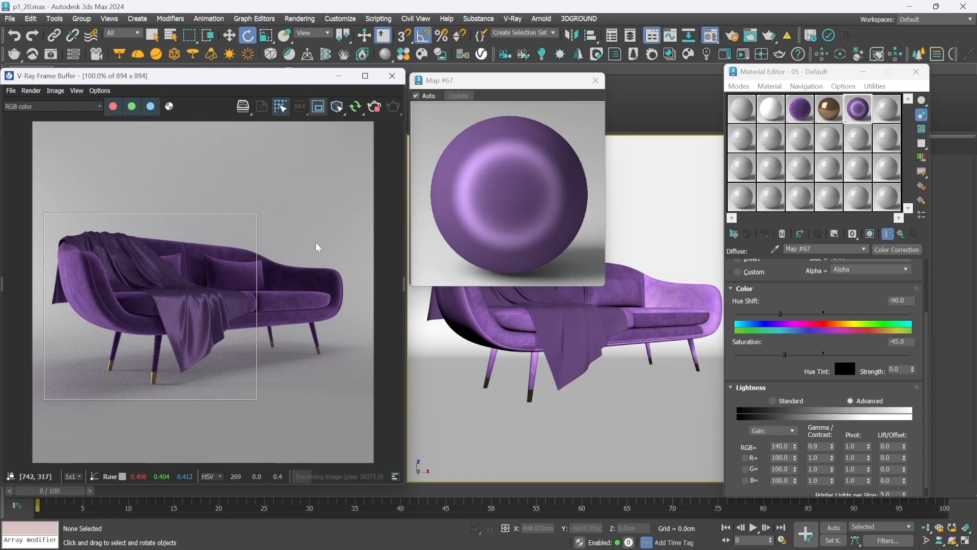
{"action": "left_click", "coordinate": [375, 107]}
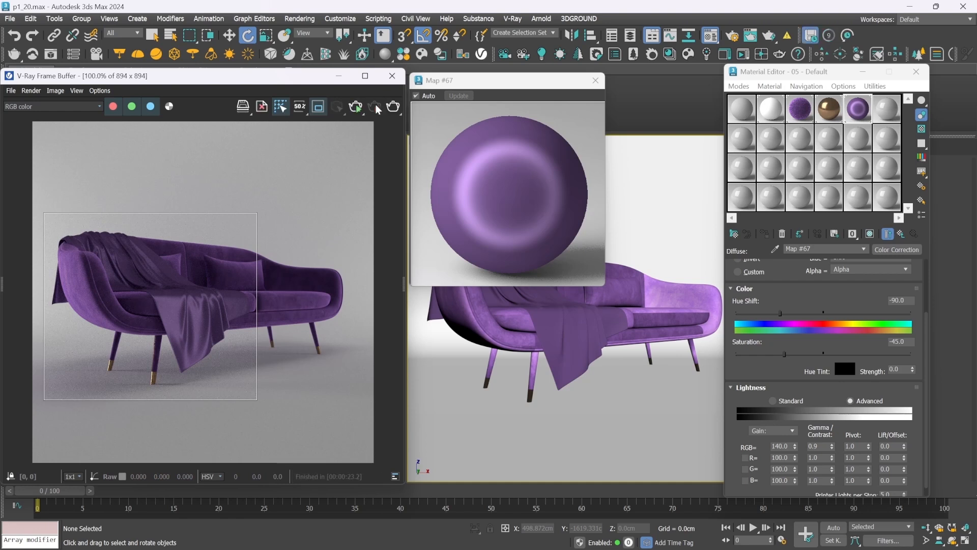
{"action": "left_click", "coordinate": [734, 75]}
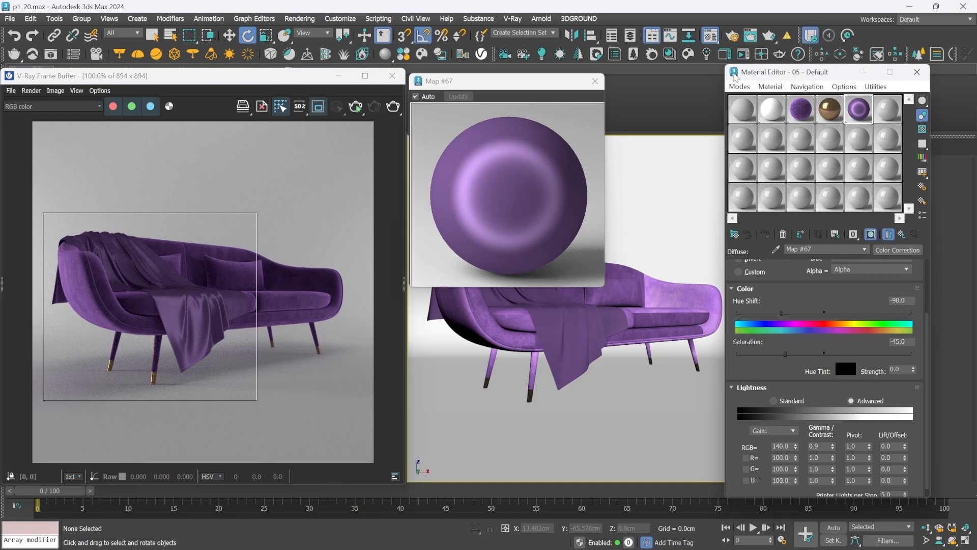
Assign the unused 06 - Default material to the throw blanket and convert it to VRayBlendMtl, keeping the old material as a sub-material
{"action": "left_click", "coordinate": [886, 120]}
{"action": "left_click_drag", "start_coordinate": [886, 121], "coordinate": [572, 325]}
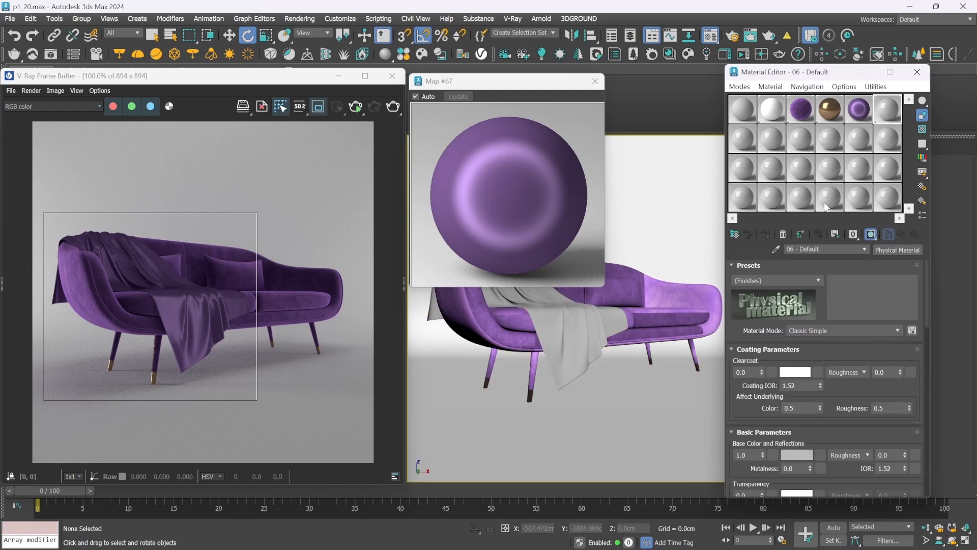
{"action": "left_click", "coordinate": [892, 248]}
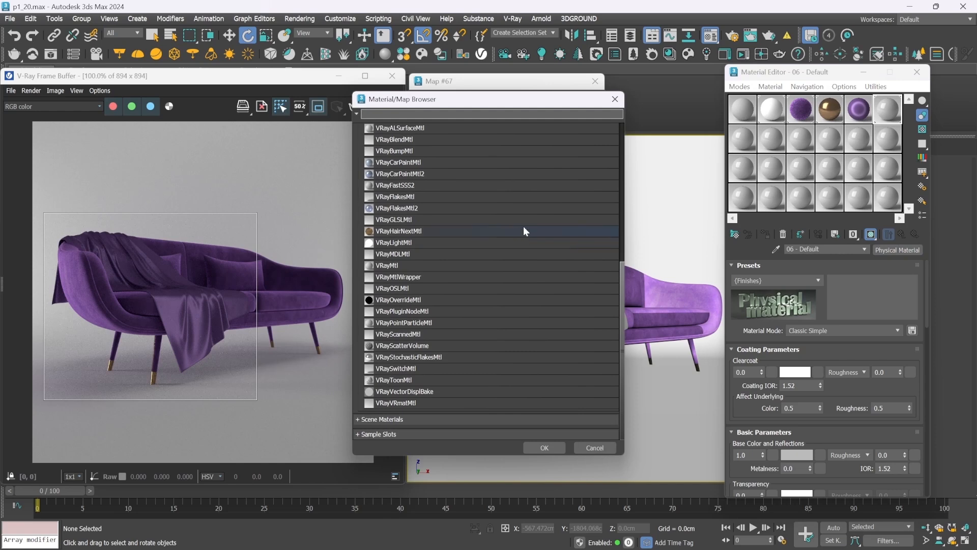
{"action": "left_click_drag", "start_coordinate": [621, 274], "coordinate": [619, 236]}
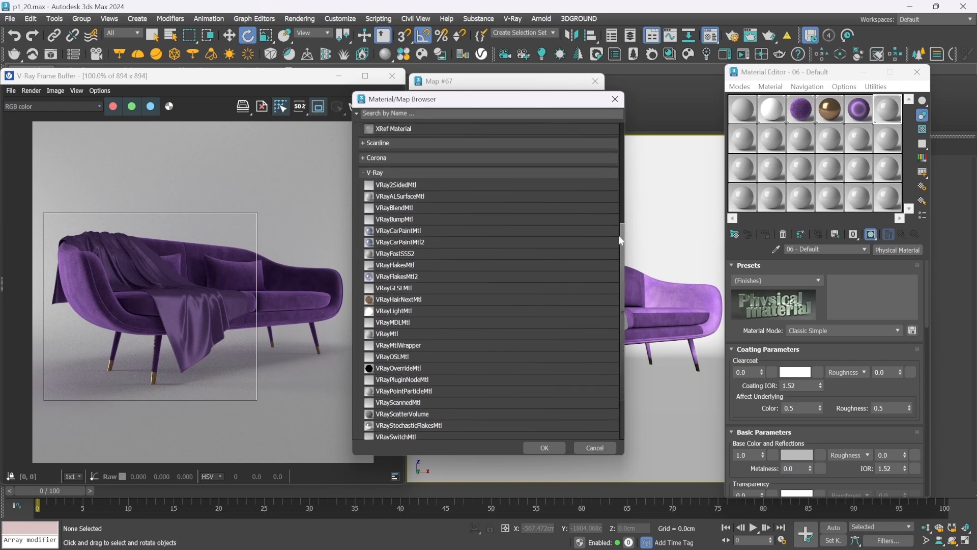
{"action": "double_click", "coordinate": [407, 209]}
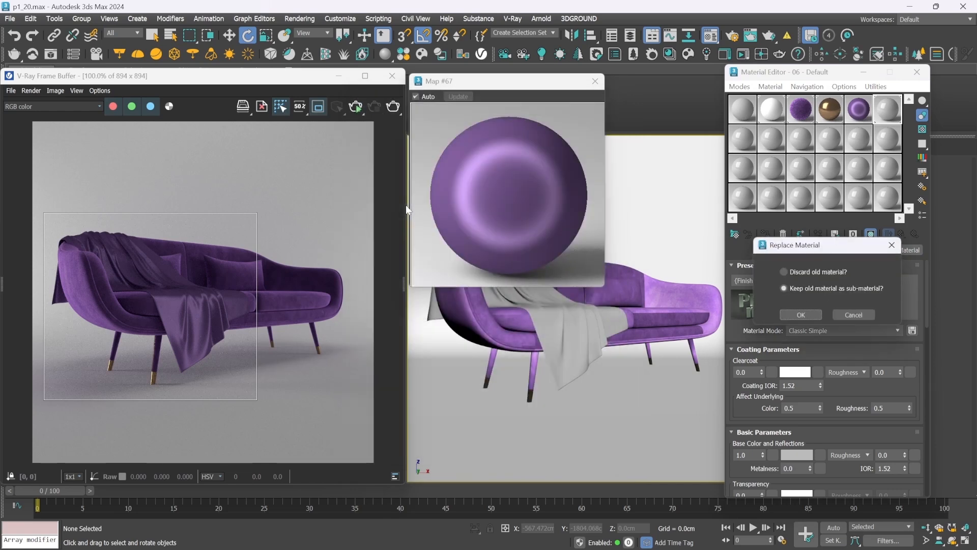
{"action": "left_click", "coordinate": [809, 313]}
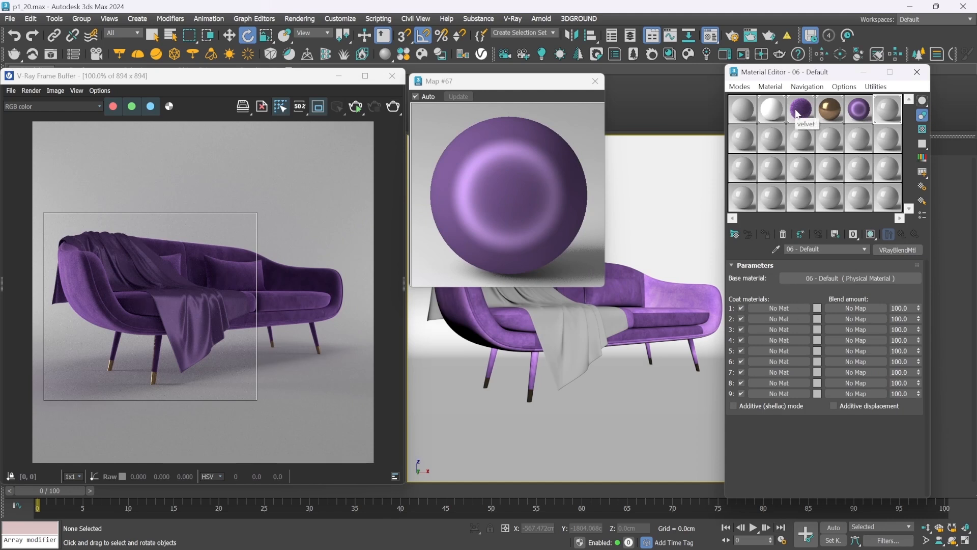
Instance the velvet material as the blend's base and 05 - Default as coat 1, and show the blend in an enlarged preview
{"action": "left_click_drag", "start_coordinate": [783, 135], "coordinate": [842, 278]}
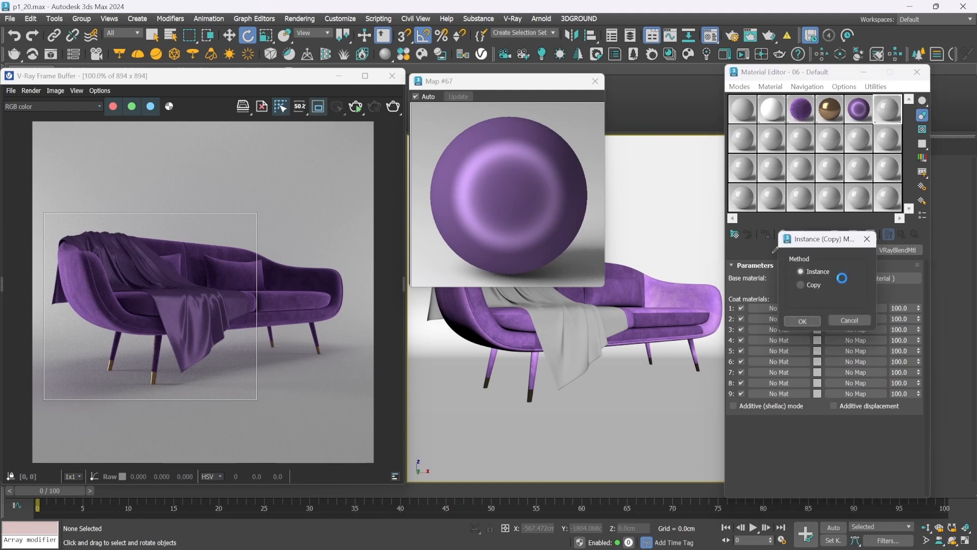
{"action": "left_click", "coordinate": [802, 321]}
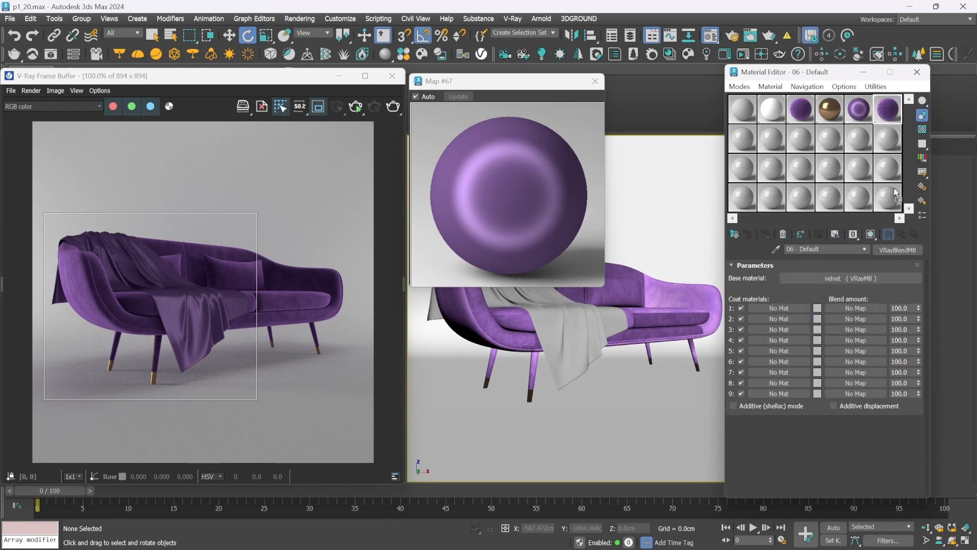
{"action": "left_click_drag", "start_coordinate": [771, 309], "coordinate": [770, 309]}
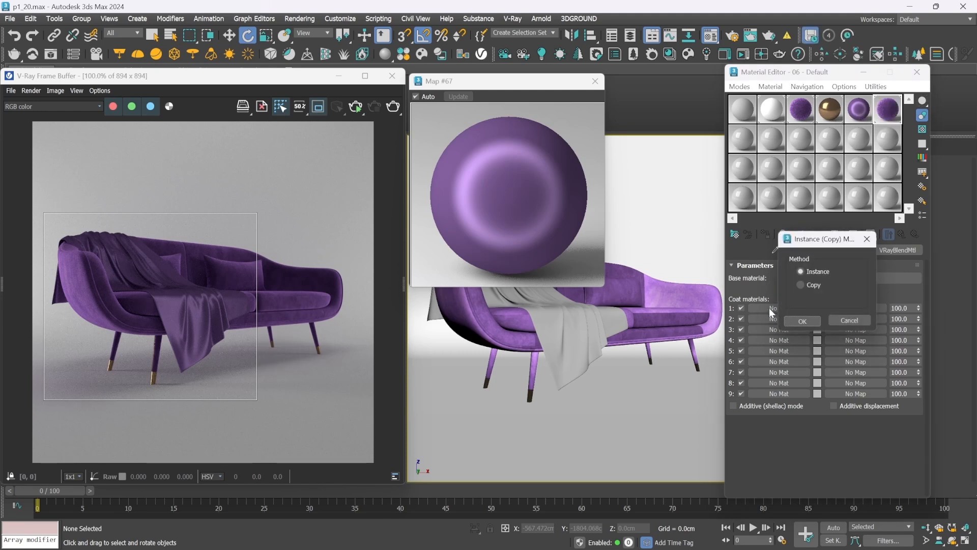
{"action": "left_click", "coordinate": [803, 321]}
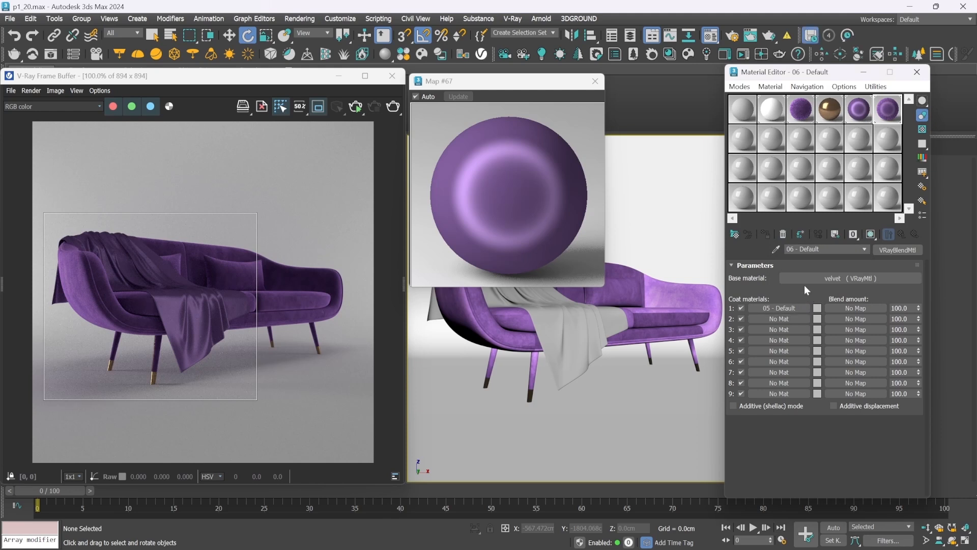
{"action": "left_click", "coordinate": [594, 81]}
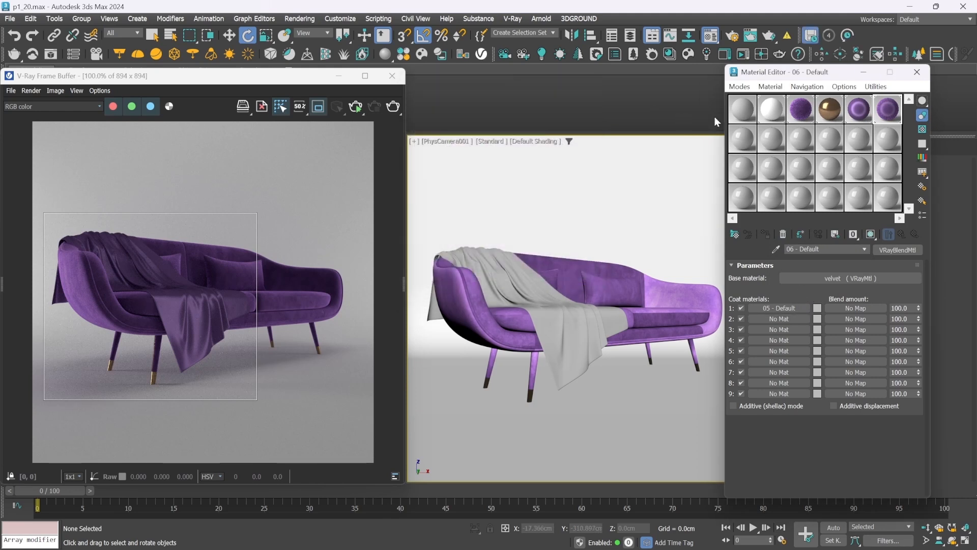
{"action": "double_click", "coordinate": [890, 115]}
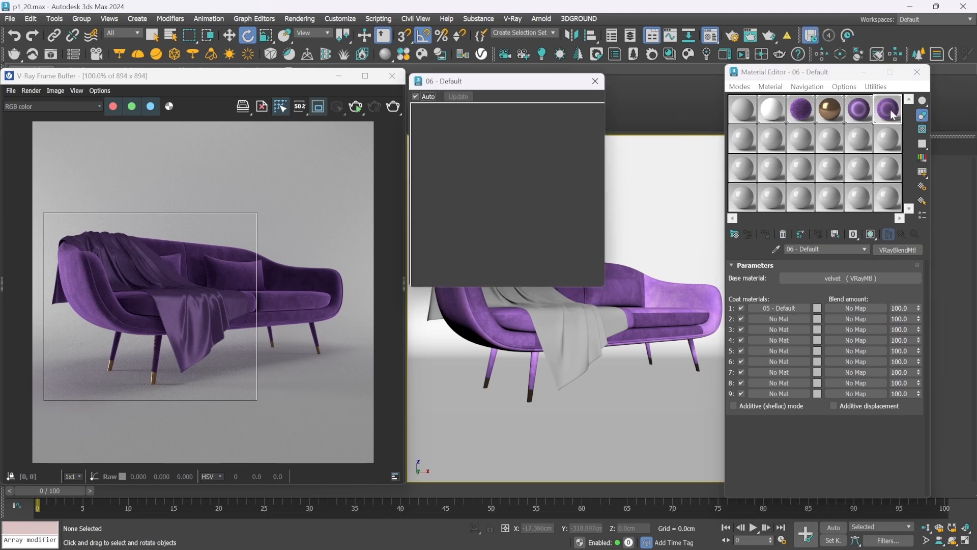
Load the black-and-white line pattern 6df9a9a6913227b0c7fb4e736eab7e6c.jpg as a Bitmap into coat 1's blend amount
{"action": "left_click", "coordinate": [853, 307]}
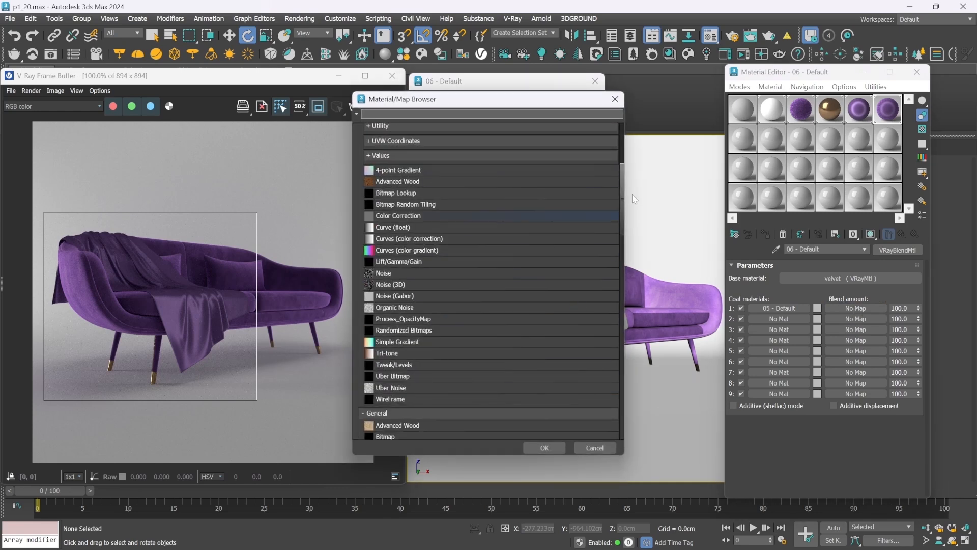
{"action": "scroll", "coordinate": [419, 256], "scroll_direction": "down", "scroll_amount": 5}
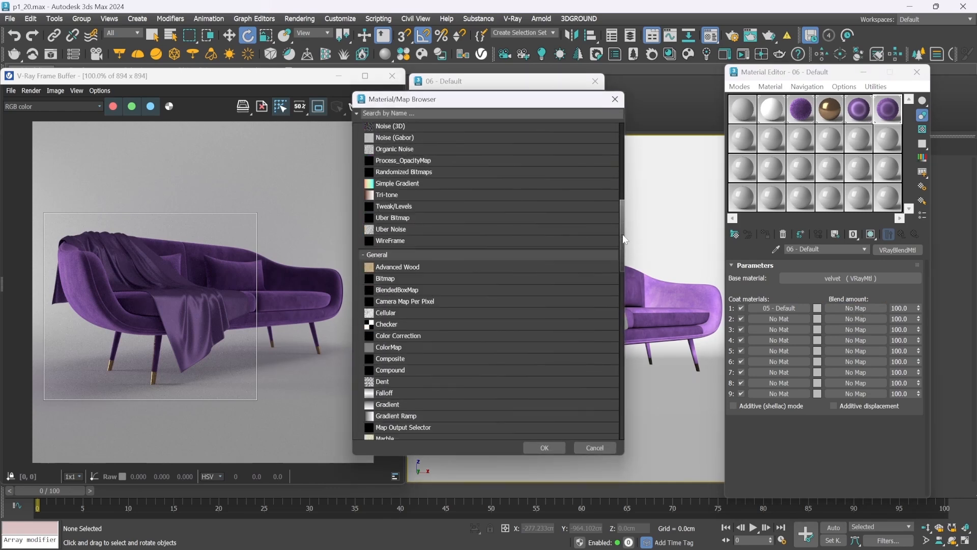
{"action": "left_click", "coordinate": [435, 281]}
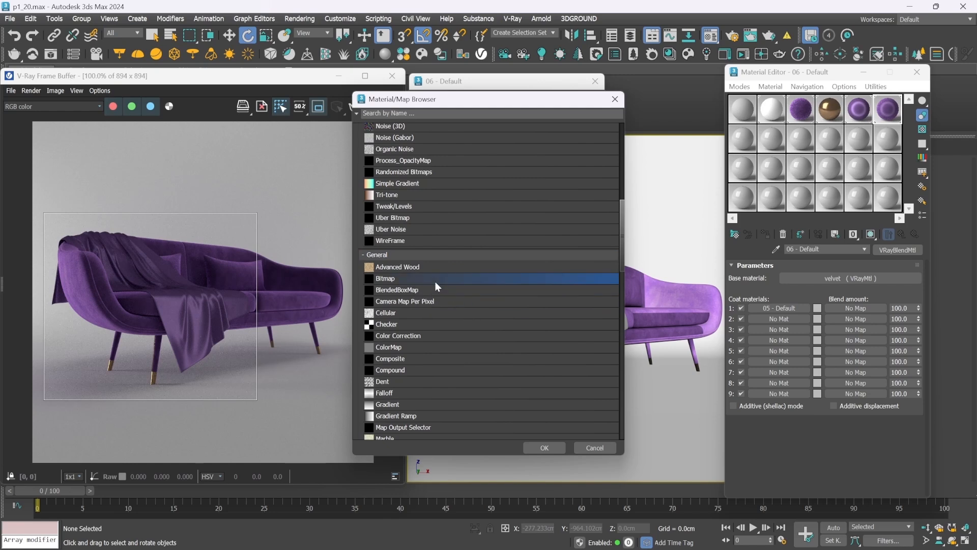
{"action": "left_click", "coordinate": [536, 447]}
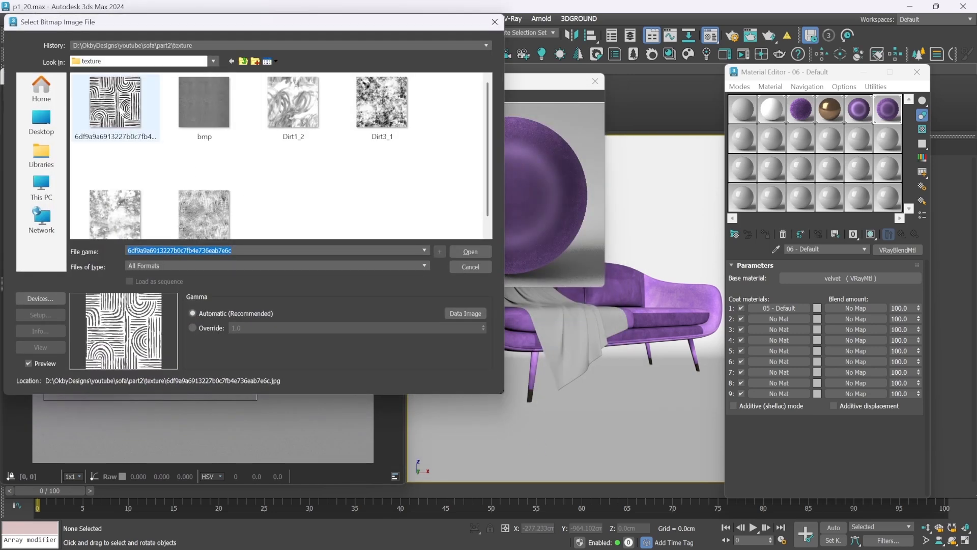
{"action": "left_click", "coordinate": [465, 252]}
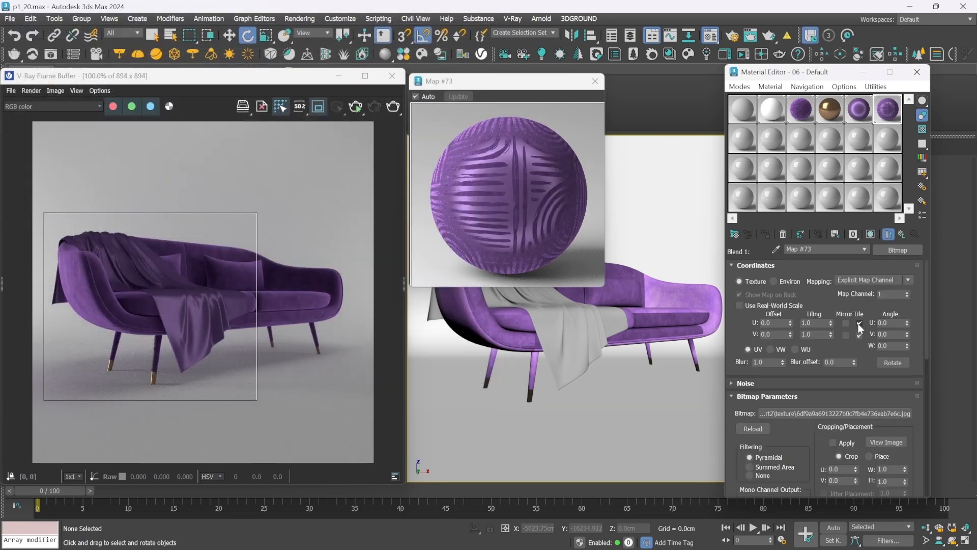
Show the pattern bitmap on the blanket in the viewport and set its U and V tiling to 2.0
{"action": "left_click", "coordinate": [870, 234]}
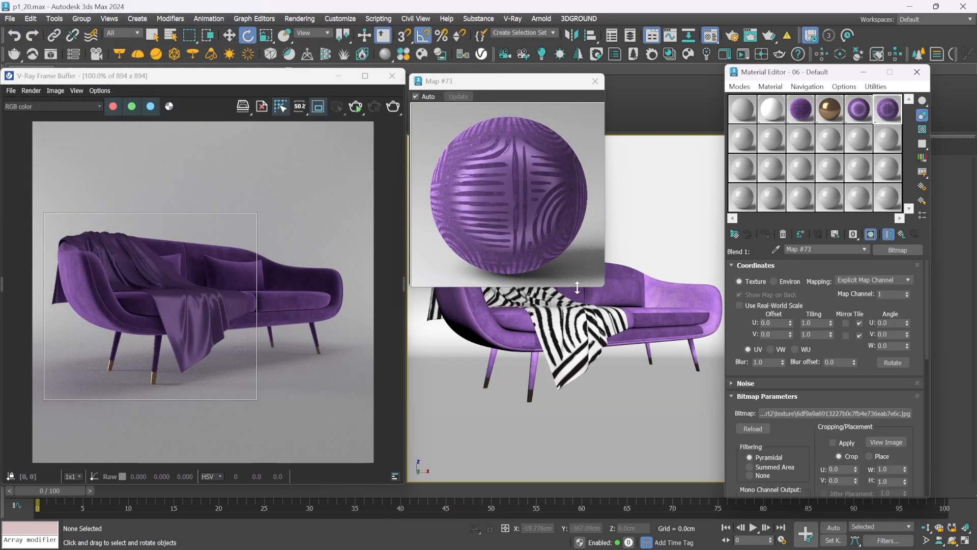
{"action": "left_click", "coordinate": [814, 323]}
{"action": "type", "text": "2"}
{"action": "key", "text": "Tab"}
{"action": "key", "text": "Return"}
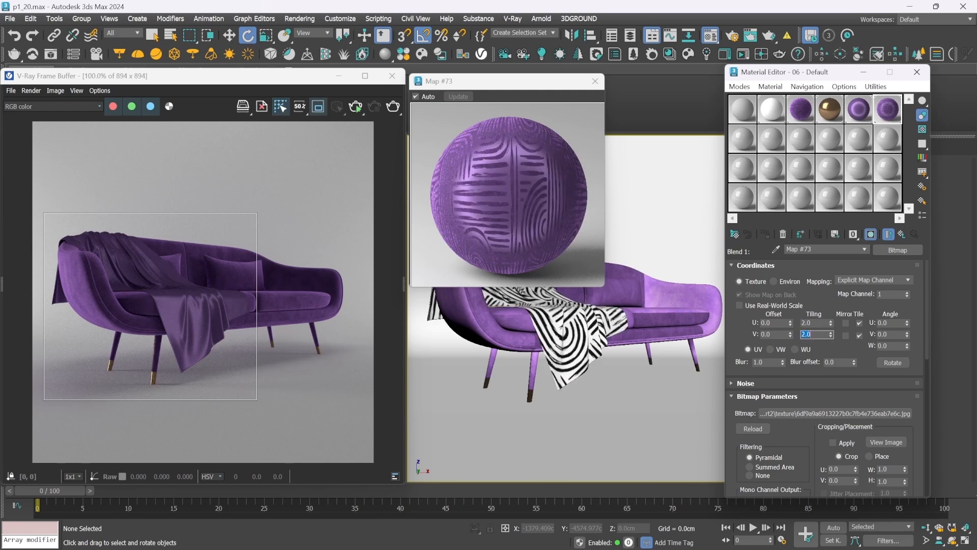
{"action": "left_click", "coordinate": [524, 196]}
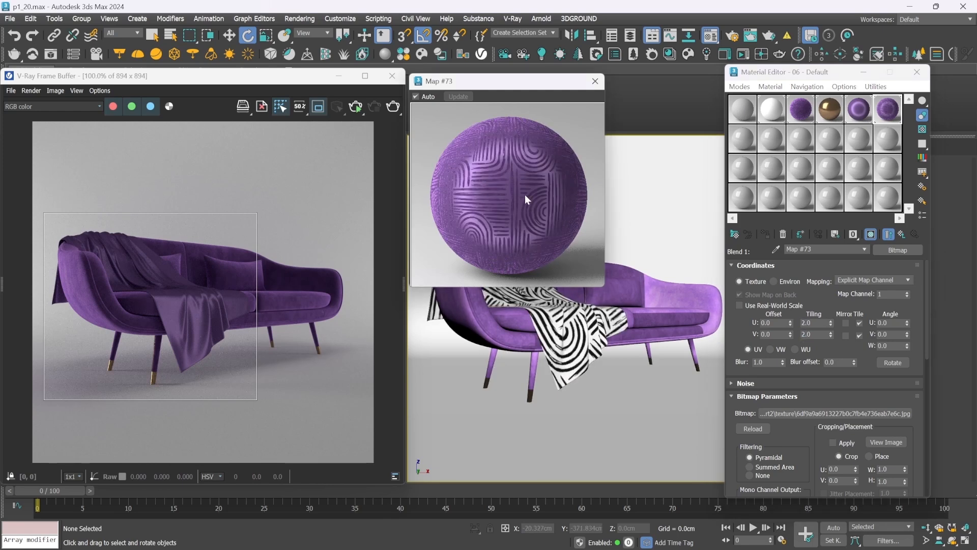
Test-render the patterned throw blanket in the current region and stop the render
{"action": "left_click", "coordinate": [355, 108]}
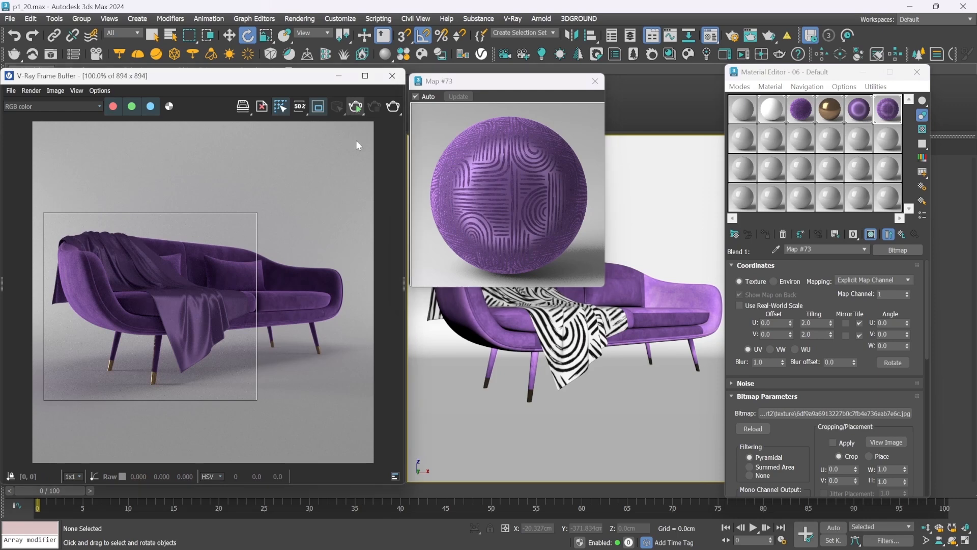
{"action": "left_click", "coordinate": [355, 107]}
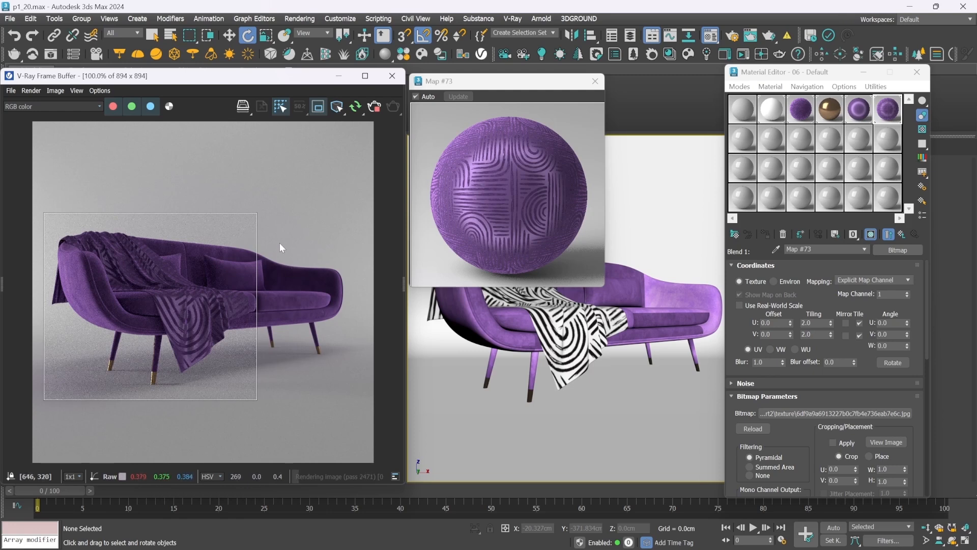
{"action": "left_click", "coordinate": [374, 106]}
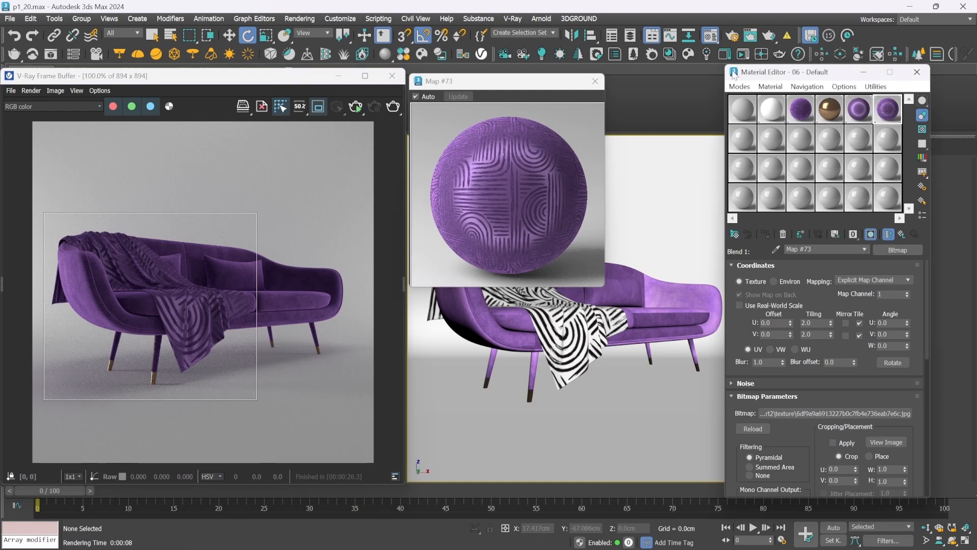
Turn off region rendering, render the full sofa image, and inspect the result enlarged
{"action": "left_click", "coordinate": [319, 107]}
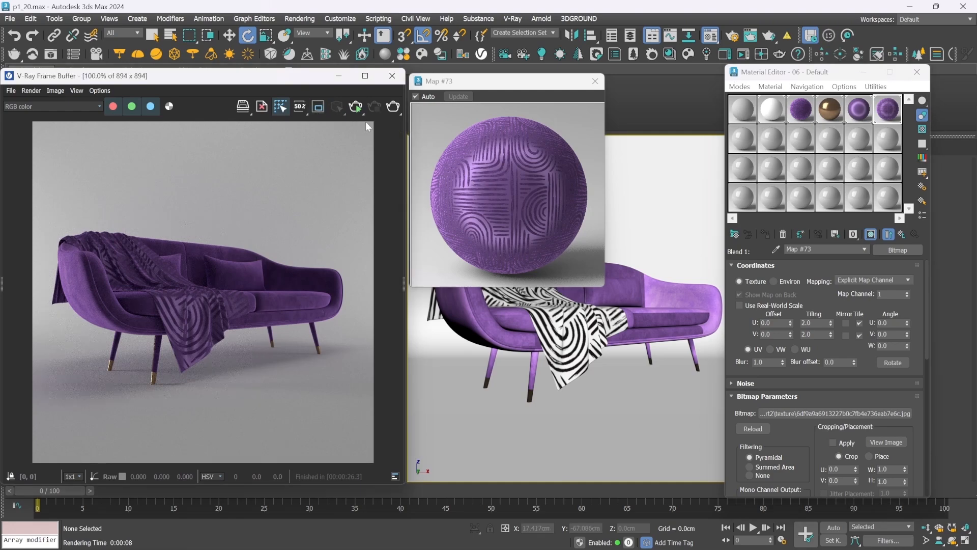
{"action": "left_click", "coordinate": [393, 106]}
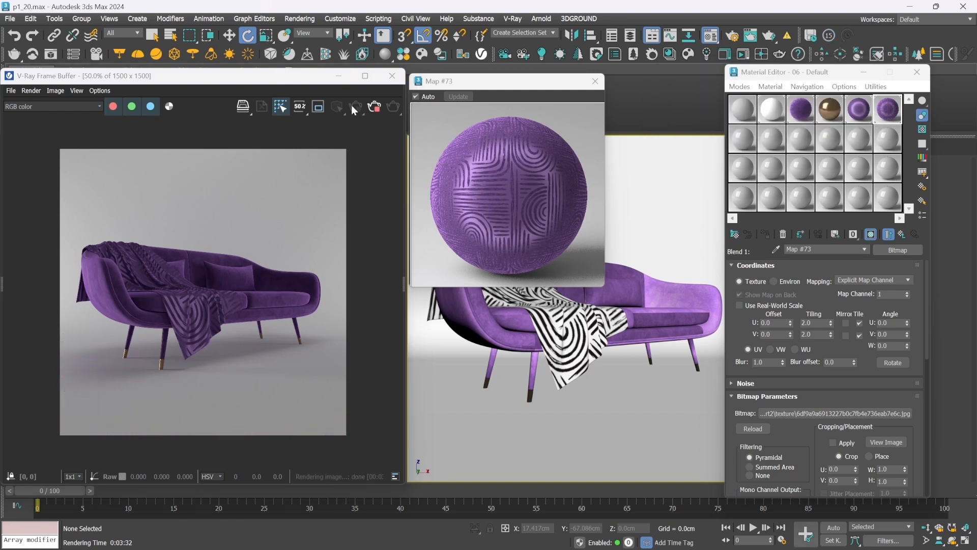
{"action": "scroll", "coordinate": [123, 295], "scroll_direction": "up", "scroll_amount": 1}
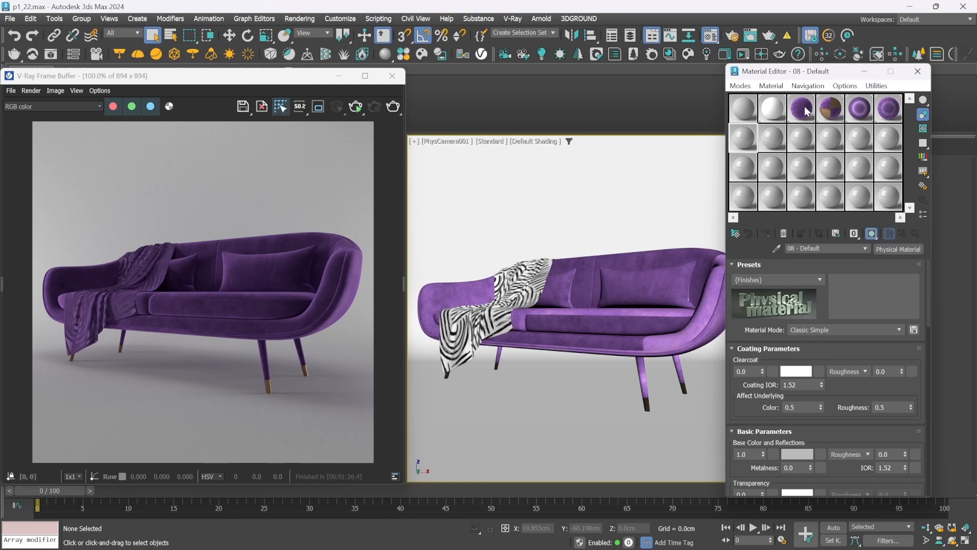
Copy the velvet material to an empty slot as velvet 2, open the sofa group, and assign the copy to both cushions
{"action": "left_click_drag", "start_coordinate": [804, 111], "coordinate": [744, 139]}
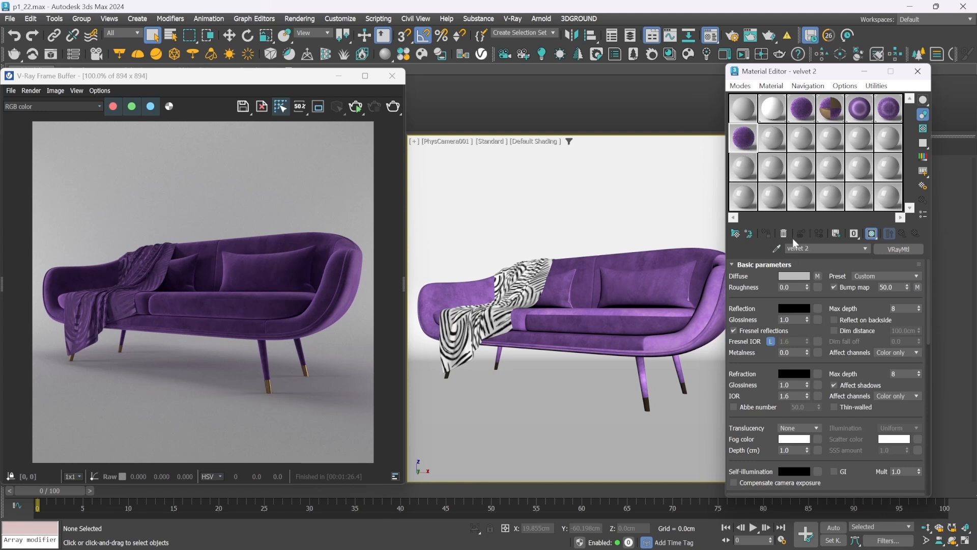
{"action": "left_click", "coordinate": [651, 282]}
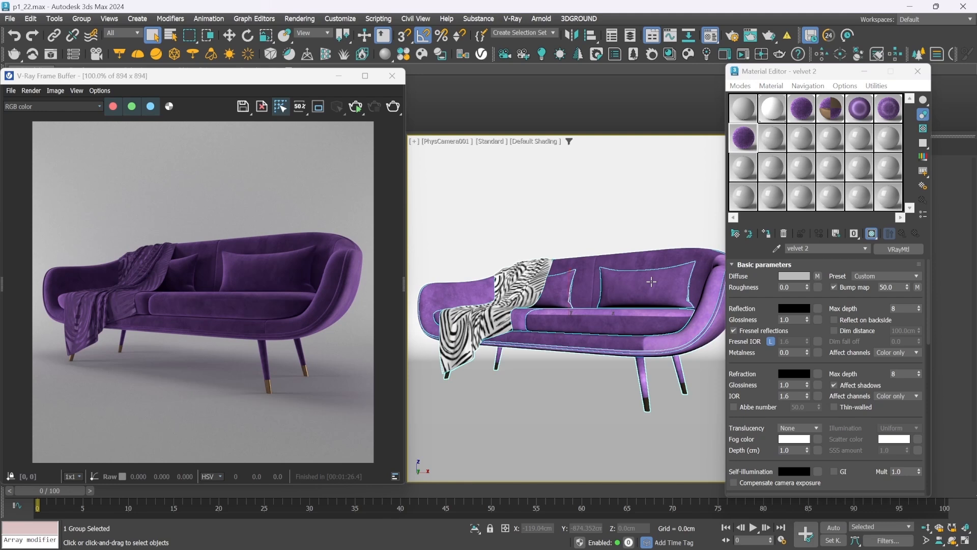
{"action": "key", "text": "alt+o"}
{"action": "left_click", "coordinate": [651, 282]}
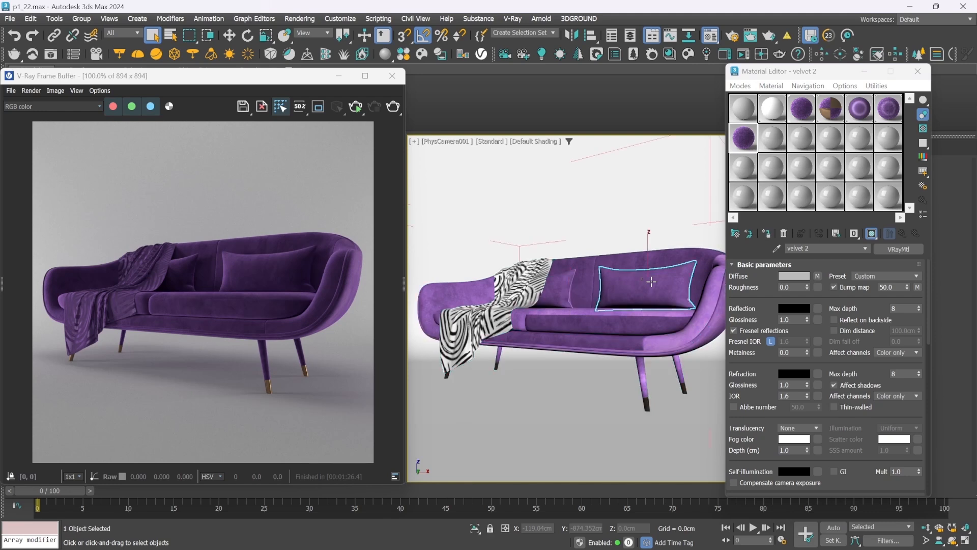
{"action": "left_click", "coordinate": [560, 291], "text": "ctrl"}
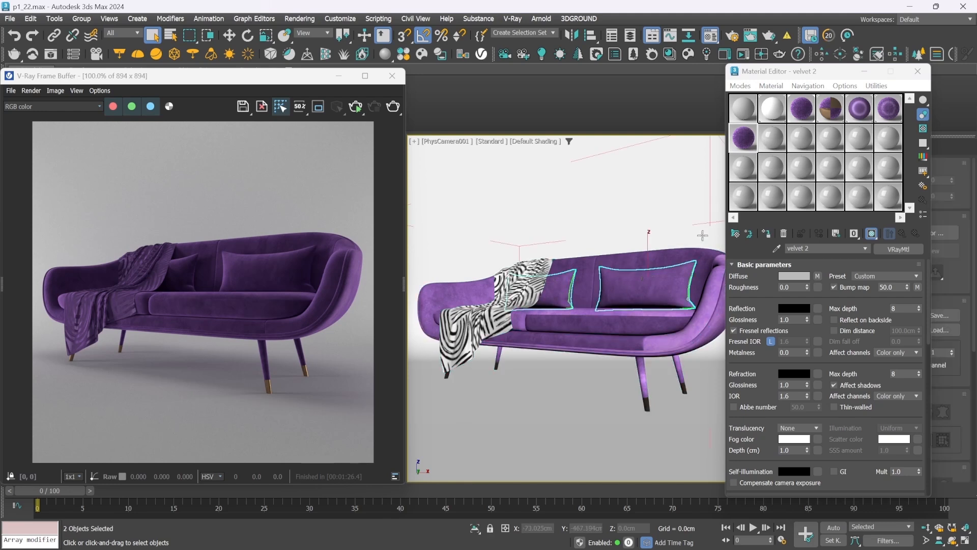
{"action": "left_click", "coordinate": [767, 234]}
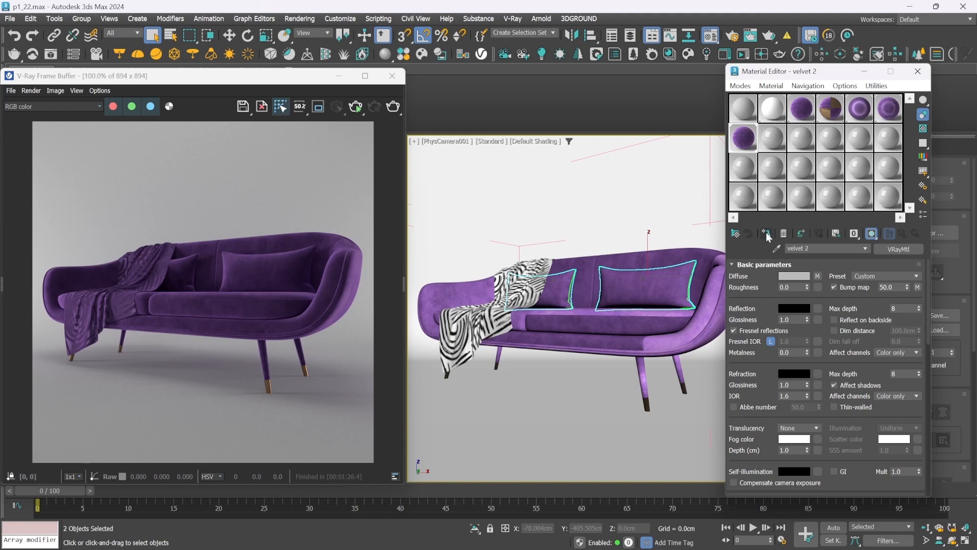
Add an Unwrap UVW modifier to both cushions and pack their UV shells, with Rescale enabled, to fill the UV tile
{"action": "left_click", "coordinate": [863, 72]}
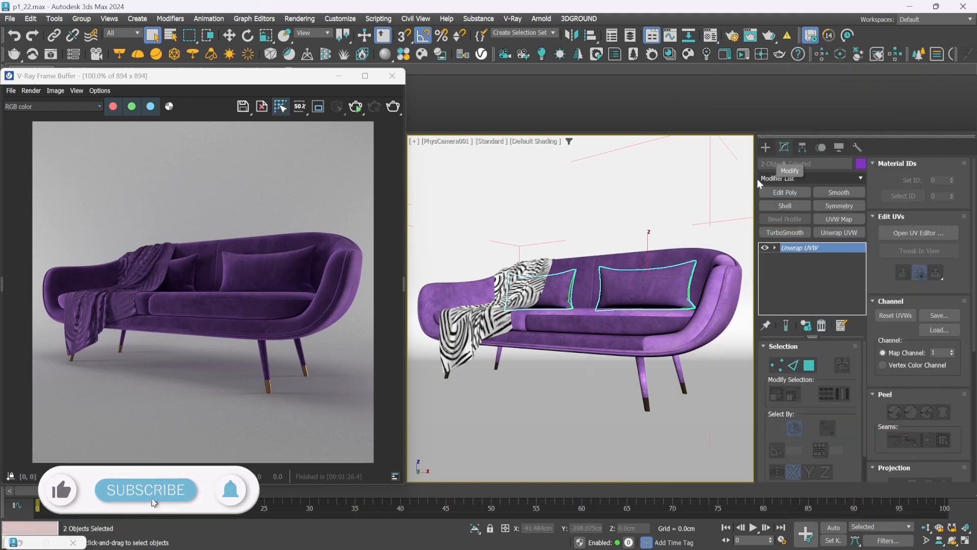
{"action": "left_click", "coordinate": [833, 233]}
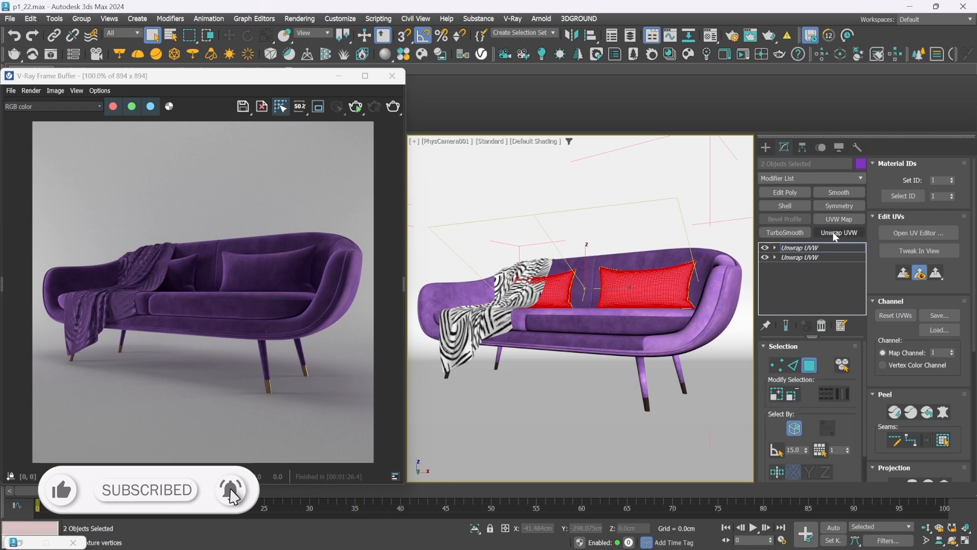
{"action": "left_click", "coordinate": [917, 237]}
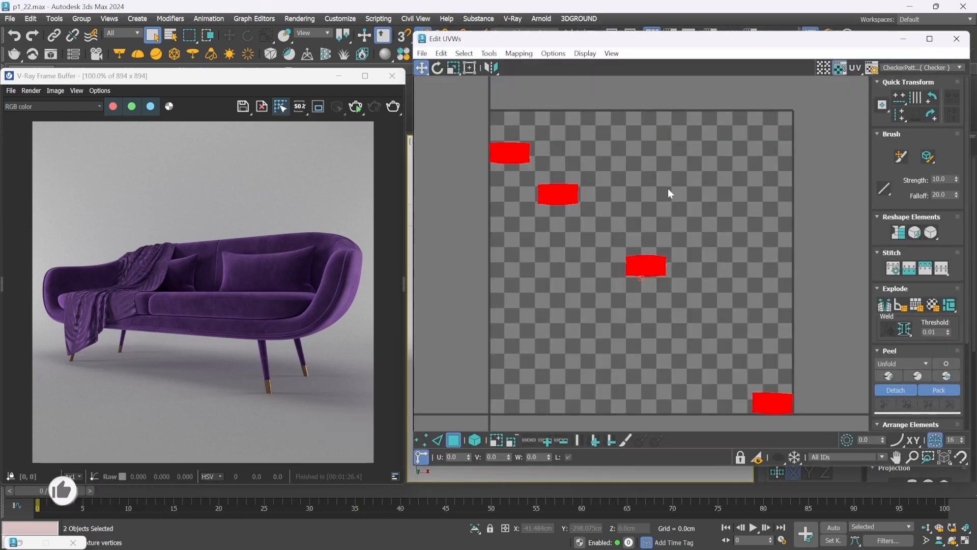
{"action": "scroll", "coordinate": [876, 283], "scroll_direction": "down", "scroll_amount": 3}
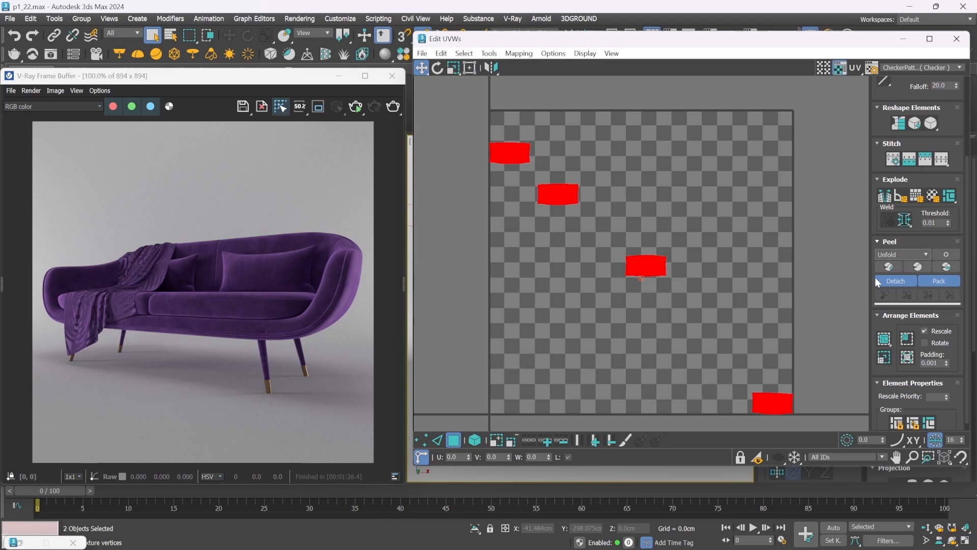
{"action": "left_click", "coordinate": [909, 358]}
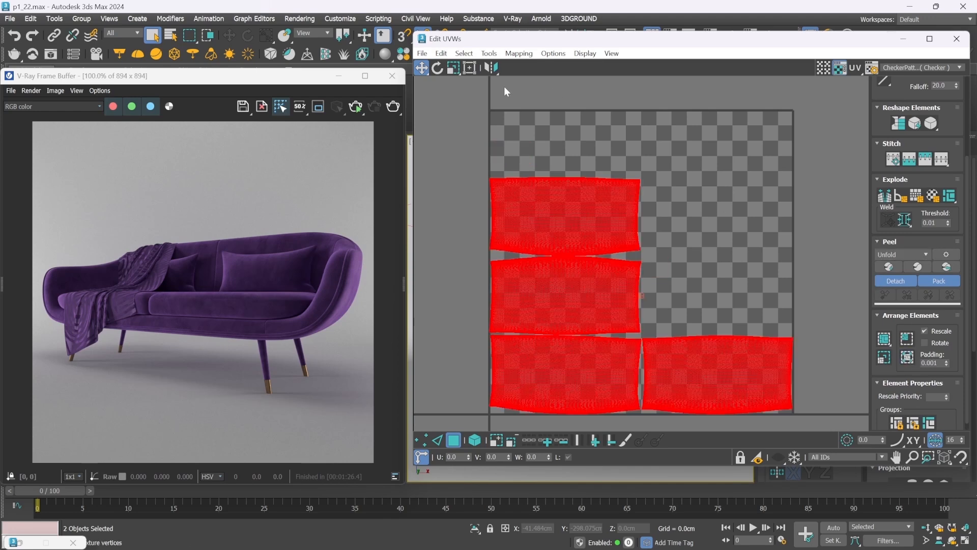
Scale the packed cushion UV shells up to about 160%, reposition them over the UV tile, and leave the unwrap editing
{"action": "left_click", "coordinate": [454, 71]}
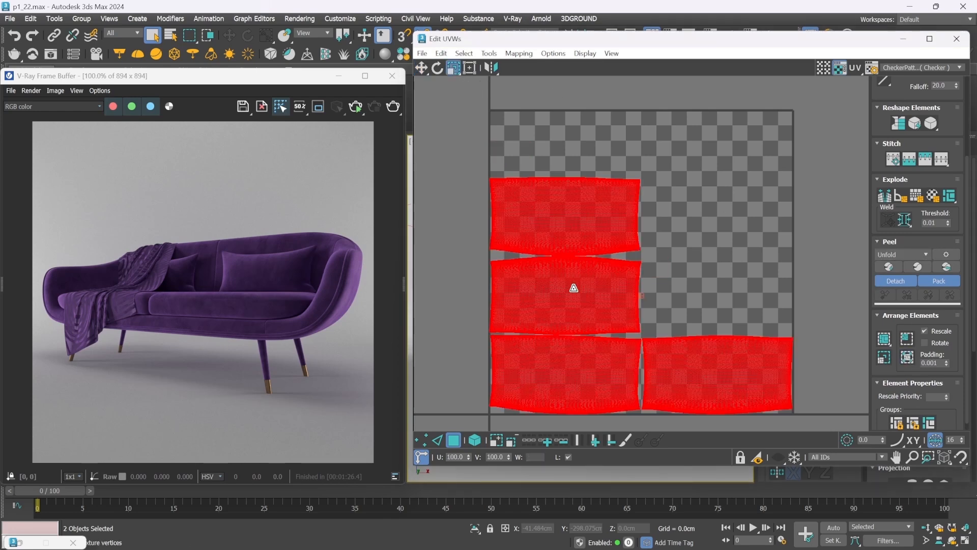
{"action": "left_click_drag", "start_coordinate": [573, 281], "coordinate": [572, 276]}
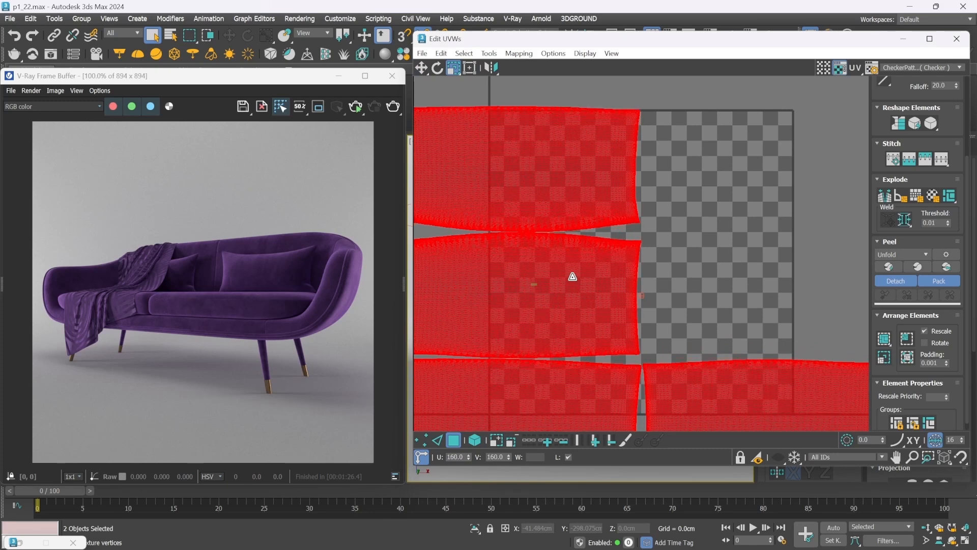
{"action": "key", "text": "w"}
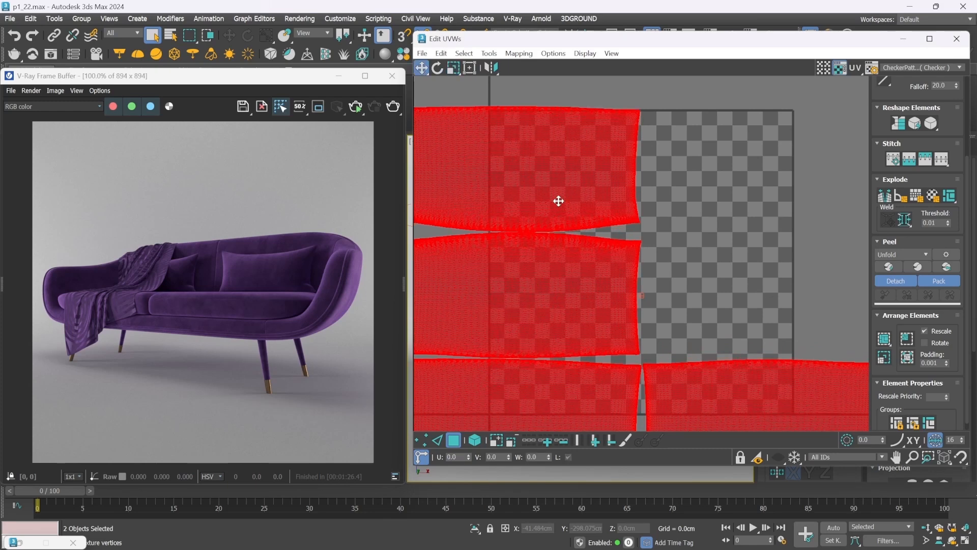
{"action": "left_click_drag", "start_coordinate": [566, 201], "coordinate": [646, 242]}
{"action": "key", "text": "r"}
{"action": "key", "text": "w"}
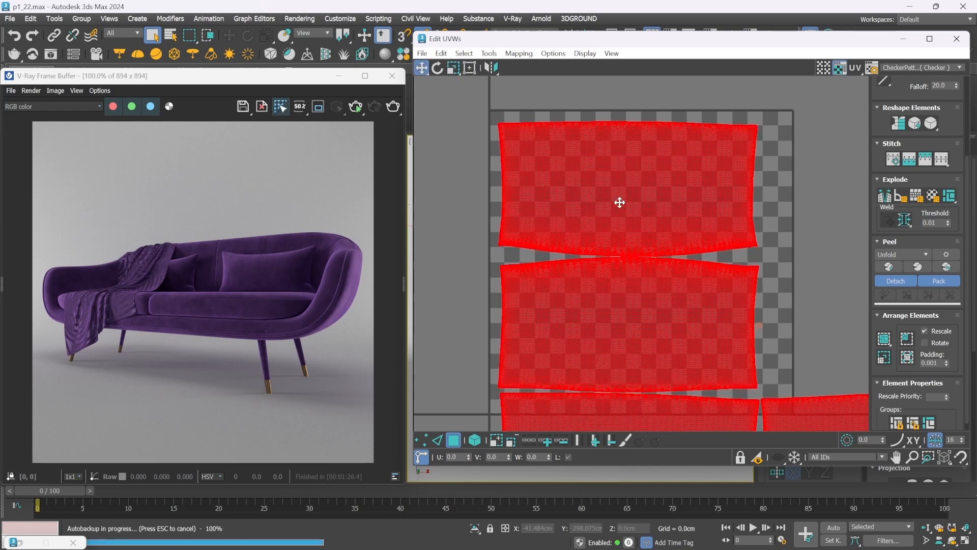
{"action": "left_click_drag", "start_coordinate": [628, 203], "coordinate": [640, 209]}
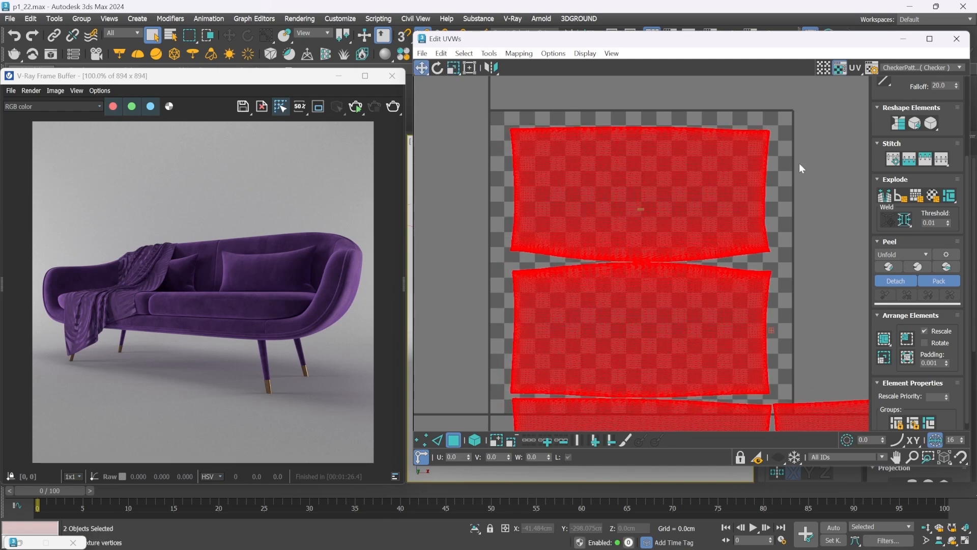
{"action": "left_click", "coordinate": [957, 39]}
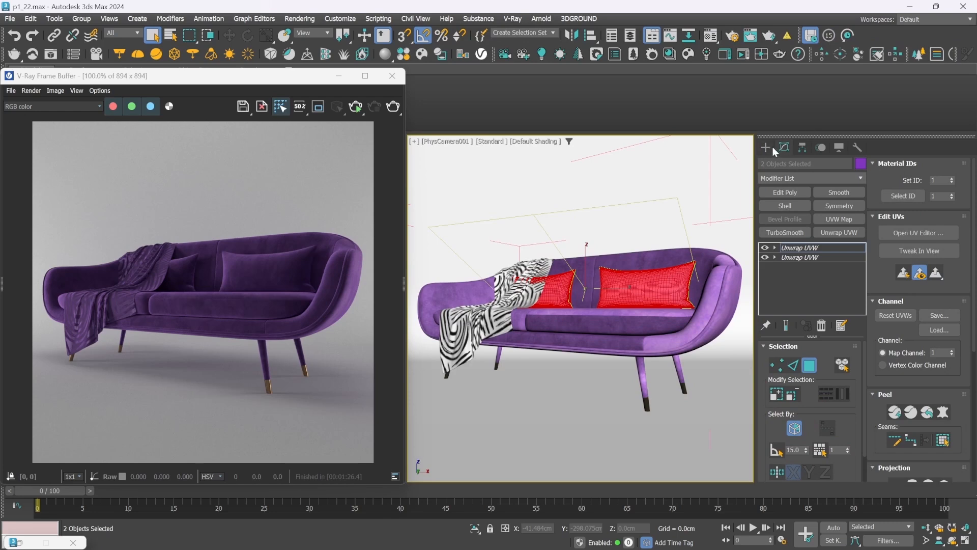
{"action": "left_click", "coordinate": [766, 148]}
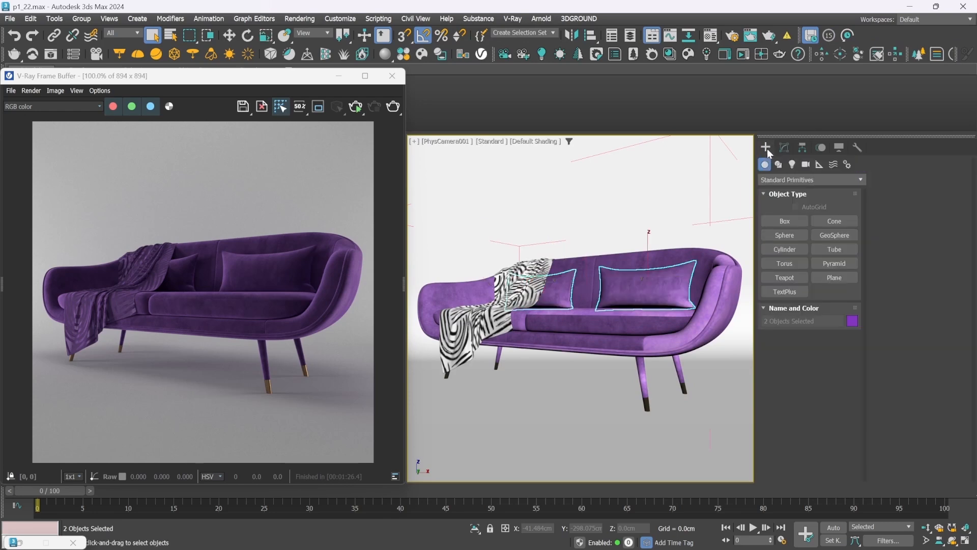
In velvet 2's diffuse Composite map, set the U and V tiling of the Layer 4 bitmap to 1.0
{"action": "left_click", "coordinate": [711, 36]}
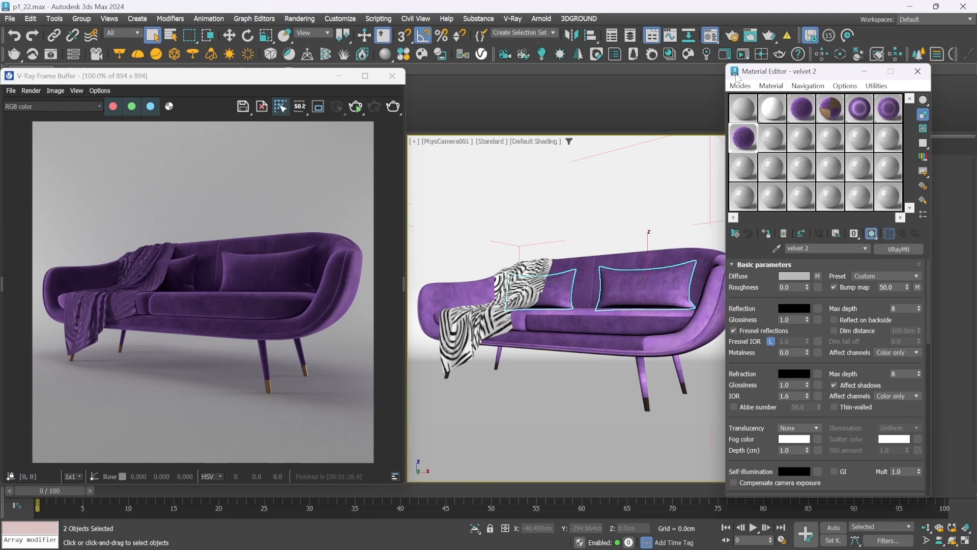
{"action": "left_click", "coordinate": [817, 277]}
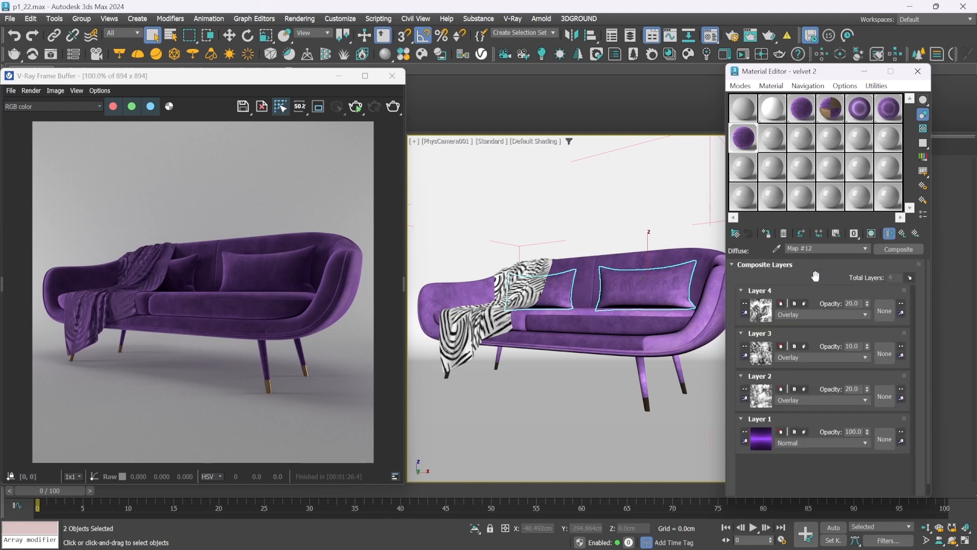
{"action": "left_click", "coordinate": [771, 310]}
{"action": "double_click", "coordinate": [809, 322]}
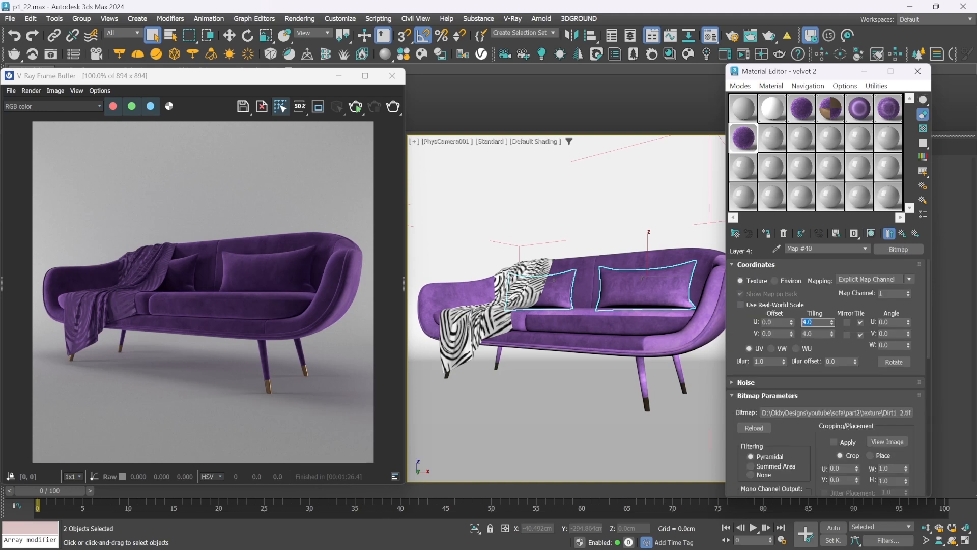
{"action": "type", "text": "1"}
{"action": "key", "text": "Tab"}
{"action": "type", "text": "1"}
{"action": "key", "text": "Return"}
{"action": "left_click", "coordinate": [902, 234]}
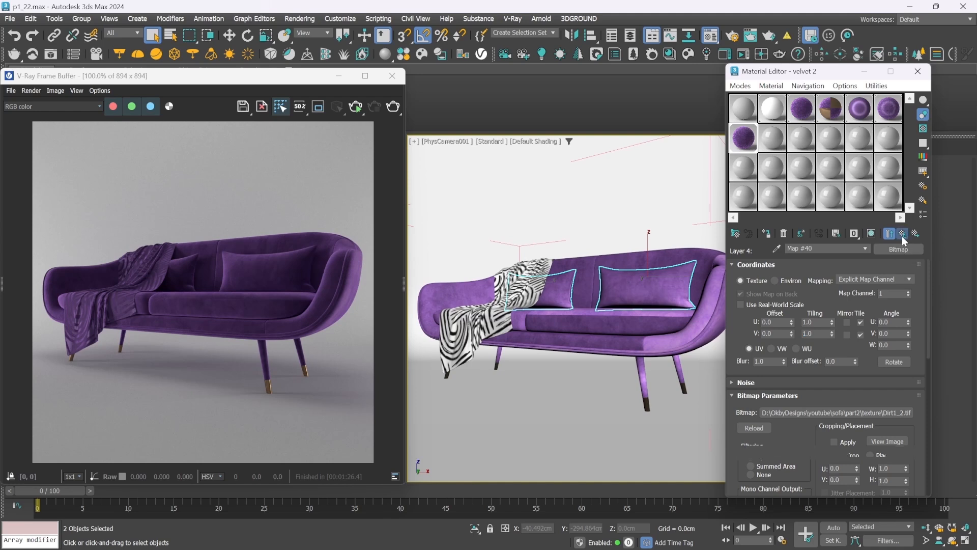
Set the U and V tiling of the Composite map's Layer 3 bitmap to 1.0
{"action": "left_click", "coordinate": [763, 355]}
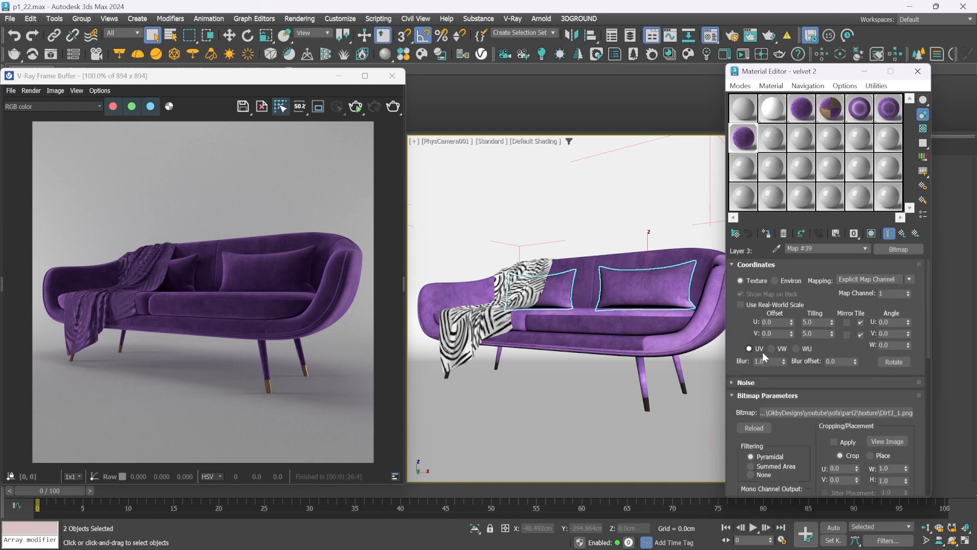
{"action": "type", "text": "1"}
{"action": "key", "text": "Tab"}
{"action": "type", "text": "1"}
{"action": "key", "text": "Return"}
{"action": "left_click", "coordinate": [902, 234]}
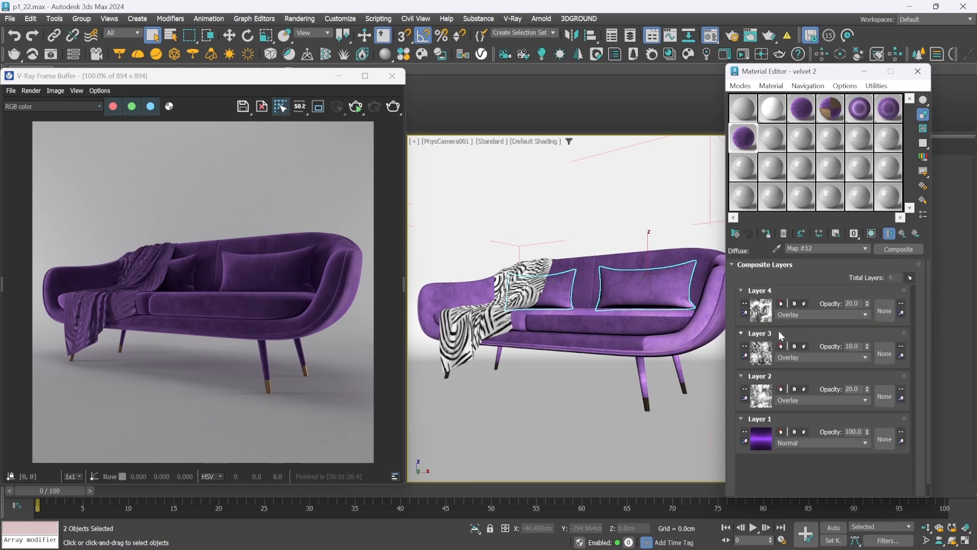
Set the Layer 2 bitmap's U and V tiling to 1.0, return to velvet 2's base parameters, and save the scene as p1_23.max
{"action": "left_click", "coordinate": [761, 400]}
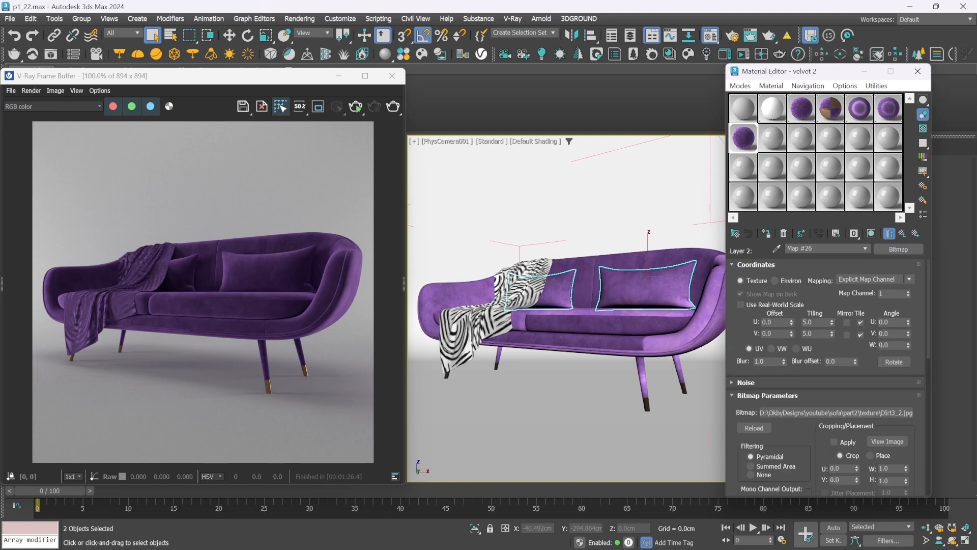
{"action": "double_click", "coordinate": [814, 322]}
{"action": "type", "text": "1"}
{"action": "key", "text": "Tab"}
{"action": "type", "text": "1"}
{"action": "key", "text": "Return"}
{"action": "left_click", "coordinate": [903, 233]}
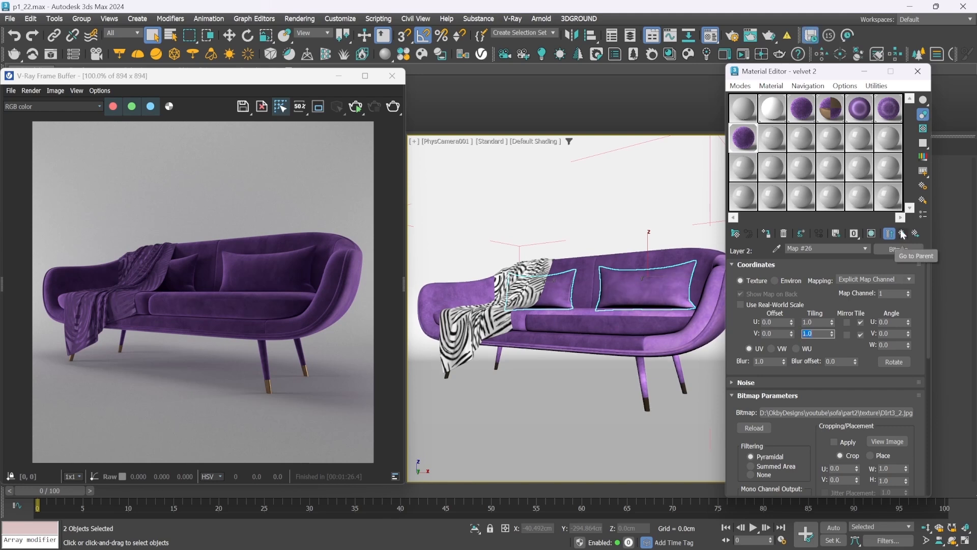
{"action": "left_click", "coordinate": [903, 233]}
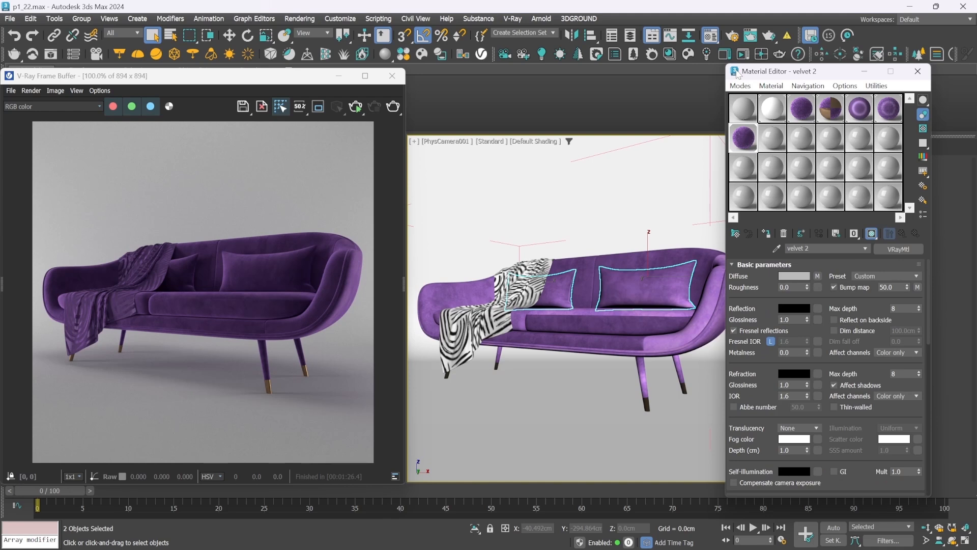
{"action": "key", "text": "ctrl+s"}
In velvet 2's bump Mix map, set the U and V tiling of the Color #1 bitmap bmp.jpg to 10
{"action": "left_click", "coordinate": [918, 288]}
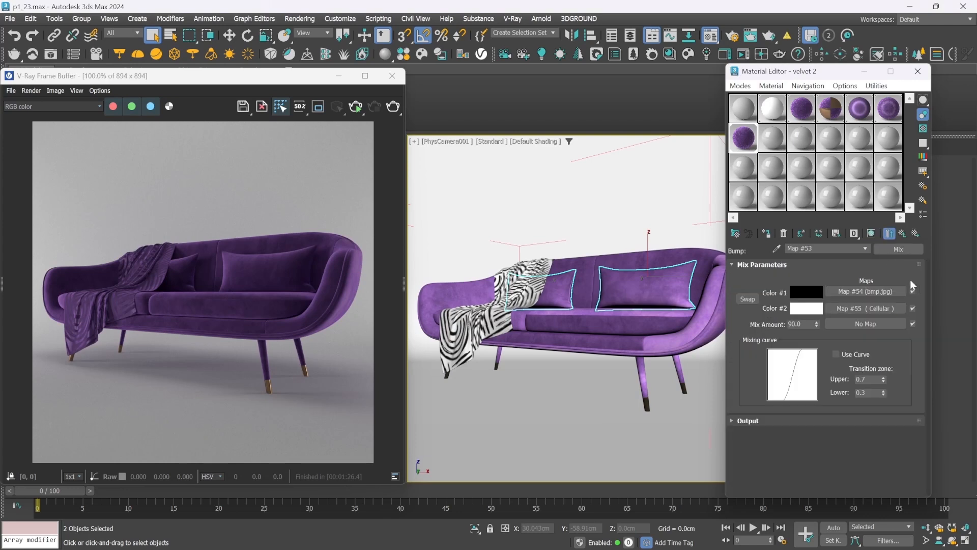
{"action": "left_click", "coordinate": [862, 289]}
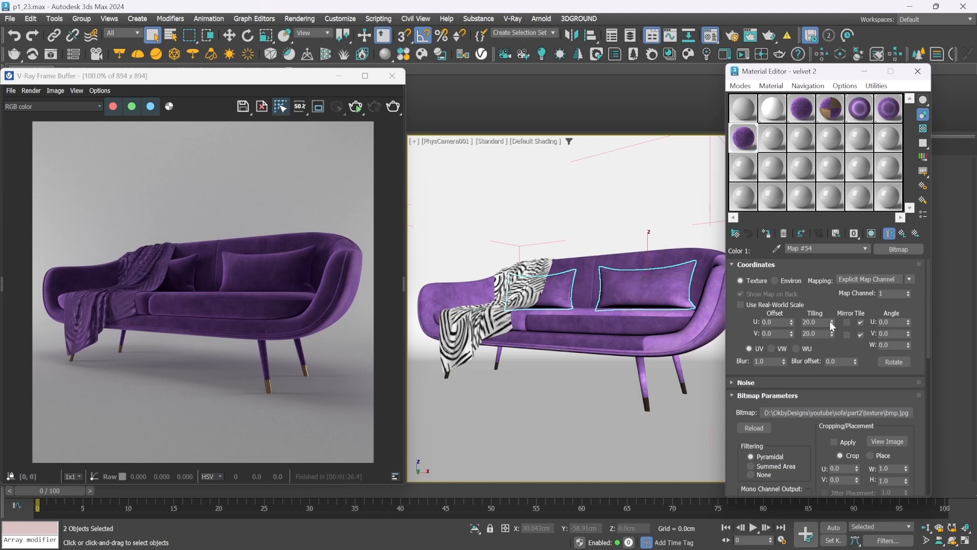
{"action": "left_click_drag", "start_coordinate": [817, 322], "coordinate": [721, 311]}
{"action": "type", "text": "10"}
{"action": "key", "text": "Tab"}
{"action": "type", "text": "10"}
{"action": "key", "text": "Return"}
{"action": "left_click", "coordinate": [903, 234]}
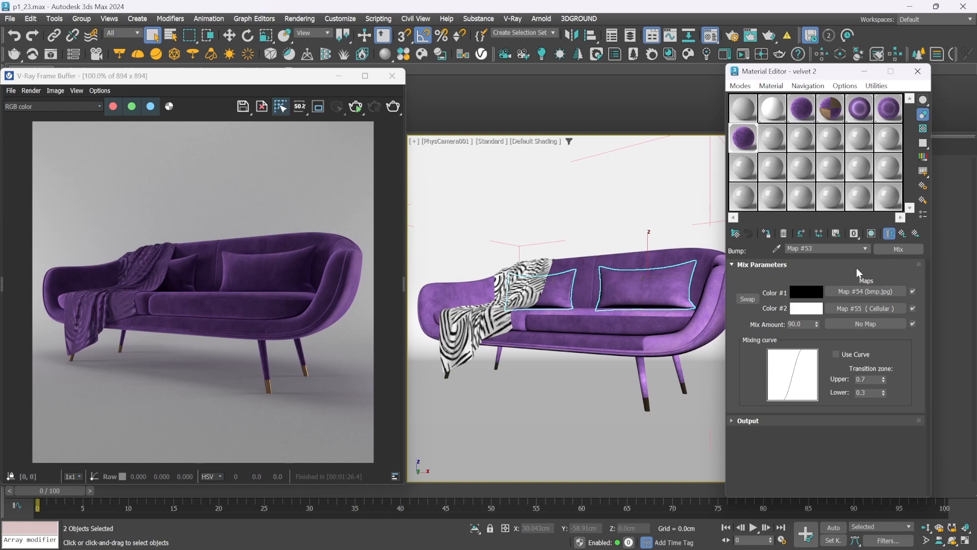
Wrap velvet 2's bump Mix map in a VRayNormalMap, keeping it as sub-map, and swap it into the Bump map slot
{"action": "left_click", "coordinate": [891, 250]}
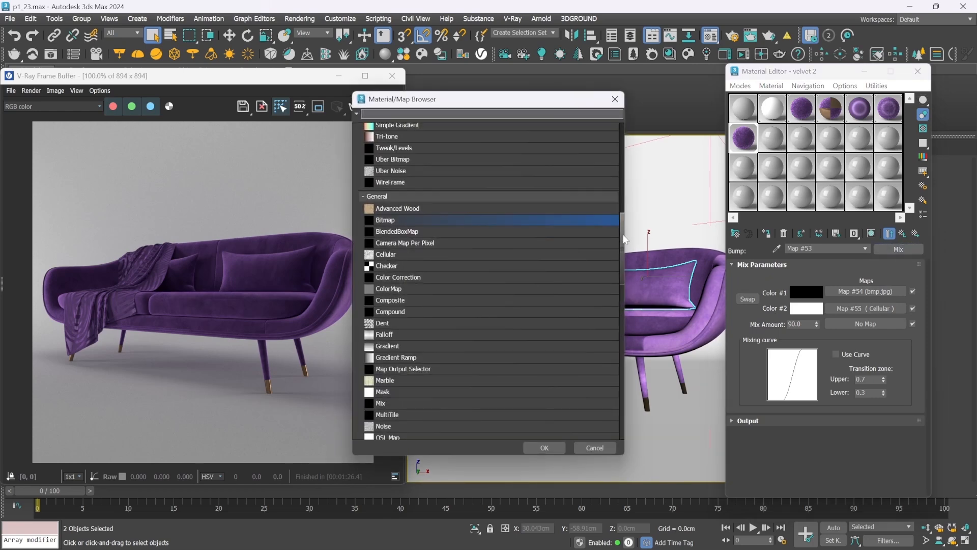
{"action": "left_click_drag", "start_coordinate": [625, 239], "coordinate": [630, 364]}
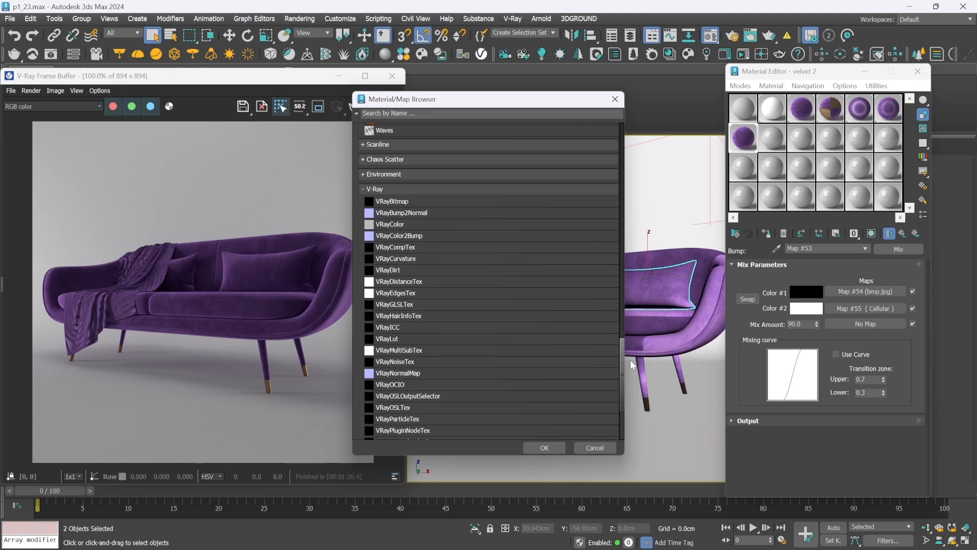
{"action": "double_click", "coordinate": [432, 371]}
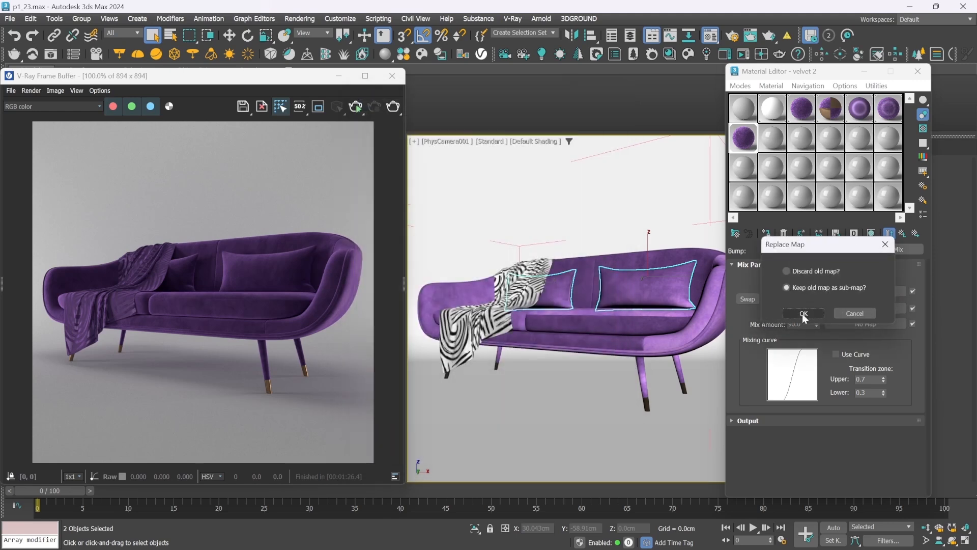
{"action": "left_click", "coordinate": [802, 313]}
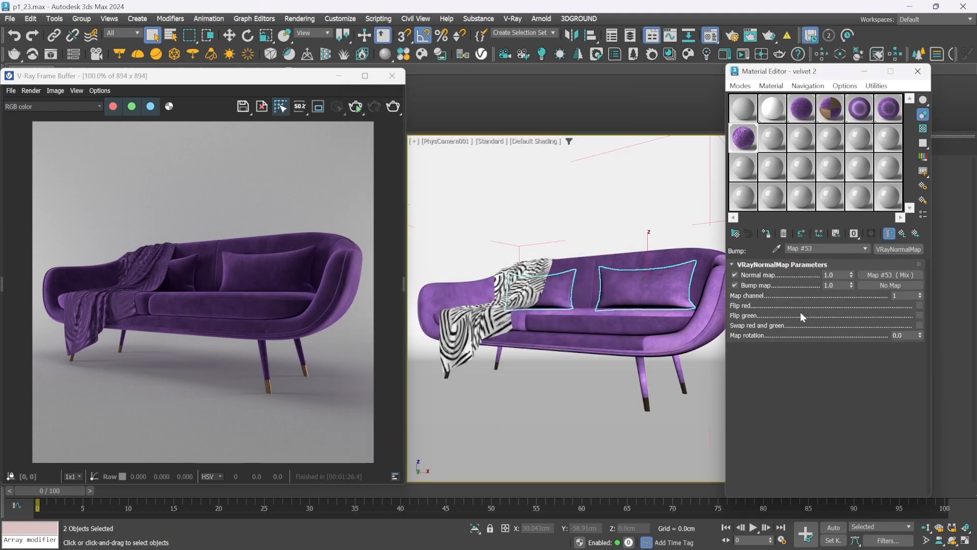
{"action": "left_click_drag", "start_coordinate": [881, 273], "coordinate": [887, 284]}
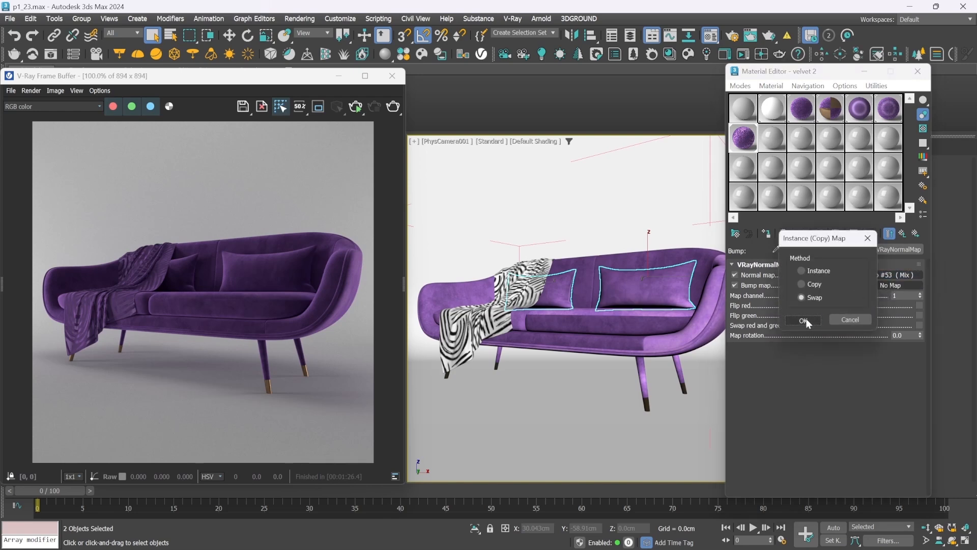
{"action": "left_click", "coordinate": [804, 319]}
Load SimpleCapitone.png as a Bitmap in the VRayNormalMap's Normal map slot
{"action": "left_click", "coordinate": [883, 275]}
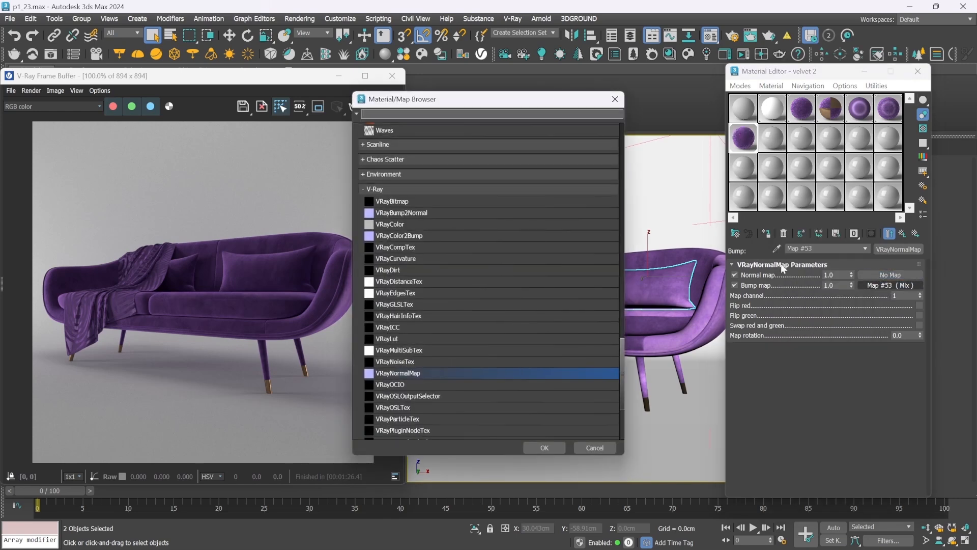
{"action": "scroll", "coordinate": [466, 289], "scroll_direction": "up", "scroll_amount": 15}
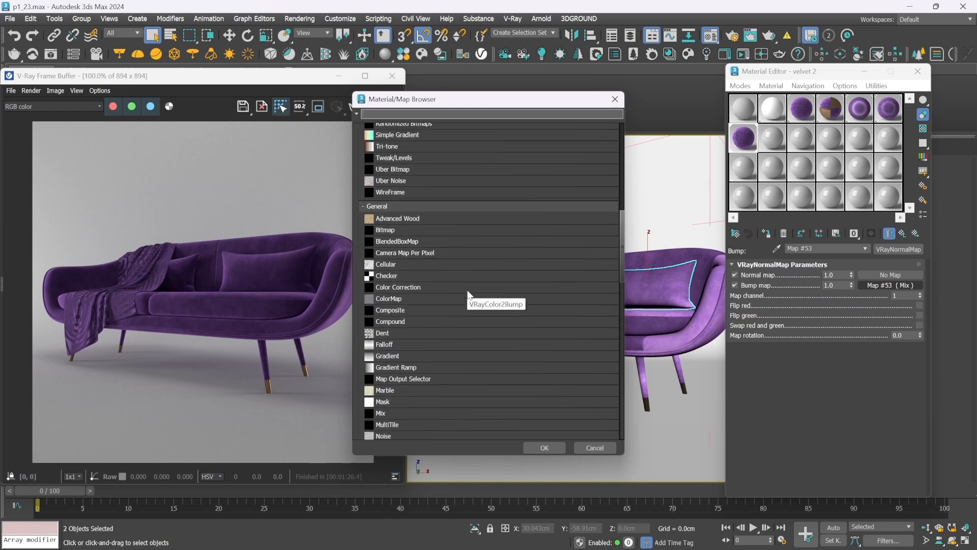
{"action": "double_click", "coordinate": [399, 230]}
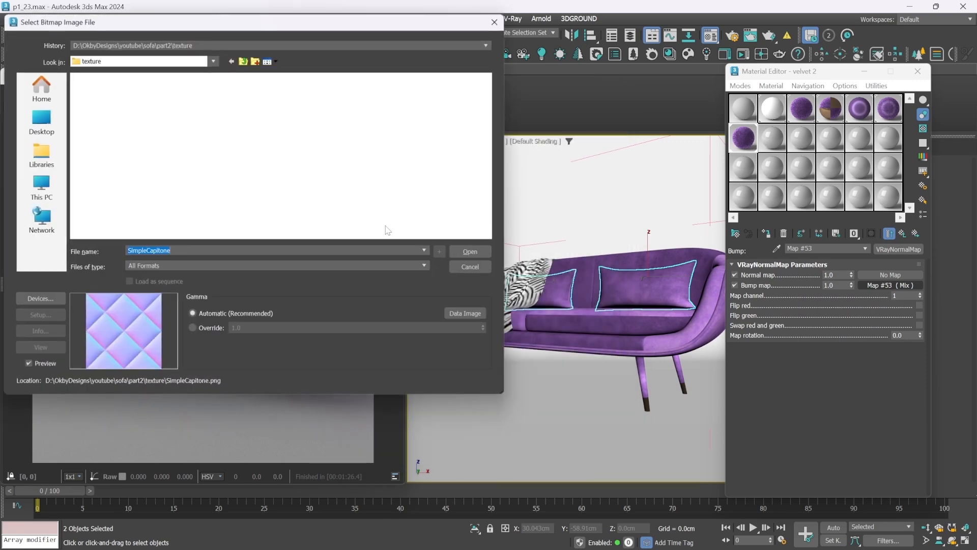
{"action": "left_click_drag", "start_coordinate": [400, 213], "coordinate": [456, 266]}
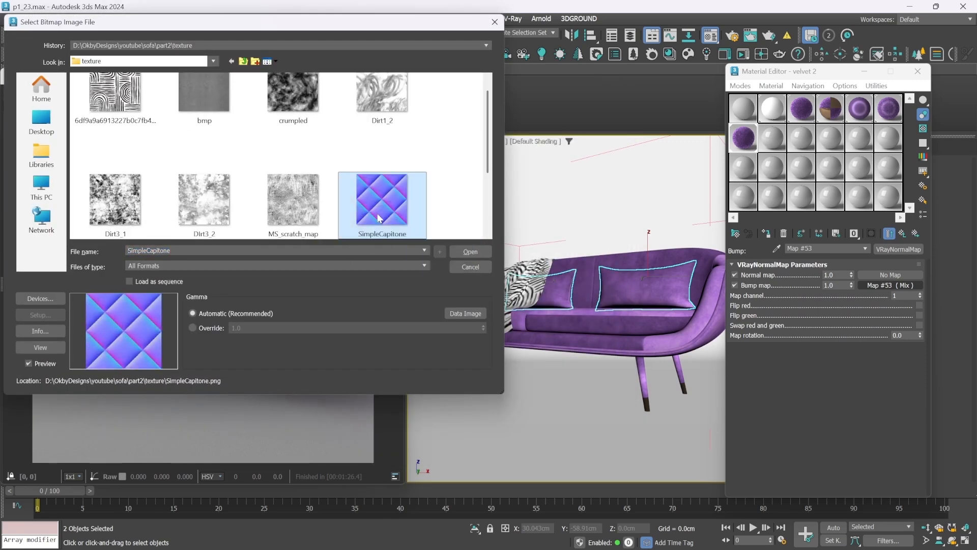
{"action": "left_click", "coordinate": [469, 251]}
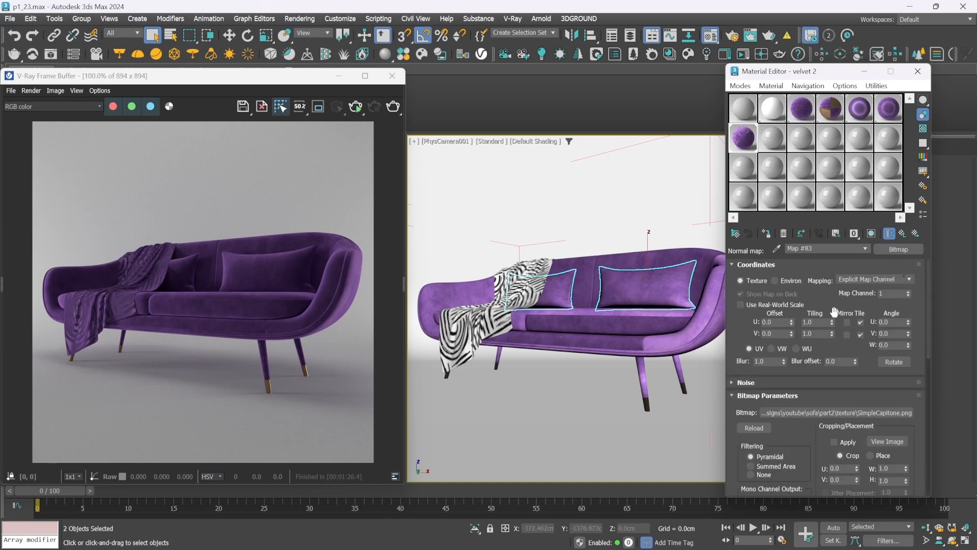
Open an enlarged preview of velvet 2 and set the SimpleCapitone bitmap's U and V tiling to 5
{"action": "double_click", "coordinate": [749, 142]}
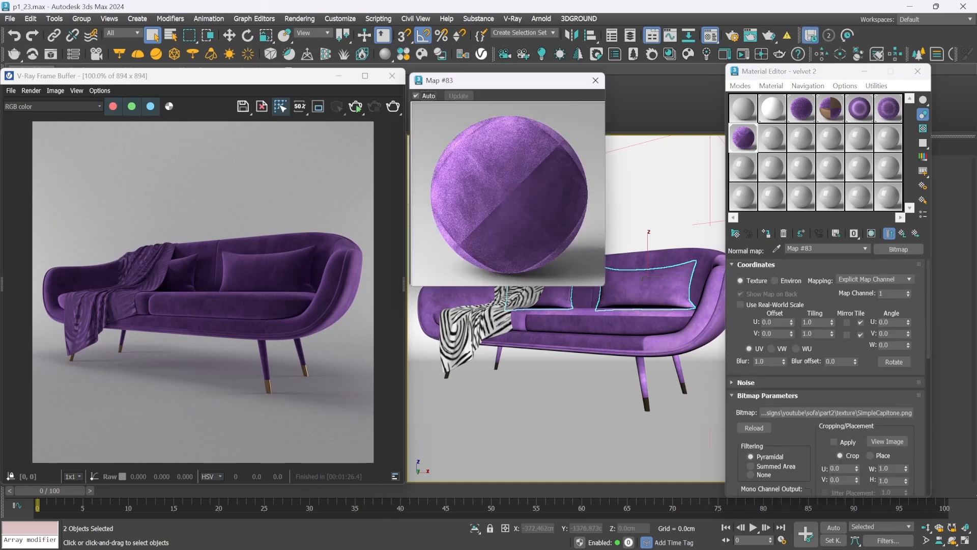
{"action": "double_click", "coordinate": [817, 322]}
{"action": "type", "text": "5"}
{"action": "key", "text": "Tab"}
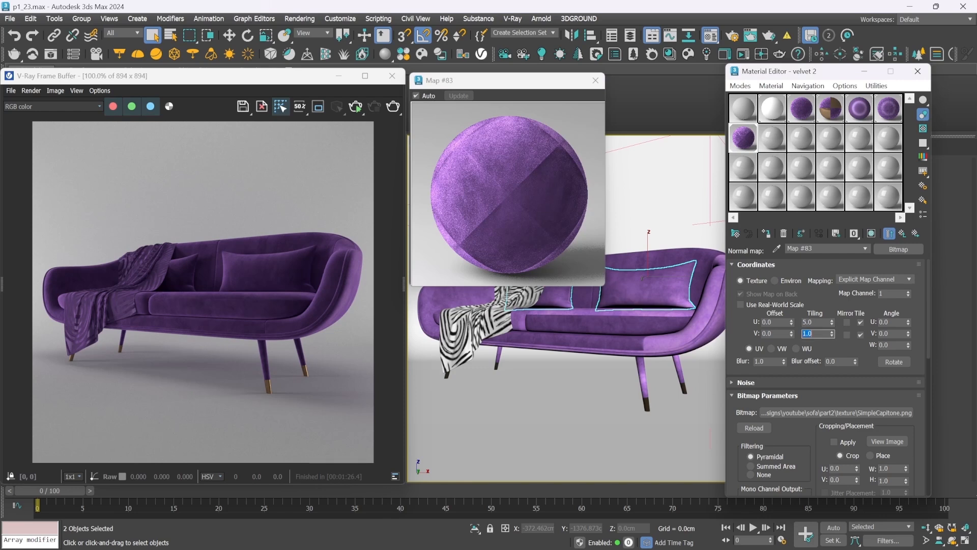
{"action": "type", "text": "5"}
{"action": "key", "text": "Return"}
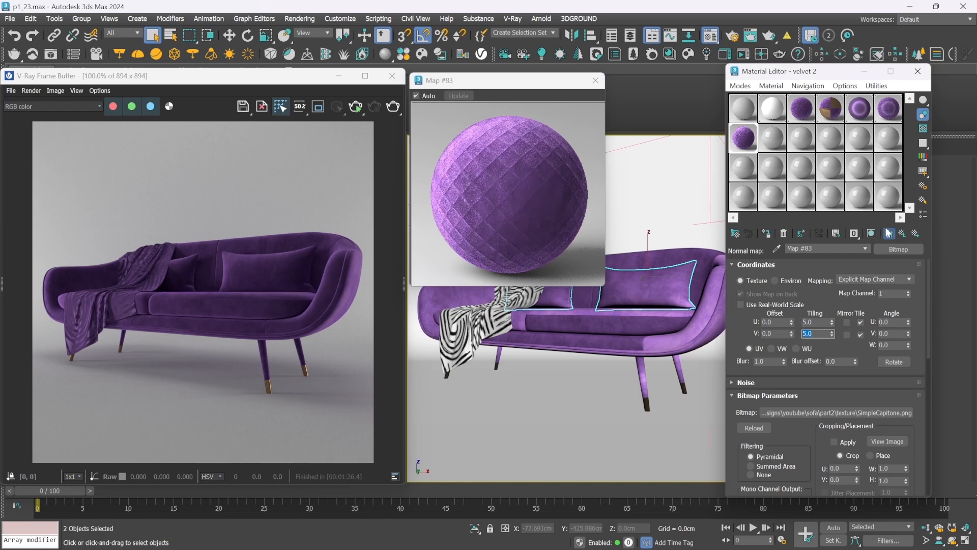
Return to the VRayNormalMap parameters and enable both Flip red and Flip green
{"action": "left_click", "coordinate": [902, 233]}
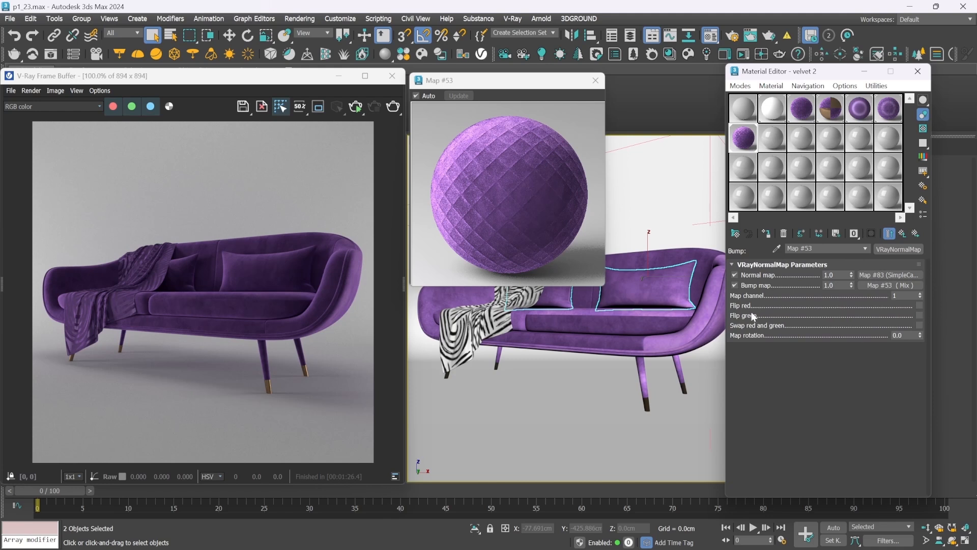
{"action": "left_click", "coordinate": [918, 305]}
{"action": "left_click", "coordinate": [918, 315]}
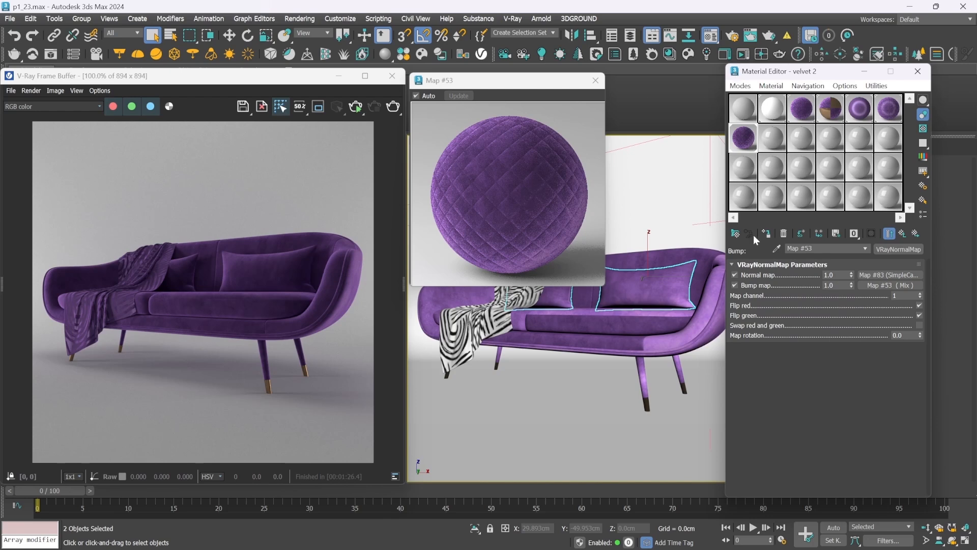
Replace the Mix in the VRayNormalMap's Bump map slot with a Composite map, keeping the Mix as sub-map
{"action": "left_click", "coordinate": [882, 286]}
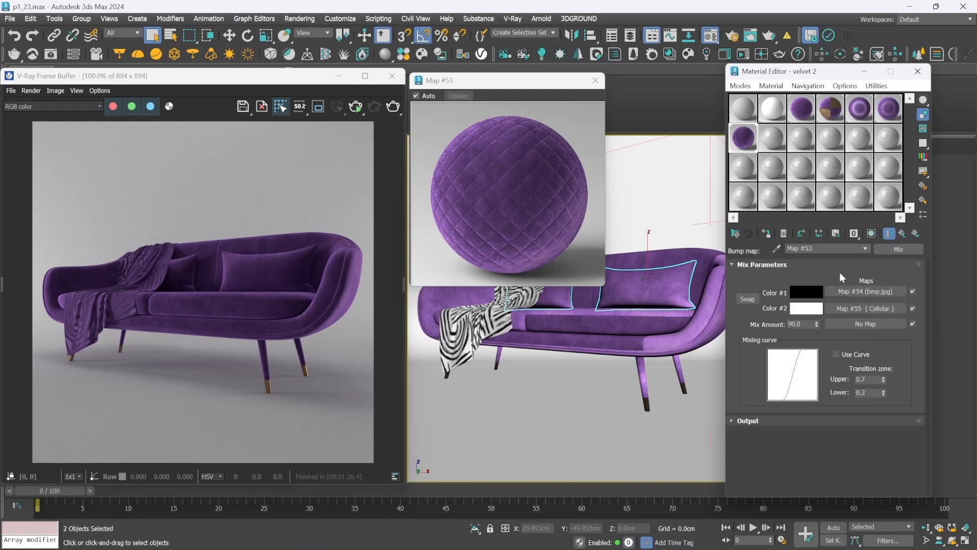
{"action": "left_click", "coordinate": [898, 248]}
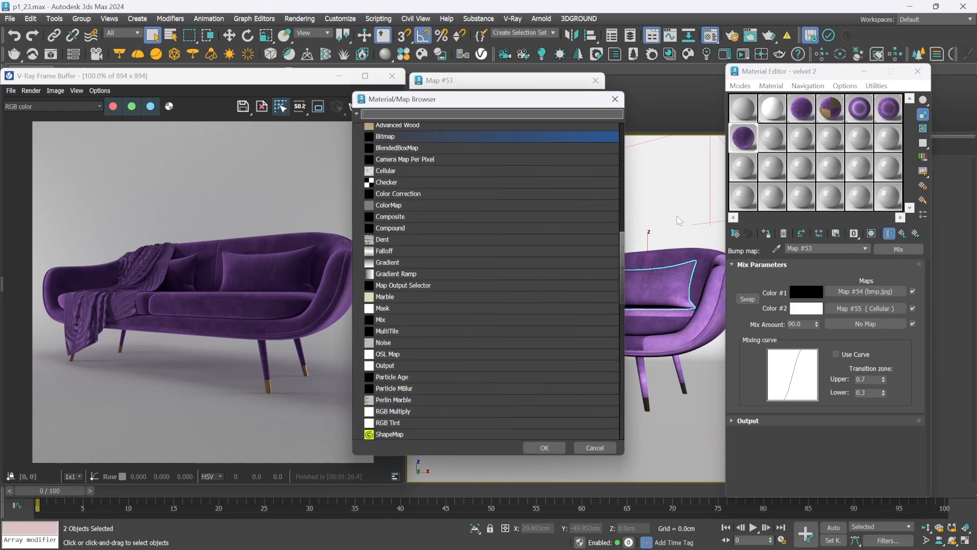
{"action": "scroll", "coordinate": [622, 251], "scroll_direction": "up", "scroll_amount": 2}
{"action": "scroll", "coordinate": [623, 247], "scroll_direction": "down", "scroll_amount": 1}
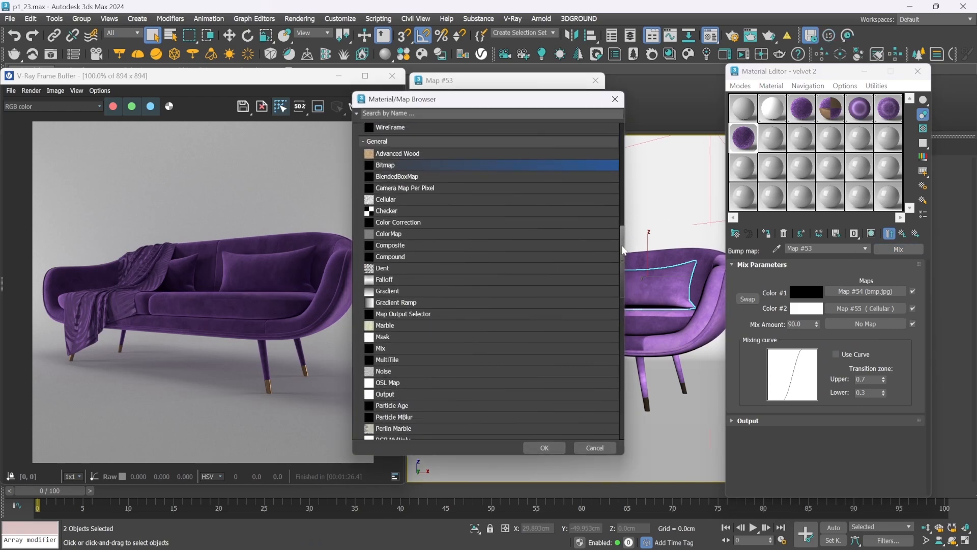
{"action": "double_click", "coordinate": [402, 245]}
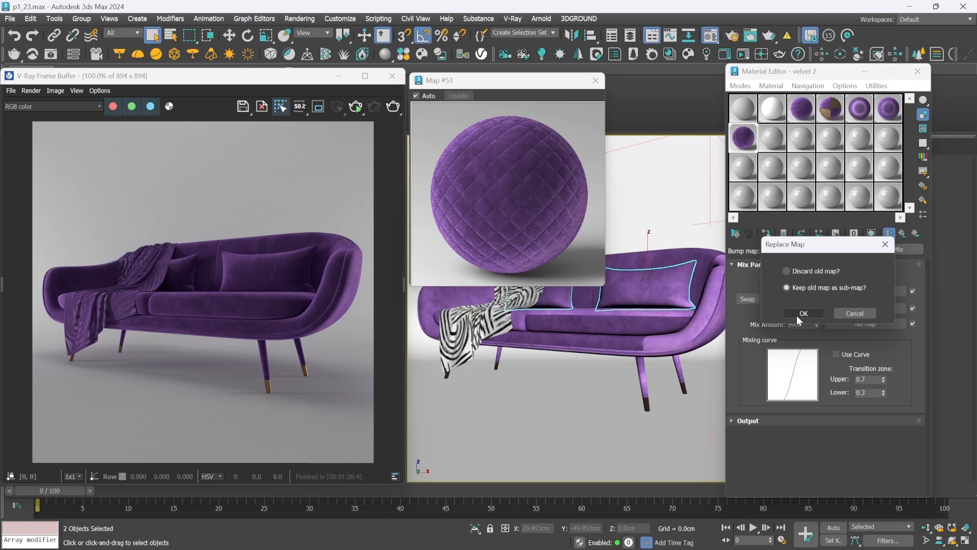
{"action": "left_click", "coordinate": [797, 314]}
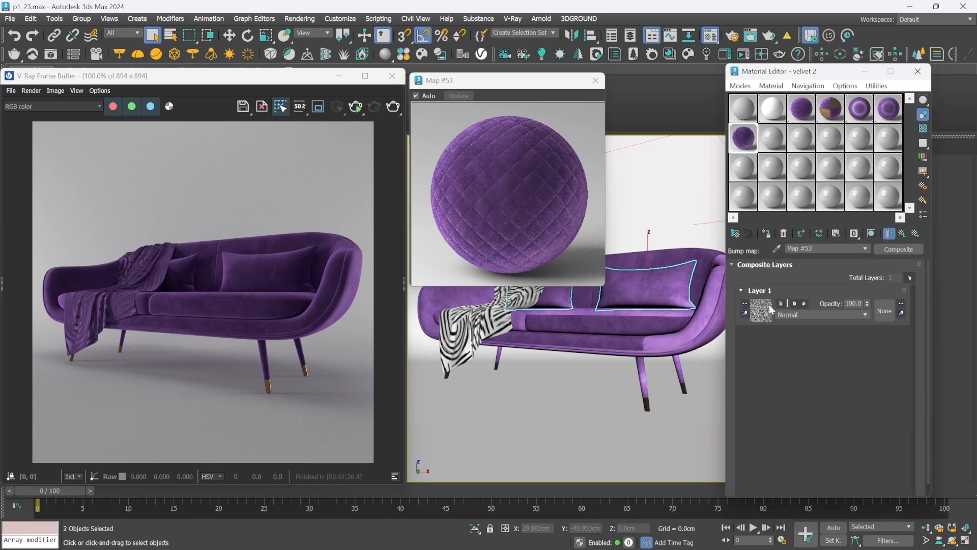
Add a second layer to the bump Composite map and assign a Mix map to it
{"action": "left_click", "coordinate": [910, 277]}
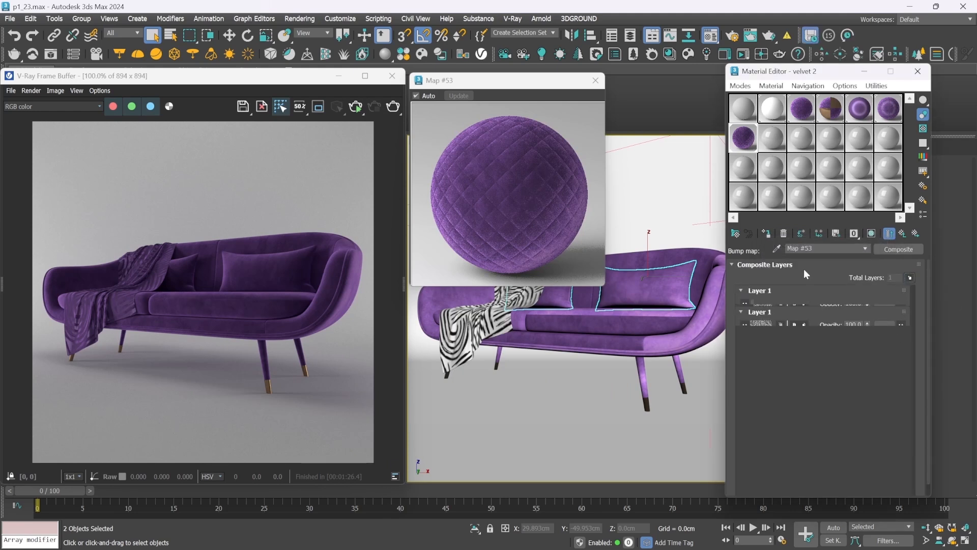
{"action": "left_click", "coordinate": [764, 313]}
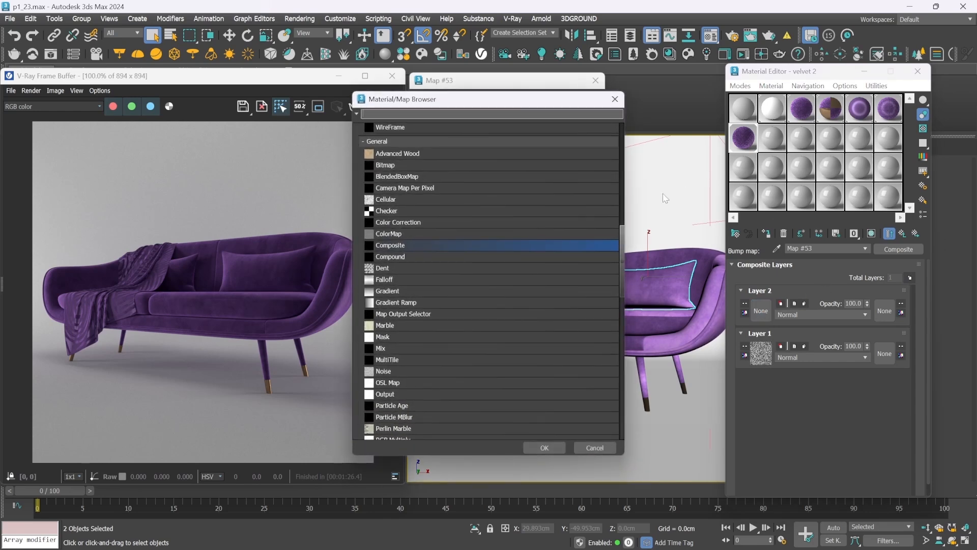
{"action": "double_click", "coordinate": [382, 348]}
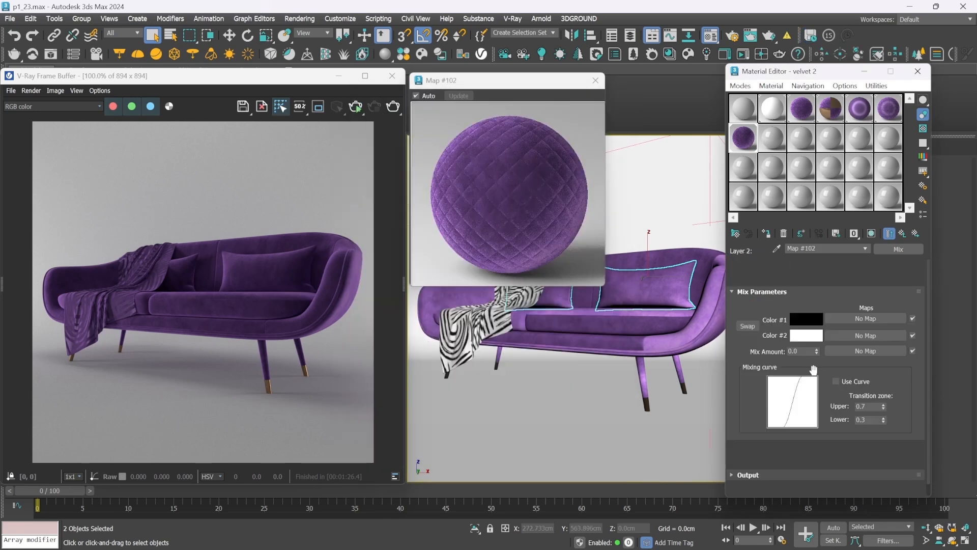
Load SimpleCapitone-CH.png as a Bitmap in the Mix Amount slot of the Layer 2 Mix map
{"action": "left_click", "coordinate": [871, 324]}
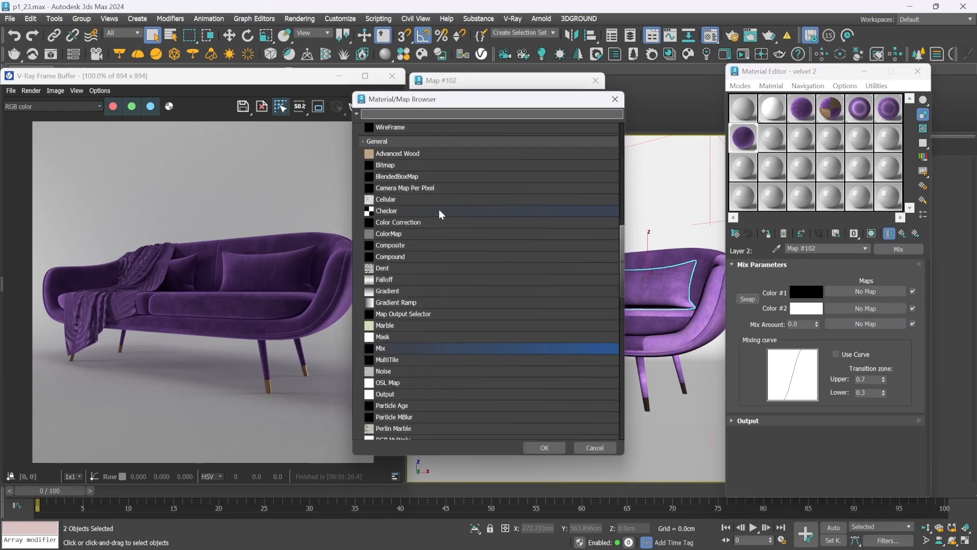
{"action": "double_click", "coordinate": [424, 163]}
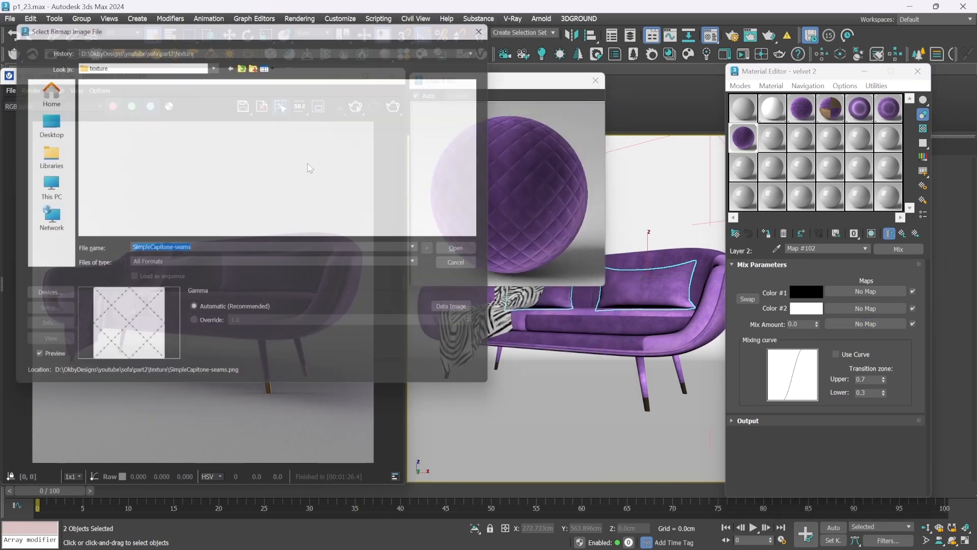
{"action": "scroll", "coordinate": [479, 153], "scroll_direction": "down", "scroll_amount": 3}
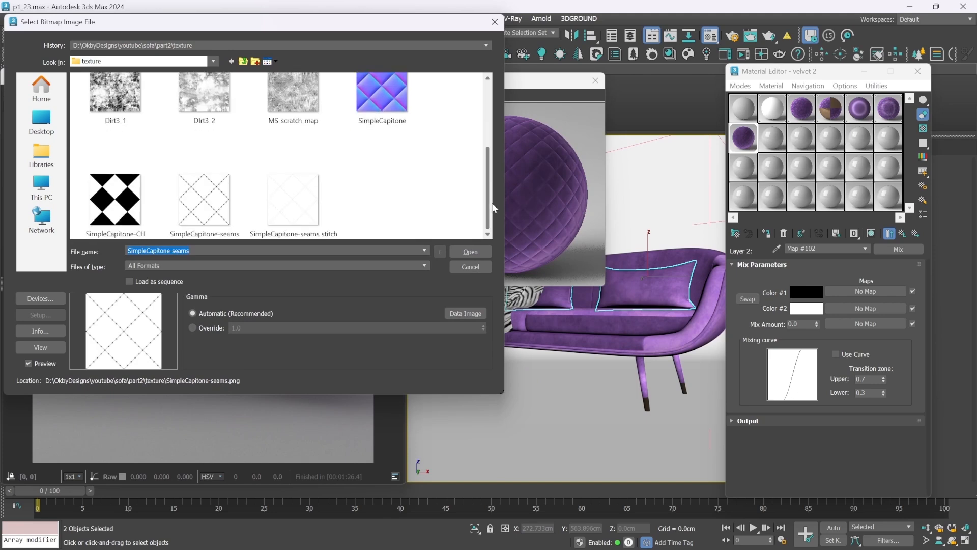
{"action": "left_click", "coordinate": [122, 203]}
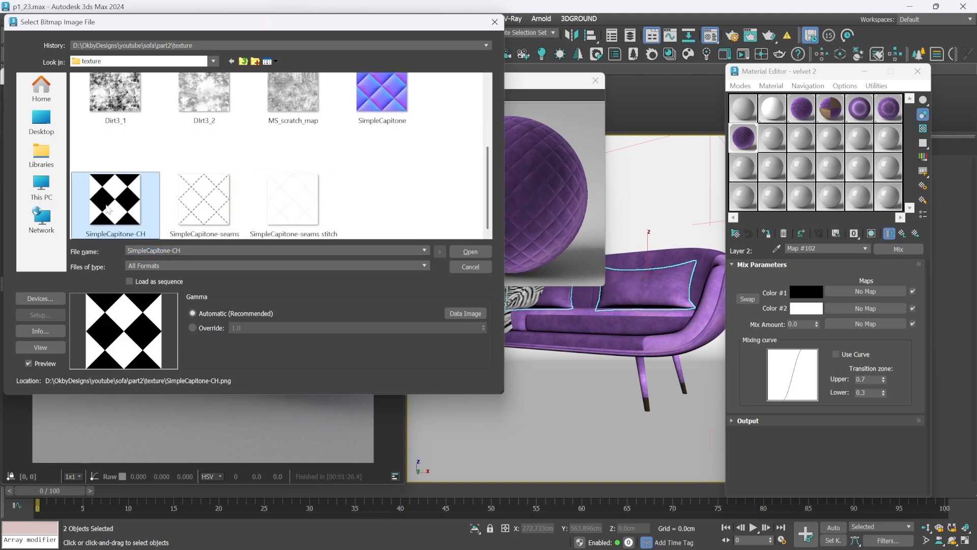
{"action": "left_click", "coordinate": [471, 255]}
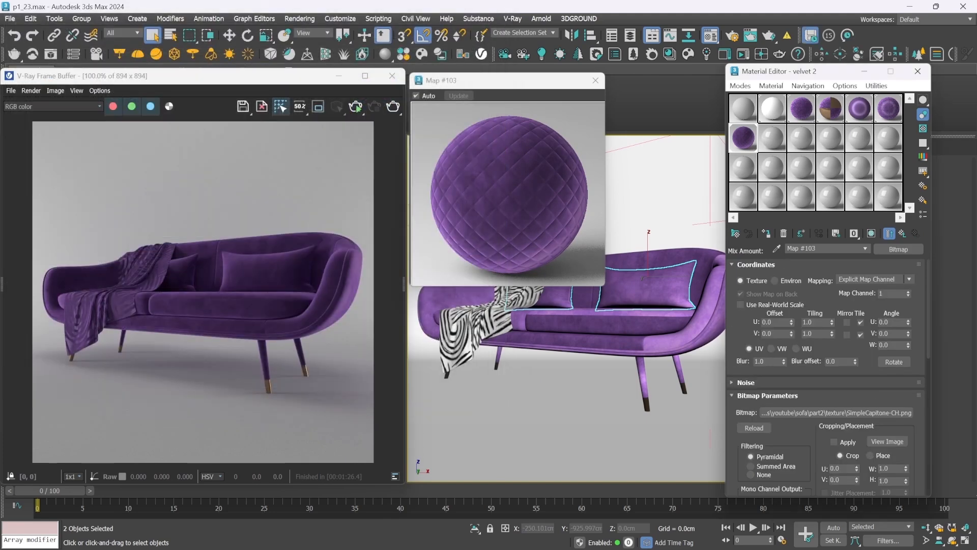
Show the SimpleCapitone-CH bitmap in the viewport, set its U and V tiling to 5, and return to the Mix map
{"action": "left_click", "coordinate": [871, 234]}
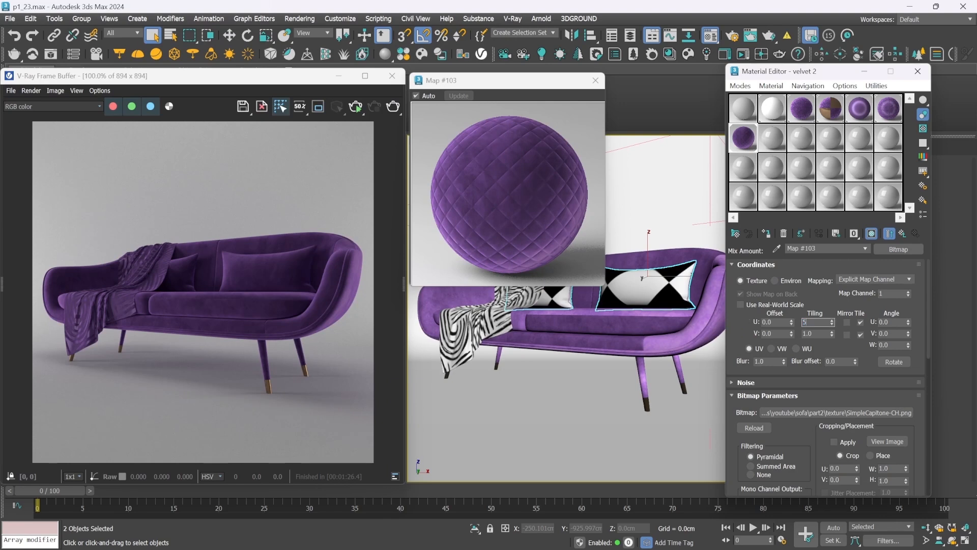
{"action": "type", "text": "5"}
{"action": "key", "text": "Tab"}
{"action": "key", "text": "Return"}
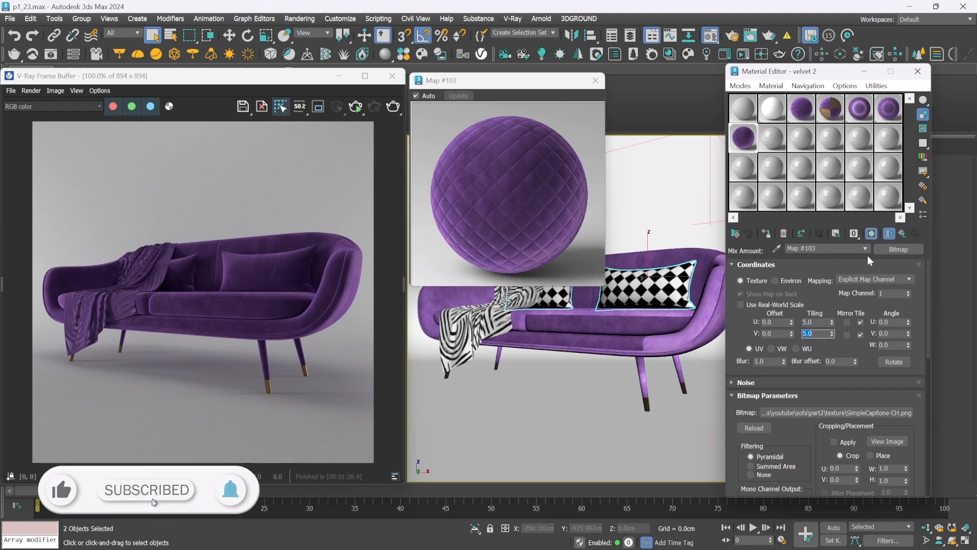
{"action": "left_click", "coordinate": [902, 234]}
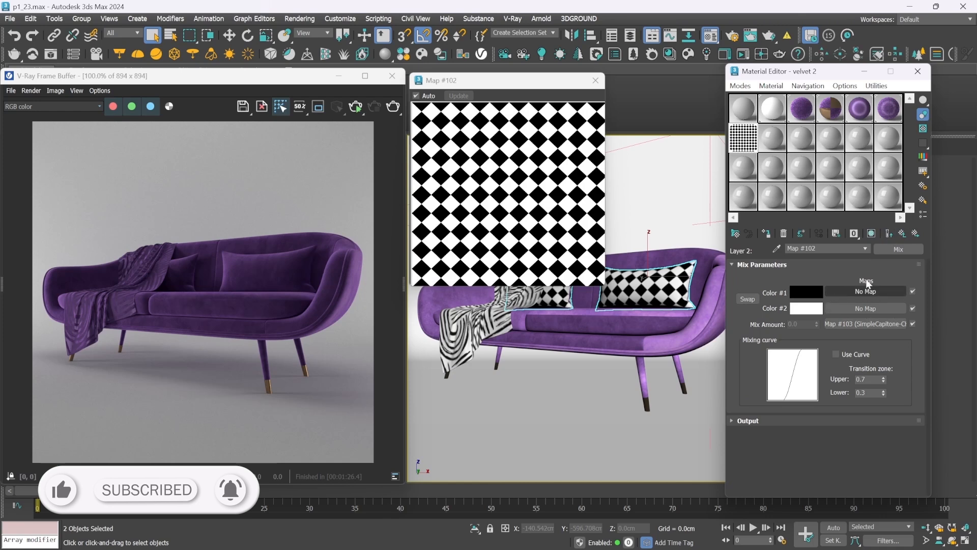
Load crumpled.jpg as a Bitmap in the Layer 2 Mix map's Color #1 slot and return to the Mix parameters
{"action": "left_click", "coordinate": [855, 292]}
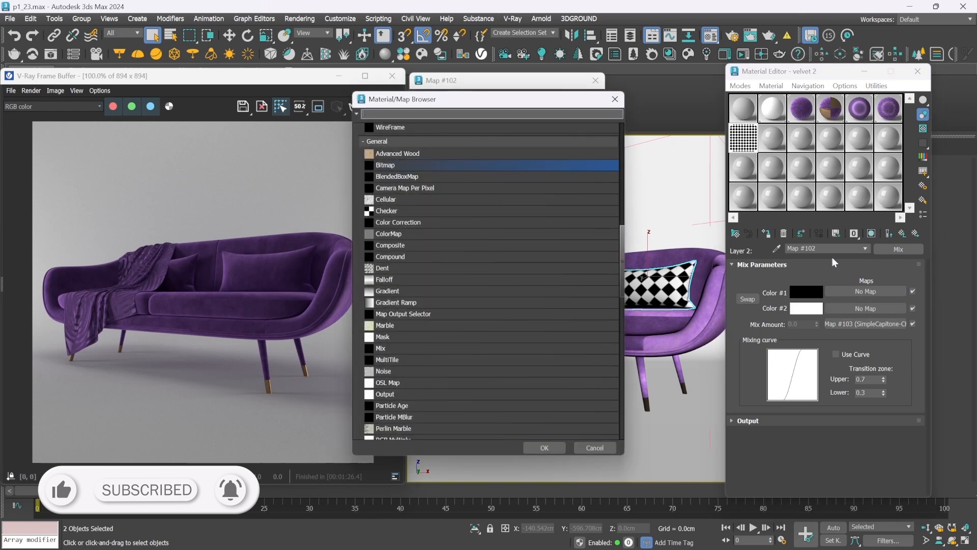
{"action": "double_click", "coordinate": [440, 164]}
{"action": "left_click", "coordinate": [298, 107]}
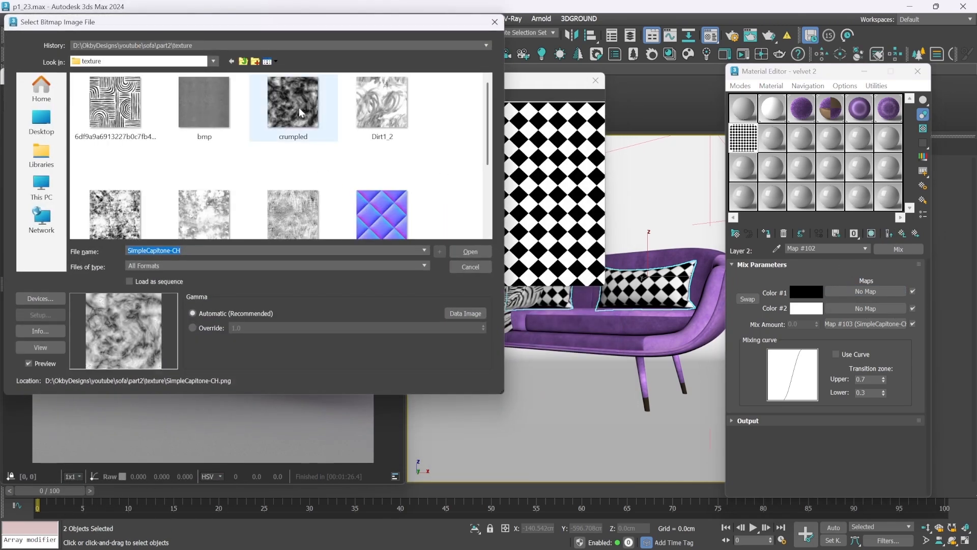
{"action": "left_click", "coordinate": [464, 251]}
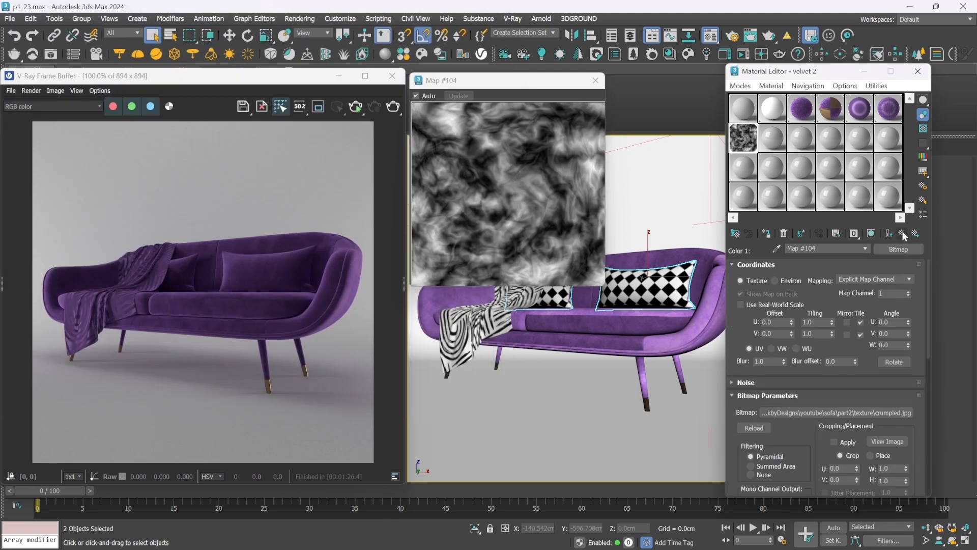
{"action": "left_click", "coordinate": [903, 234]}
Copy the crumpled.jpg map into the Mix map's Color #2 slot, set the copy's W angle to 90, and return to the Mix parameters
{"action": "mouse_move", "coordinate": [856, 291]}
{"action": "left_mouse_down"}
{"action": "mouse_move", "coordinate": [823, 283]}
{"action": "mouse_move", "coordinate": [851, 310]}
{"action": "left_mouse_up"}
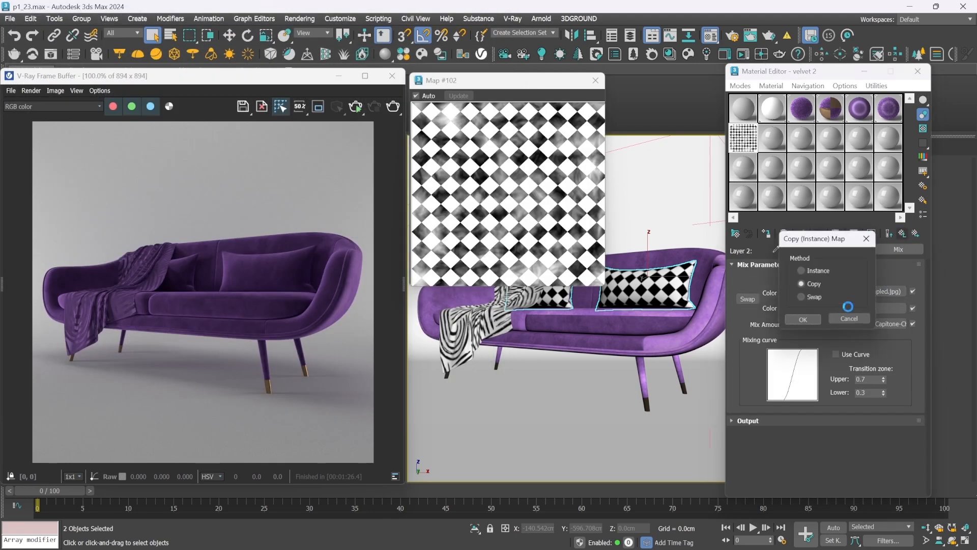
{"action": "left_click", "coordinate": [807, 321]}
{"action": "left_click", "coordinate": [883, 306]}
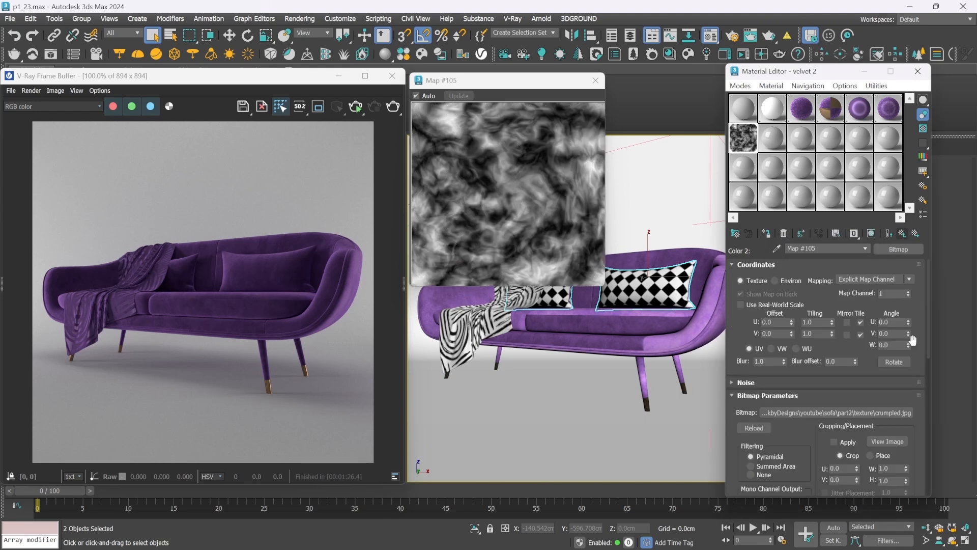
{"action": "left_click", "coordinate": [888, 345]}
{"action": "type", "text": "90"}
{"action": "key", "text": "Return"}
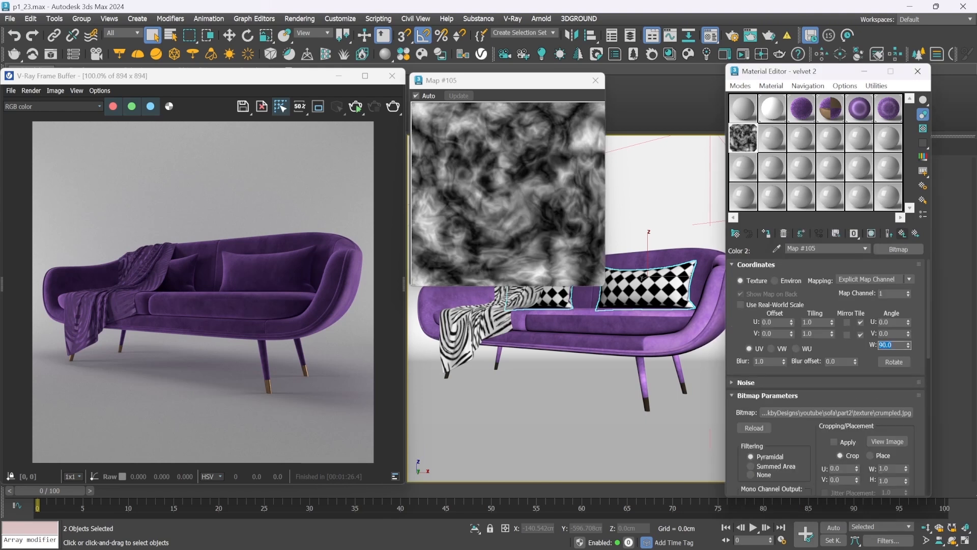
{"action": "left_click", "coordinate": [902, 233]}
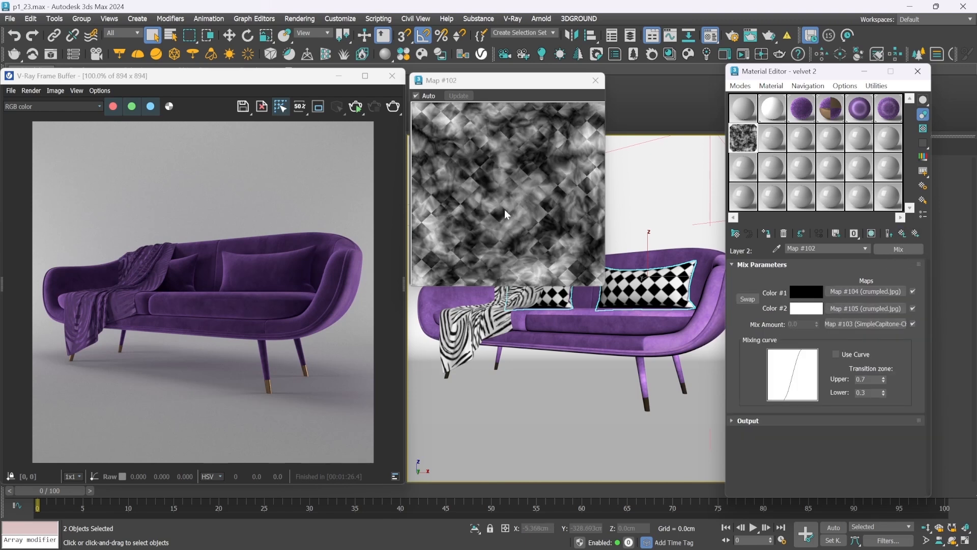
Return to the bump Composite map and set Layer 2's blending mode to Overlay
{"action": "left_click", "coordinate": [902, 233]}
{"action": "left_click", "coordinate": [809, 313]}
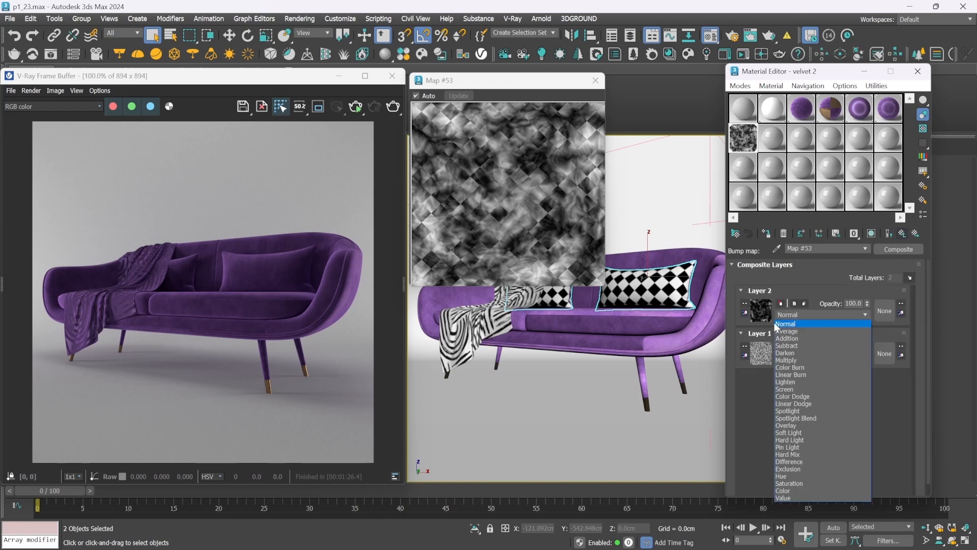
{"action": "left_click", "coordinate": [799, 425]}
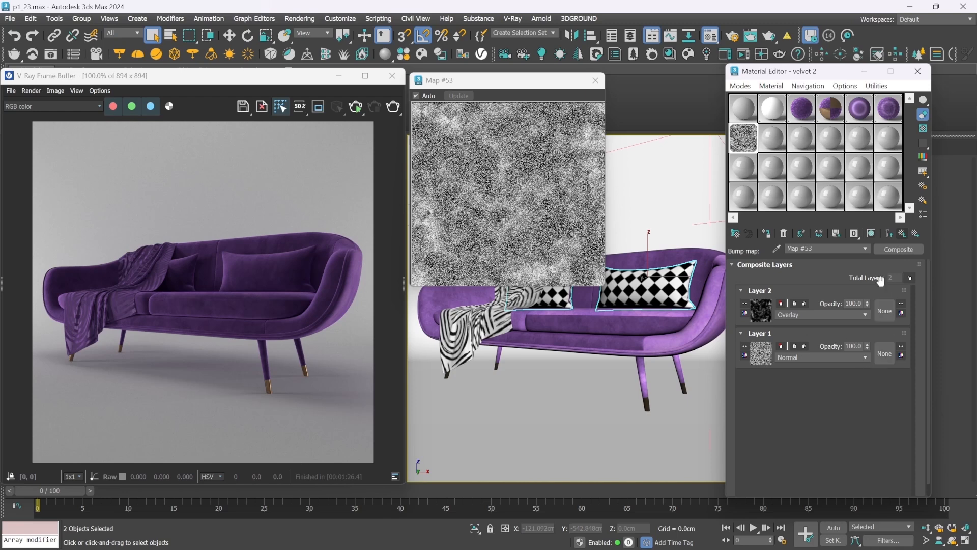
Add a third layer to the bump Composite map and load SimpleCapitone-seams.png into it as a Bitmap
{"action": "left_click", "coordinate": [910, 278]}
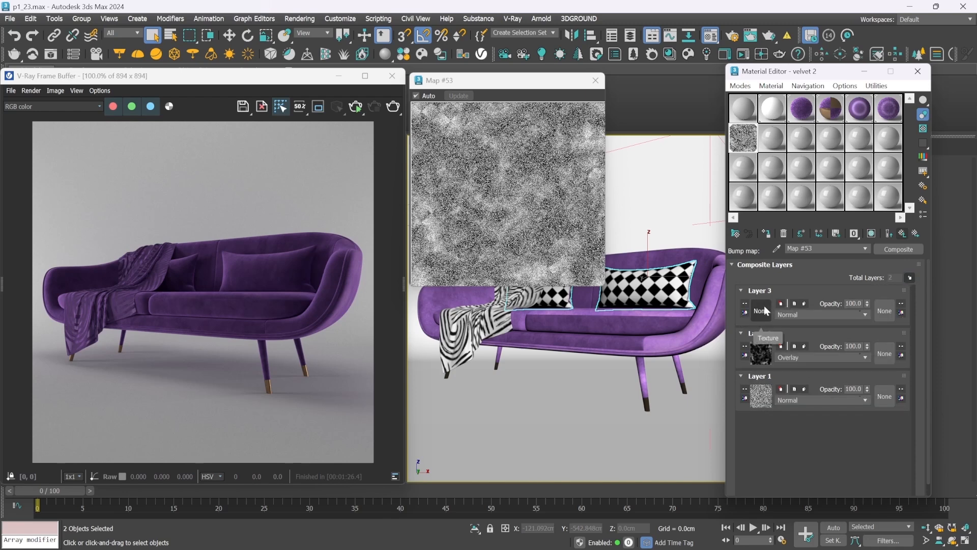
{"action": "left_click", "coordinate": [762, 310]}
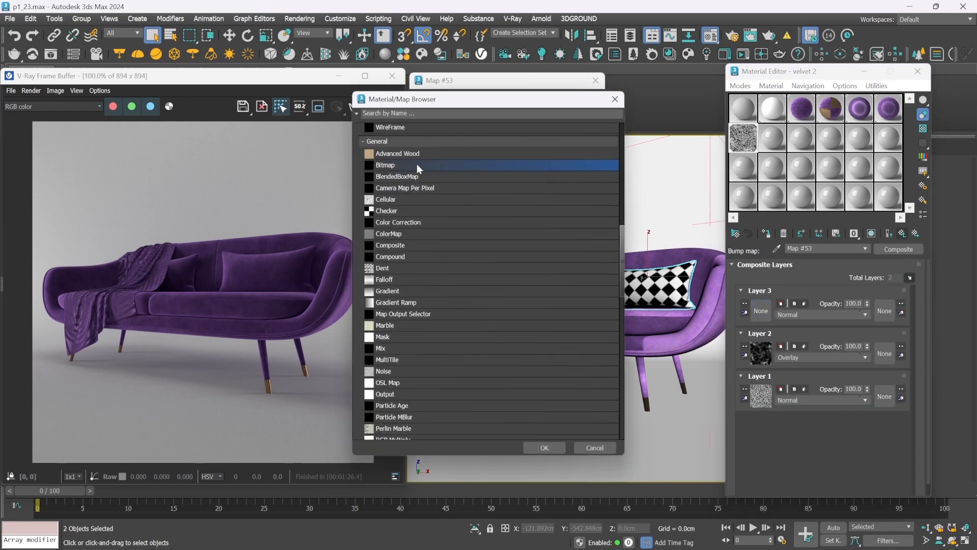
{"action": "double_click", "coordinate": [417, 163]}
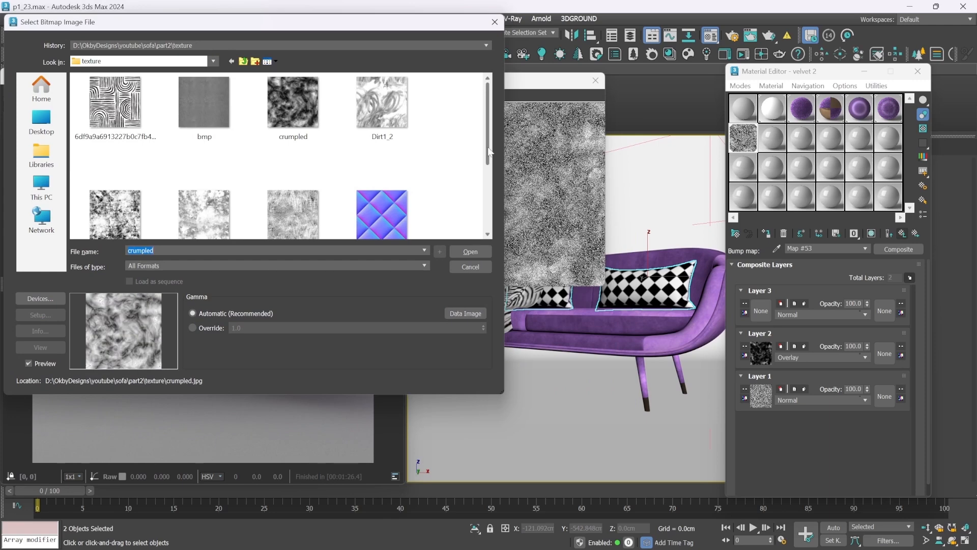
{"action": "left_click_drag", "start_coordinate": [486, 153], "coordinate": [486, 215]}
{"action": "left_click", "coordinate": [212, 204]}
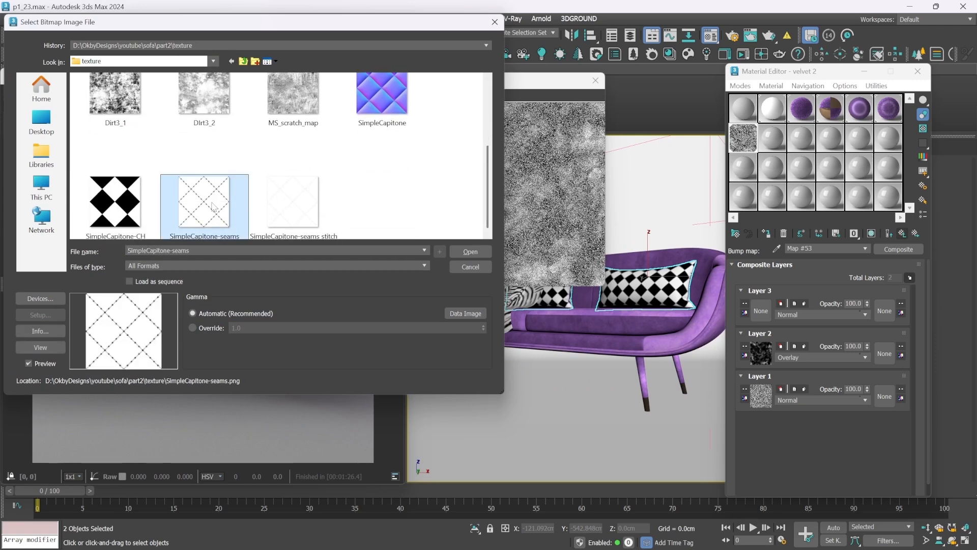
{"action": "left_click", "coordinate": [470, 253]}
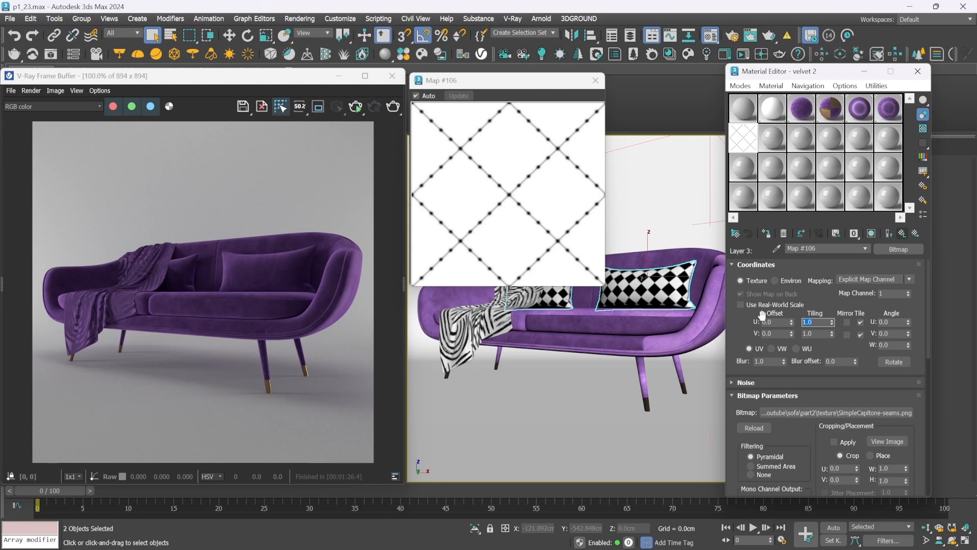
Set the seams bitmap's U and V tiling to 5 and Layer 3's blending mode to Overlay
{"action": "type", "text": "5"}
{"action": "key", "text": "Tab"}
{"action": "type", "text": "5"}
{"action": "key", "text": "Return"}
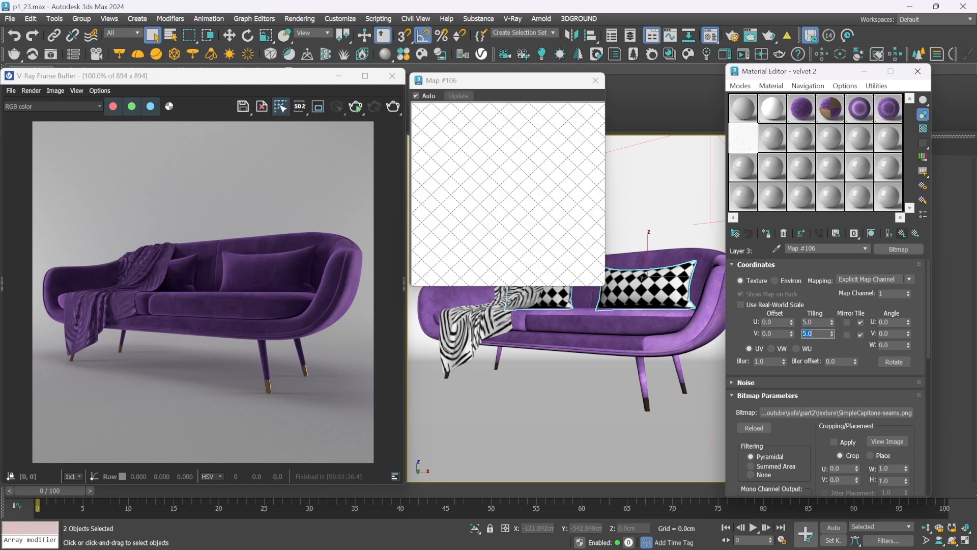
{"action": "left_click", "coordinate": [889, 232]}
{"action": "left_click", "coordinate": [805, 312]}
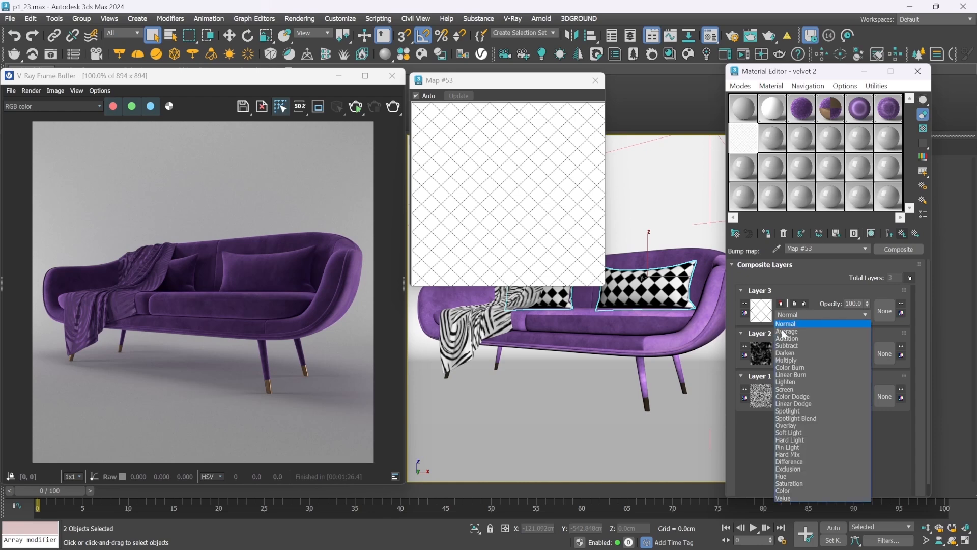
{"action": "left_click", "coordinate": [787, 426]}
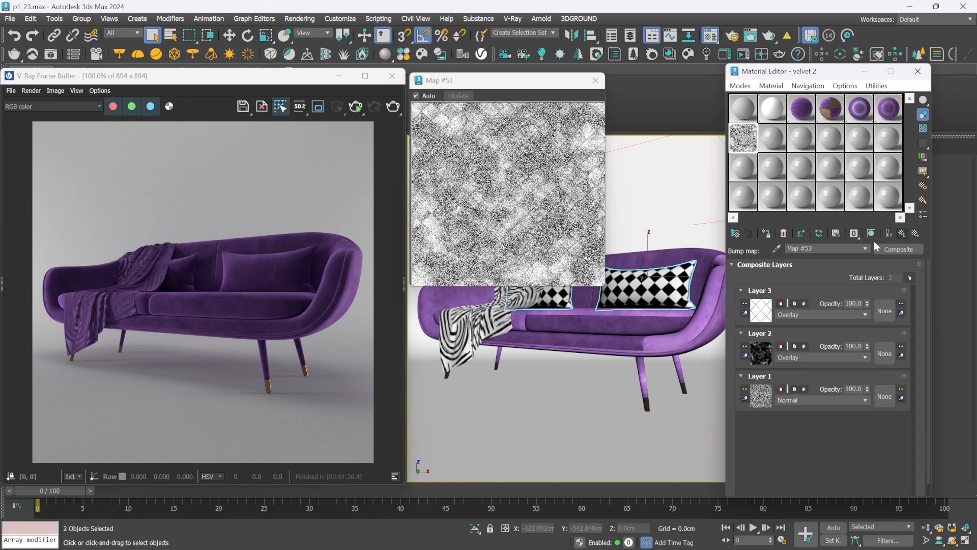
Show the end result in the material preview, render the sofa, and inspect the quilted cushions up close in the render
{"action": "left_click", "coordinate": [889, 234]}
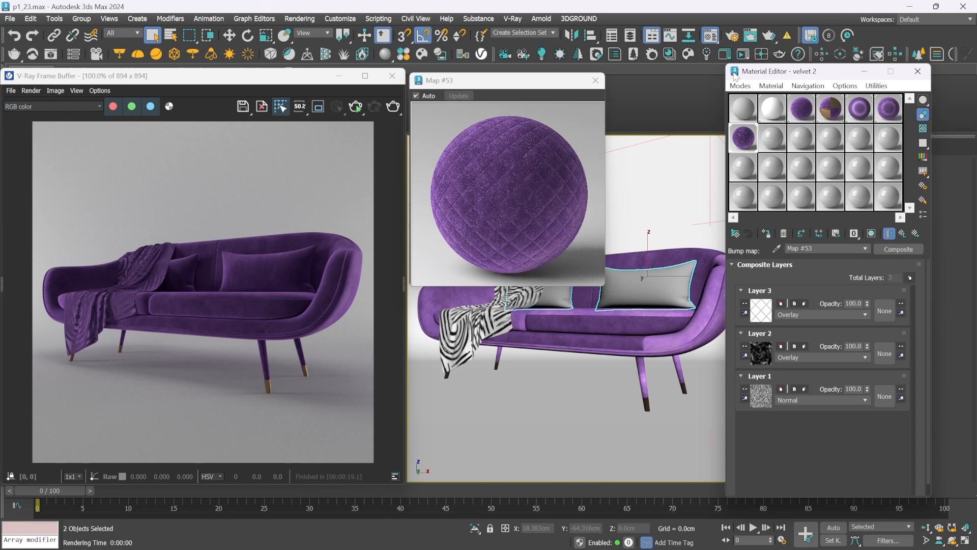
{"action": "left_click", "coordinate": [393, 105]}
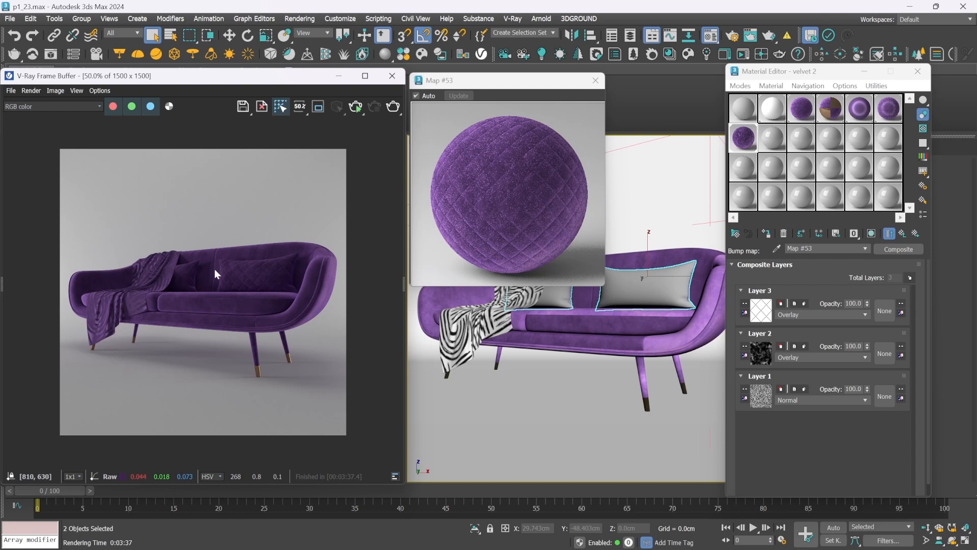
{"action": "scroll", "coordinate": [215, 270], "scroll_direction": "up", "scroll_amount": 2}
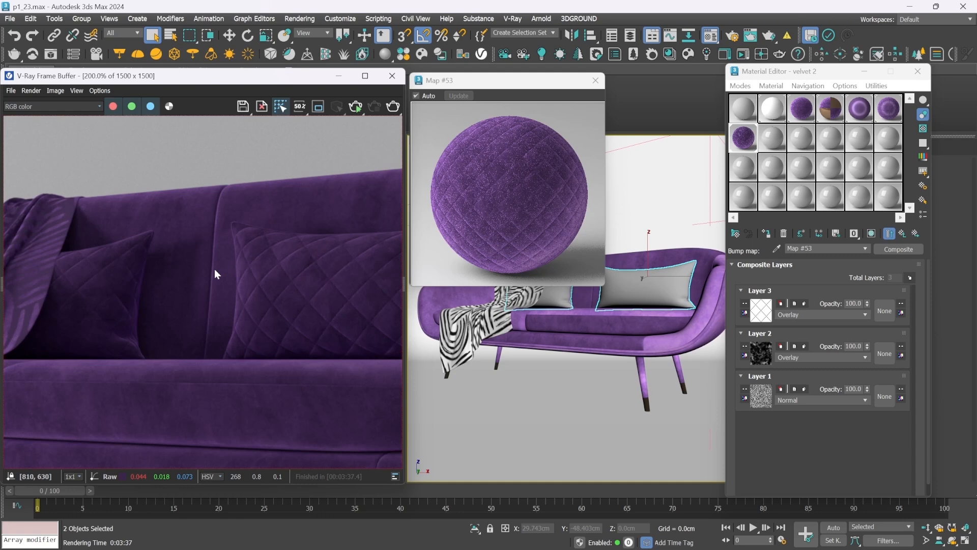
{"action": "scroll", "coordinate": [215, 269], "scroll_direction": "down", "scroll_amount": 2}
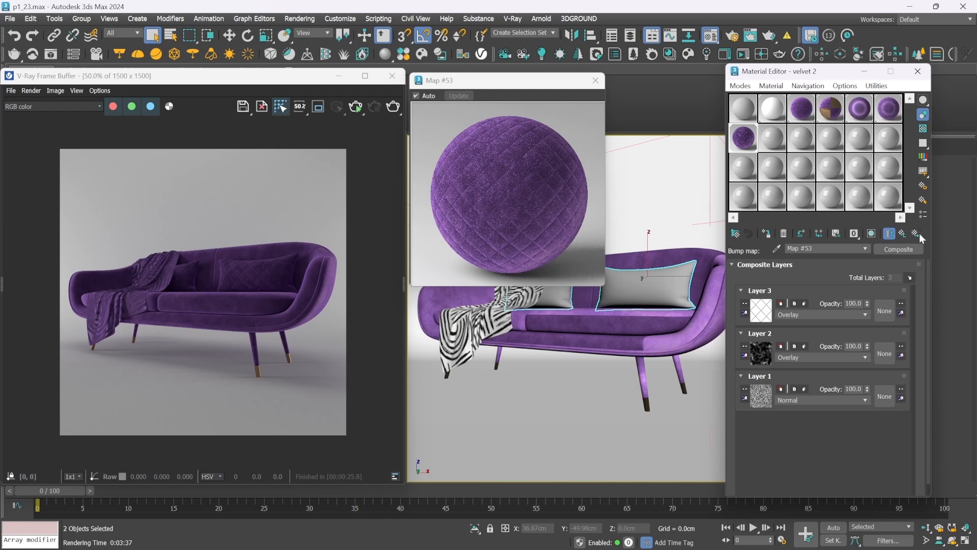
Change the velvet 2 material's type to VRayBlendMtl, keeping the old material as a sub-material
{"action": "left_click", "coordinate": [902, 234]}
{"action": "left_click", "coordinate": [902, 234]}
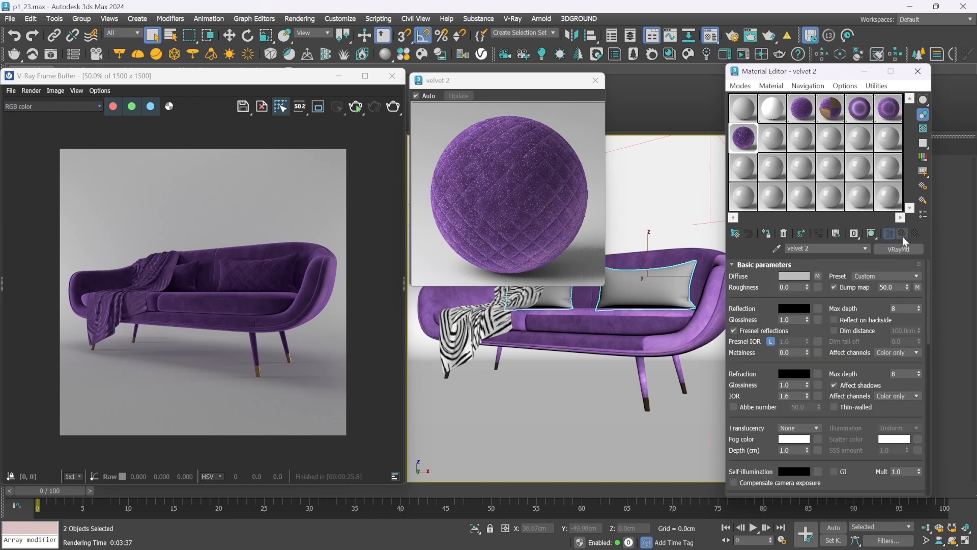
{"action": "left_click", "coordinate": [898, 249]}
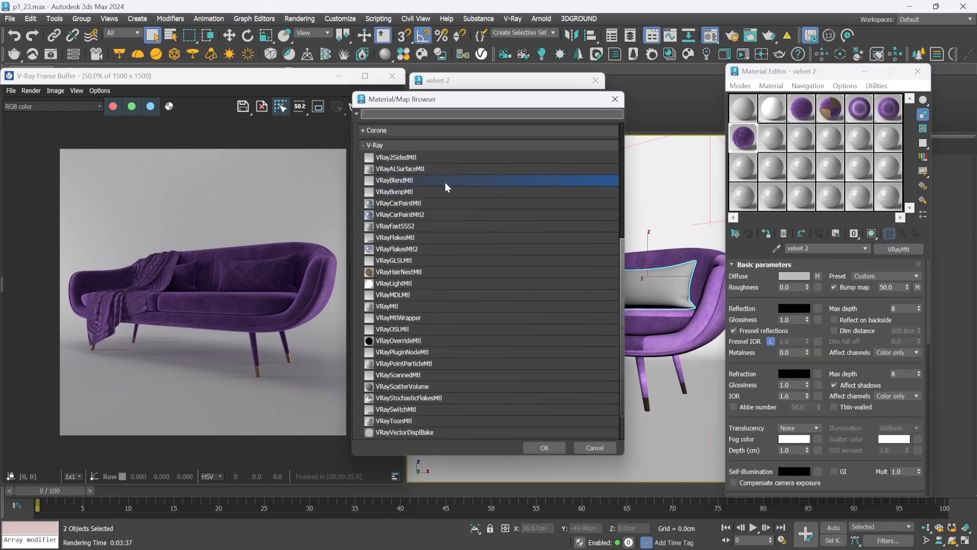
{"action": "double_click", "coordinate": [445, 183]}
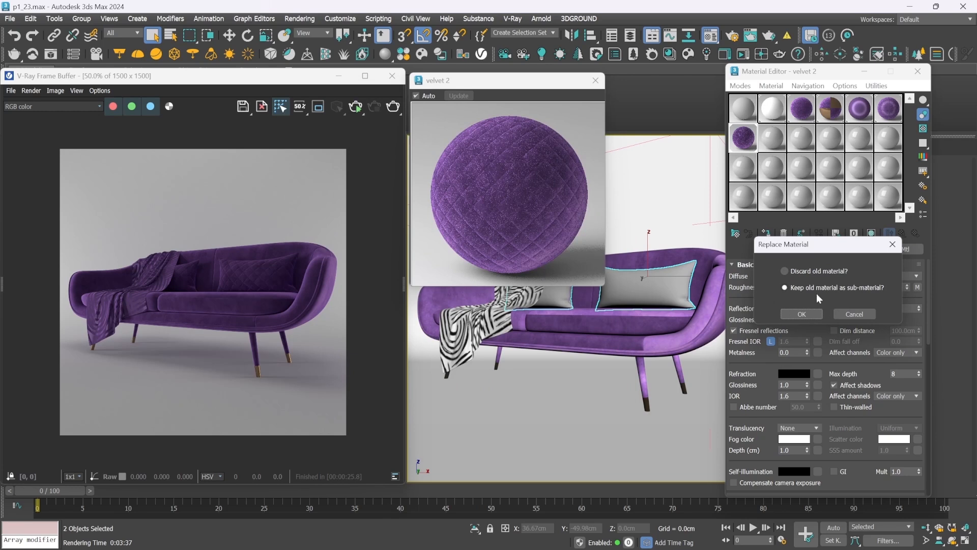
{"action": "left_click", "coordinate": [801, 314]}
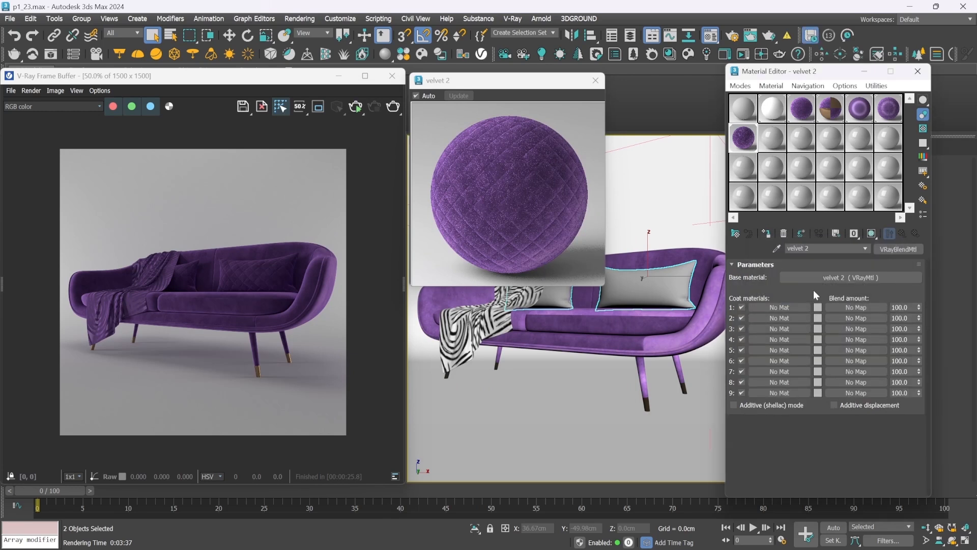
Swap velvet 2 into the first coat material slot and place a copy of the purple 05 - Default material in the base slot
{"action": "left_click_drag", "start_coordinate": [853, 277], "coordinate": [775, 306]}
{"action": "left_click", "coordinate": [801, 284]}
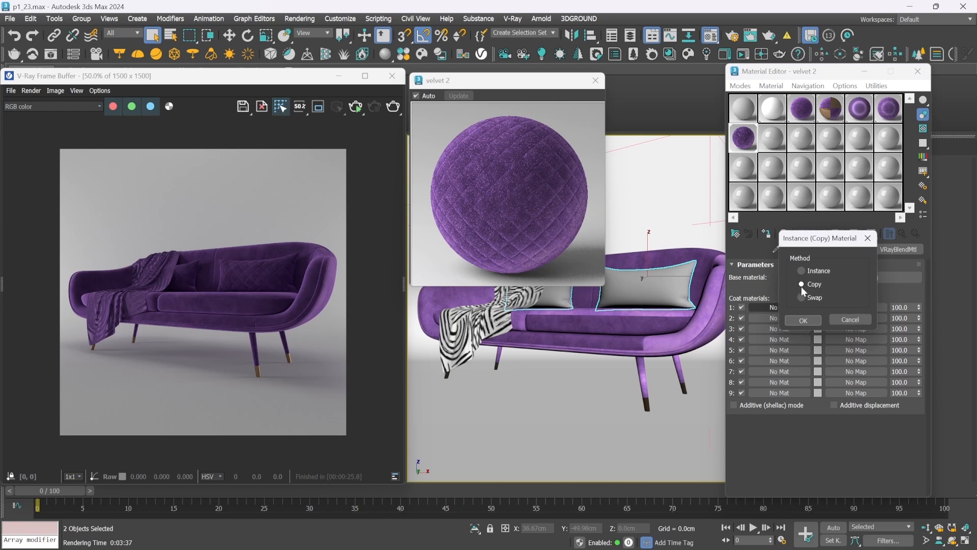
{"action": "left_click", "coordinate": [802, 320]}
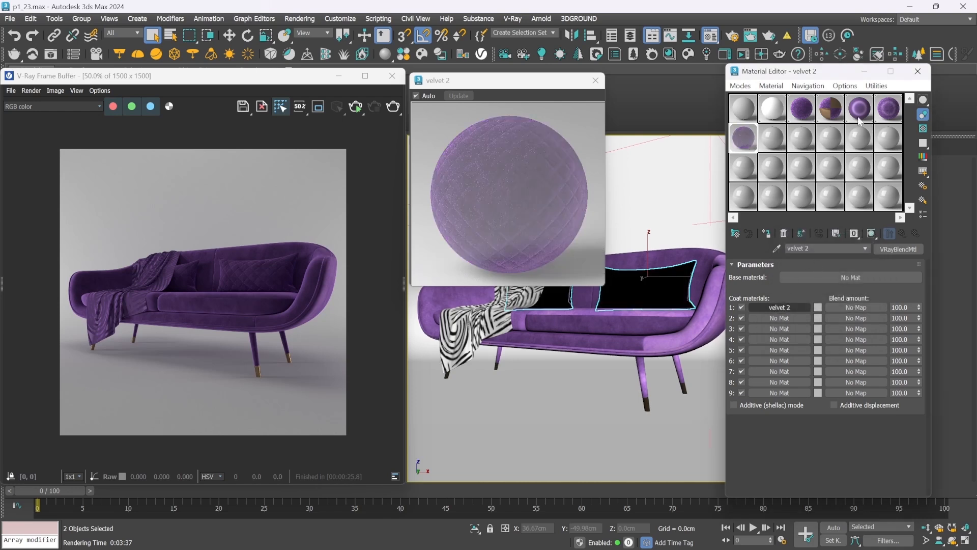
{"action": "left_click_drag", "start_coordinate": [793, 147], "coordinate": [829, 279]}
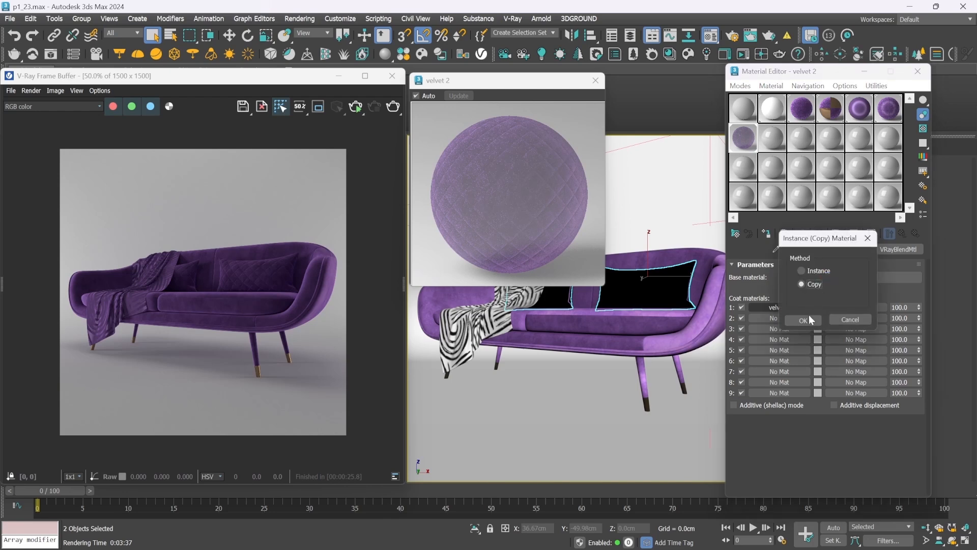
{"action": "left_click", "coordinate": [807, 321]}
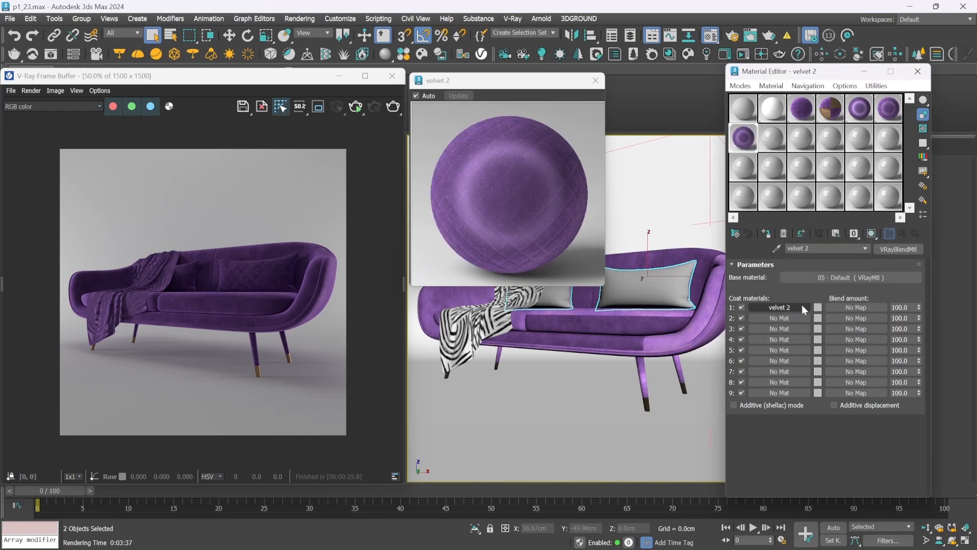
Load SimpleCapitone-seams stitch.png as a Bitmap in the first coat's blend amount slot
{"action": "left_click", "coordinate": [847, 308]}
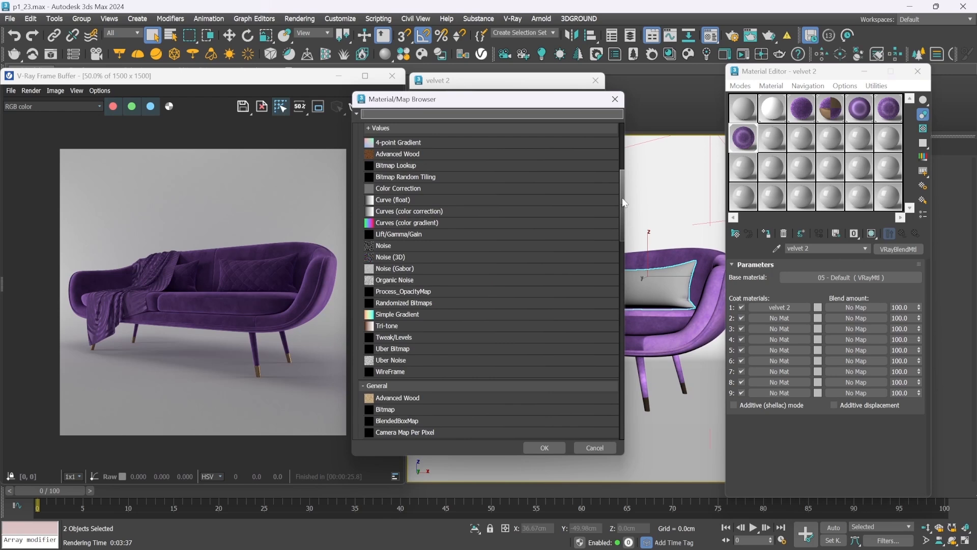
{"action": "left_click_drag", "start_coordinate": [622, 198], "coordinate": [624, 251]}
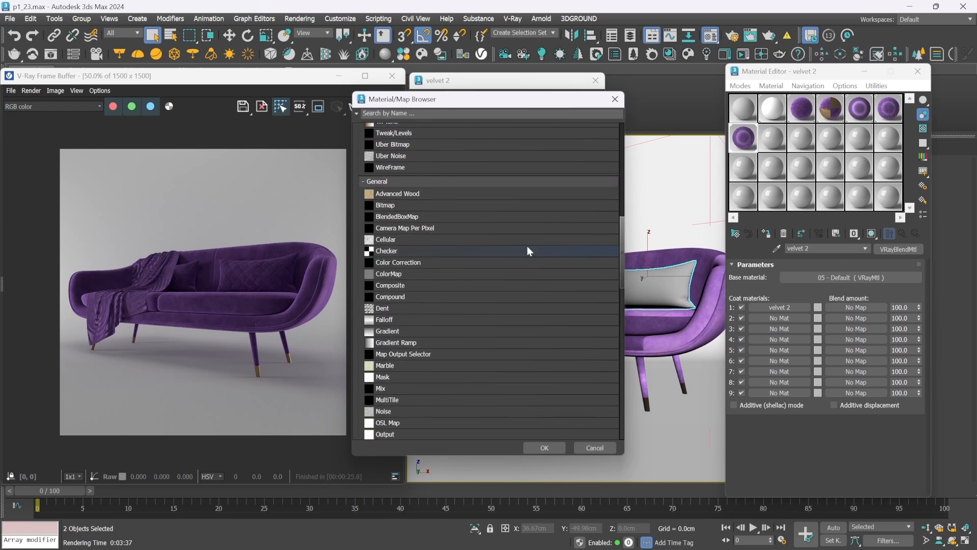
{"action": "double_click", "coordinate": [414, 207]}
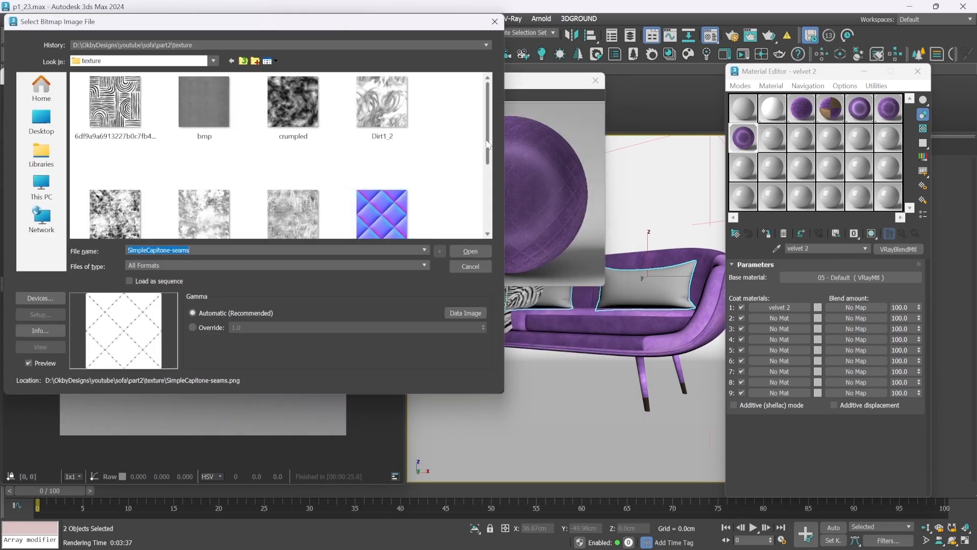
{"action": "scroll", "coordinate": [310, 212], "scroll_direction": "down", "scroll_amount": 4}
{"action": "left_click", "coordinate": [310, 212]}
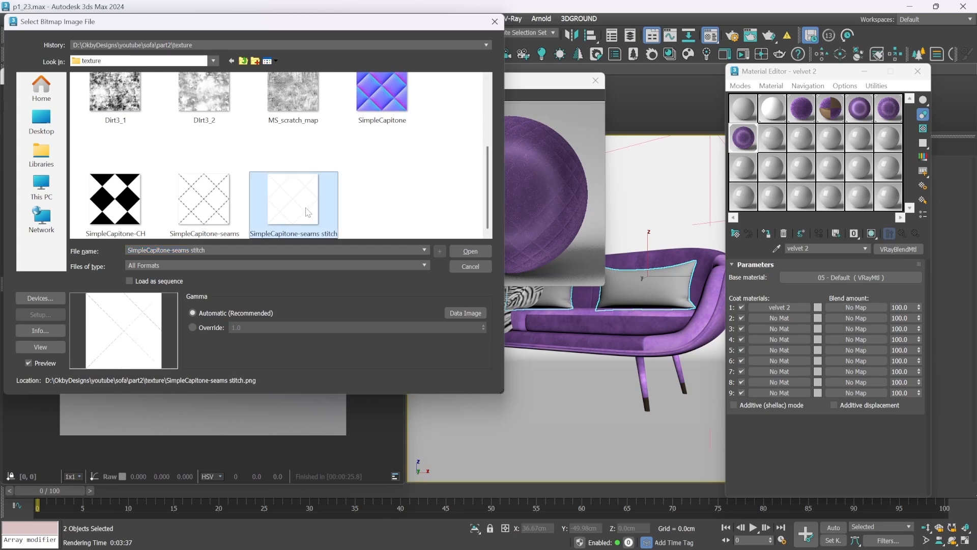
{"action": "left_click", "coordinate": [469, 251]}
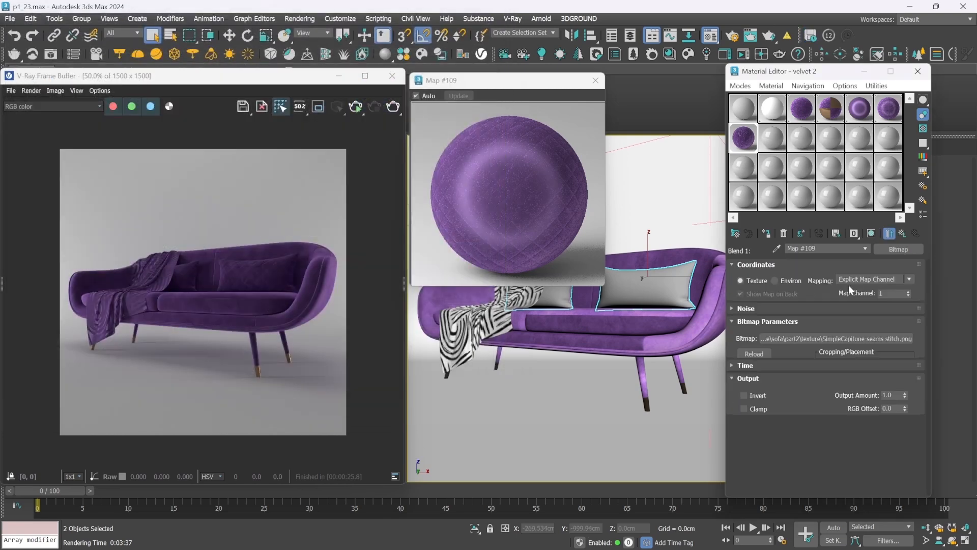
Set the stitch bitmap's tiling to 5 and return to the blend material's parameters
{"action": "left_click", "coordinate": [817, 322]}
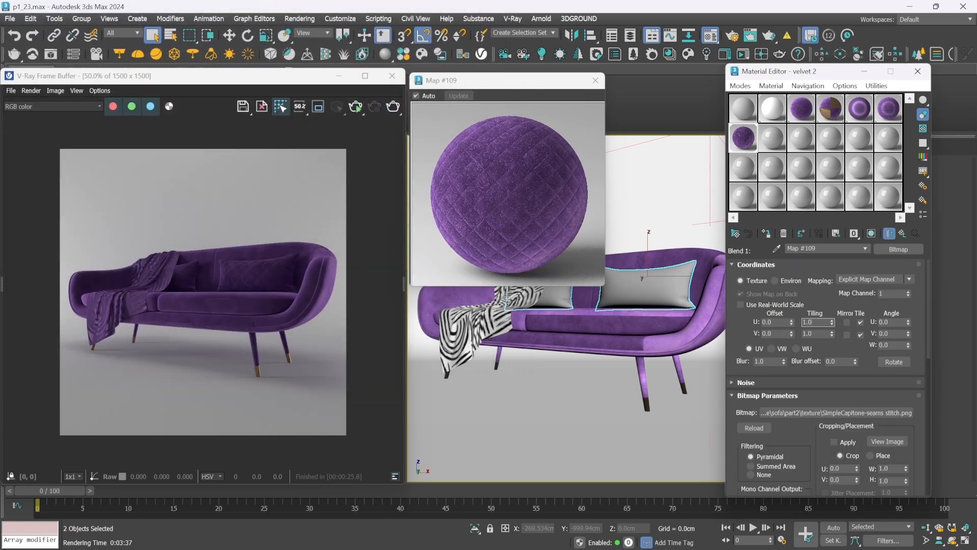
{"action": "type", "text": "5"}
{"action": "key", "text": "Tab"}
{"action": "left_click", "coordinate": [904, 234]}
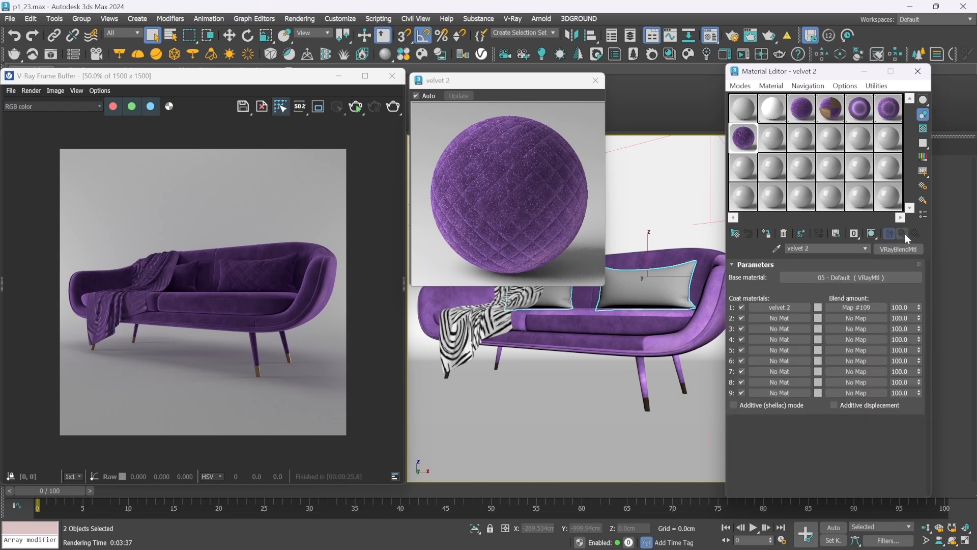
Set the RGB gain to 200 in the Color Correction map on the blend's base material diffuse
{"action": "left_click", "coordinate": [825, 279]}
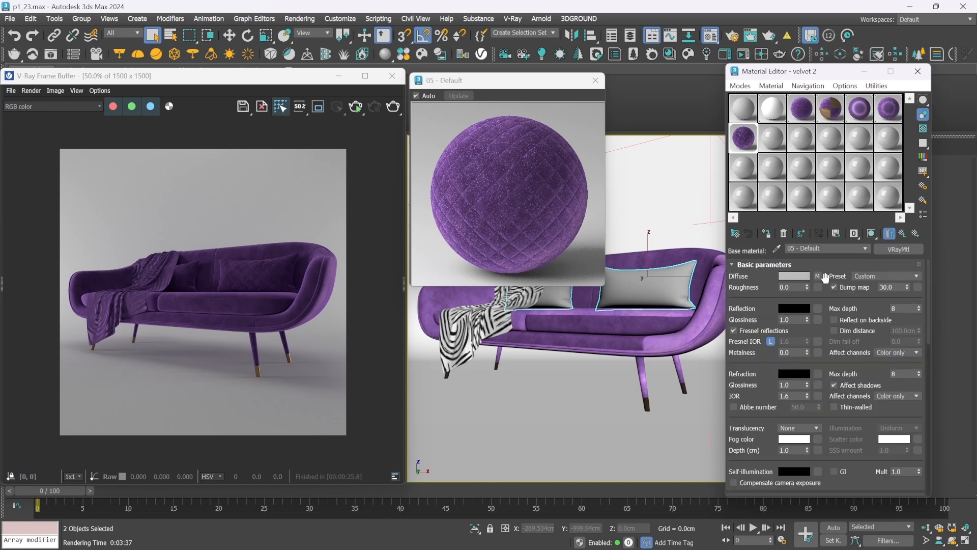
{"action": "left_click", "coordinate": [817, 276]}
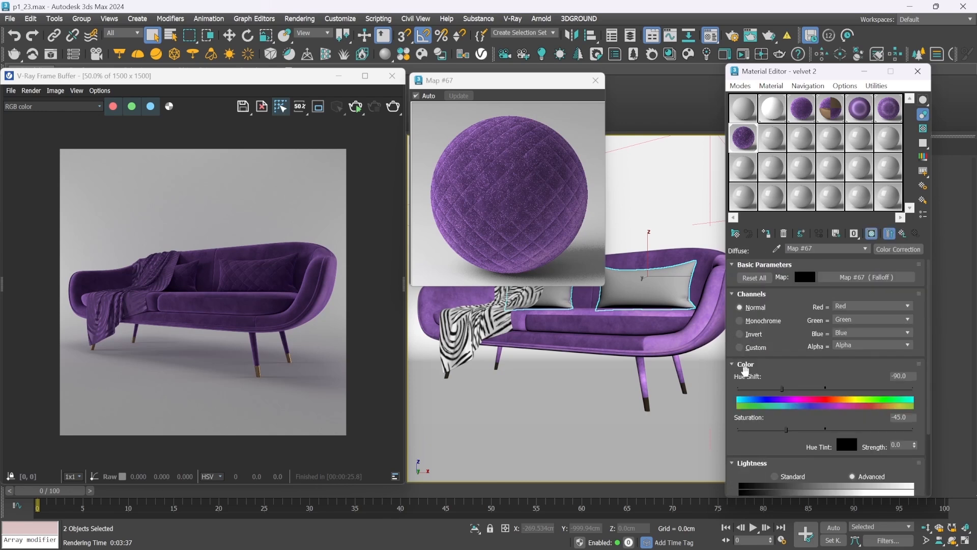
{"action": "left_click_drag", "start_coordinate": [736, 435], "coordinate": [755, 275]}
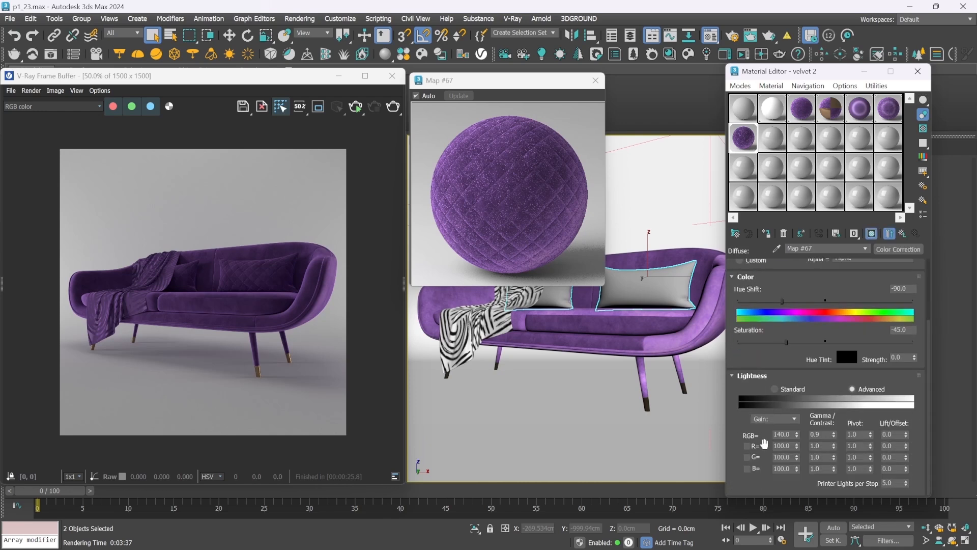
{"action": "left_click", "coordinate": [782, 434]}
{"action": "type", "text": "200"}
{"action": "key", "text": "Return"}
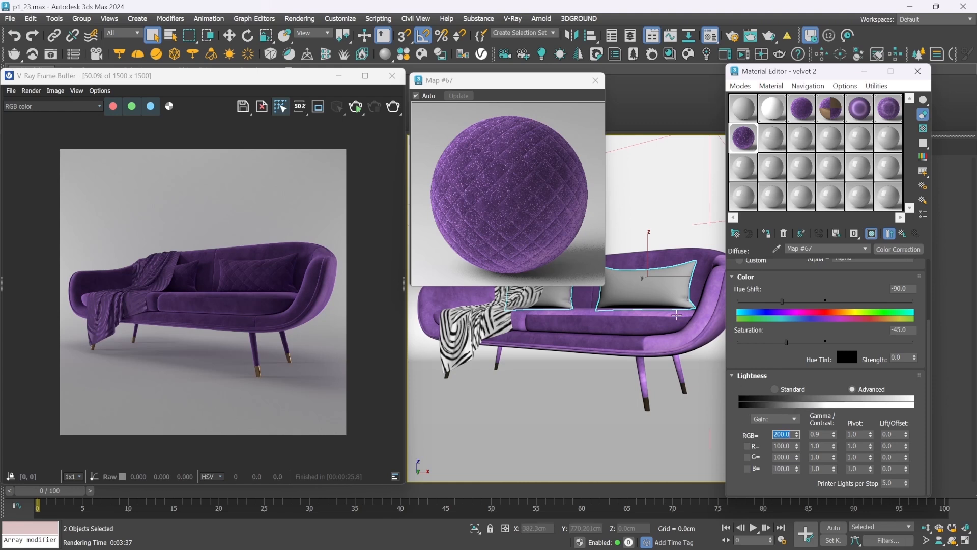
Turn on region rendering around the cushions, render that region, and examine the quilted stitch seams up close
{"action": "left_click", "coordinate": [319, 112]}
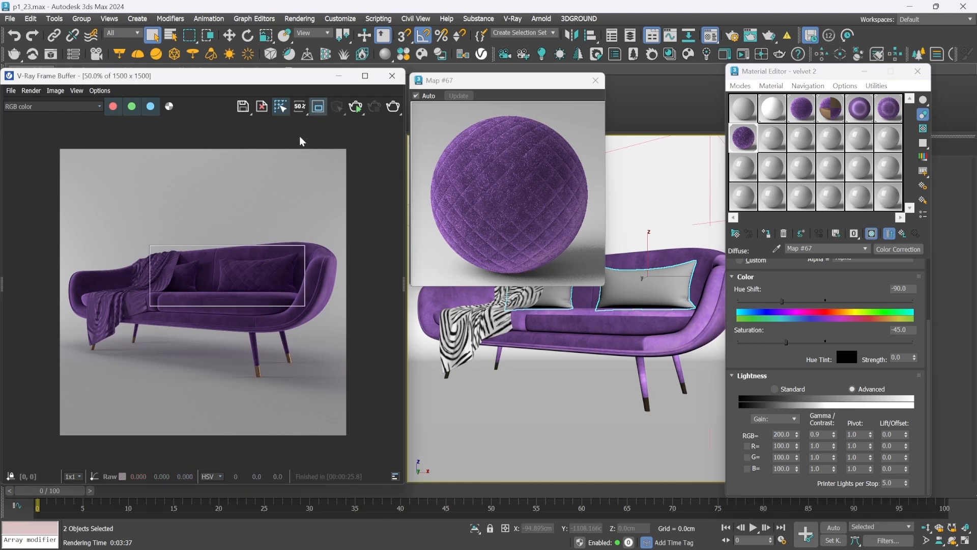
{"action": "left_click", "coordinate": [375, 107]}
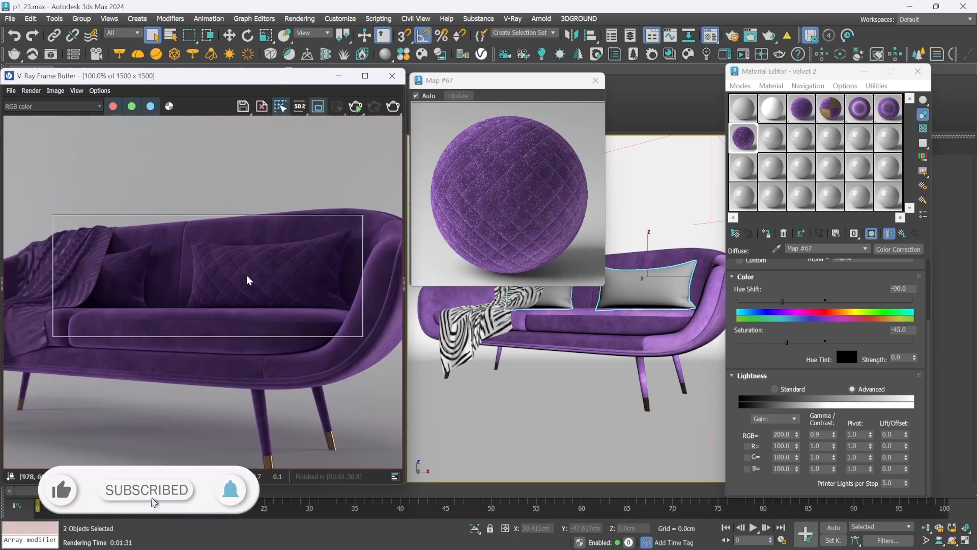
{"action": "scroll", "coordinate": [248, 280], "scroll_direction": "up", "scroll_amount": 2}
{"action": "scroll", "coordinate": [249, 280], "scroll_direction": "down", "scroll_amount": 1}
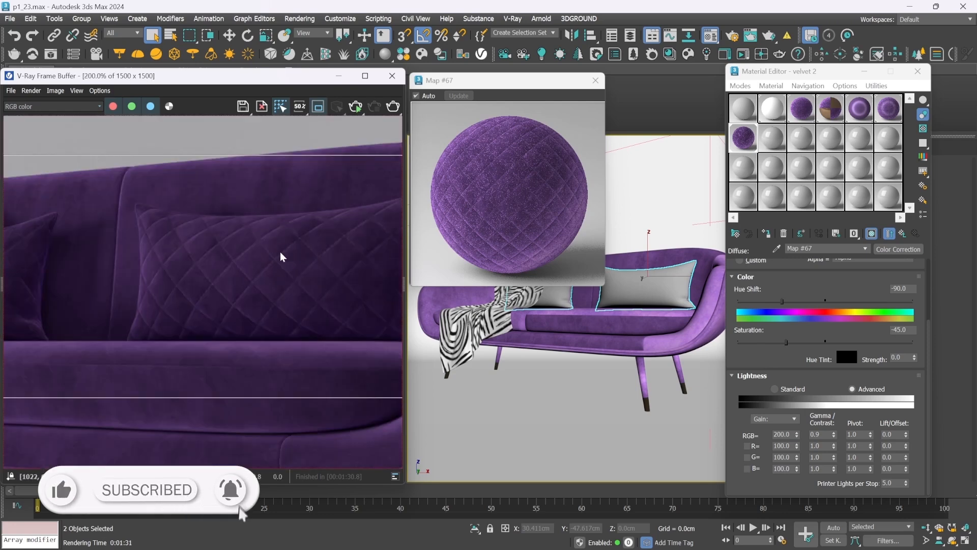
{"action": "scroll", "coordinate": [282, 256], "scroll_direction": "up", "scroll_amount": 1}
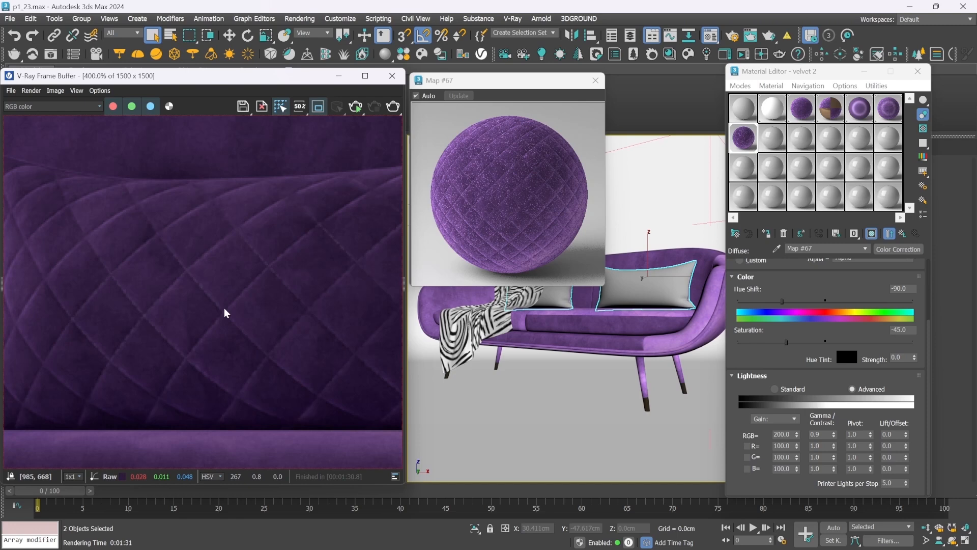
{"action": "scroll", "coordinate": [225, 312], "scroll_direction": "down", "scroll_amount": 4}
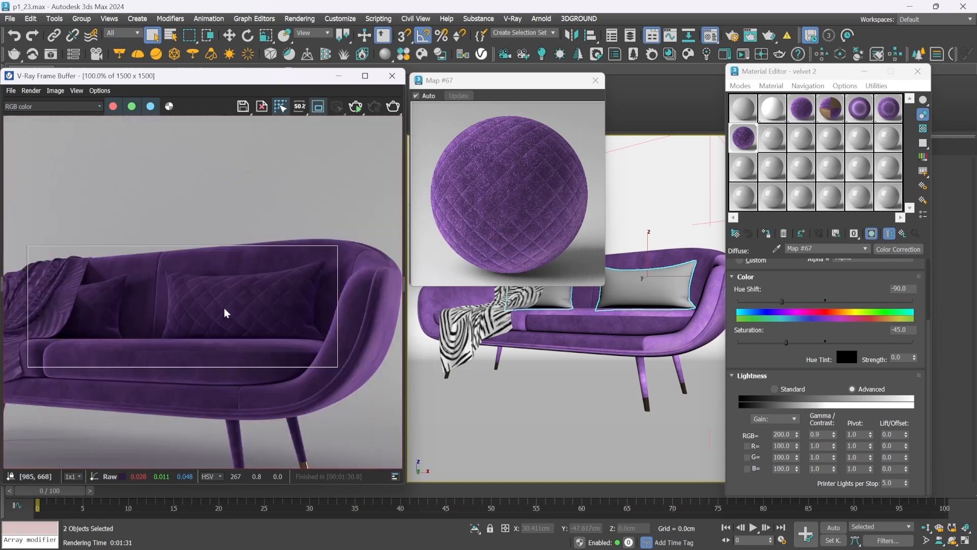
{"action": "scroll", "coordinate": [225, 312], "scroll_direction": "up", "scroll_amount": 2}
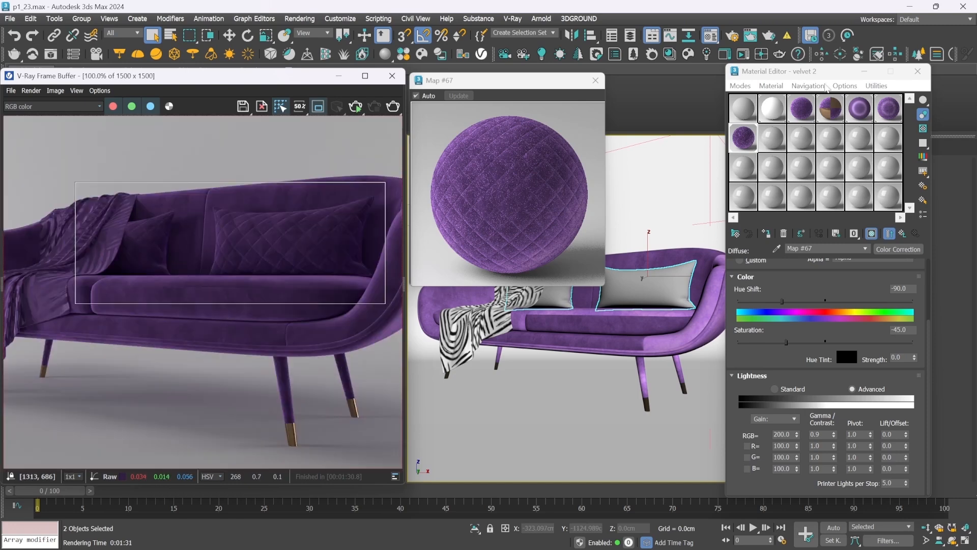